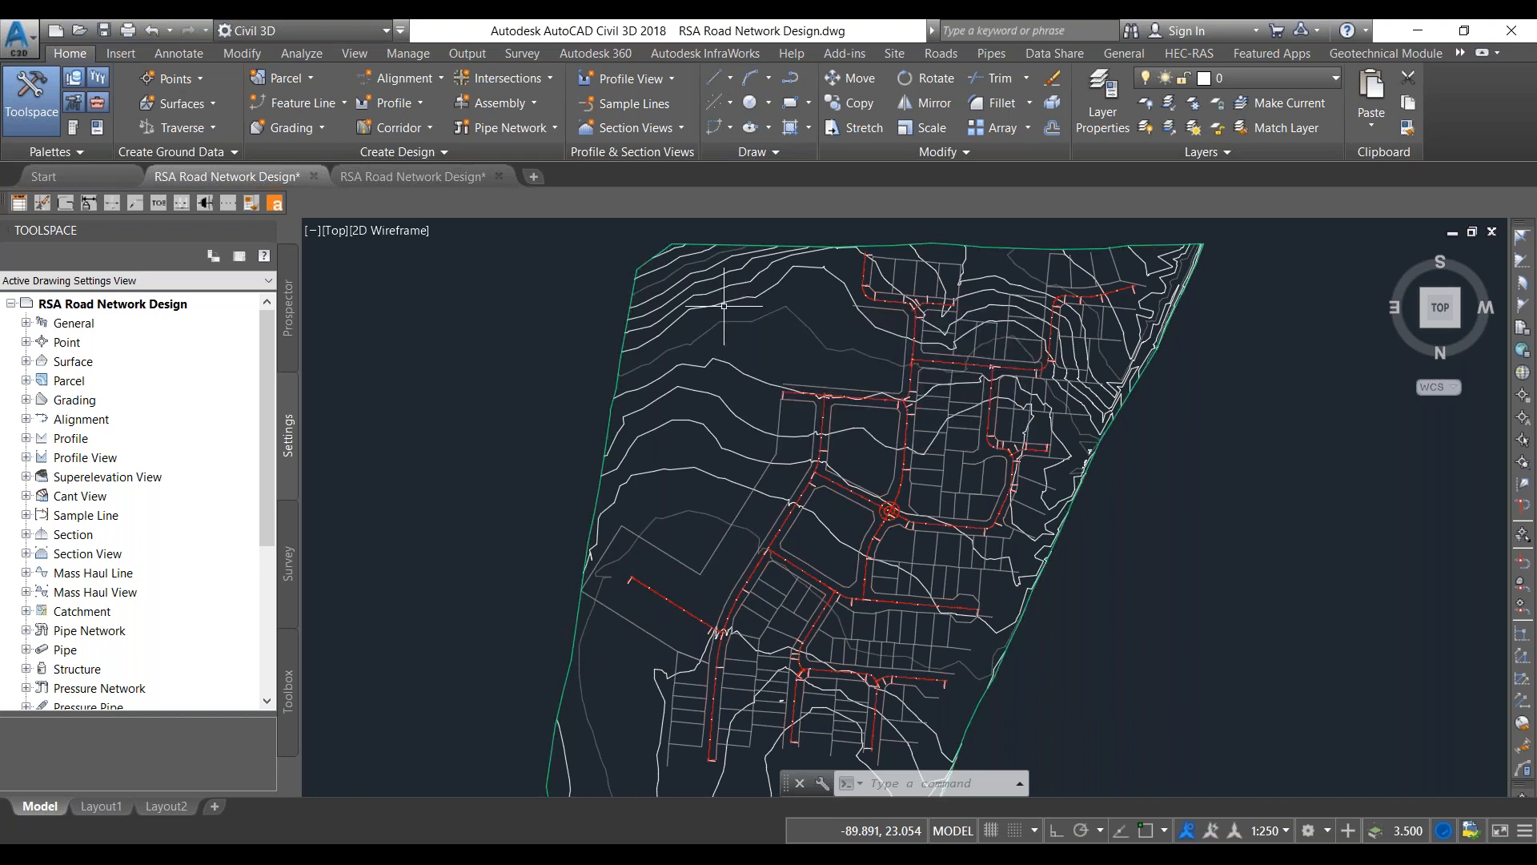
Step: Inspect the terrain surface as a shaded 3D model in the Object Viewer, orbit it to a side view, and return to the drawing
{"action": "left_click", "coordinate": [723, 293]}
{"action": "left_click", "coordinate": [705, 306]}
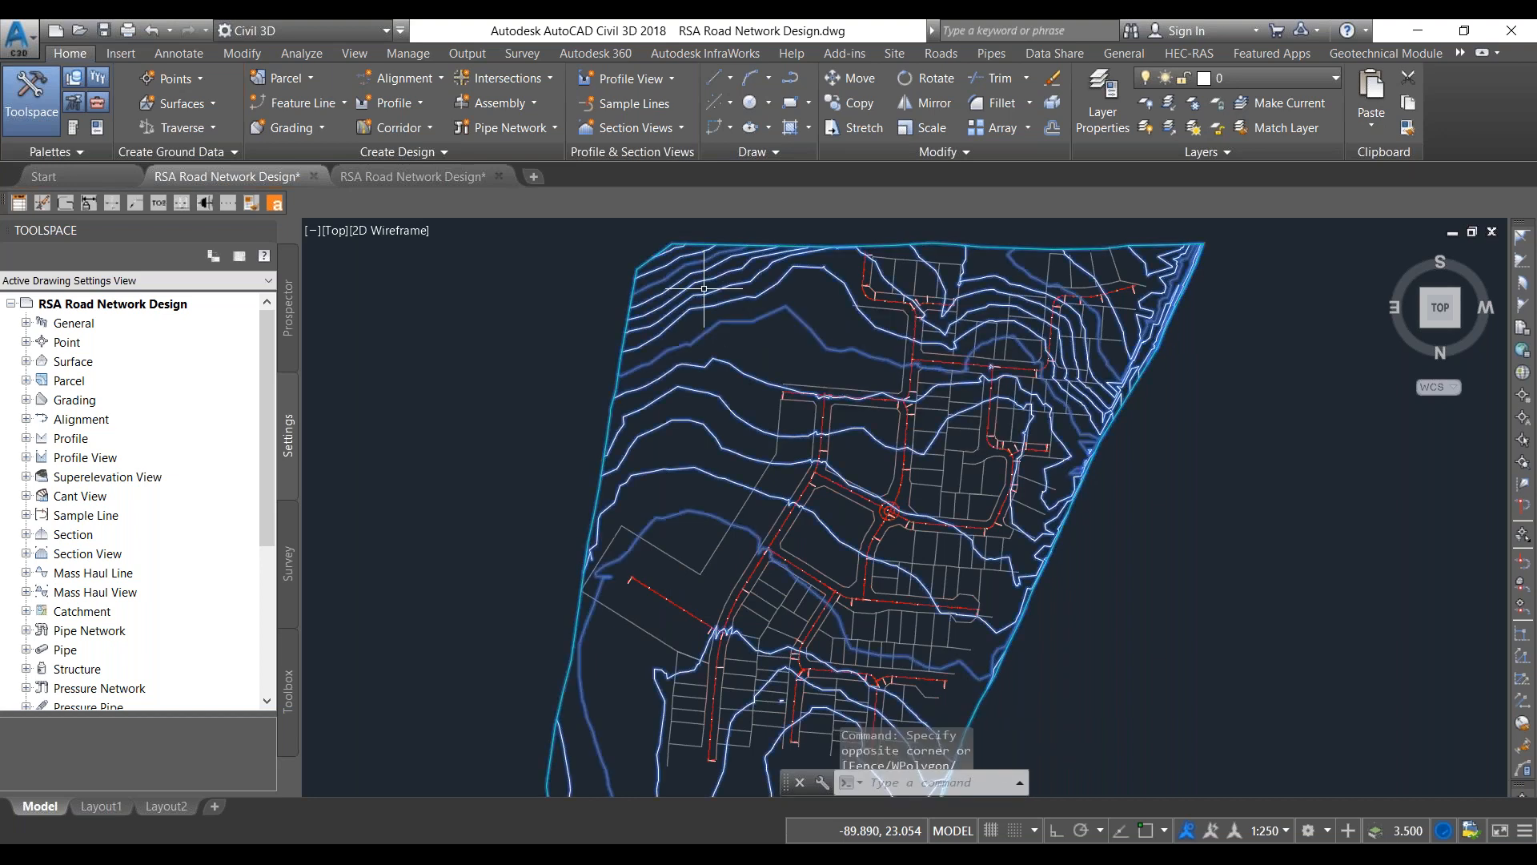
{"action": "left_click", "coordinate": [202, 102]}
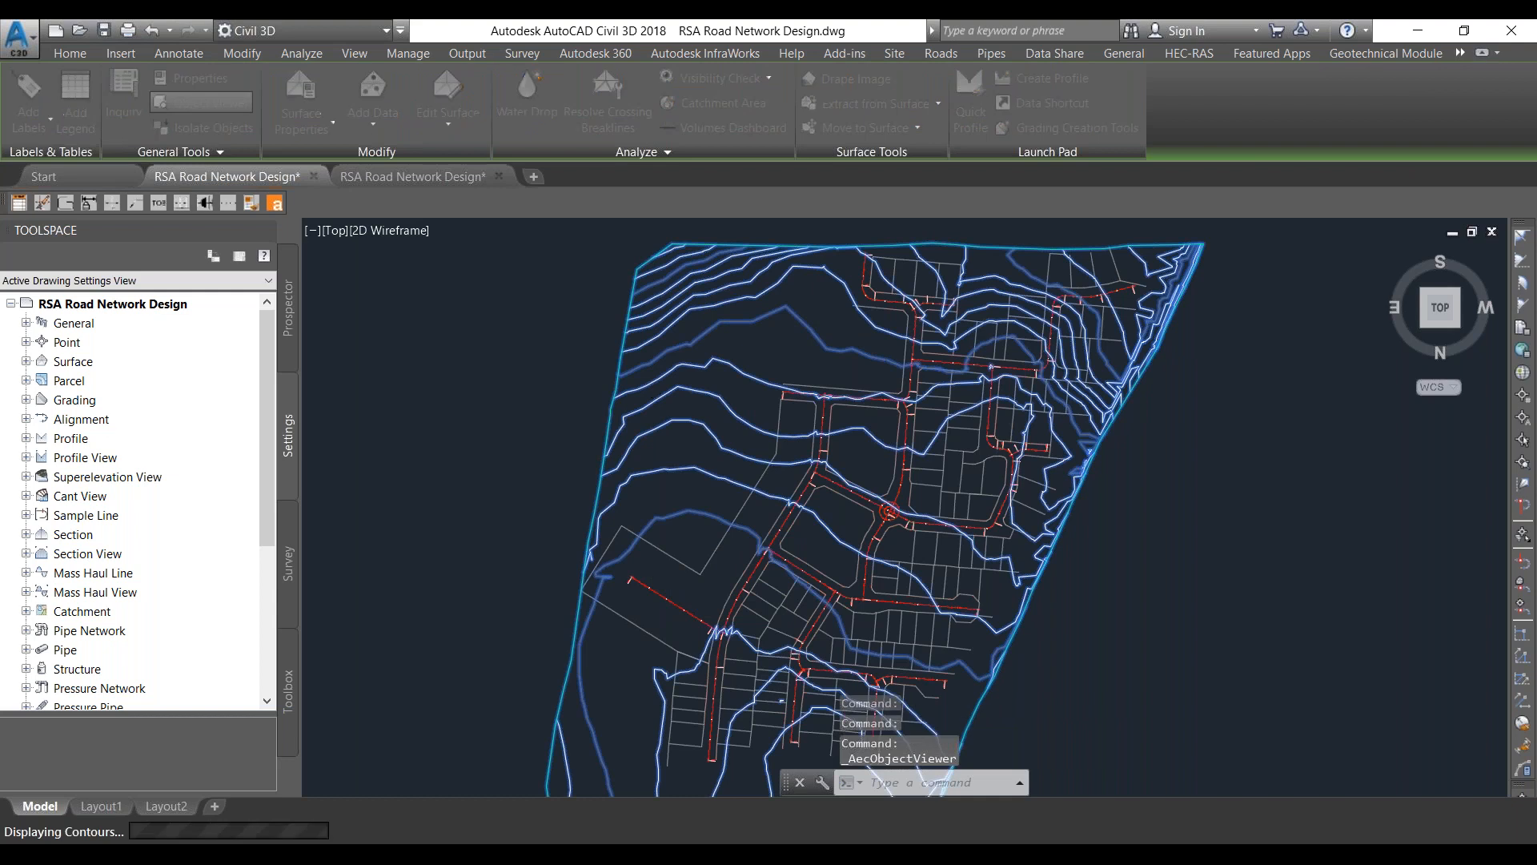
{"action": "mouse_move", "coordinate": [708, 560]}
{"action": "left_mouse_down"}
{"action": "mouse_move", "coordinate": [720, 515]}
{"action": "mouse_move", "coordinate": [505, 446]}
{"action": "mouse_move", "coordinate": [628, 444]}
{"action": "mouse_move", "coordinate": [563, 371]}
{"action": "mouse_move", "coordinate": [577, 337]}
{"action": "left_mouse_up"}
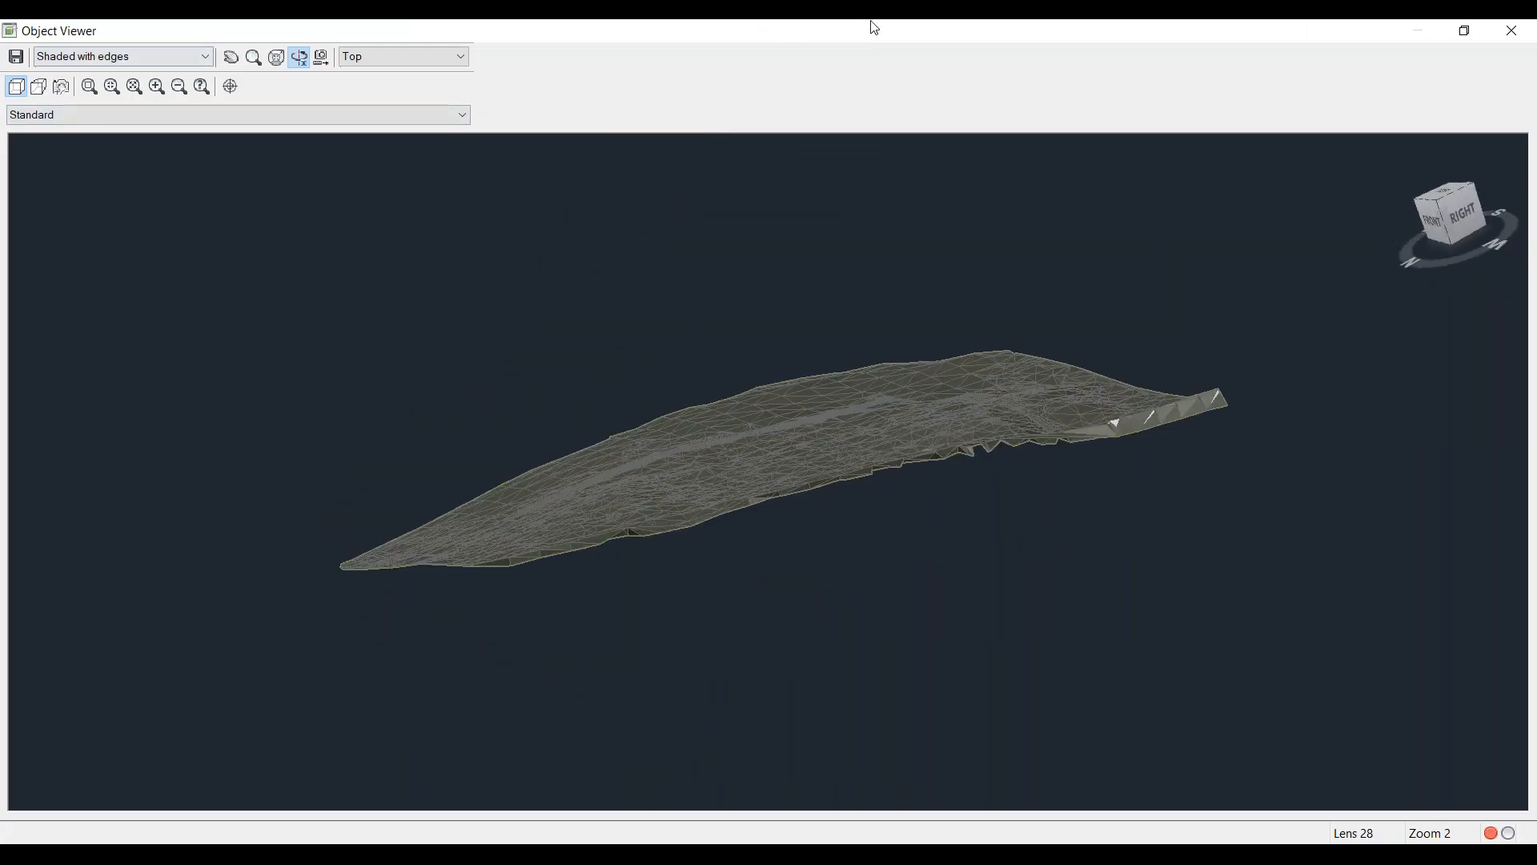
{"action": "key", "text": "Escape"}
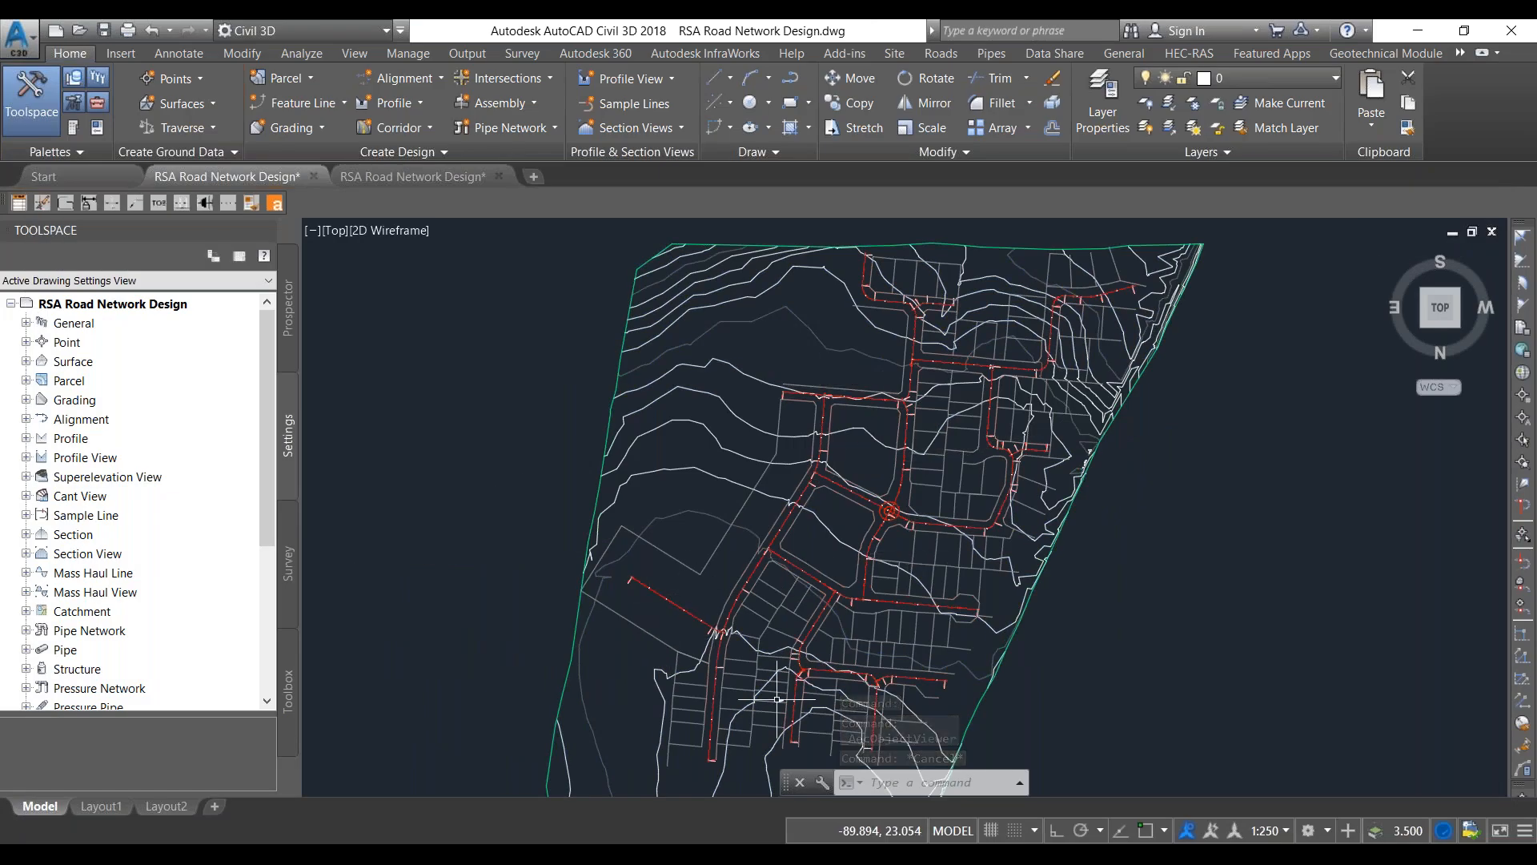
{"action": "scroll", "coordinate": [779, 699], "scroll_direction": "up", "scroll_amount": 2}
{"action": "left_click", "coordinate": [410, 77]}
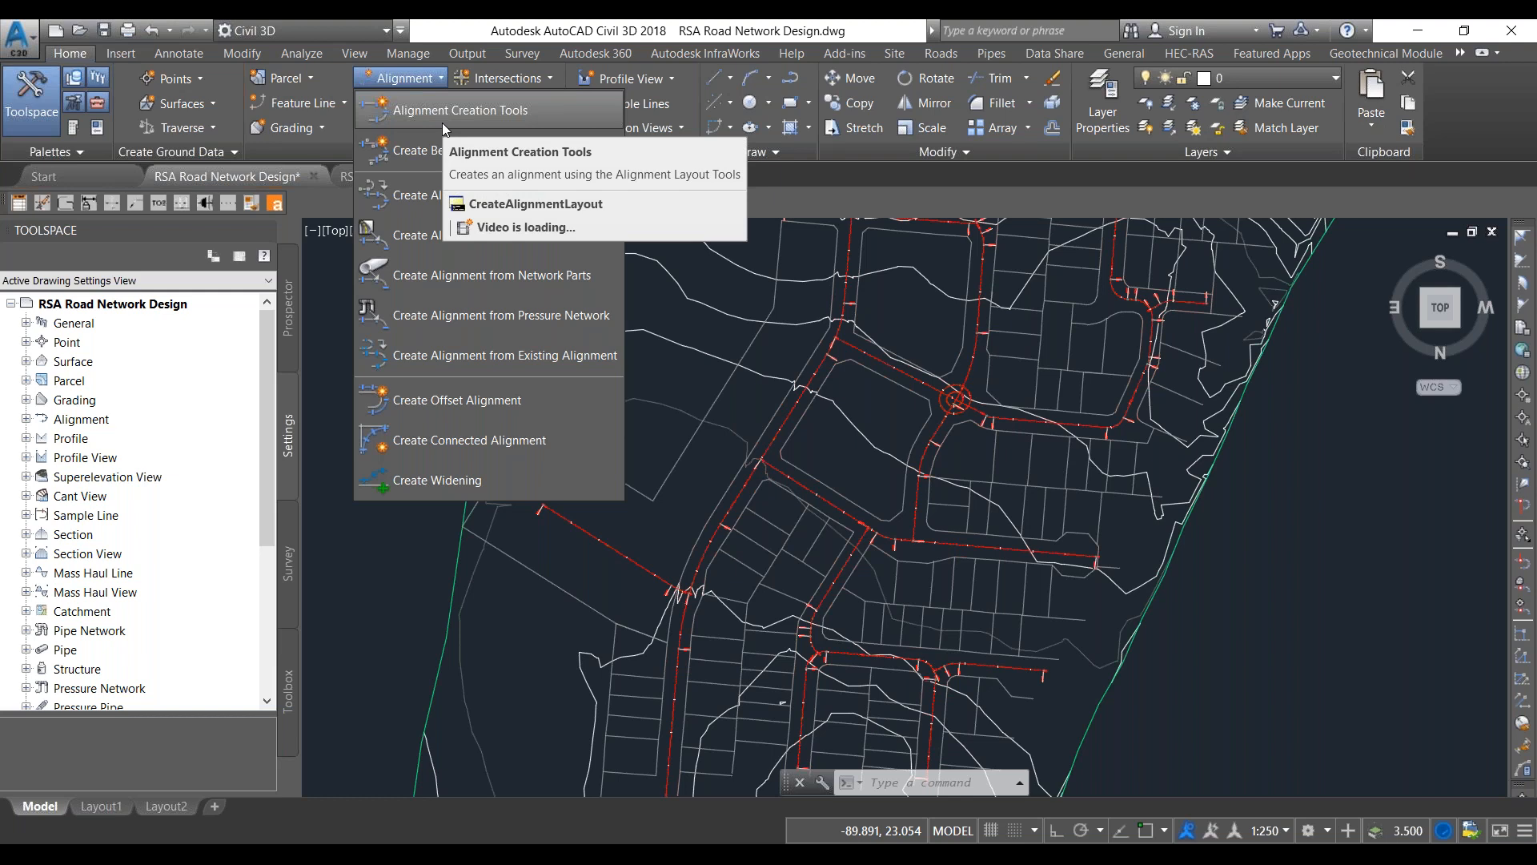
{"action": "left_click", "coordinate": [953, 295]}
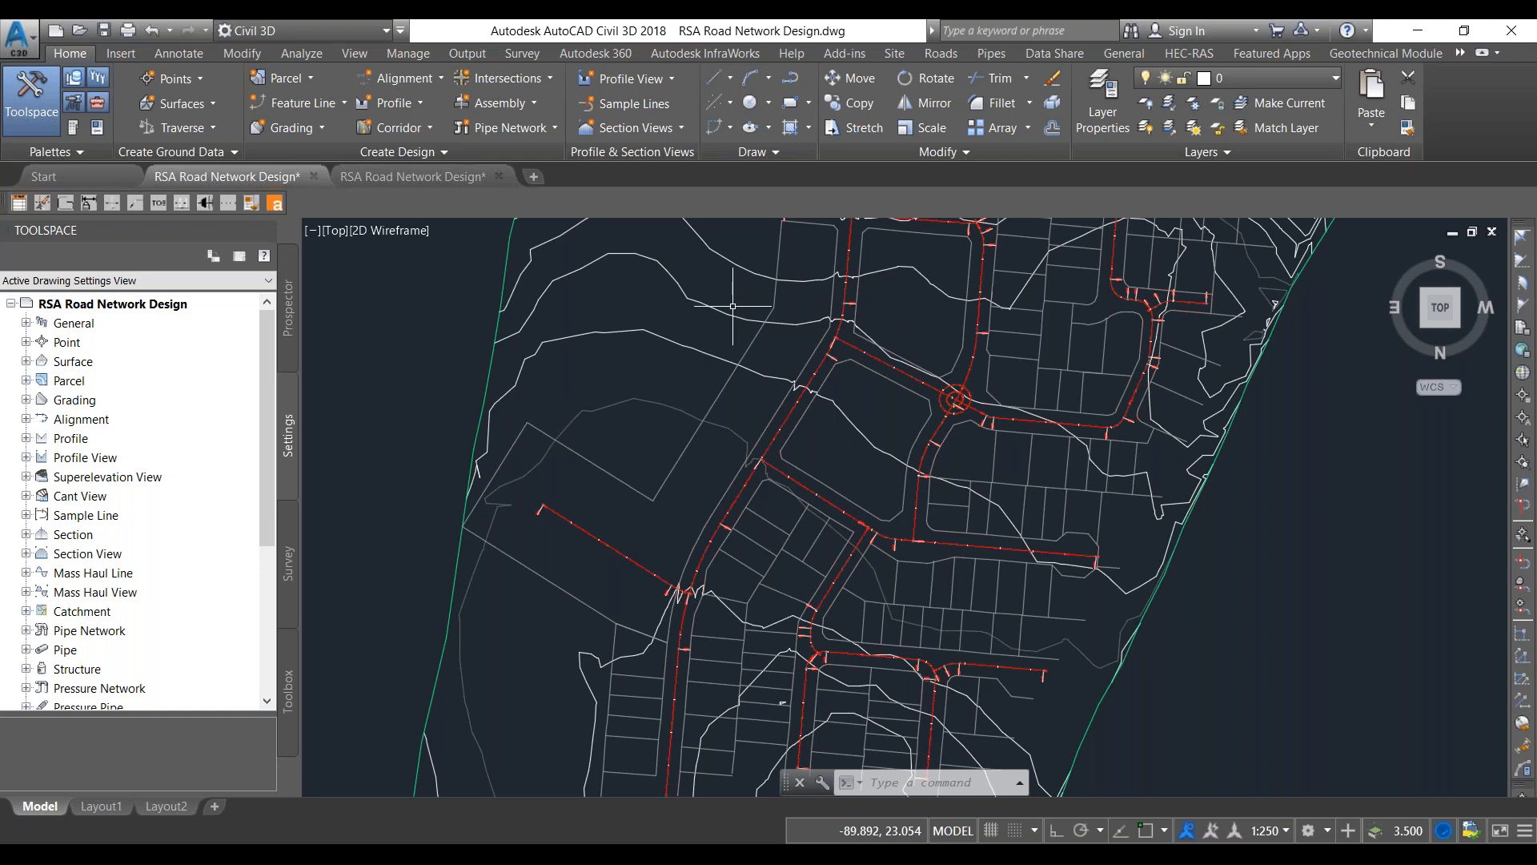
{"action": "mouse_move", "coordinate": [732, 305]}
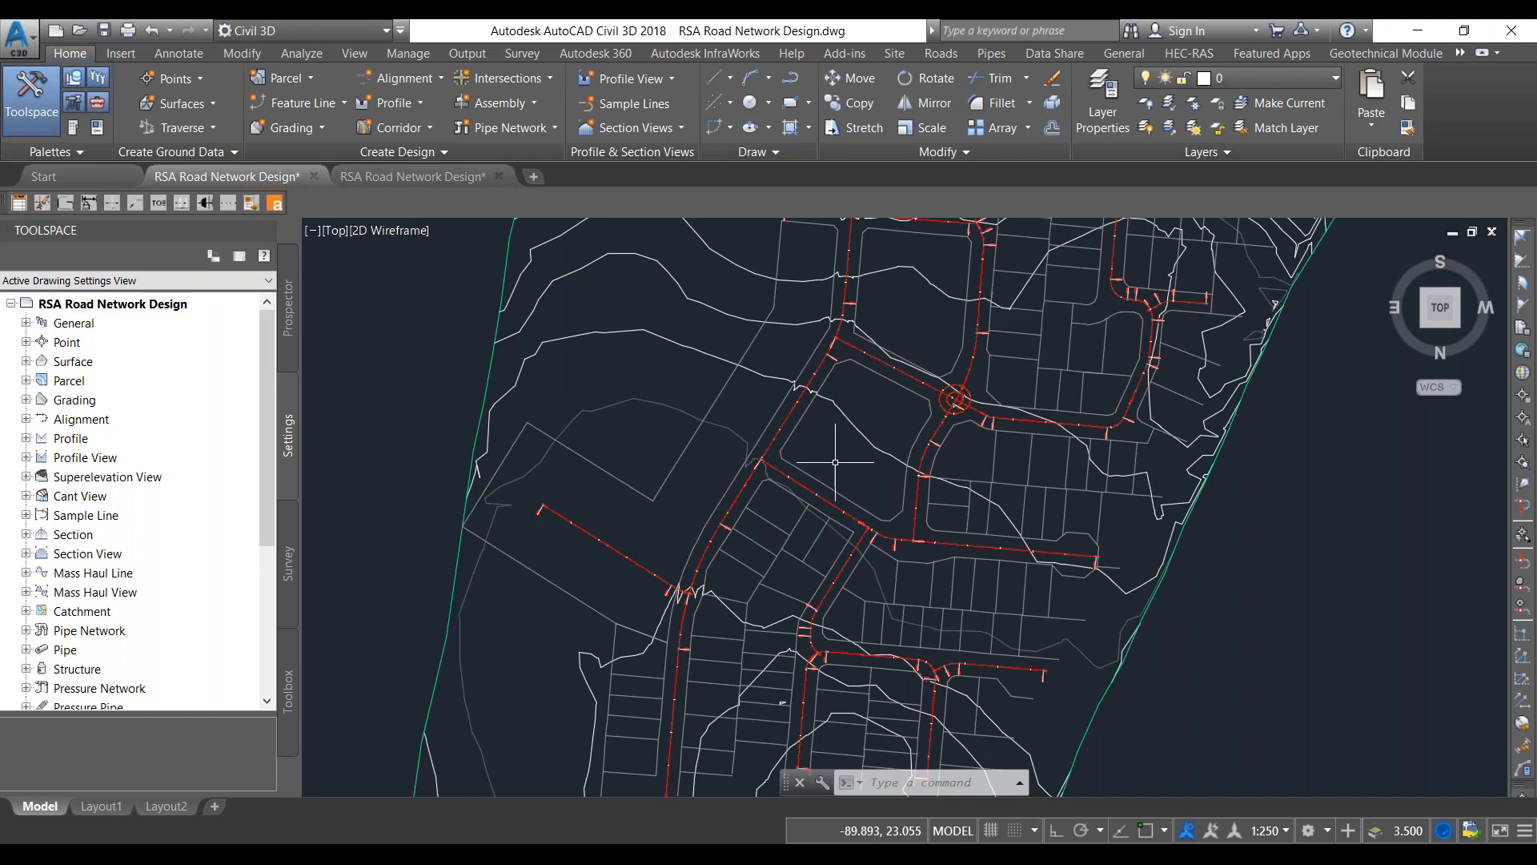
{"action": "mouse_move", "coordinate": [818, 446]}
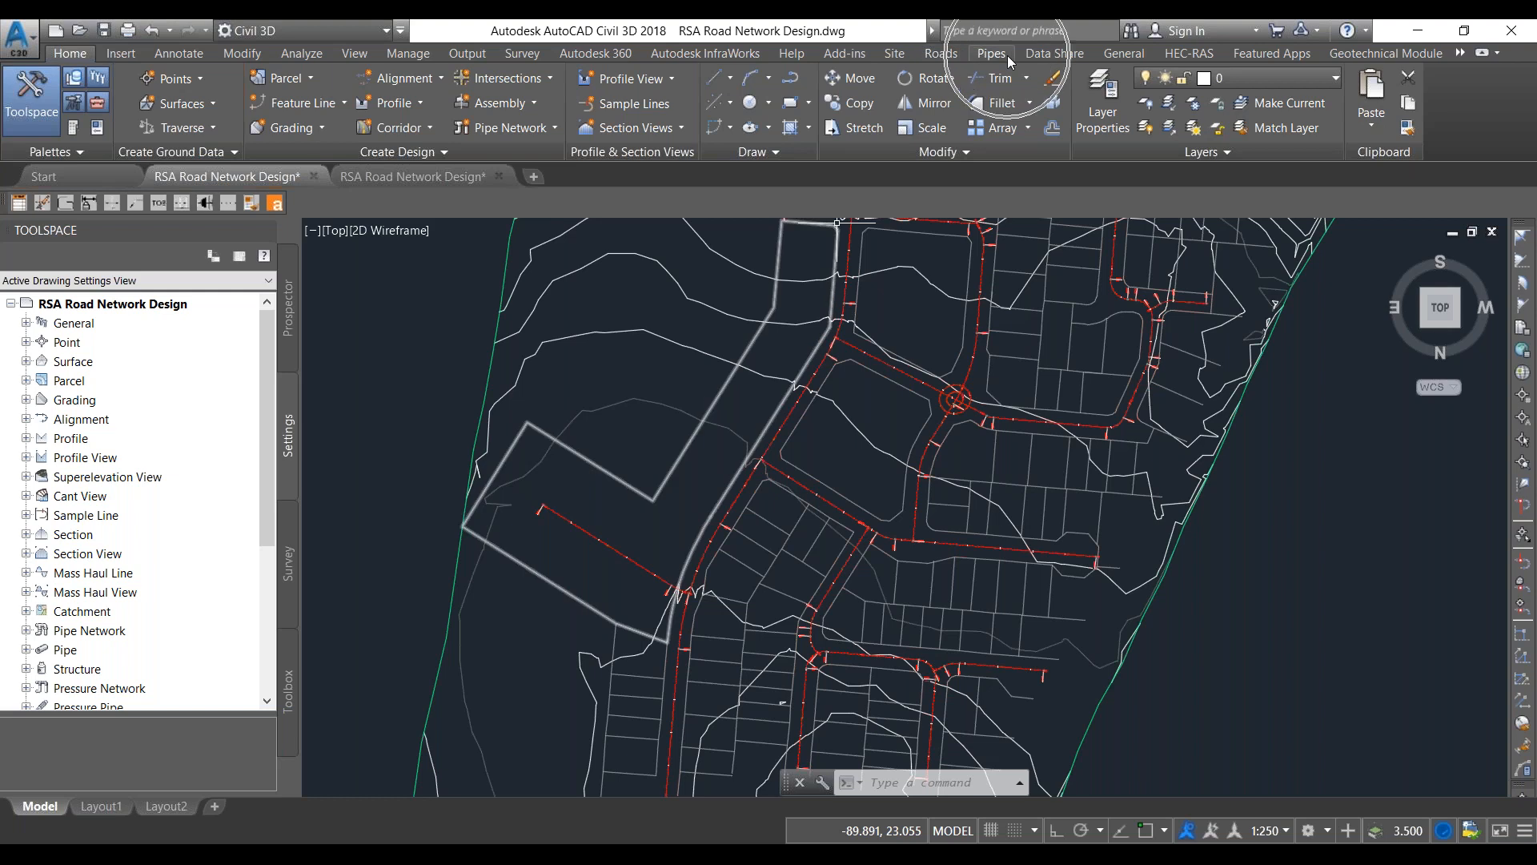
Step: Bring up the road design tools and examine the Auto Road Creation settings without creating a road
{"action": "left_click", "coordinate": [939, 54]}
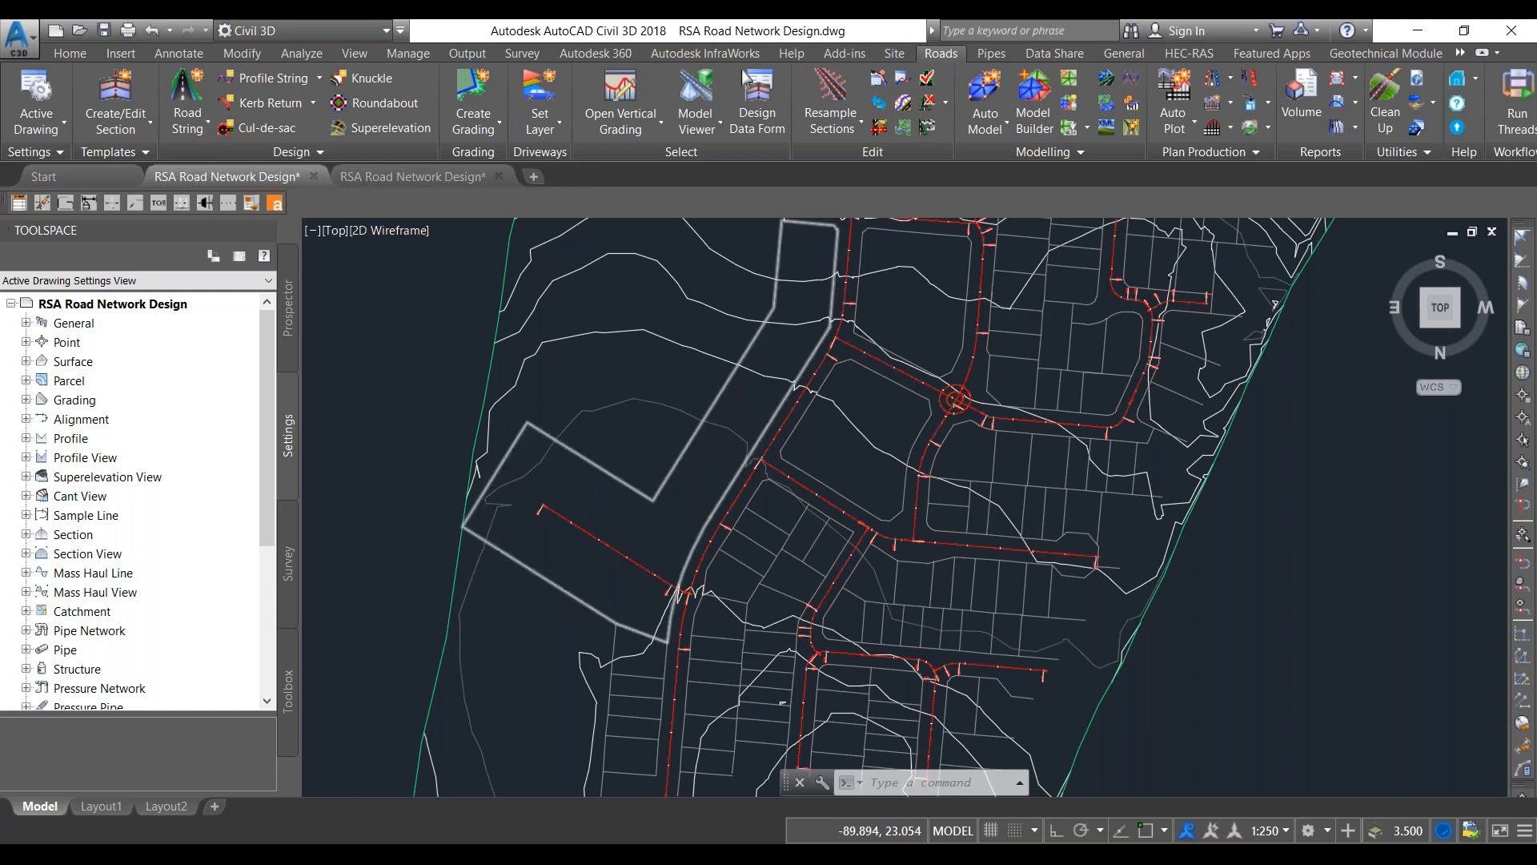
{"action": "scroll", "coordinate": [611, 508], "scroll_direction": "up", "scroll_amount": 2}
{"action": "scroll", "coordinate": [532, 491], "scroll_direction": "down", "scroll_amount": 2}
{"action": "scroll", "coordinate": [505, 469], "scroll_direction": "up", "scroll_amount": 2}
{"action": "scroll", "coordinate": [506, 468], "scroll_direction": "up", "scroll_amount": 2}
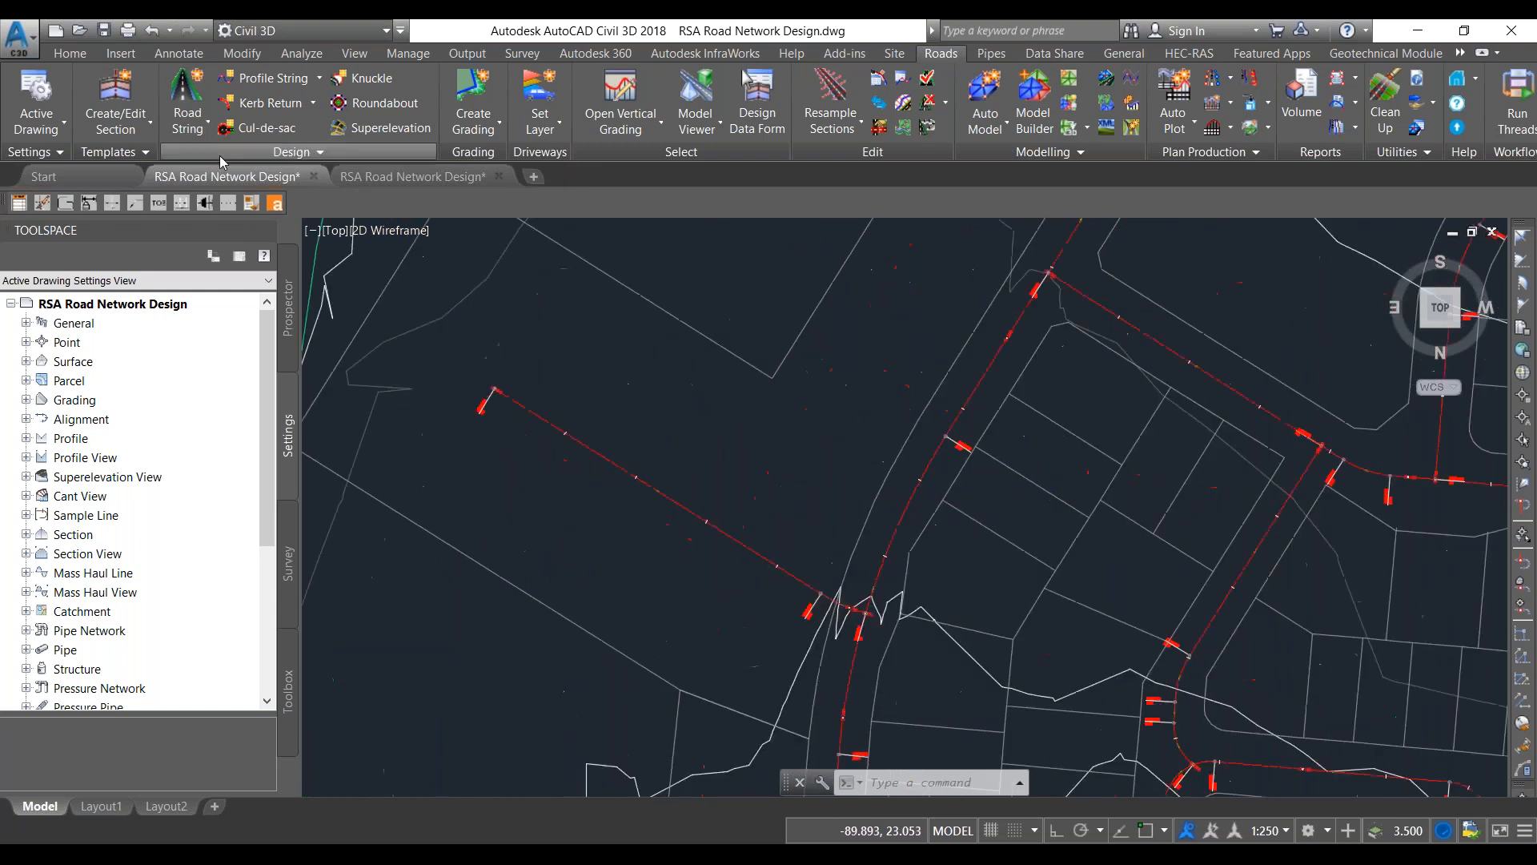
{"action": "left_click", "coordinate": [185, 131]}
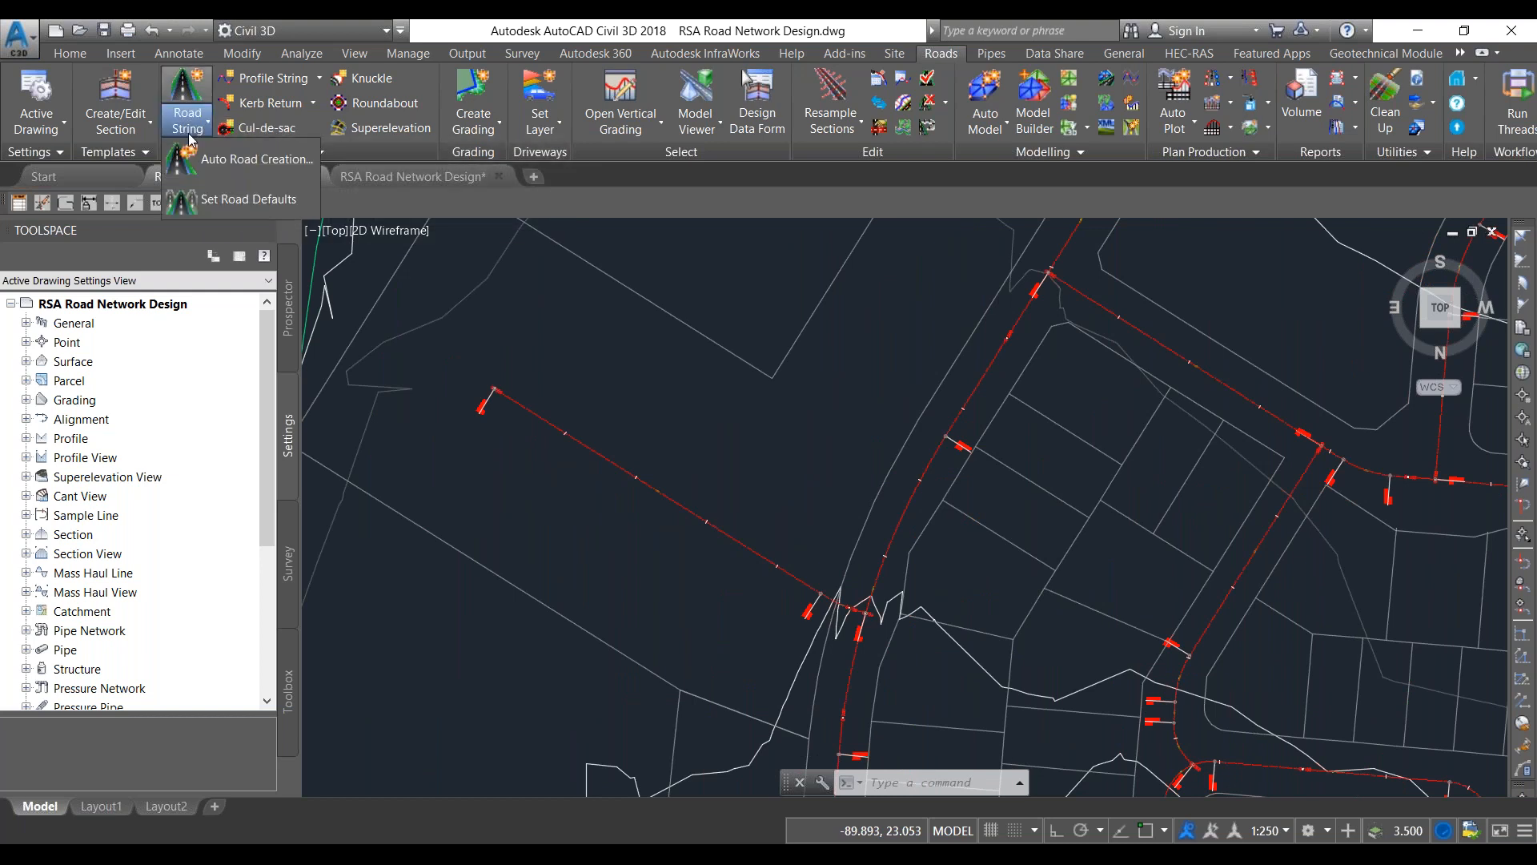
{"action": "left_click", "coordinate": [242, 200]}
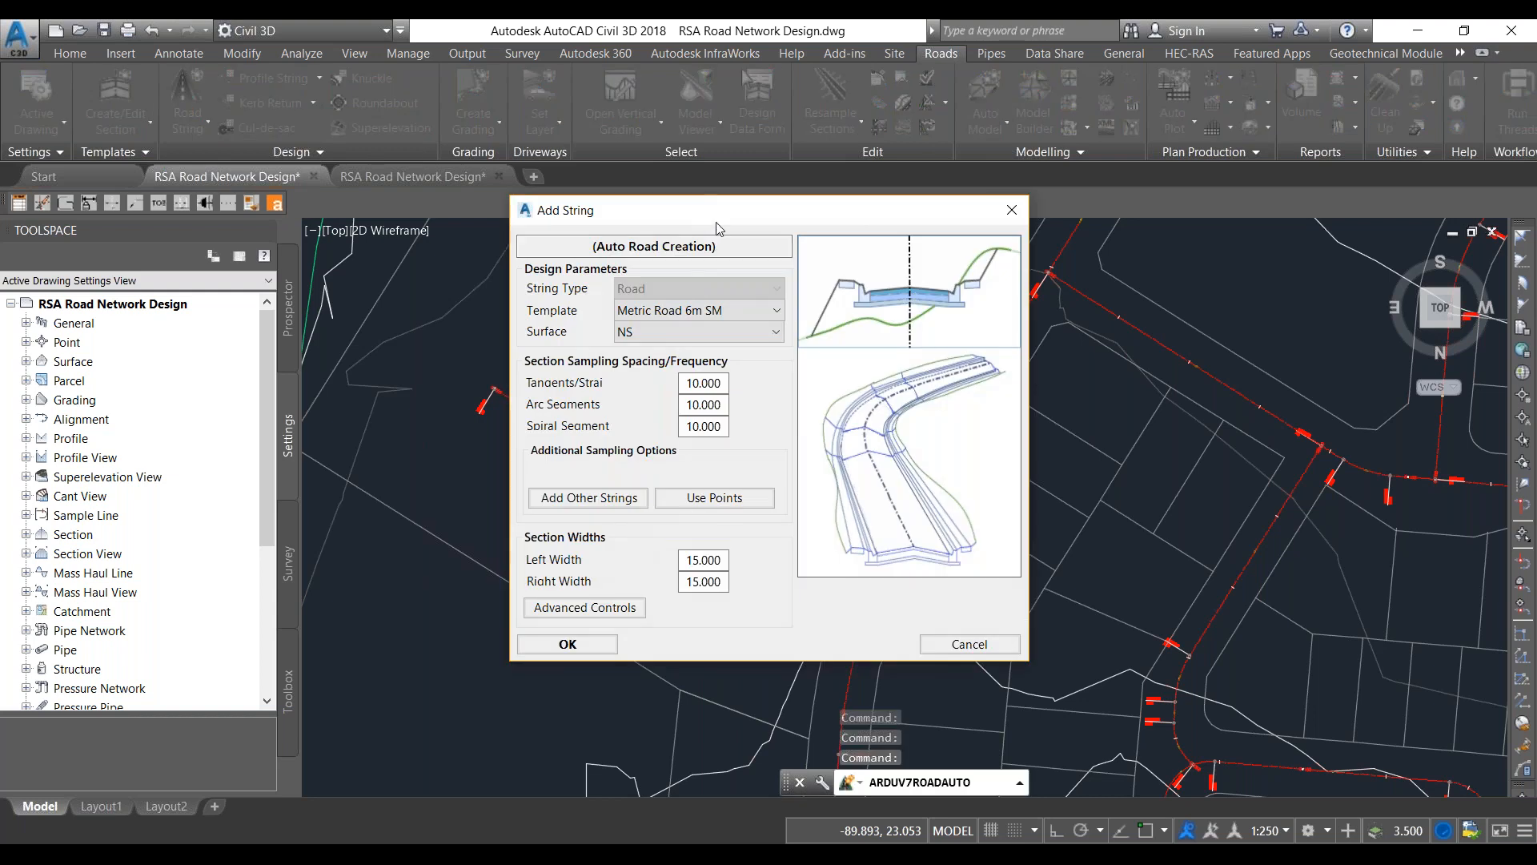
{"action": "left_click", "coordinate": [1012, 210]}
Step: Create a road string on the Perth St alignment using the Metric Road 6m SM template and the NS surface
{"action": "left_click", "coordinate": [187, 92]}
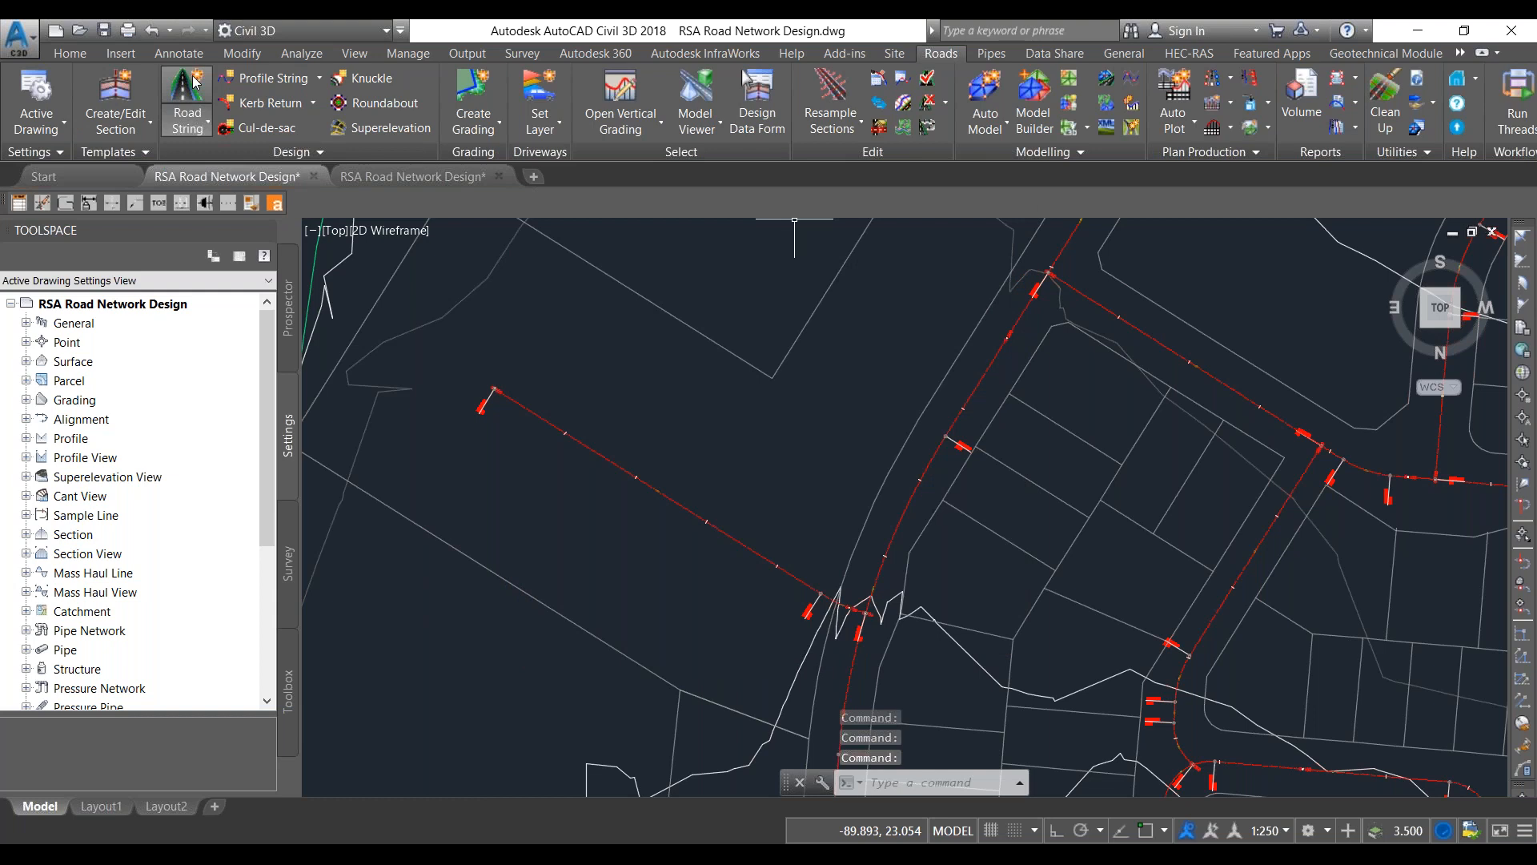
{"action": "left_click", "coordinate": [661, 493]}
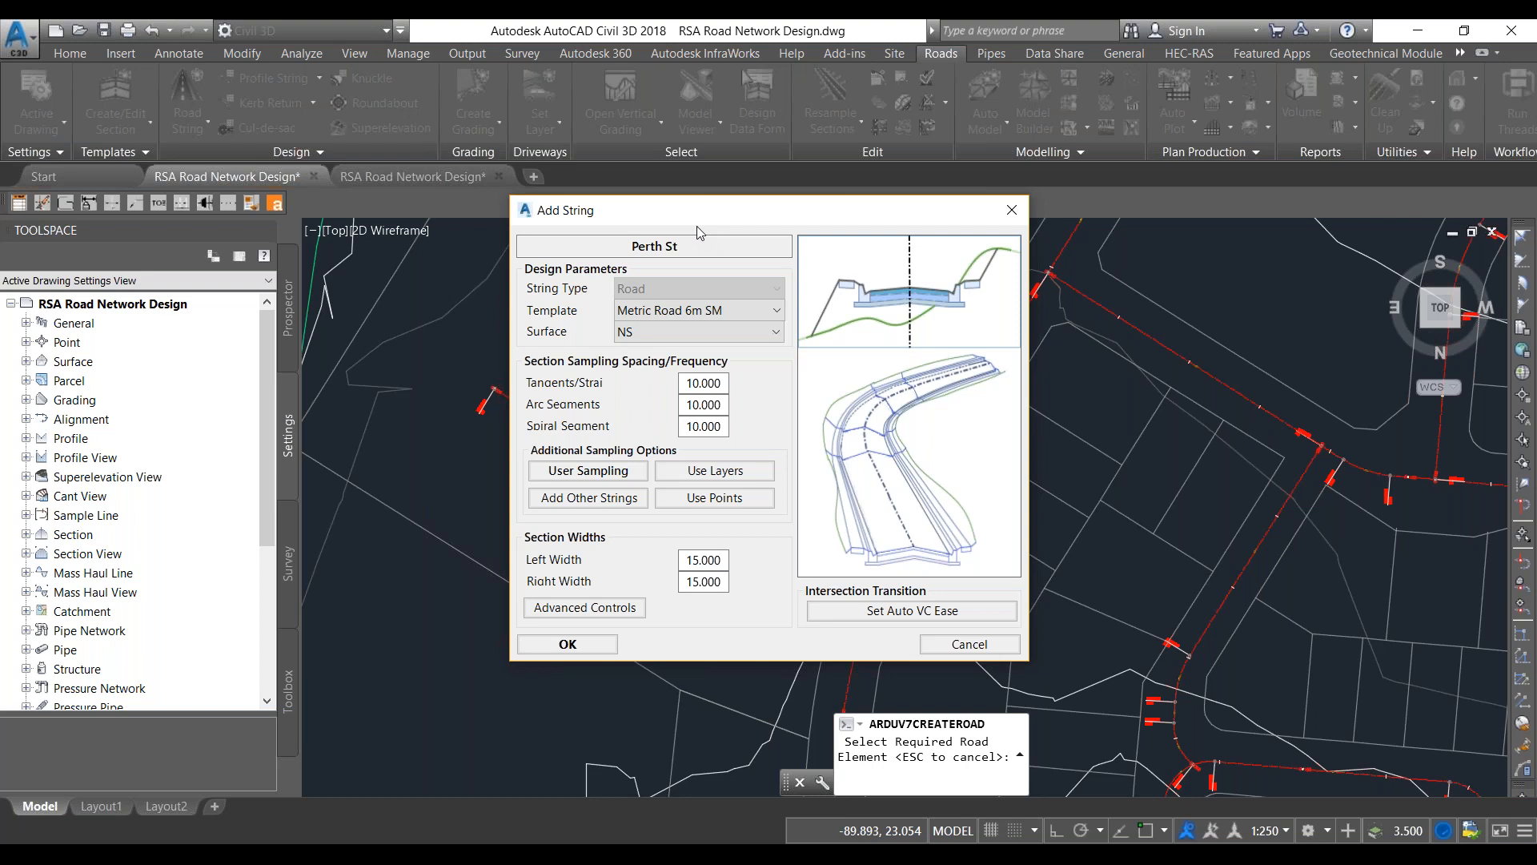
{"action": "left_click", "coordinate": [770, 312]}
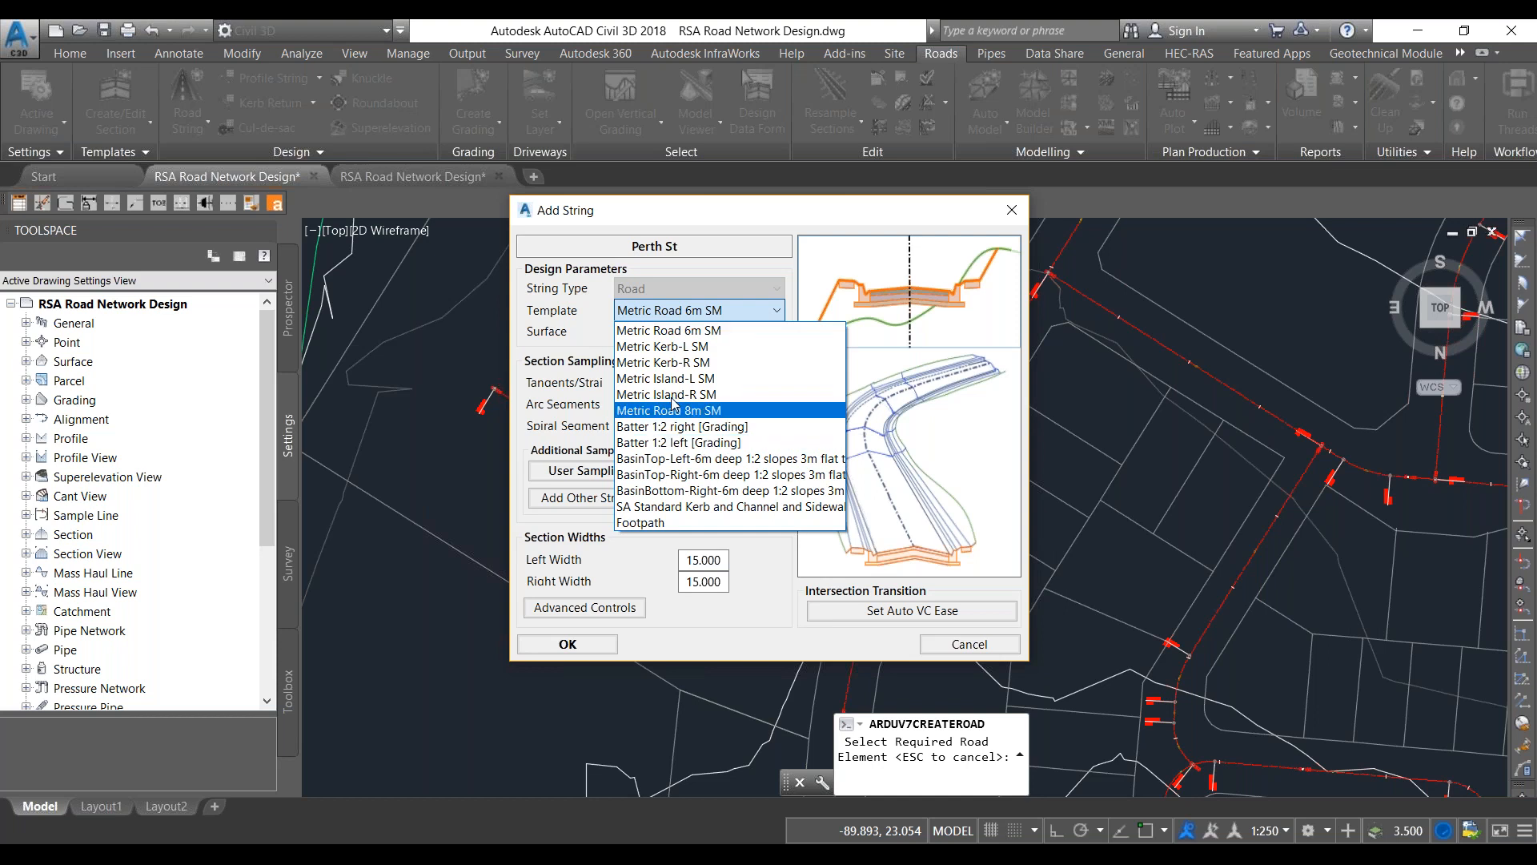
{"action": "left_click", "coordinate": [650, 330]}
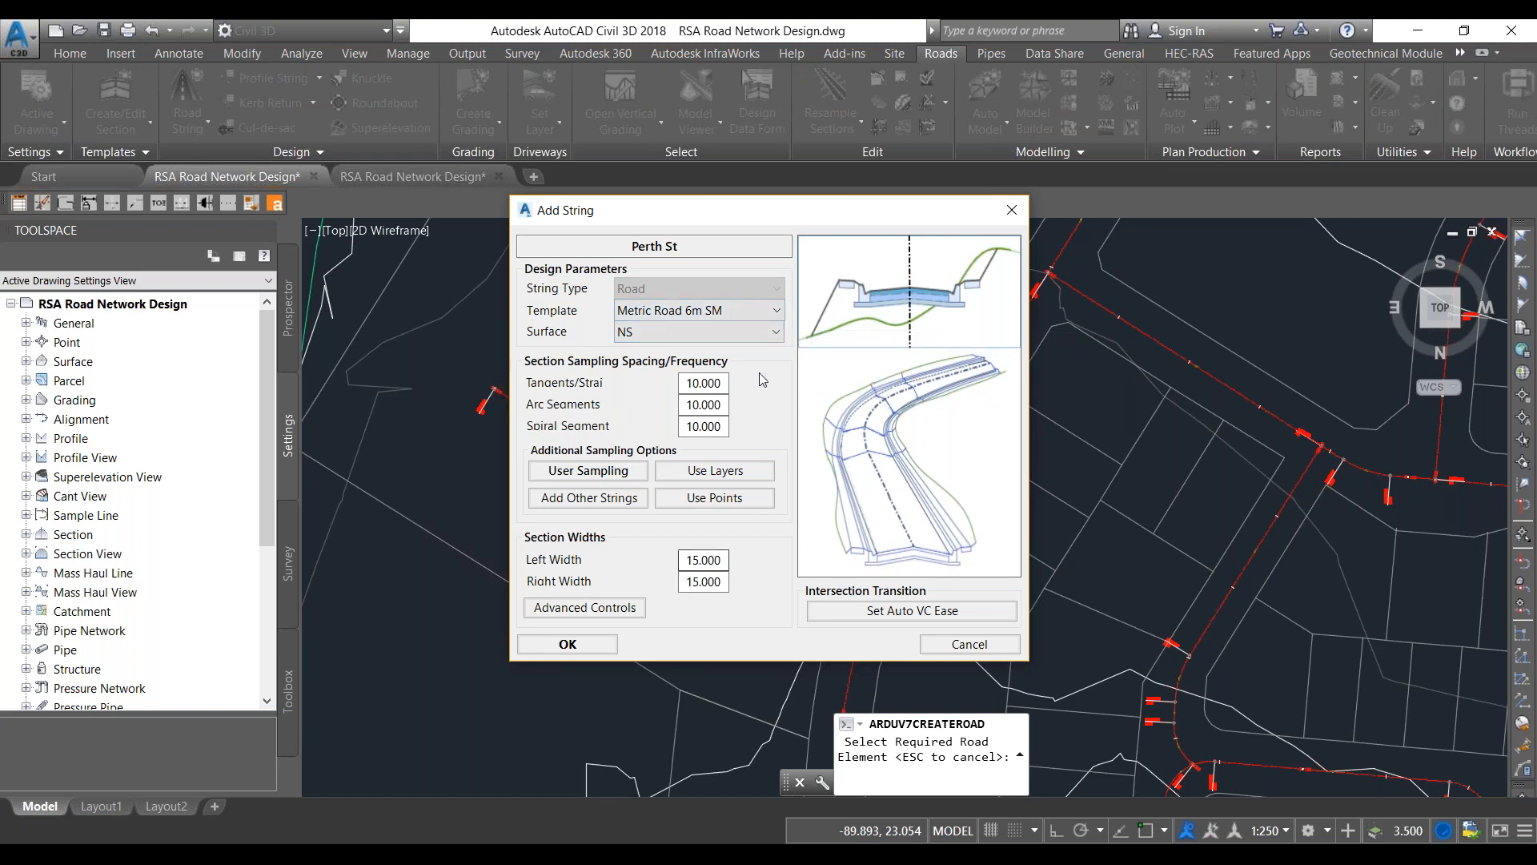
{"action": "left_click", "coordinate": [710, 387]}
{"action": "left_click", "coordinate": [705, 384]}
{"action": "key", "text": "Tab"}
{"action": "key", "text": "Tab"}
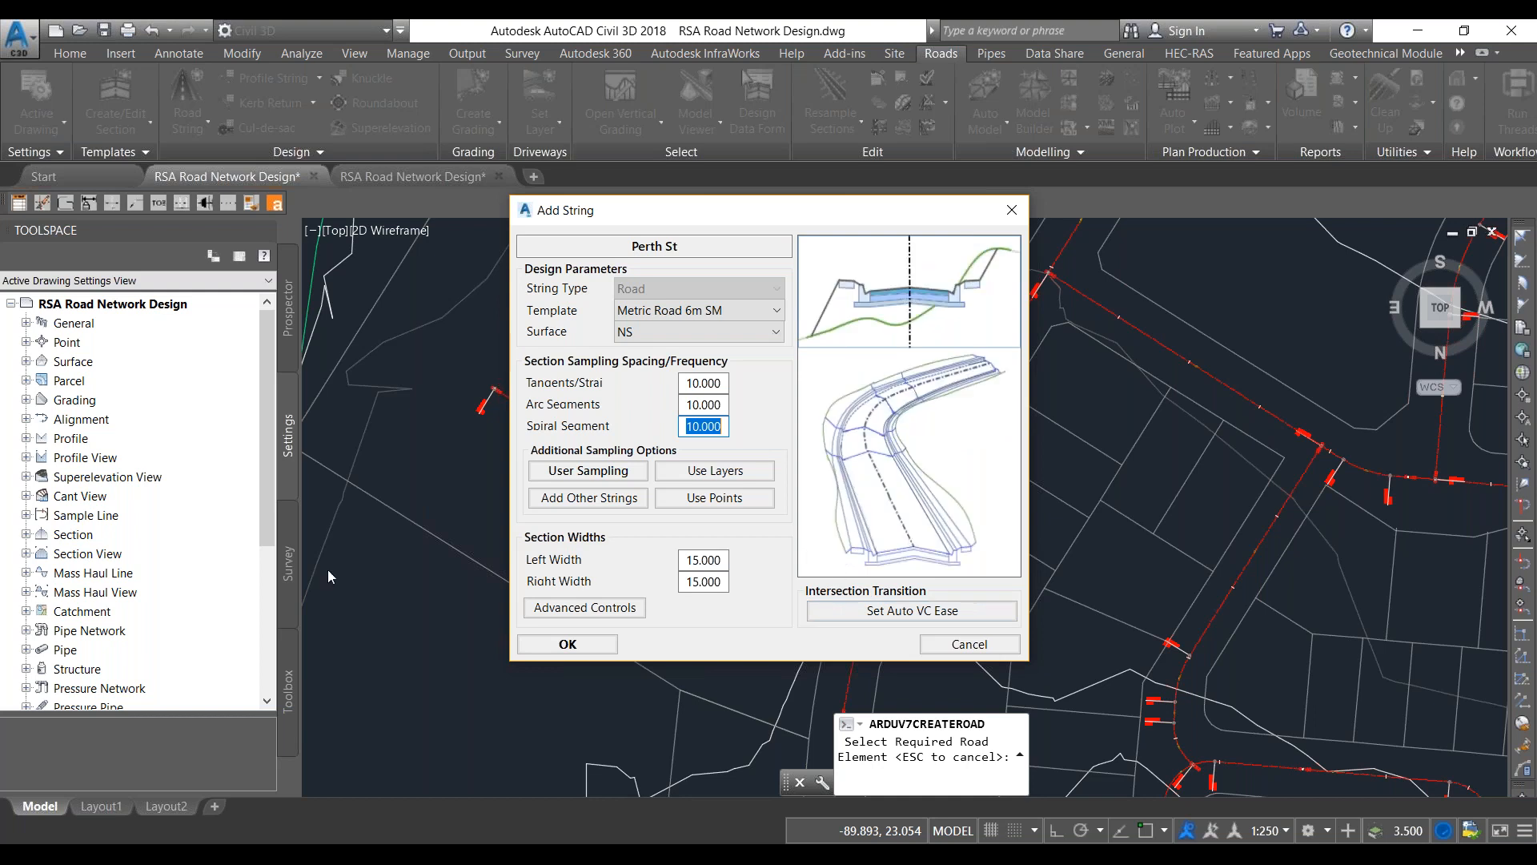
{"action": "left_click", "coordinate": [566, 644]}
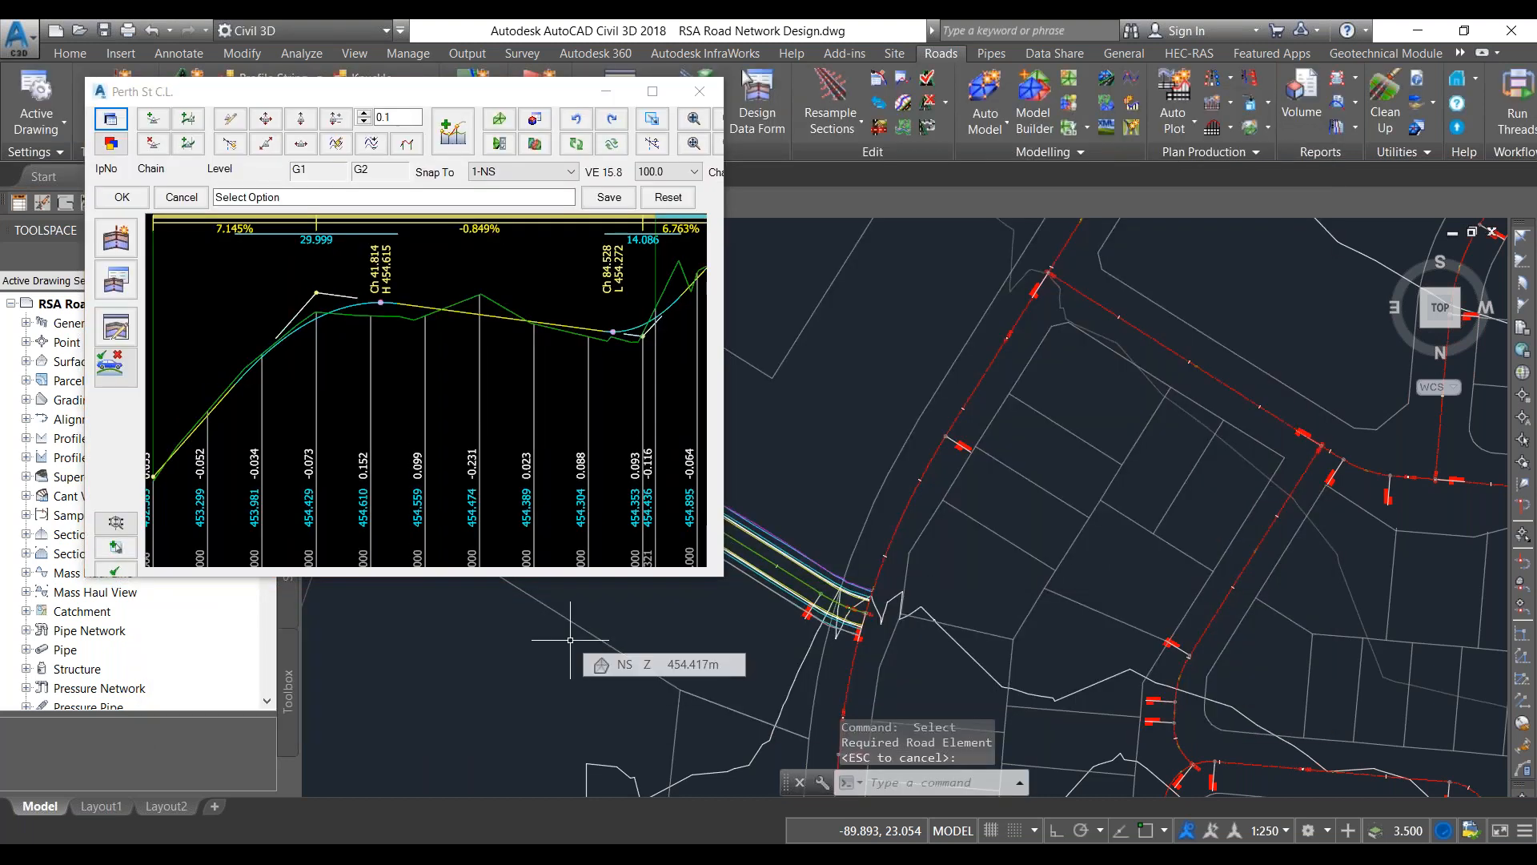
Step: Move the second vertical intersection point of the Perth St grading to about chainage 42.06, level 454.75
{"action": "mouse_move", "coordinate": [400, 92]}
{"action": "left_mouse_down"}
{"action": "mouse_move", "coordinate": [384, 66]}
{"action": "mouse_move", "coordinate": [314, 41]}
{"action": "left_mouse_up"}
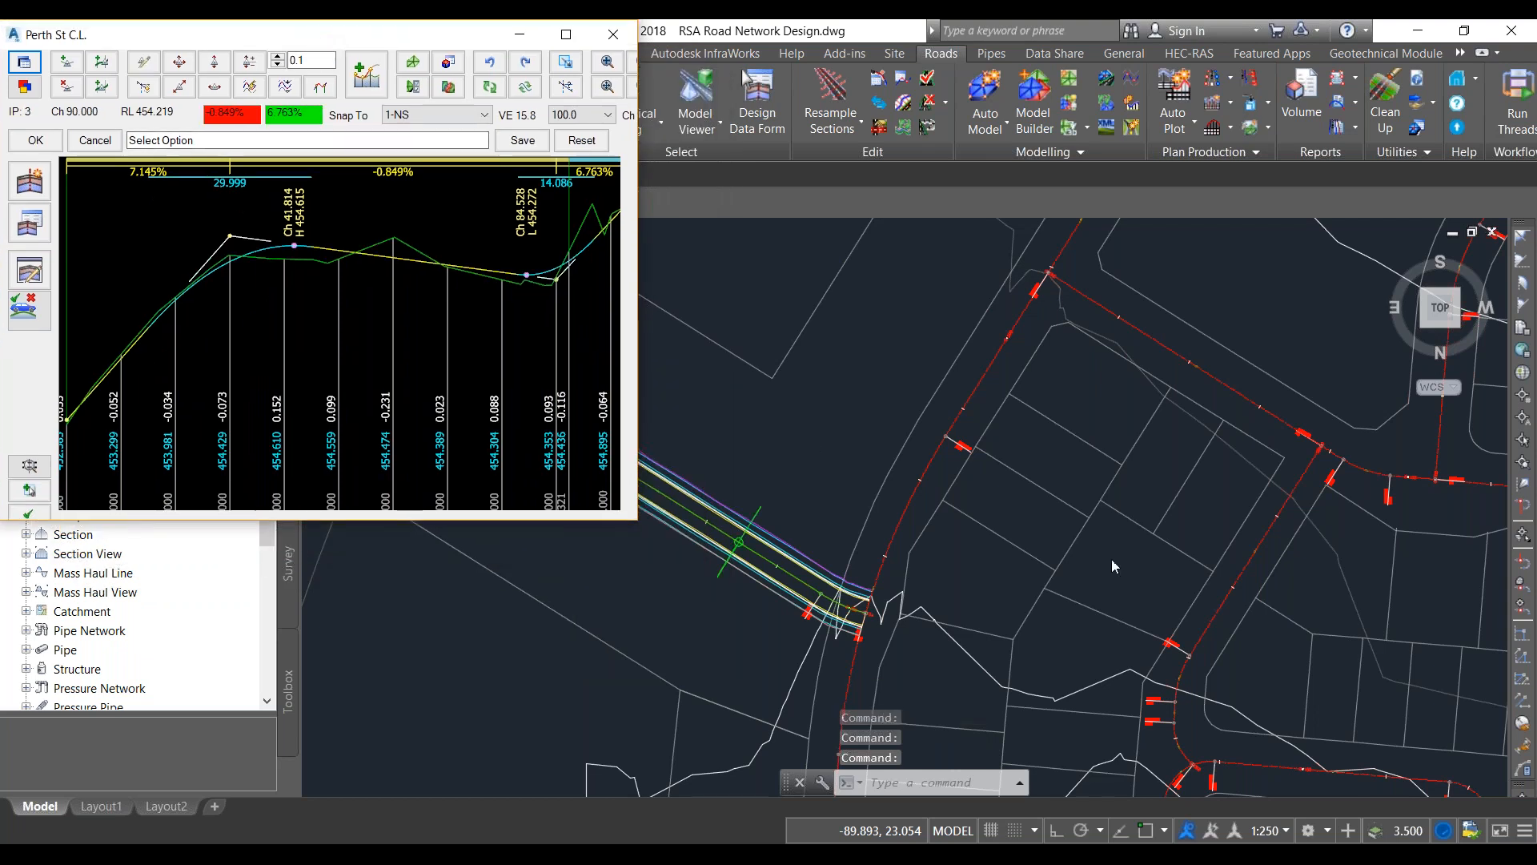
{"action": "scroll", "coordinate": [1111, 559], "scroll_direction": "down", "scroll_amount": 2}
{"action": "scroll", "coordinate": [910, 560], "scroll_direction": "up", "scroll_amount": 3}
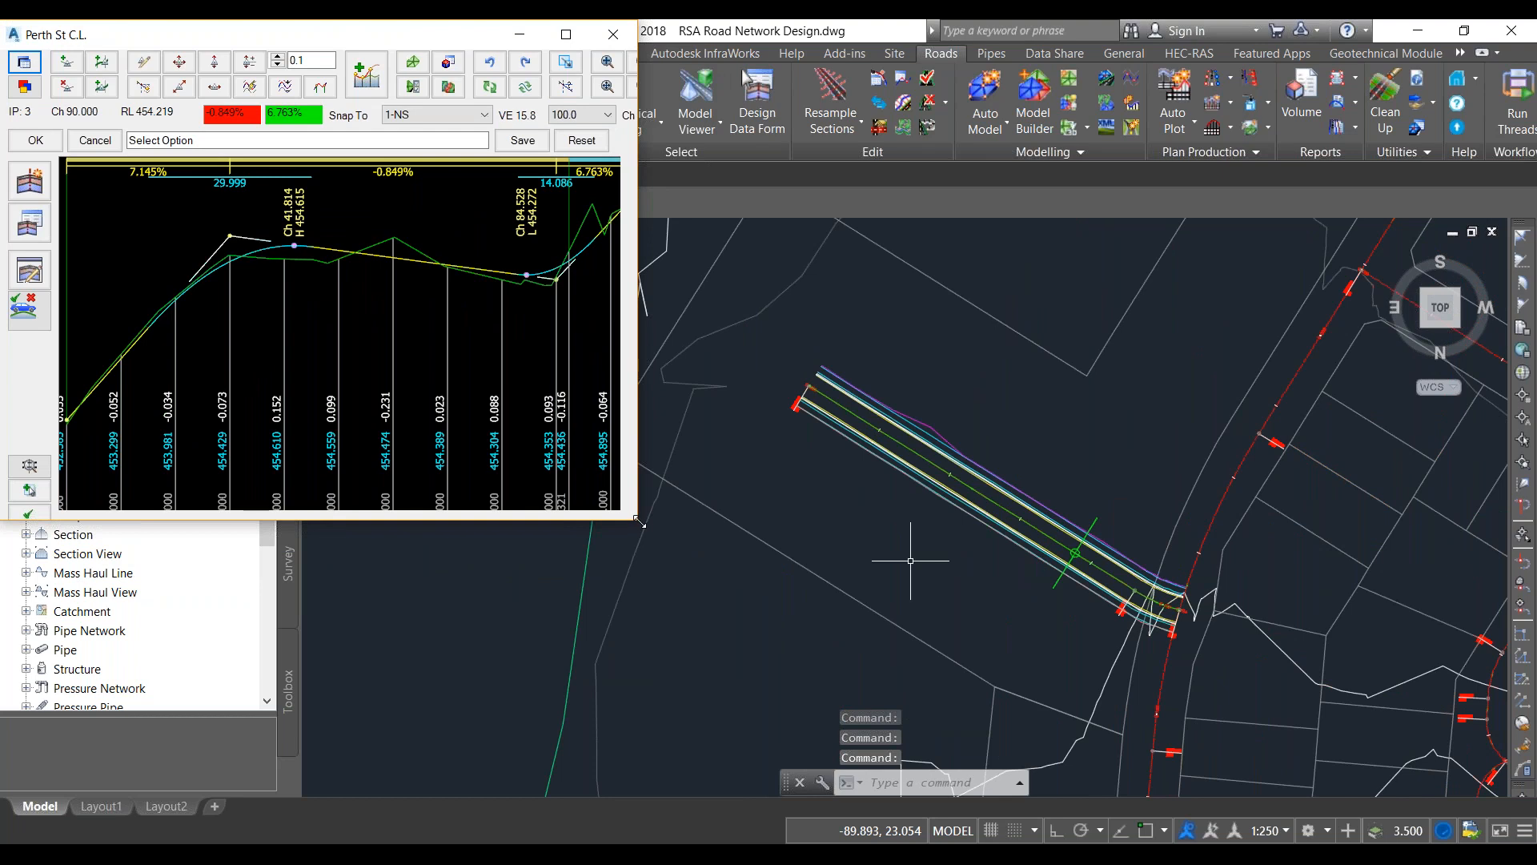
{"action": "left_click_drag", "start_coordinate": [637, 522], "coordinate": [783, 594]}
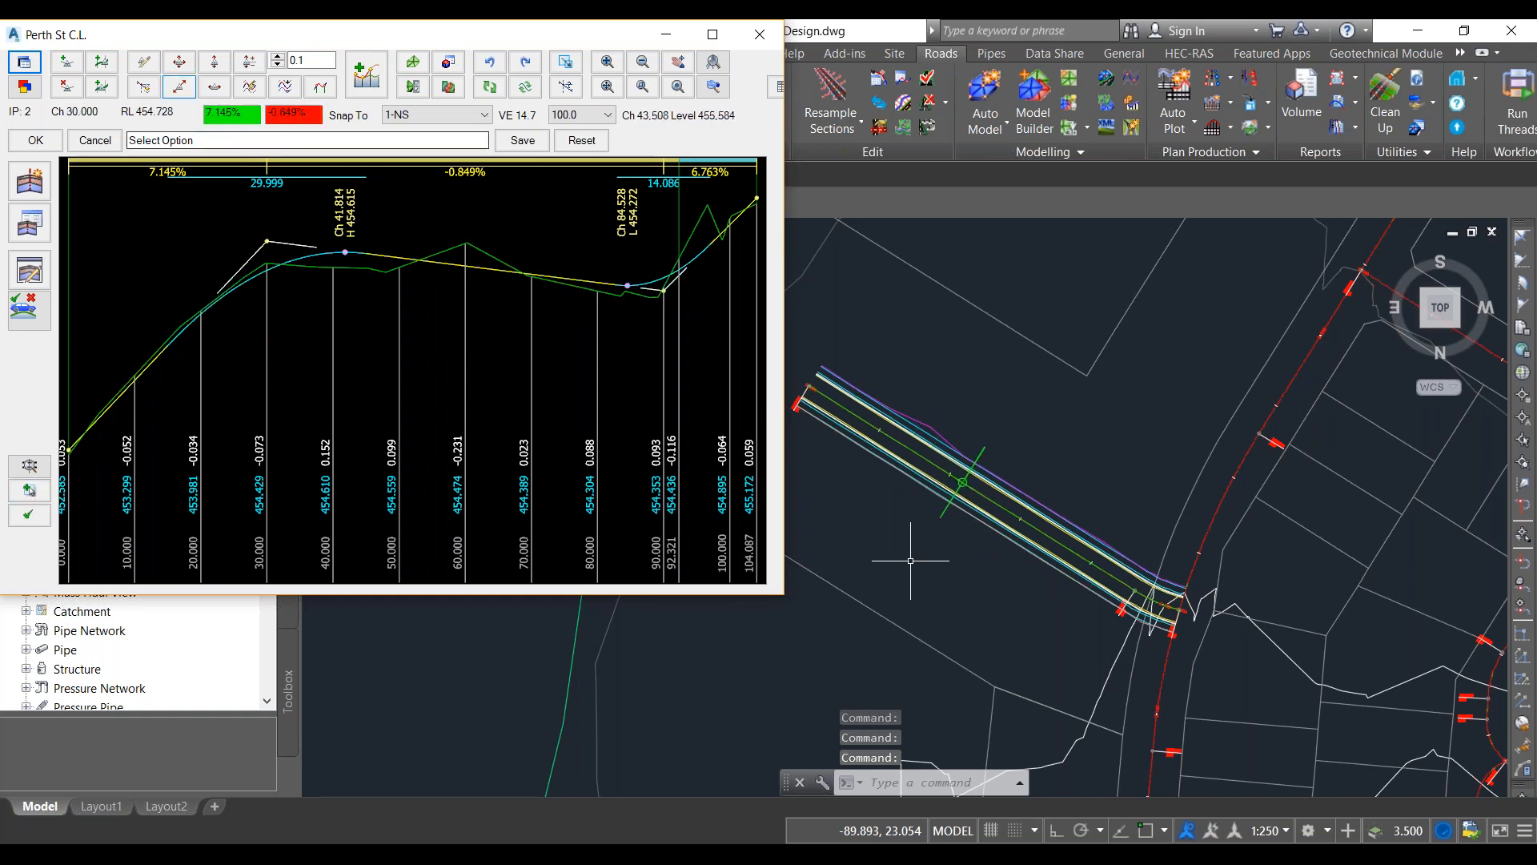
{"action": "left_click", "coordinate": [179, 70]}
{"action": "left_click", "coordinate": [344, 251]}
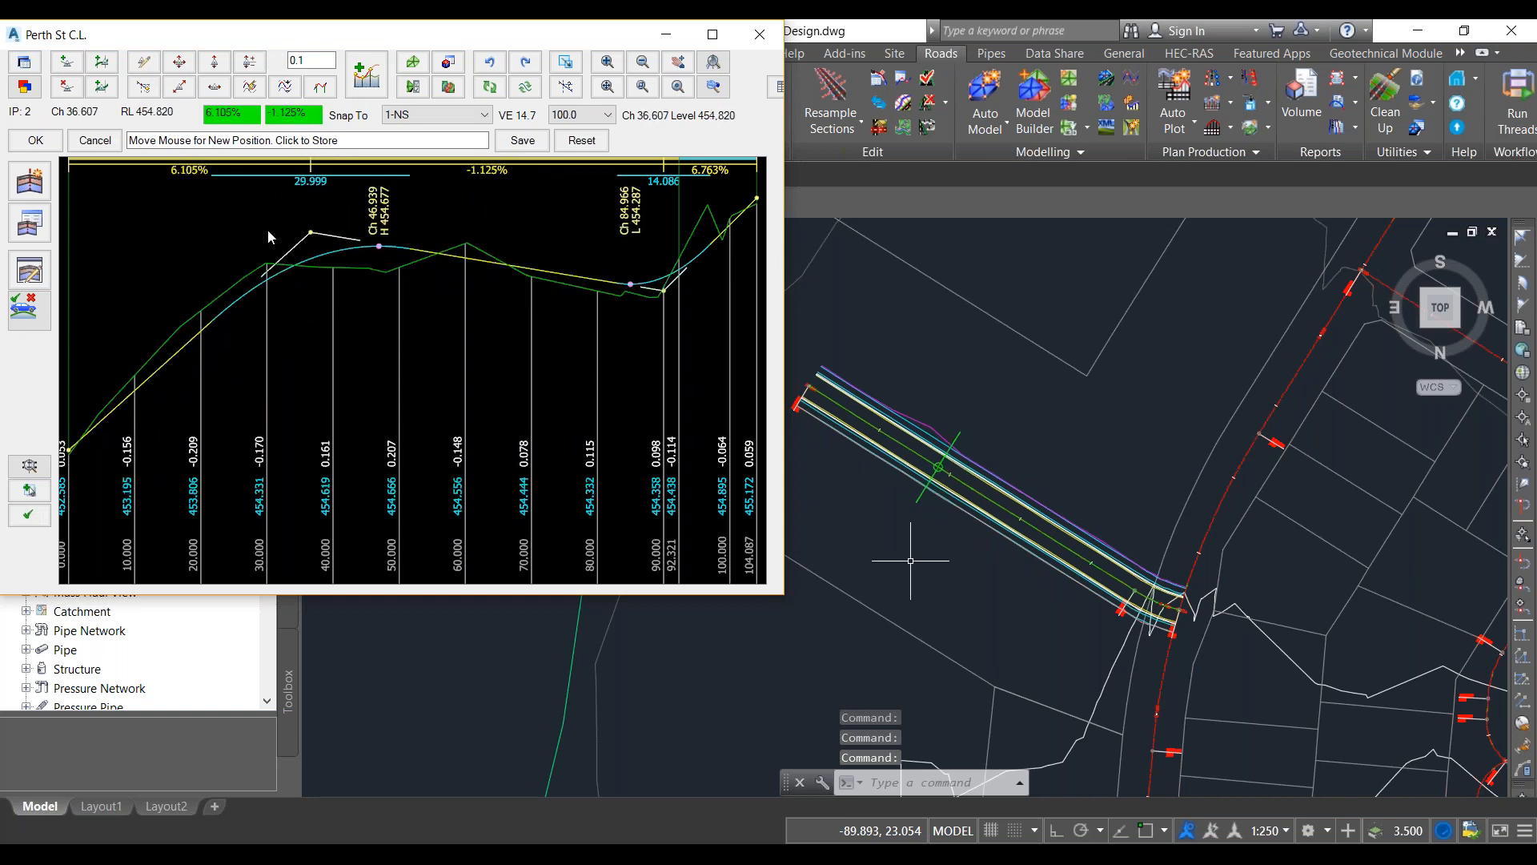
{"action": "left_click", "coordinate": [350, 244]}
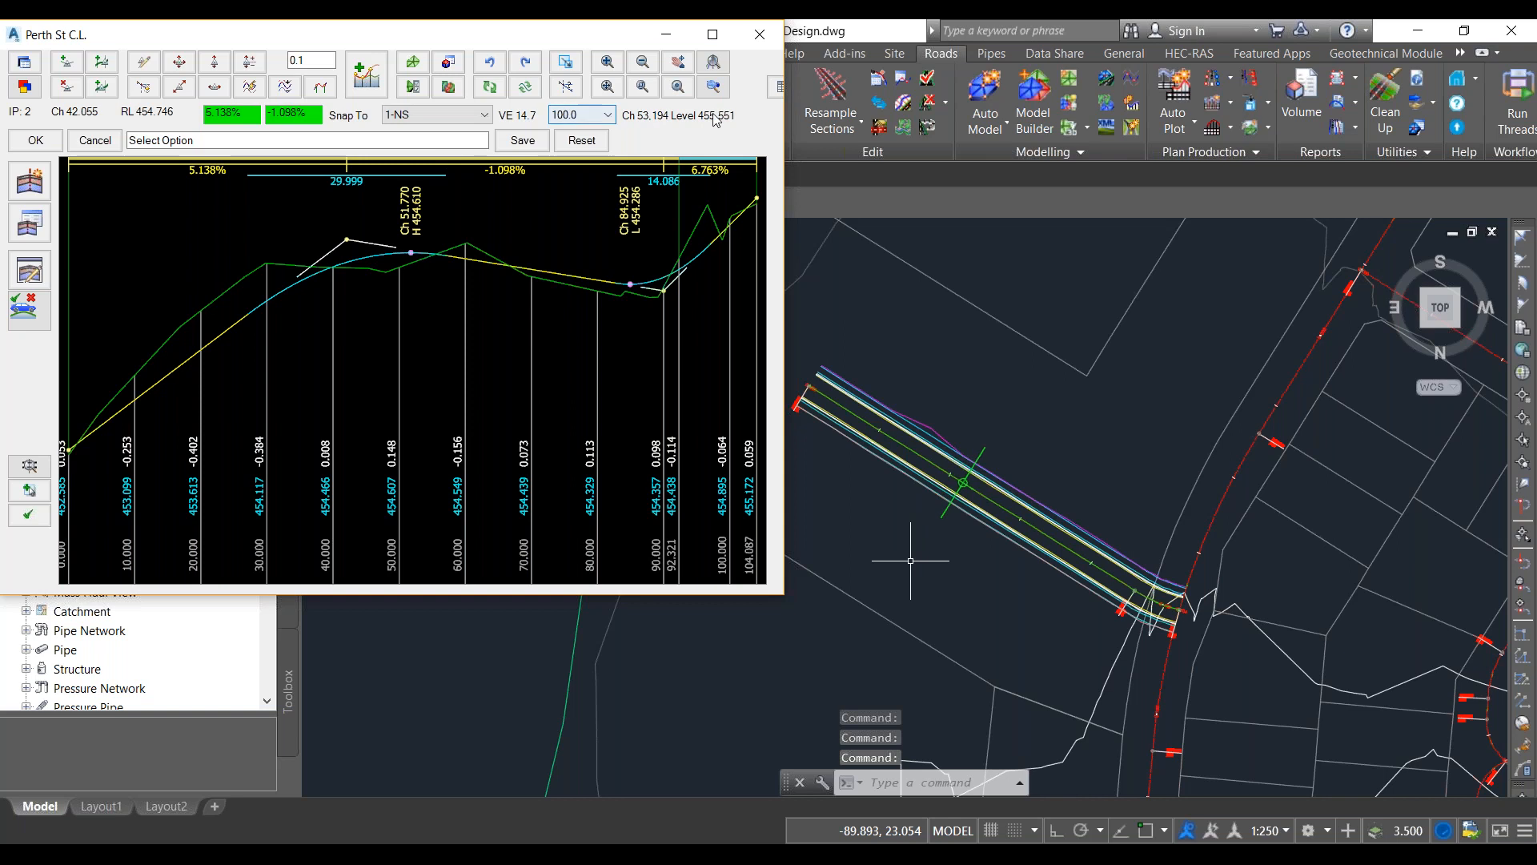
Step: Examine the forward grades and vertical curve lengths in Perth St's vertical grading table, leaving the values as they are
{"action": "left_click", "coordinate": [777, 86]}
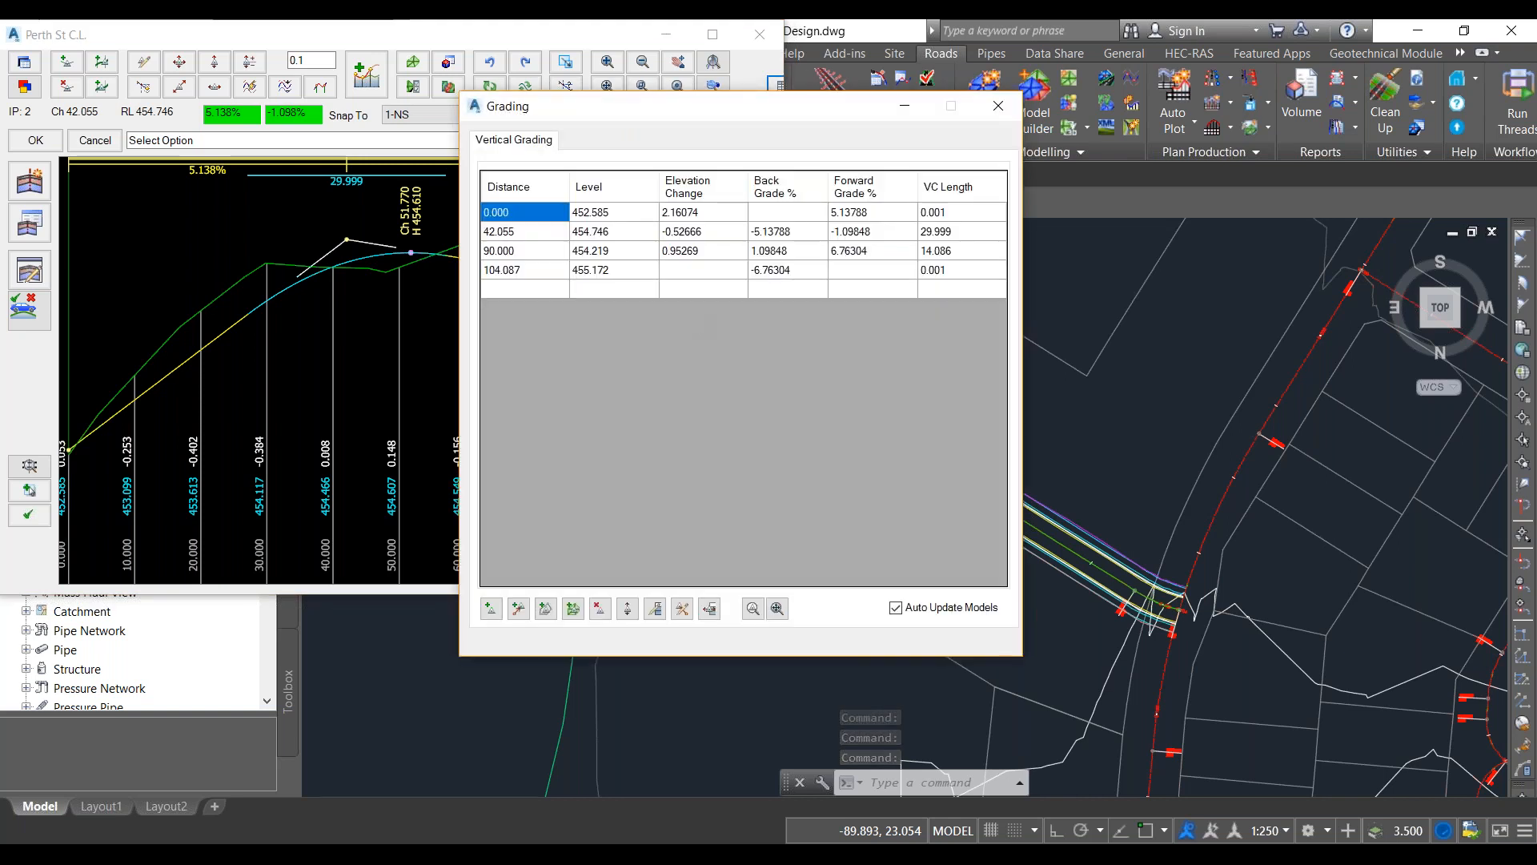
{"action": "left_click", "coordinate": [925, 210]}
{"action": "left_click", "coordinate": [848, 213]}
{"action": "left_click", "coordinate": [848, 232]}
{"action": "left_click", "coordinate": [848, 249]}
{"action": "left_click", "coordinate": [848, 250]}
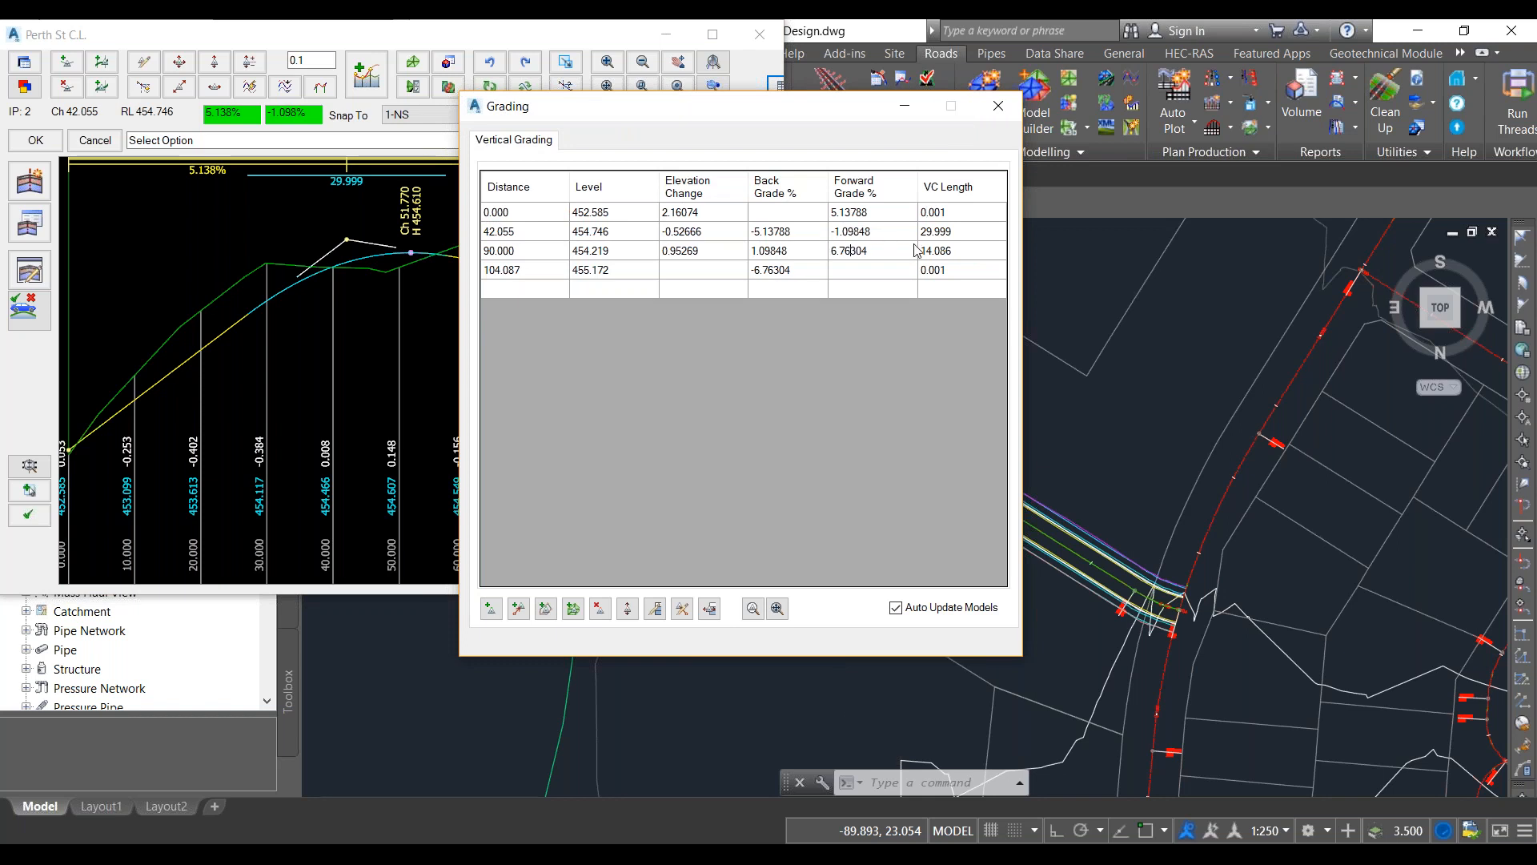
{"action": "left_click", "coordinate": [947, 231]}
{"action": "left_click", "coordinate": [945, 250]}
{"action": "left_click", "coordinate": [945, 250]}
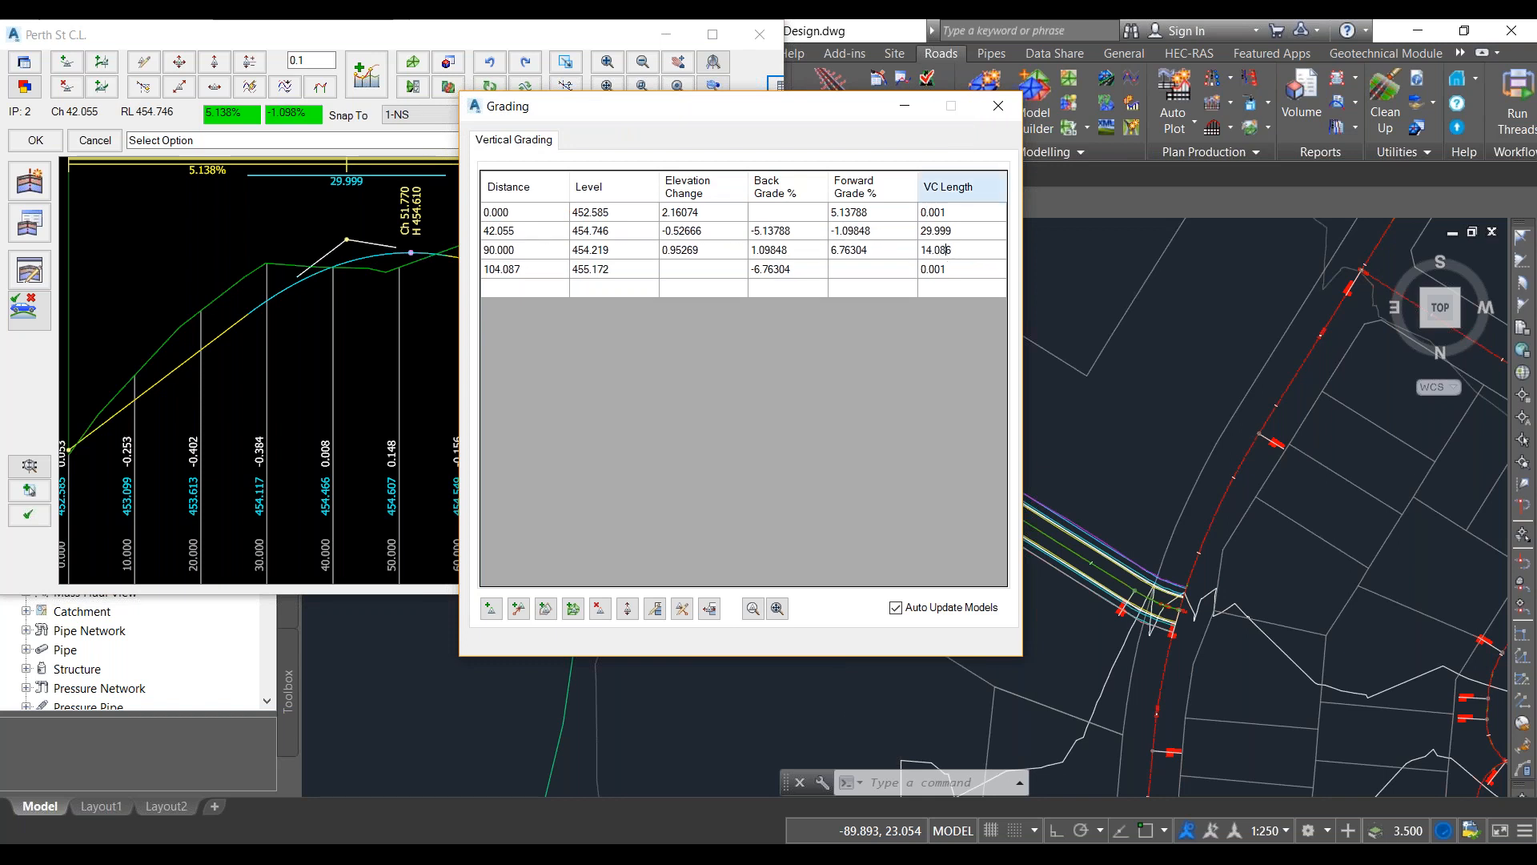
{"action": "left_click", "coordinate": [996, 110]}
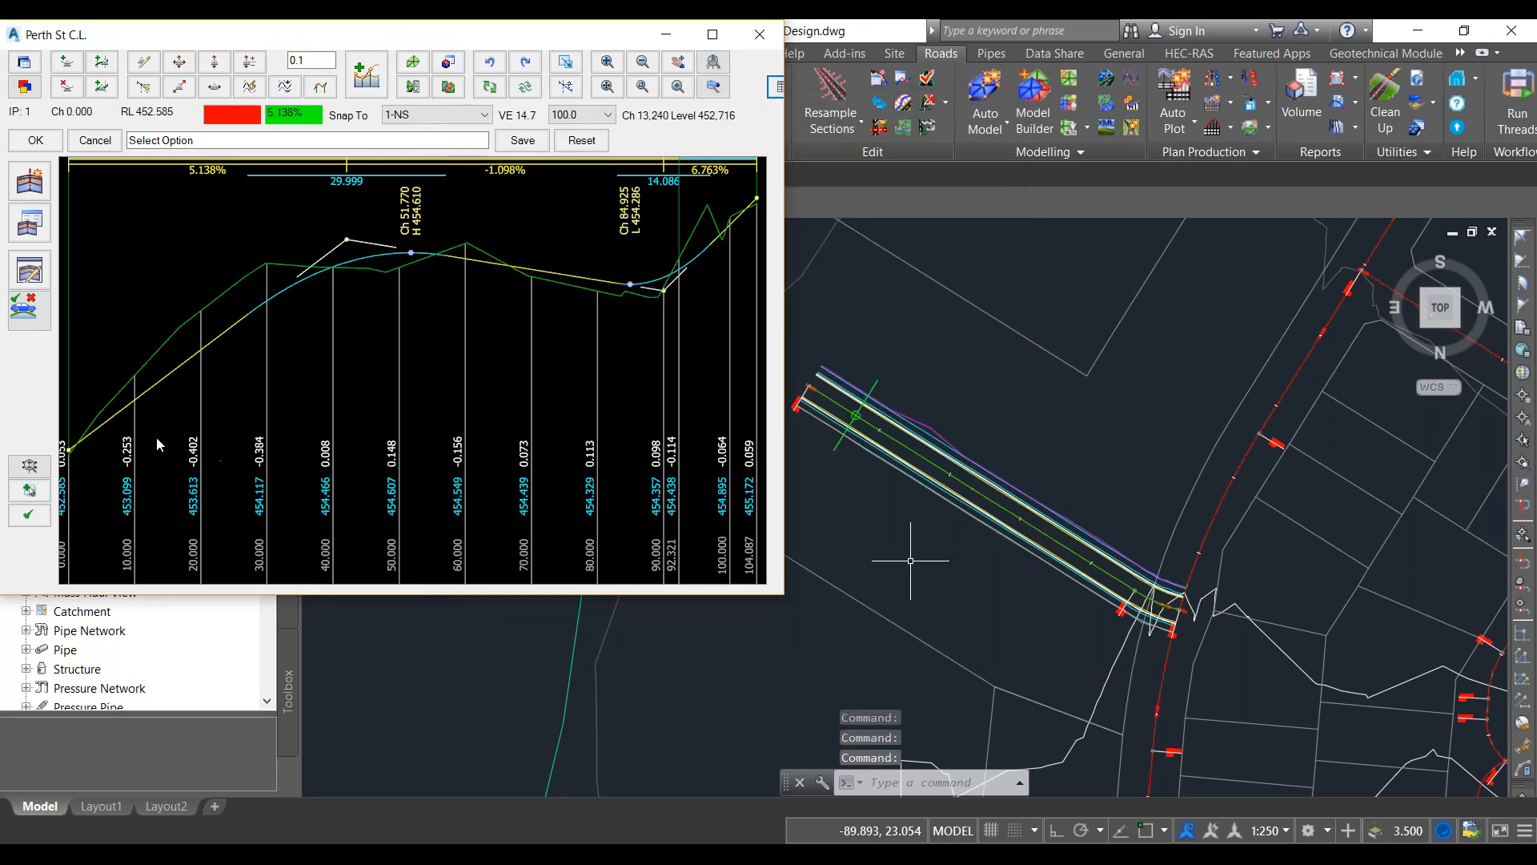
Step: Open the Perth St road template in the template editor, look at the Metric Kerb-L SM template, and return to Metric Road 6m SM
{"action": "left_click", "coordinate": [31, 177]}
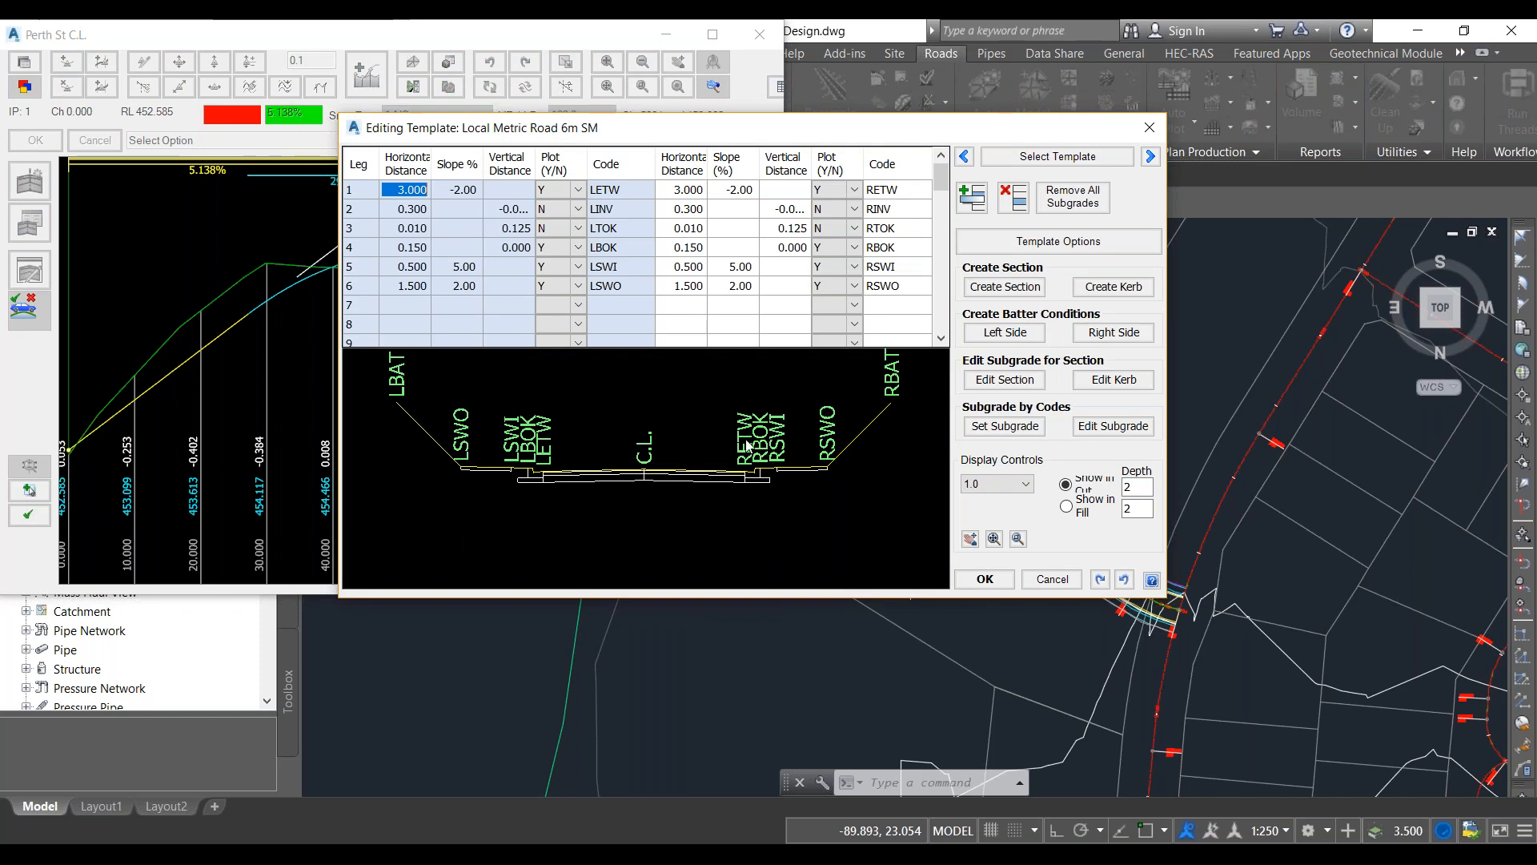
{"action": "left_click", "coordinate": [1151, 156]}
{"action": "left_click", "coordinate": [1151, 156]}
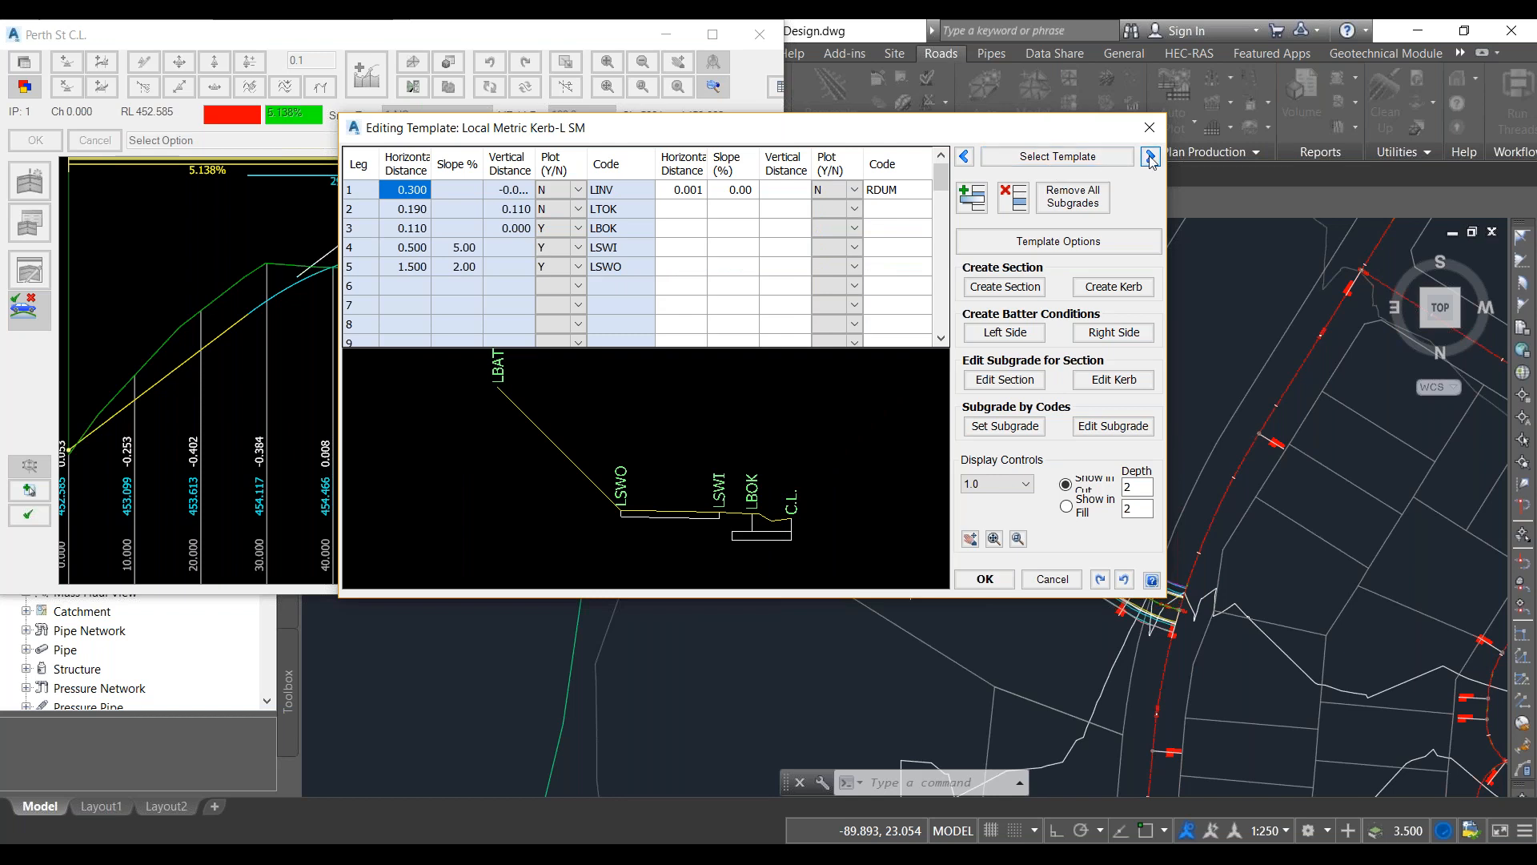
{"action": "left_click", "coordinate": [964, 157]}
{"action": "left_click", "coordinate": [964, 156]}
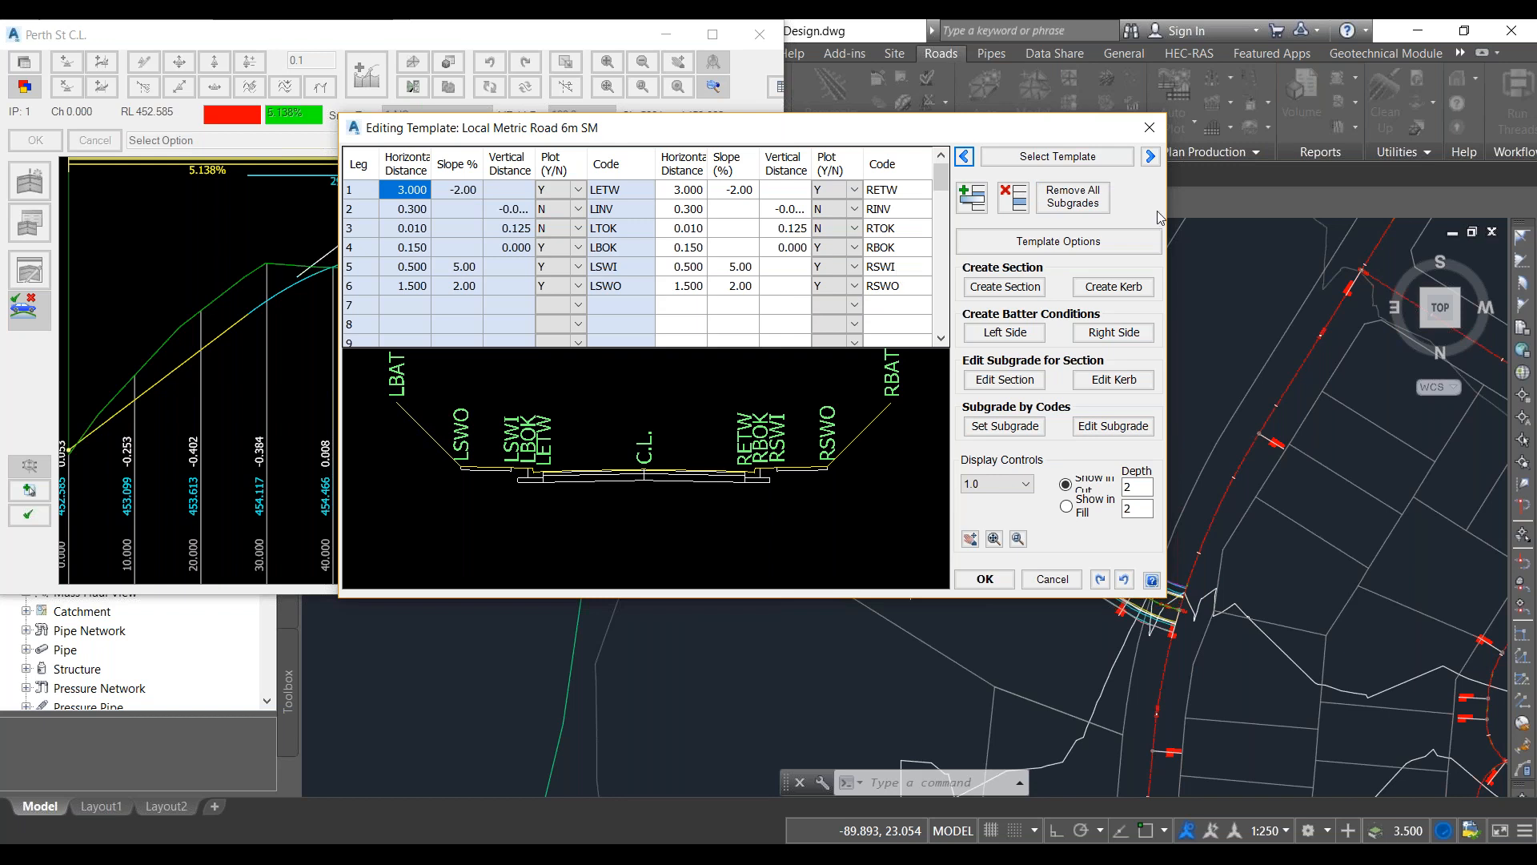
Step: Examine the options for adding a template section and the left-hand and right-hand batter specifications
{"action": "left_click", "coordinate": [1011, 284]}
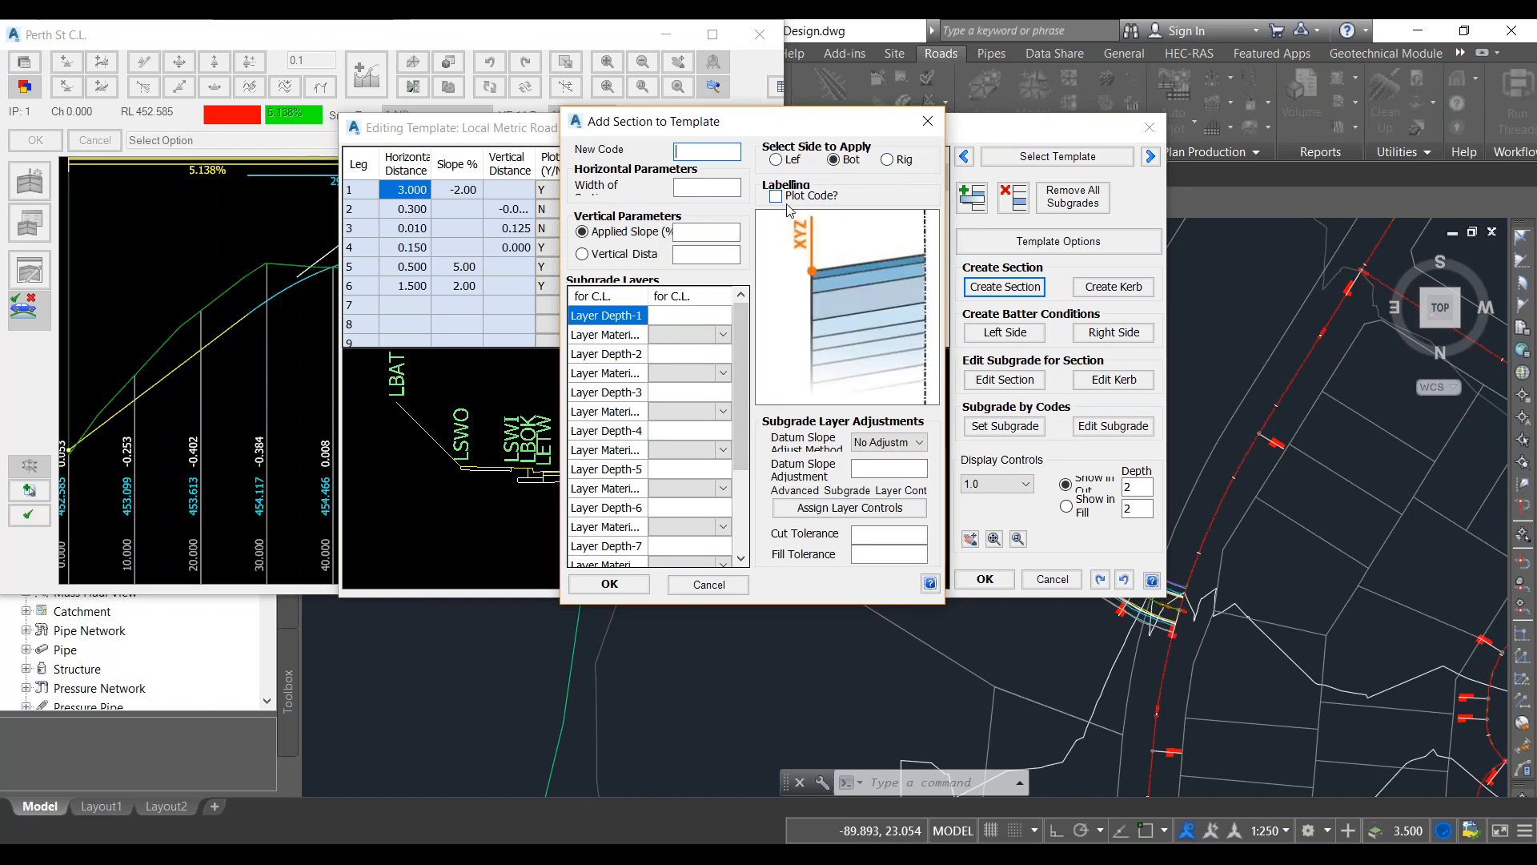
{"action": "left_click", "coordinate": [929, 118]}
{"action": "left_click", "coordinate": [1005, 332]}
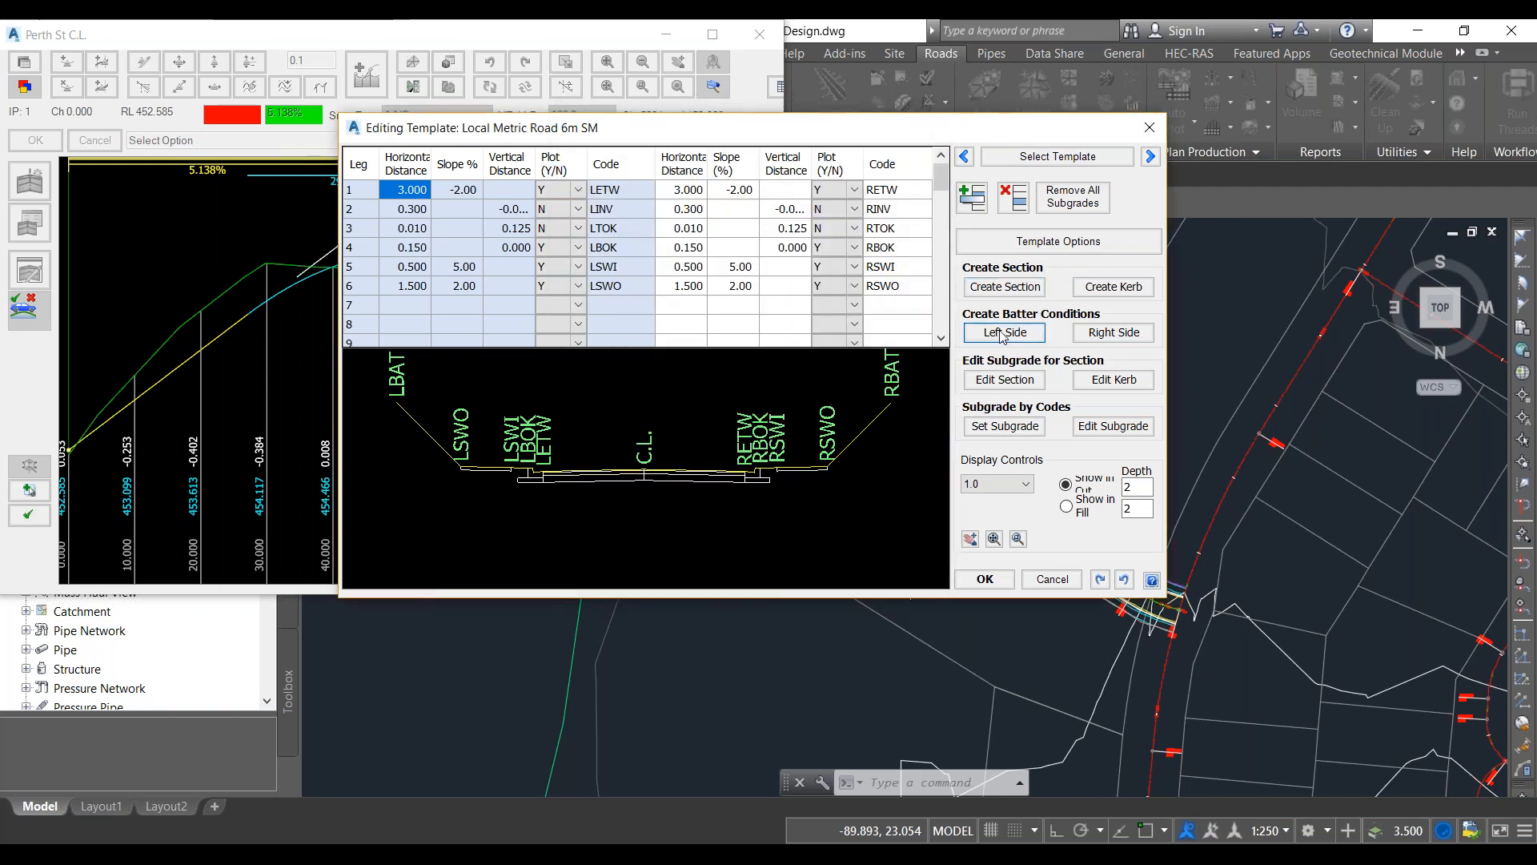
{"action": "left_click", "coordinate": [625, 118]}
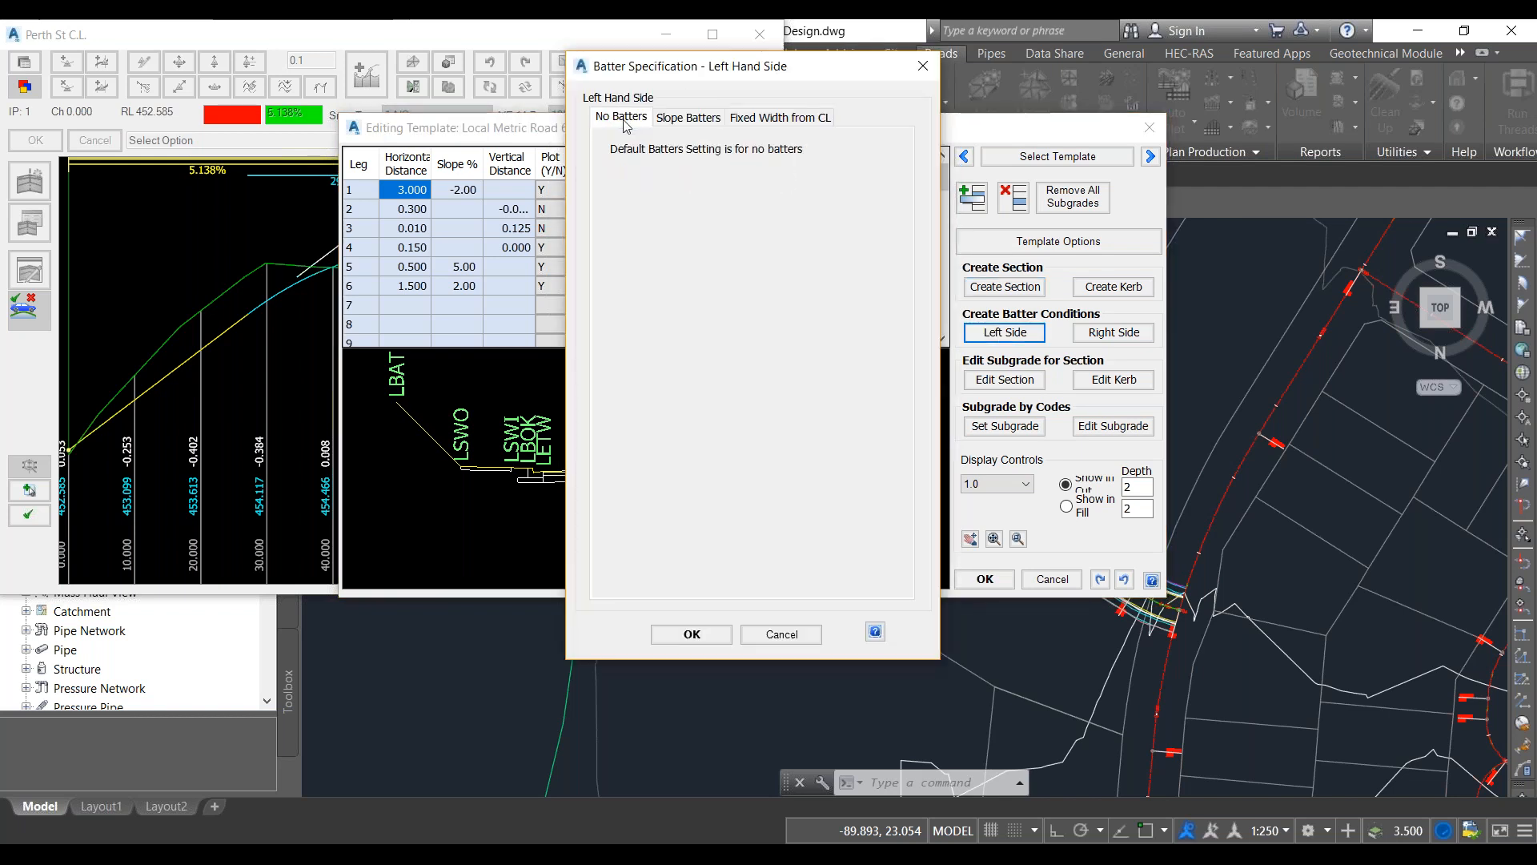
{"action": "left_click", "coordinate": [689, 120]}
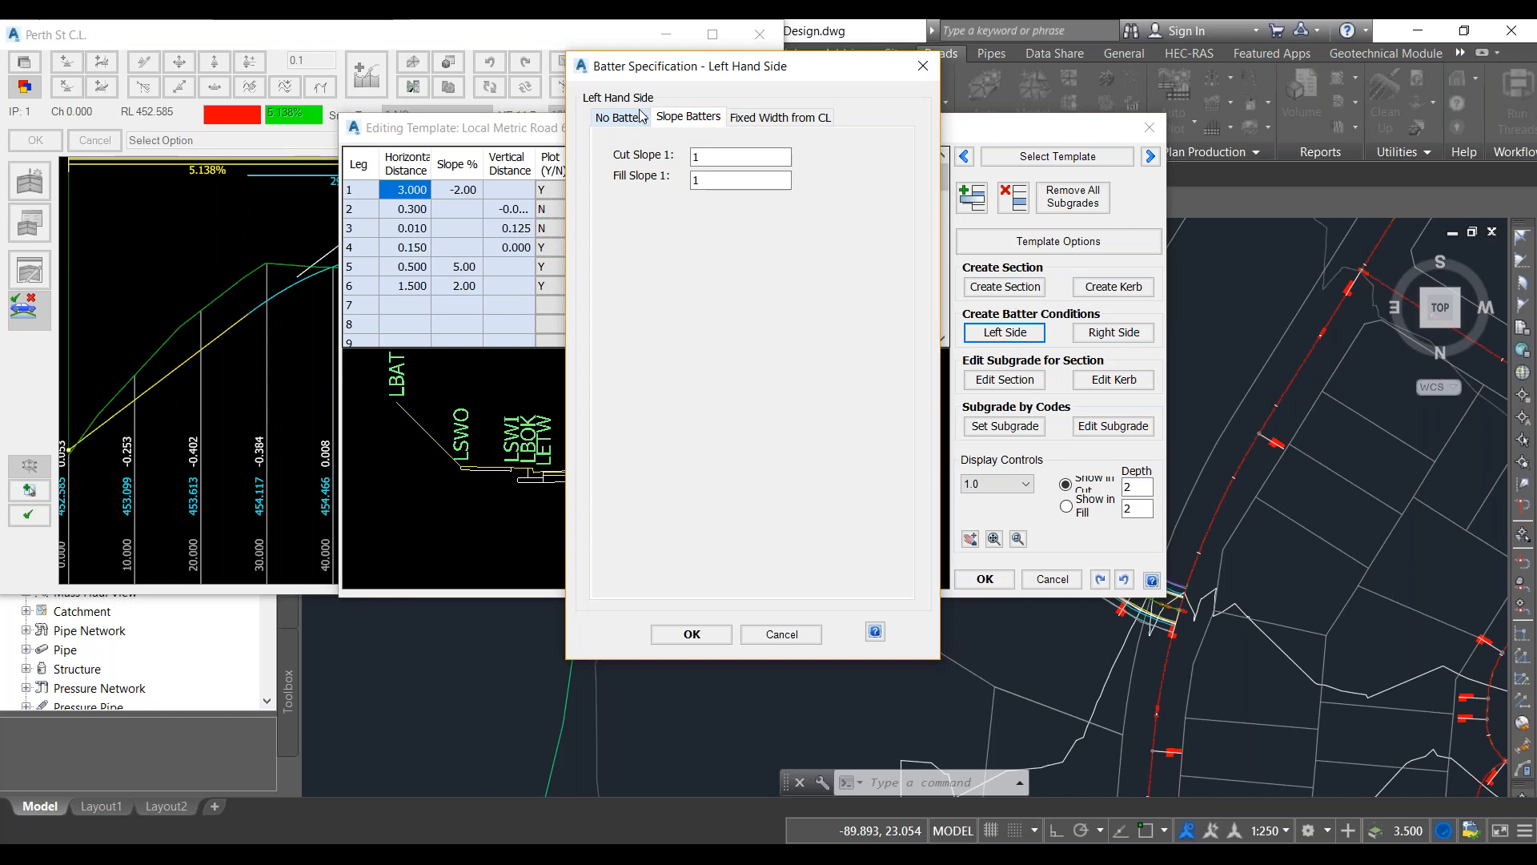
{"action": "left_click", "coordinate": [923, 66]}
{"action": "left_click", "coordinate": [1114, 333]}
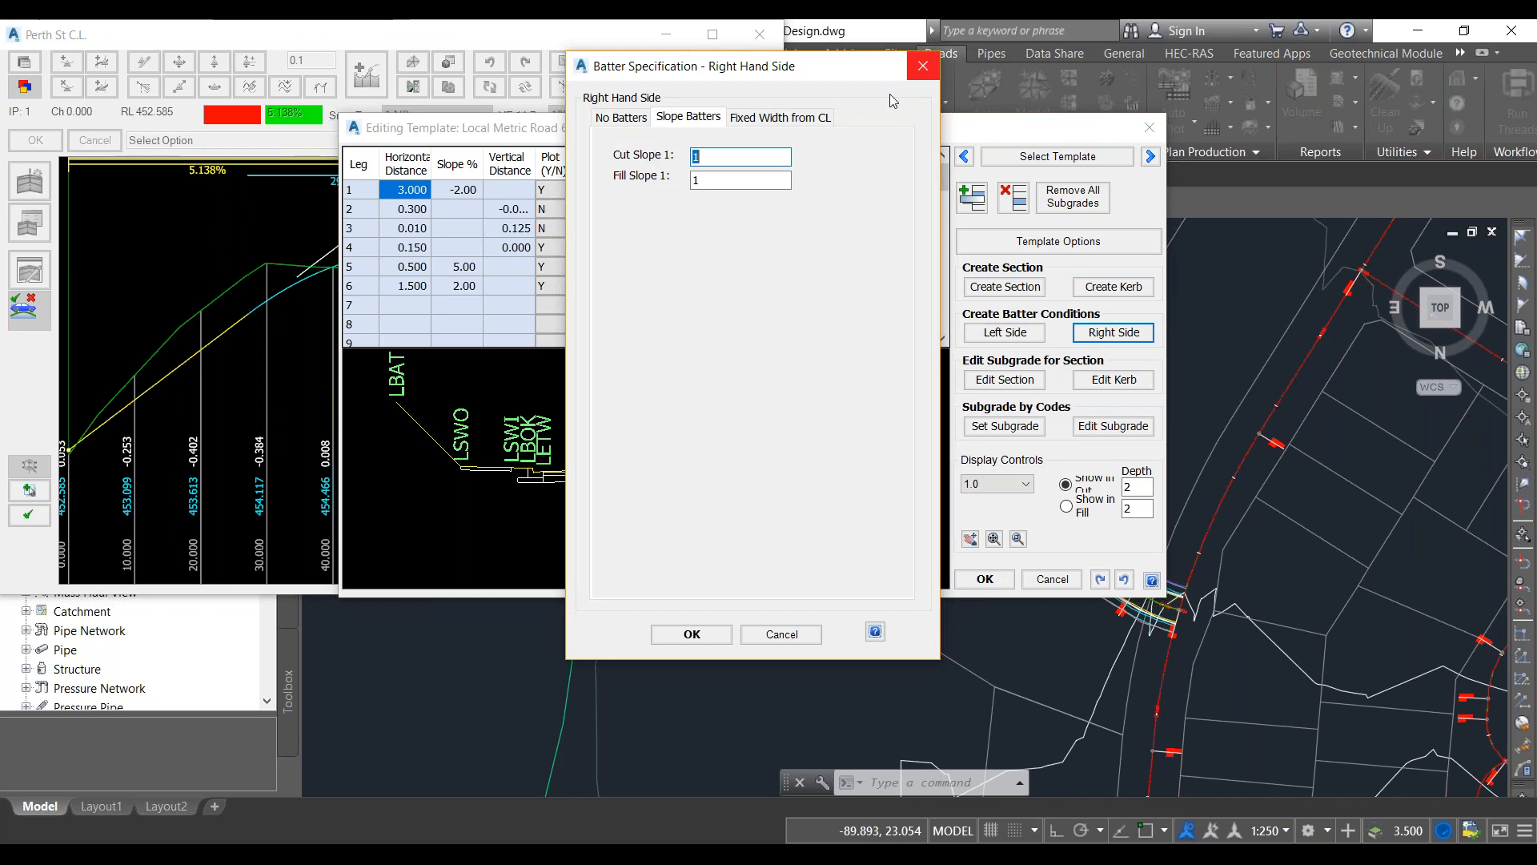
Step: Look at the section subgrade editing for the Metric Road 6m SM template and leave the template editor without changes
{"action": "left_click", "coordinate": [923, 66]}
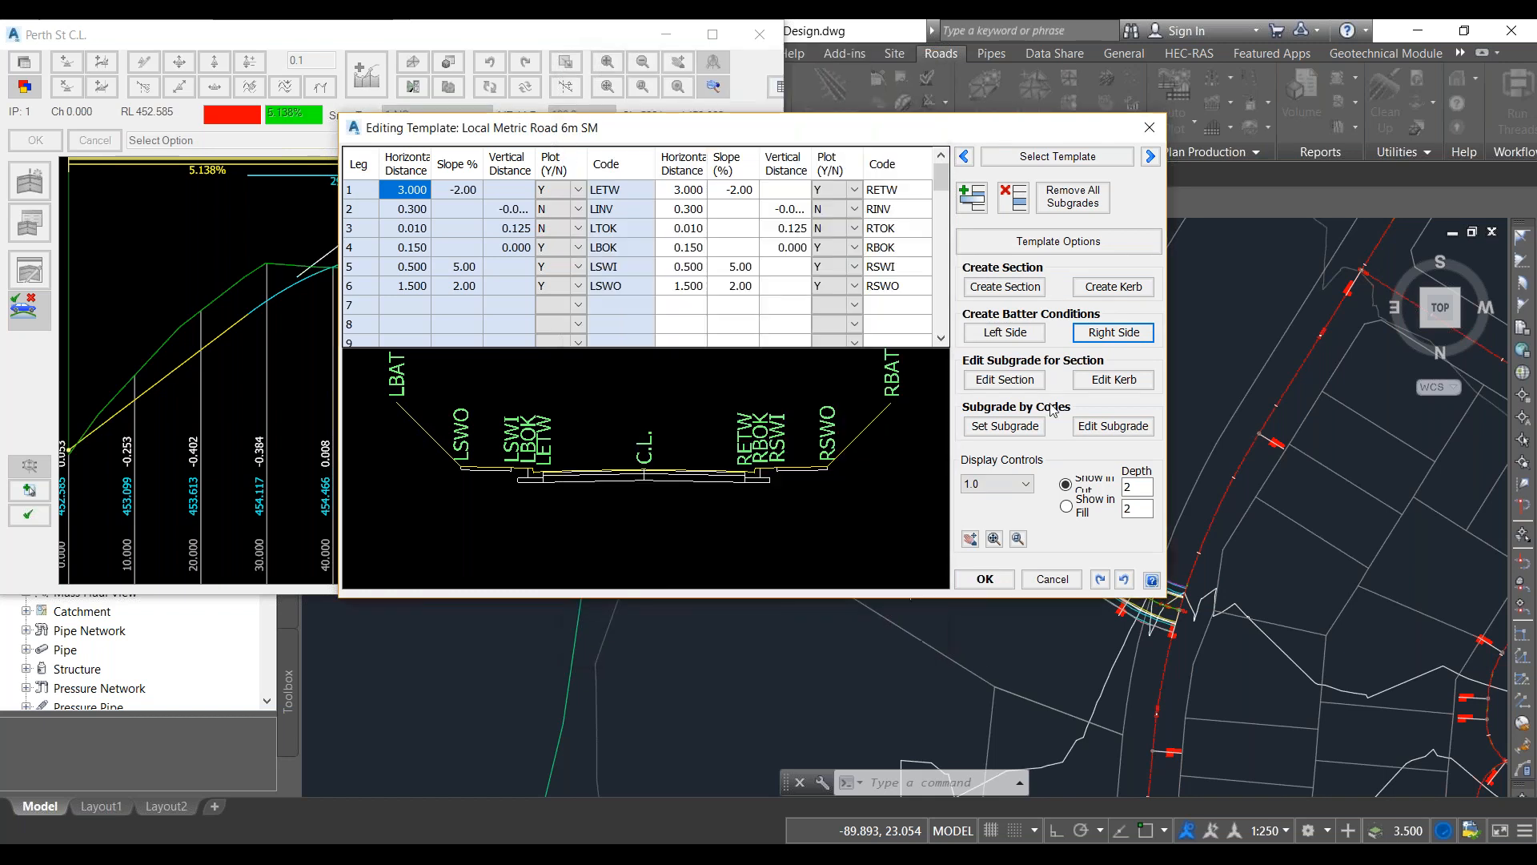
{"action": "left_click", "coordinate": [1001, 381]}
{"action": "left_click", "coordinate": [752, 403]}
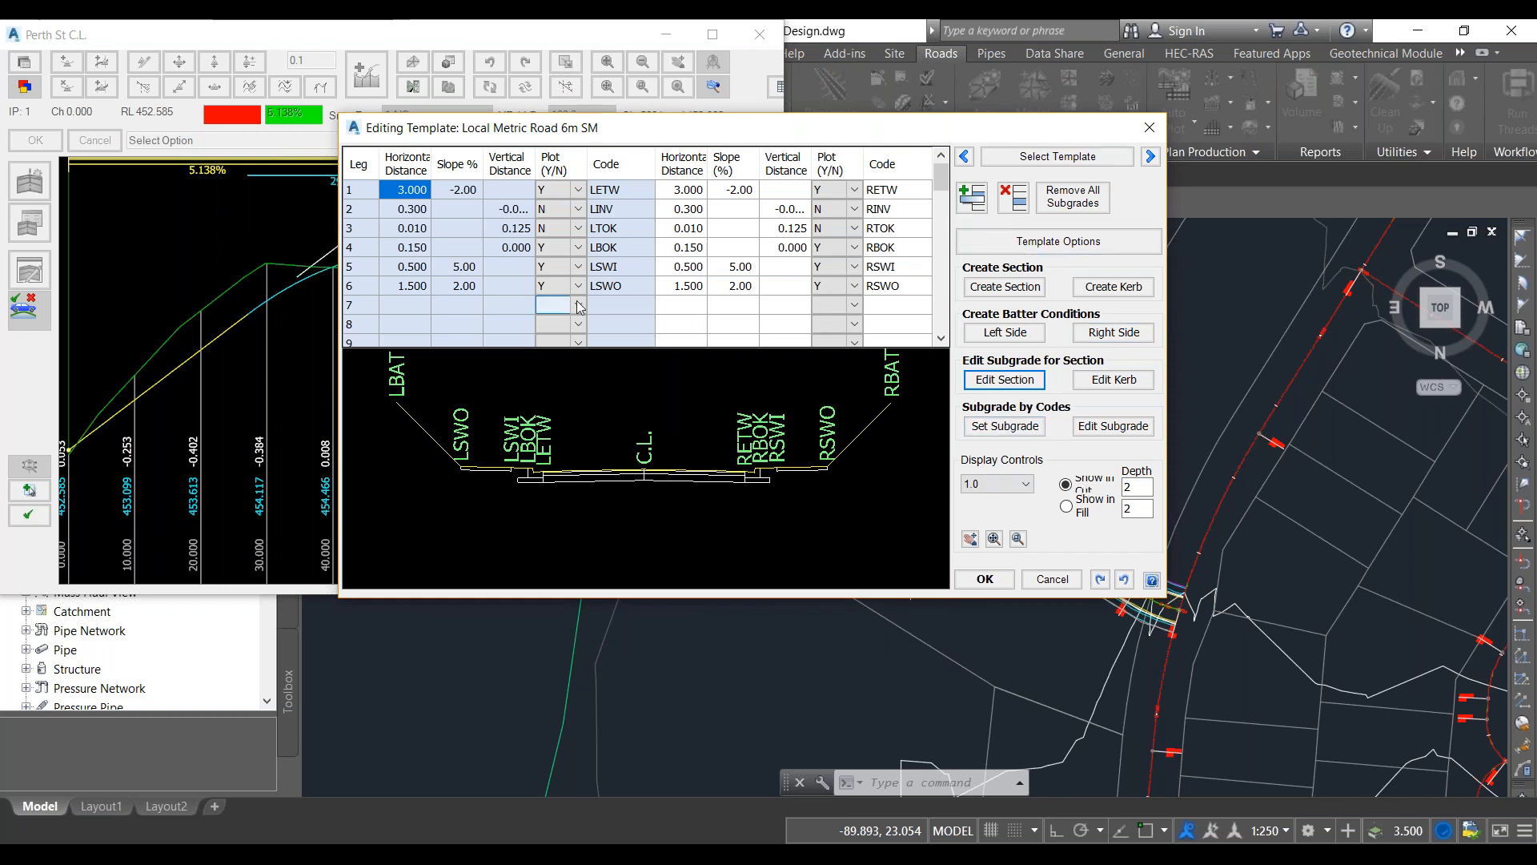
{"action": "left_click", "coordinate": [1149, 129]}
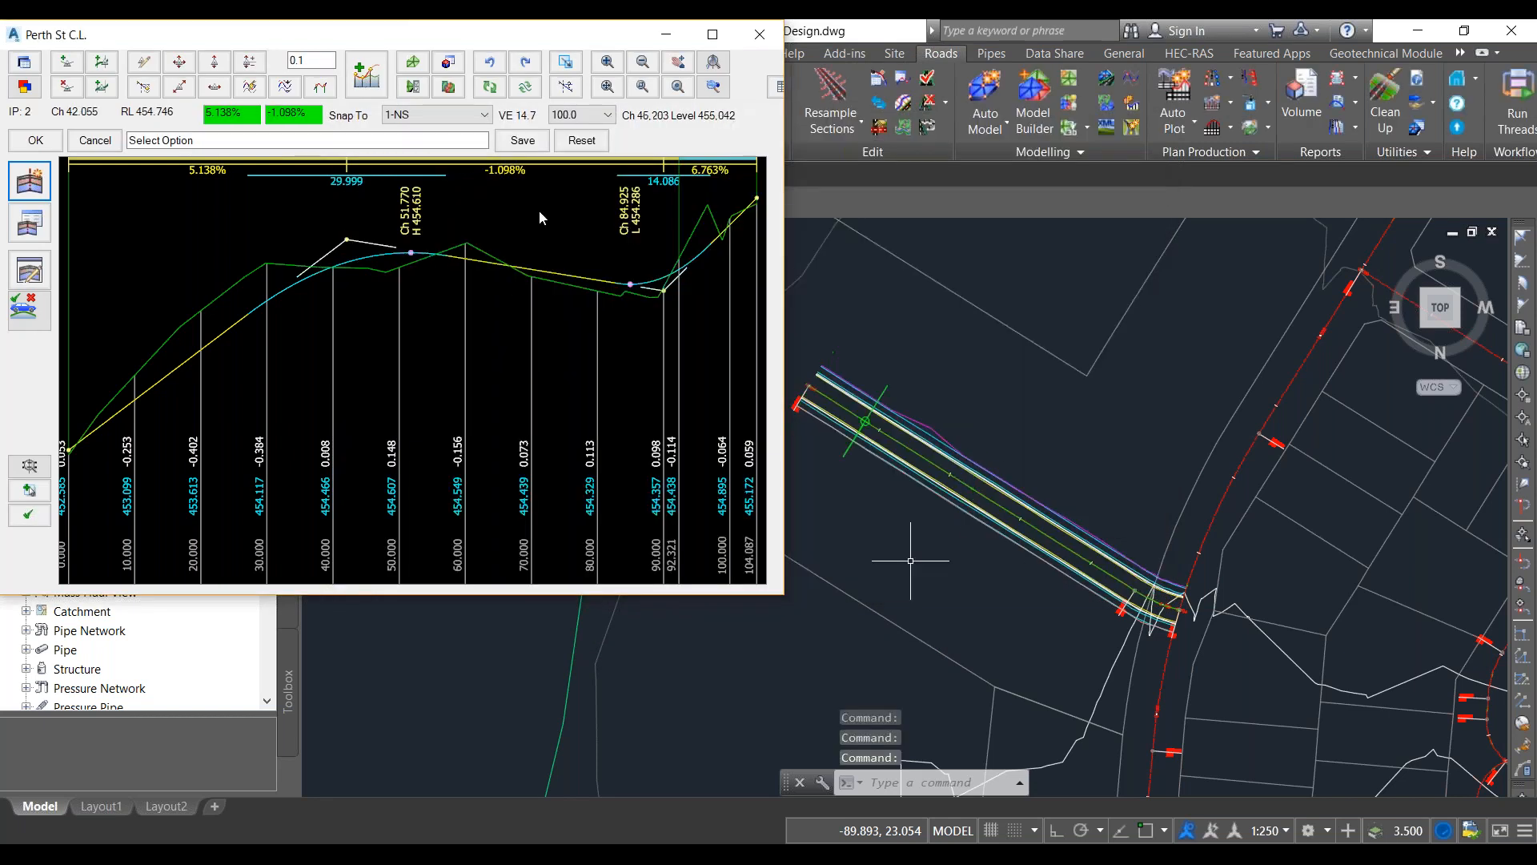
Step: Examine the design data categories for Perth St, including Variations, and close them without editing
{"action": "left_click", "coordinate": [40, 232]}
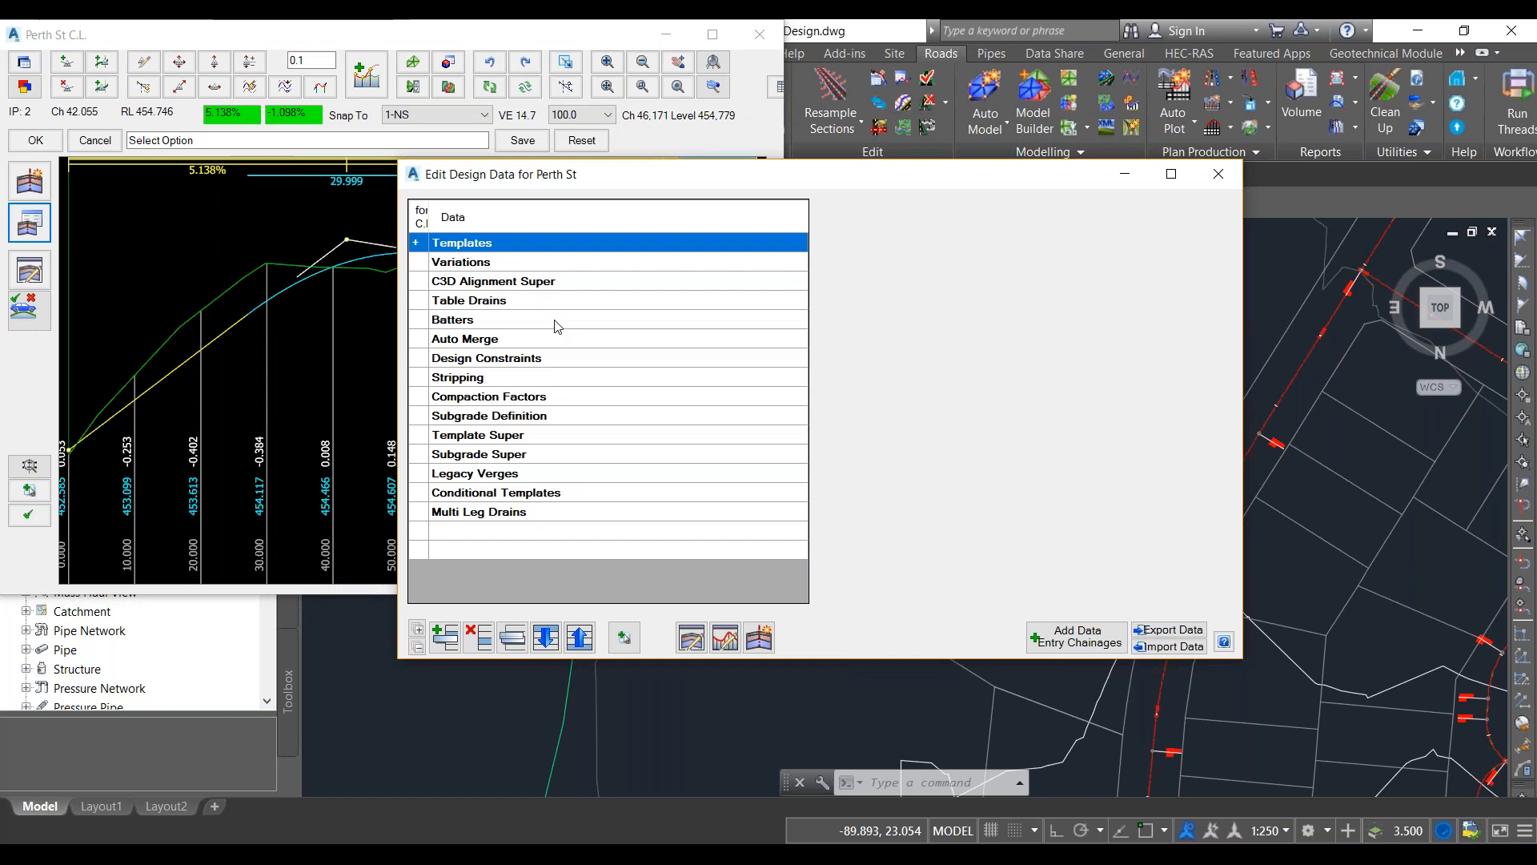
{"action": "left_click", "coordinate": [470, 264]}
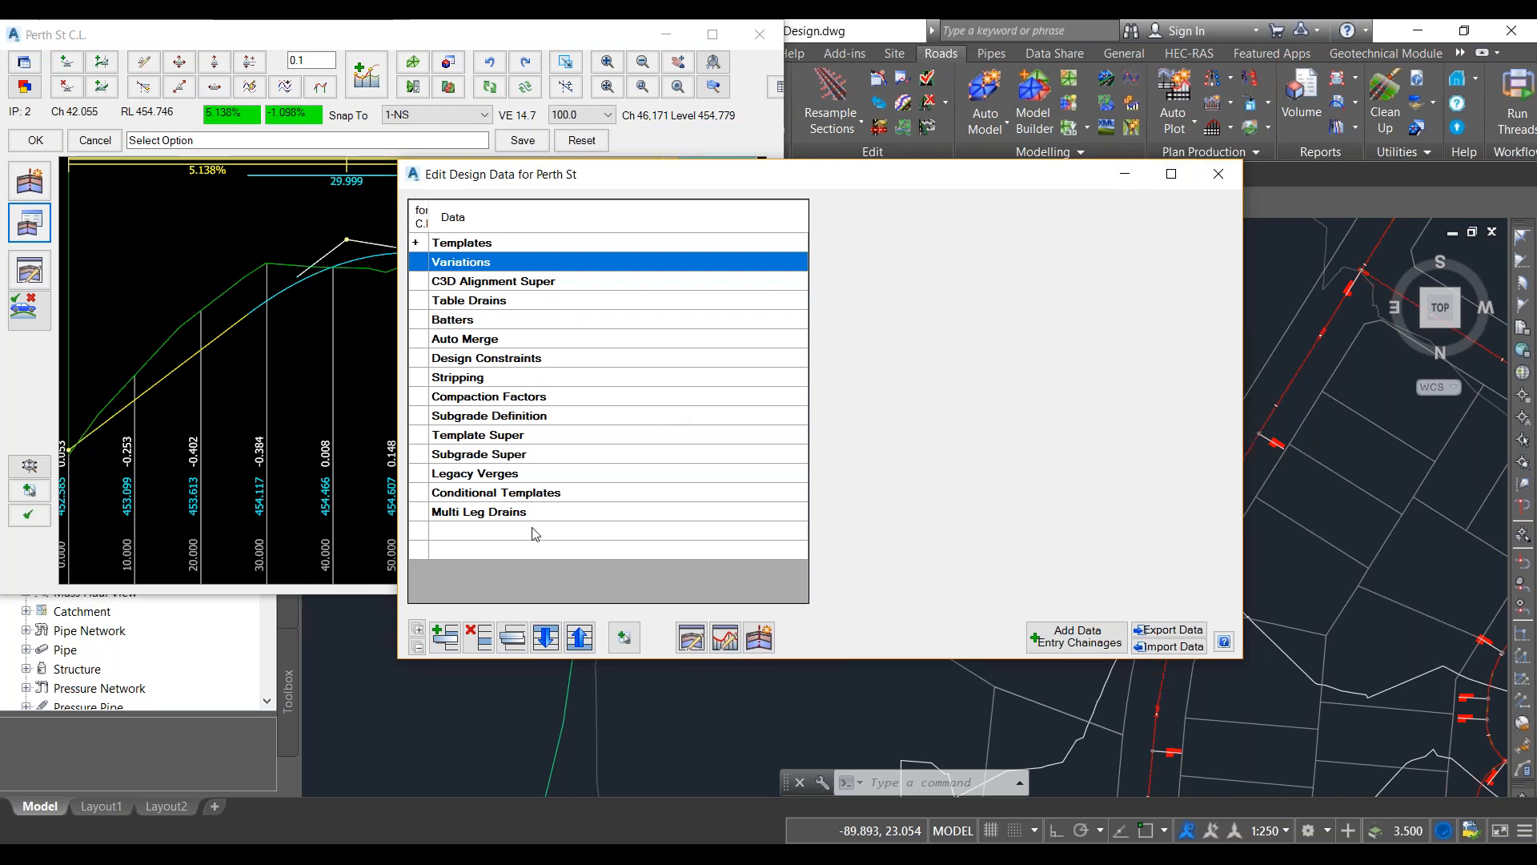
{"action": "left_click", "coordinate": [1223, 183]}
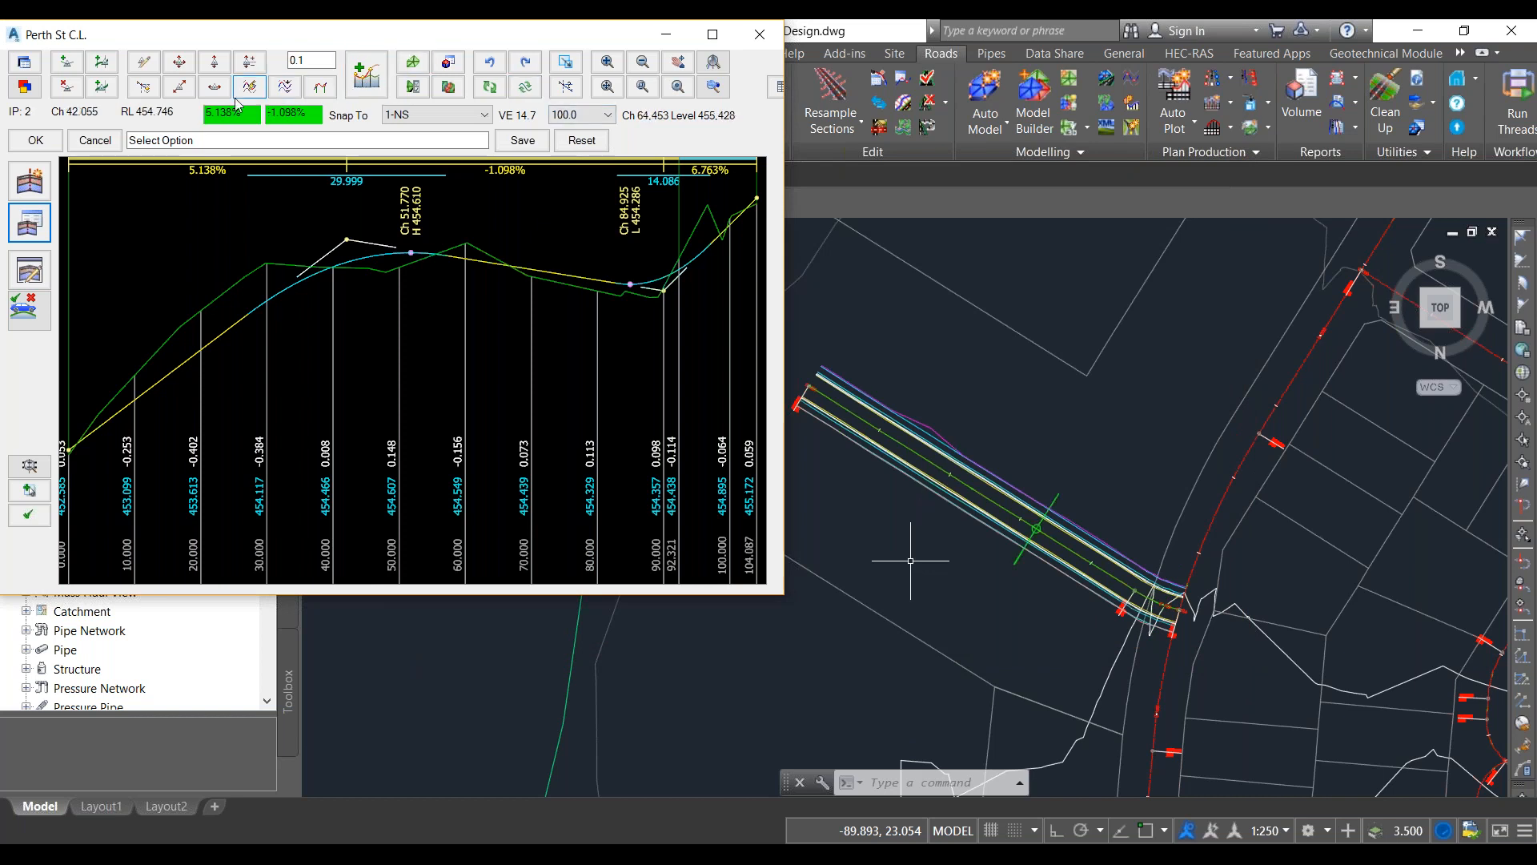
Step: Review the Perth St volumes by section, by subgrade and as material totals, then close the volumes report
{"action": "left_click", "coordinate": [446, 64]}
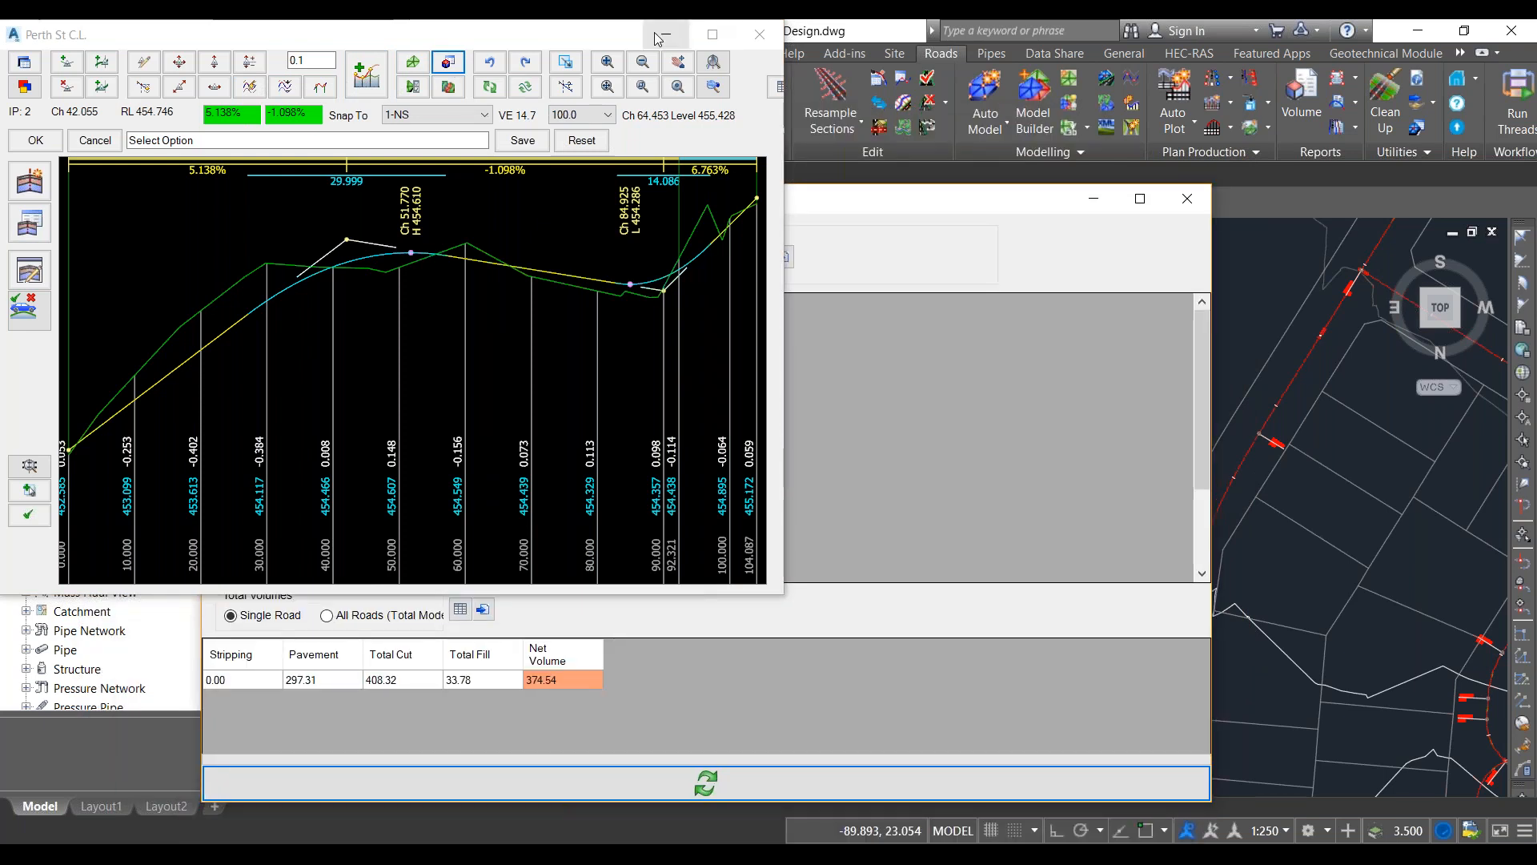
{"action": "left_click", "coordinate": [659, 38]}
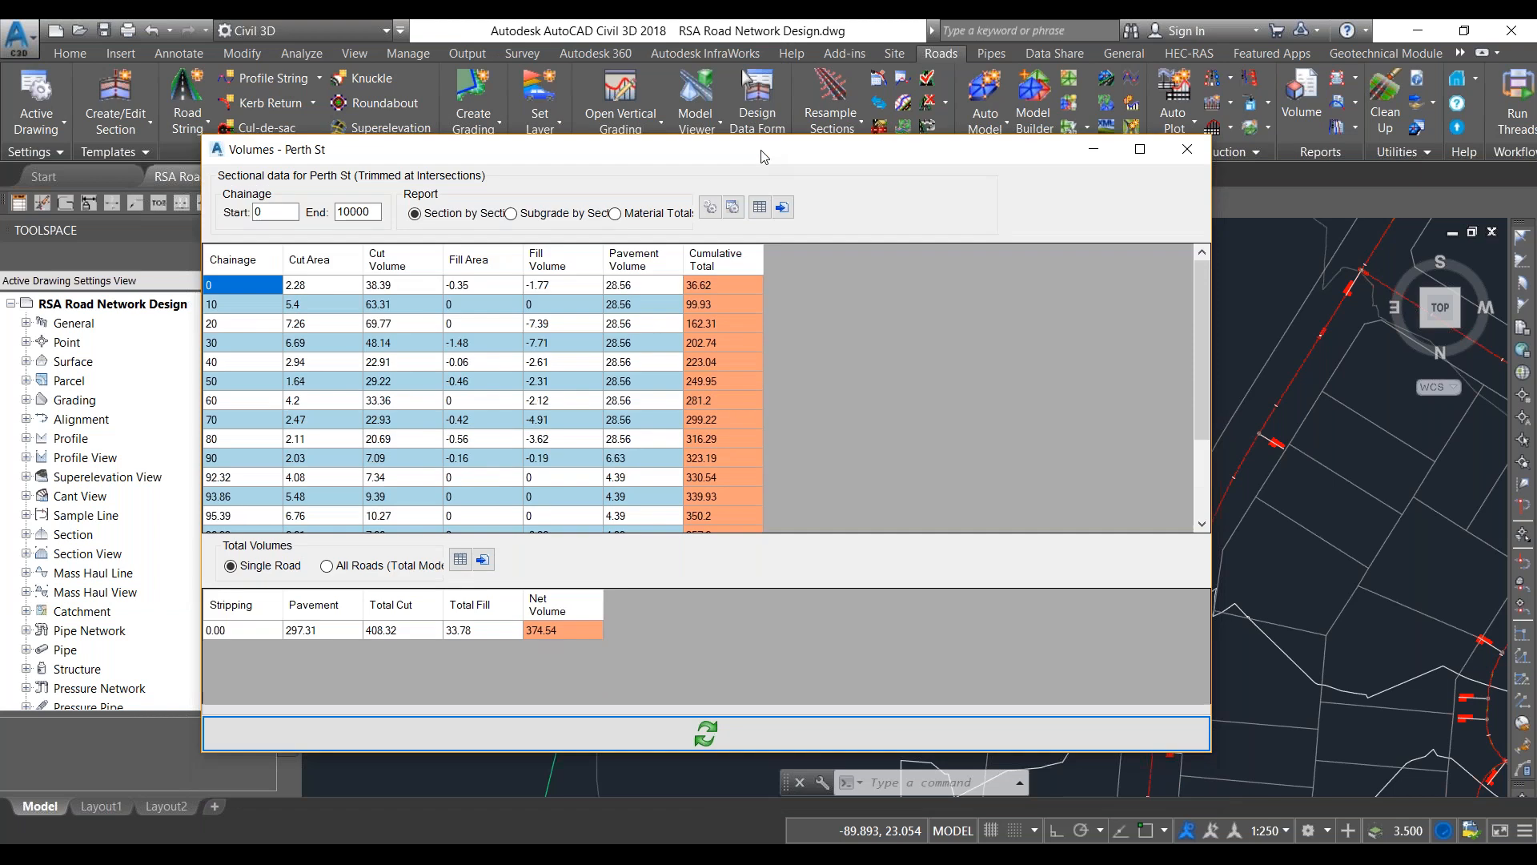
{"action": "left_click", "coordinate": [524, 213]}
{"action": "left_click", "coordinate": [616, 212]}
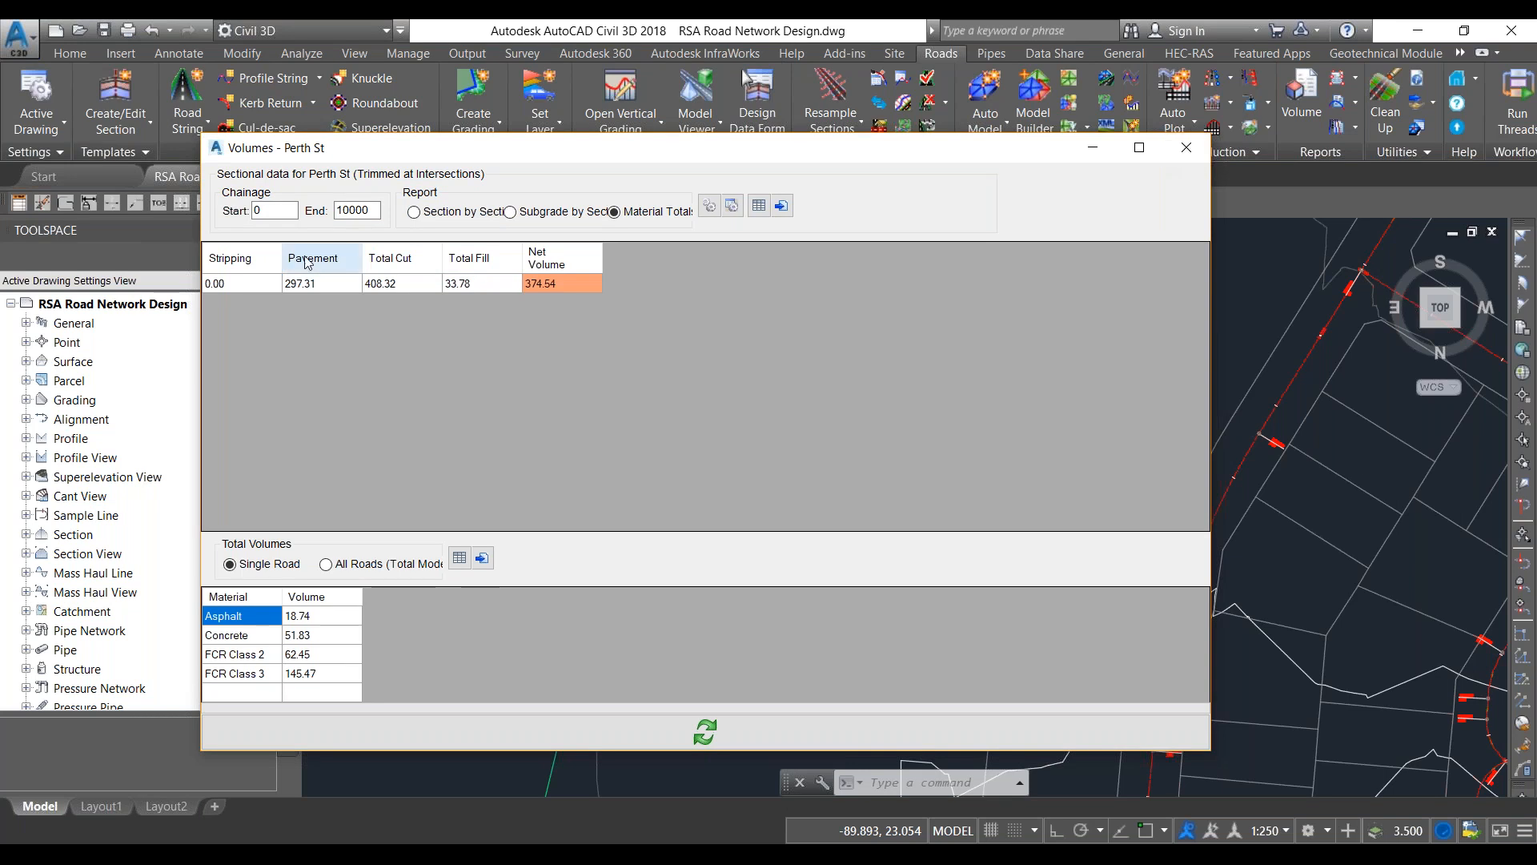
{"action": "left_click", "coordinate": [414, 213]}
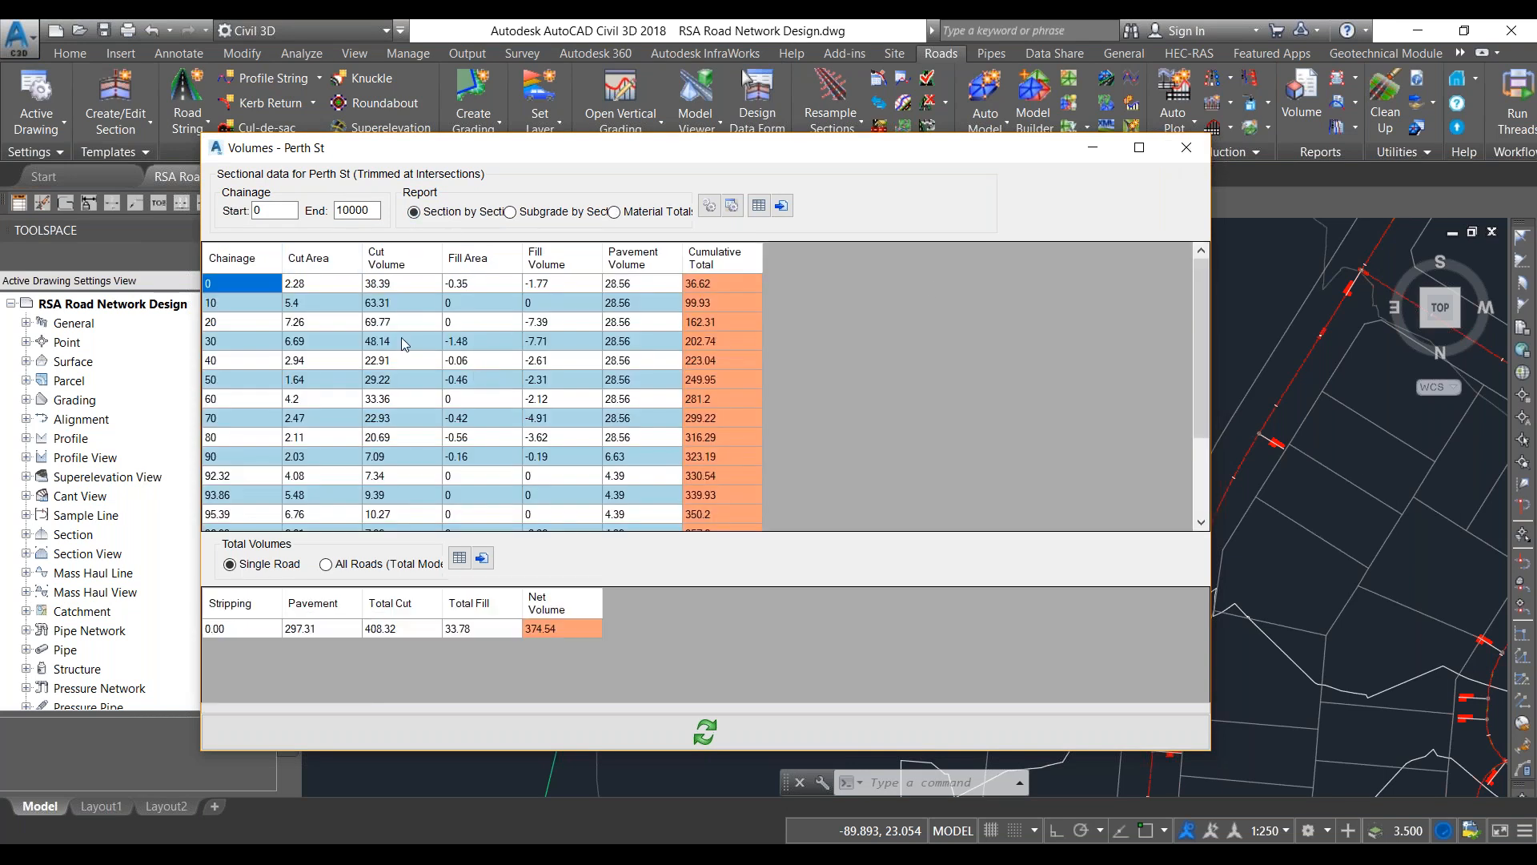
{"action": "left_click", "coordinate": [1177, 159]}
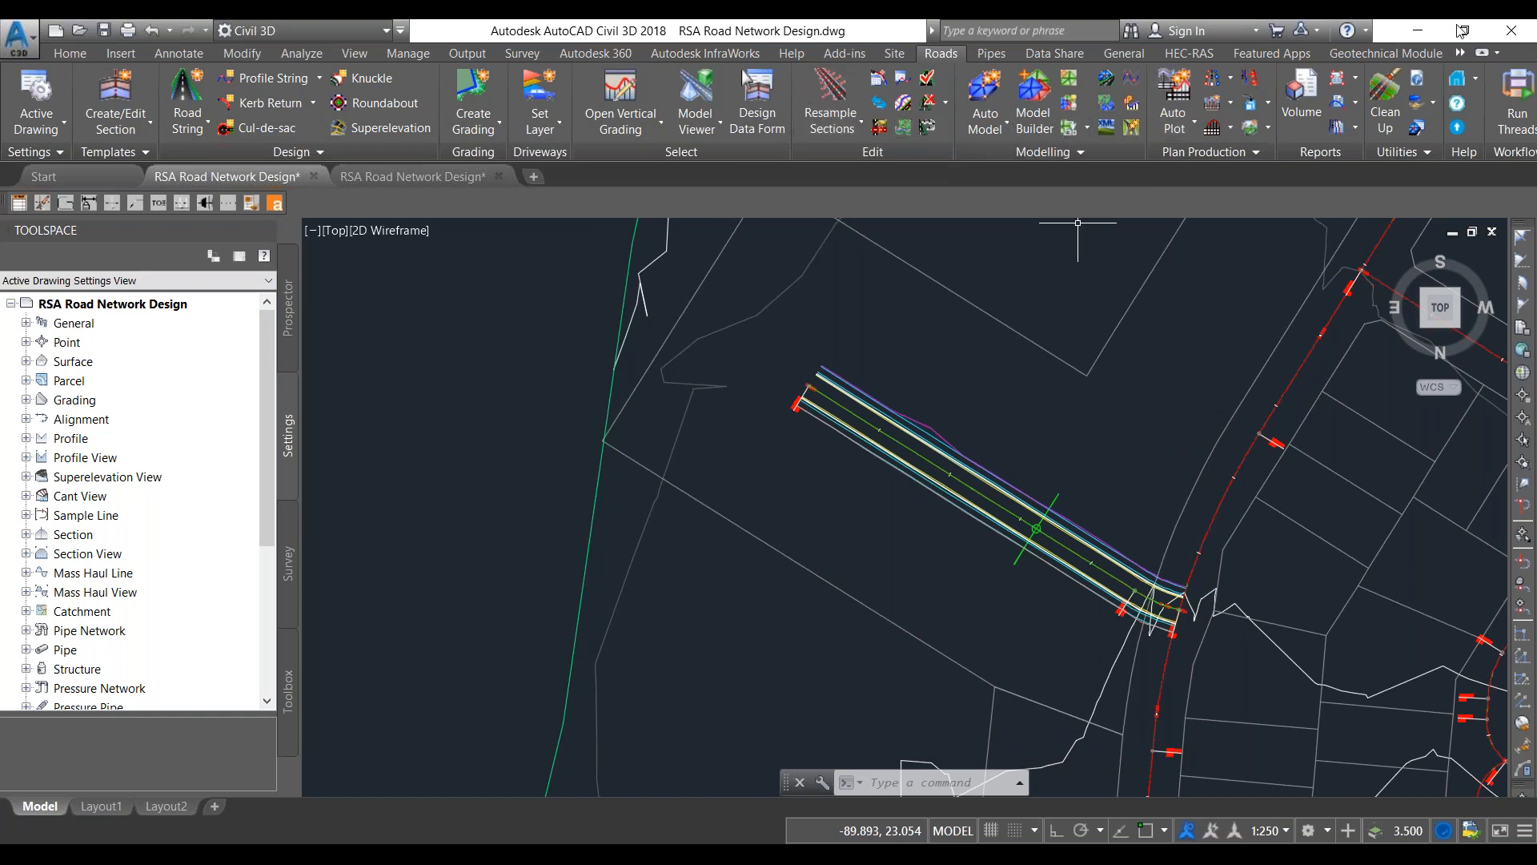
Step: Examine the long section plotting options and cancel back to a view of the wider road network
{"action": "left_click", "coordinate": [1195, 126]}
{"action": "left_click", "coordinate": [1231, 128]}
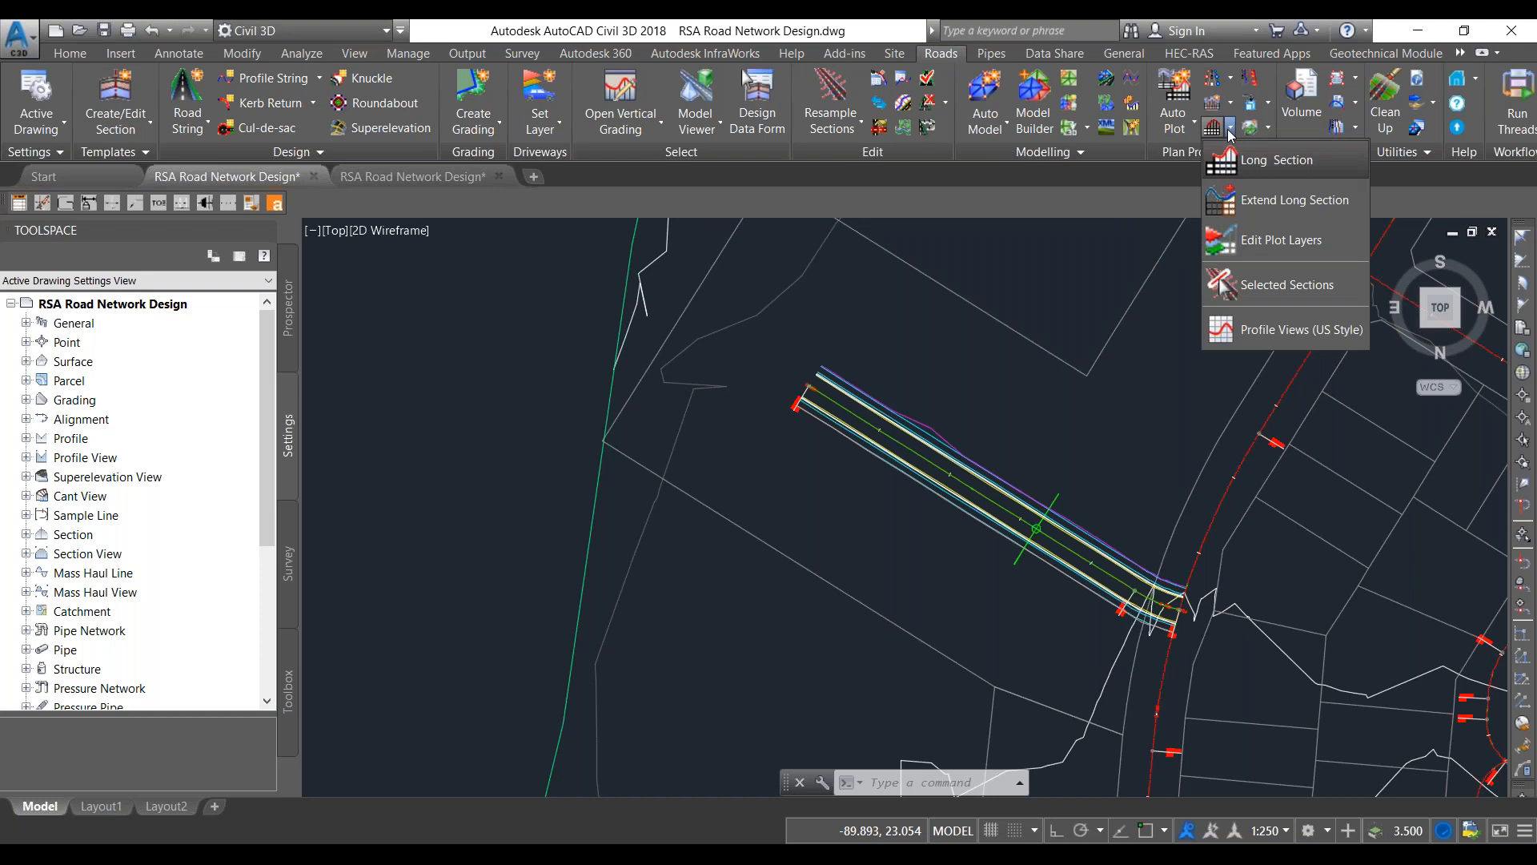
{"action": "left_click", "coordinate": [1260, 159]}
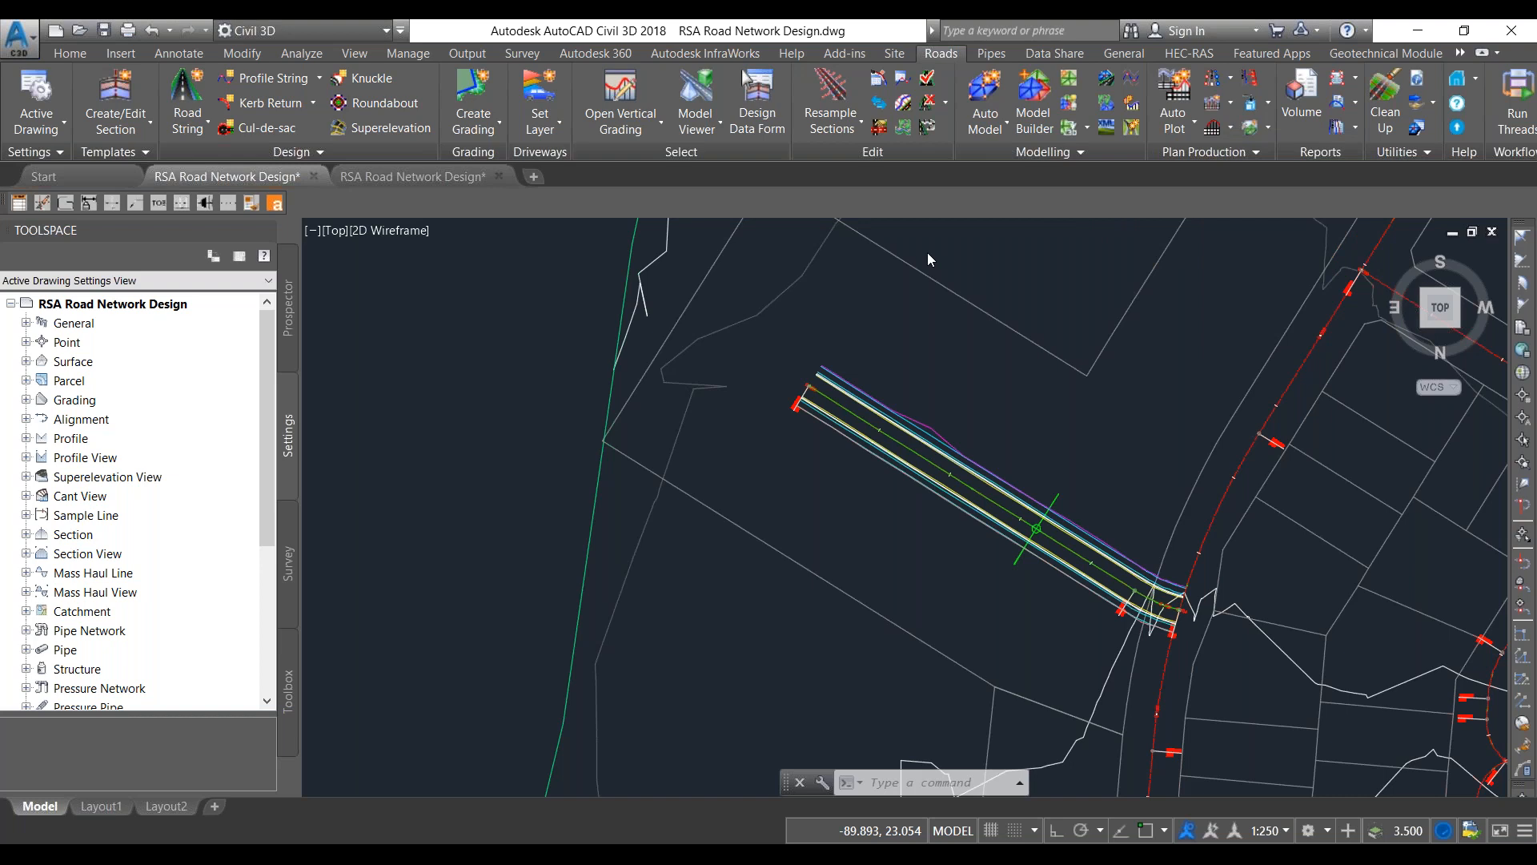
{"action": "scroll", "coordinate": [670, 377], "scroll_direction": "down", "scroll_amount": 2}
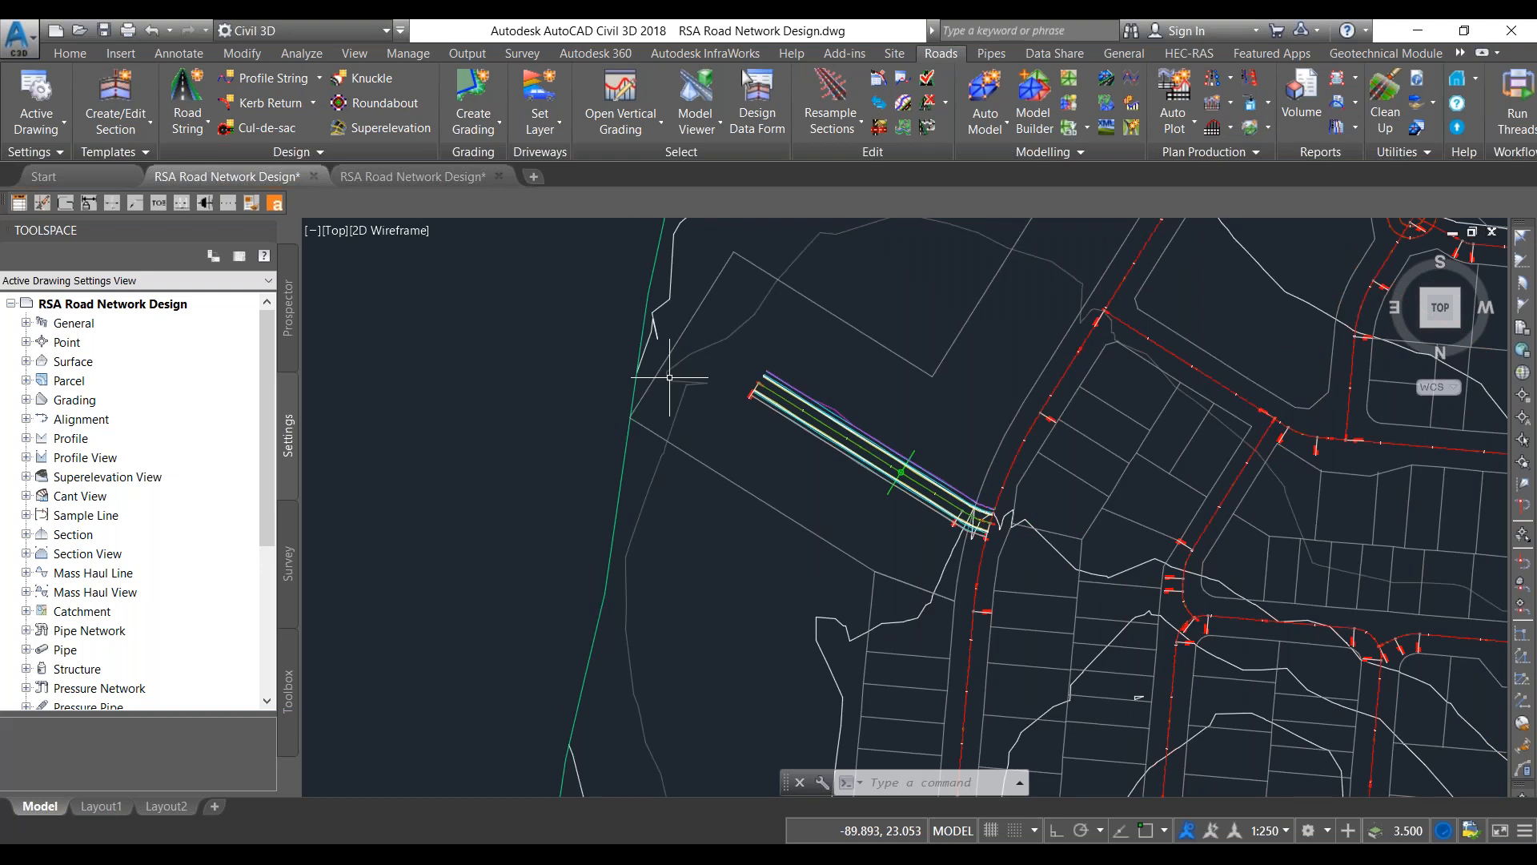
{"action": "scroll", "coordinate": [669, 377], "scroll_direction": "down", "scroll_amount": 3}
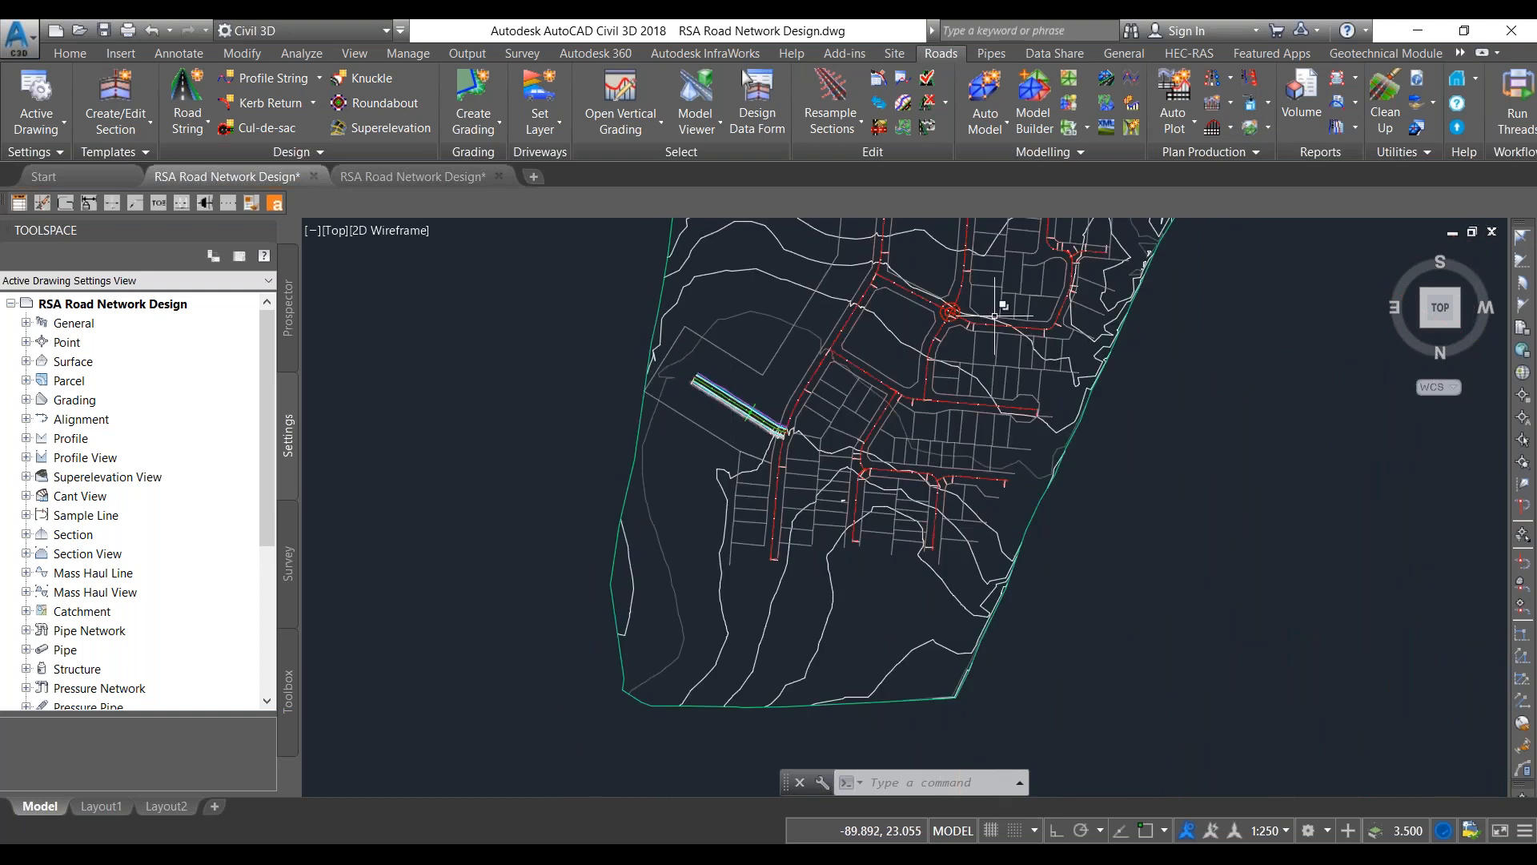
{"action": "key", "text": "Escape"}
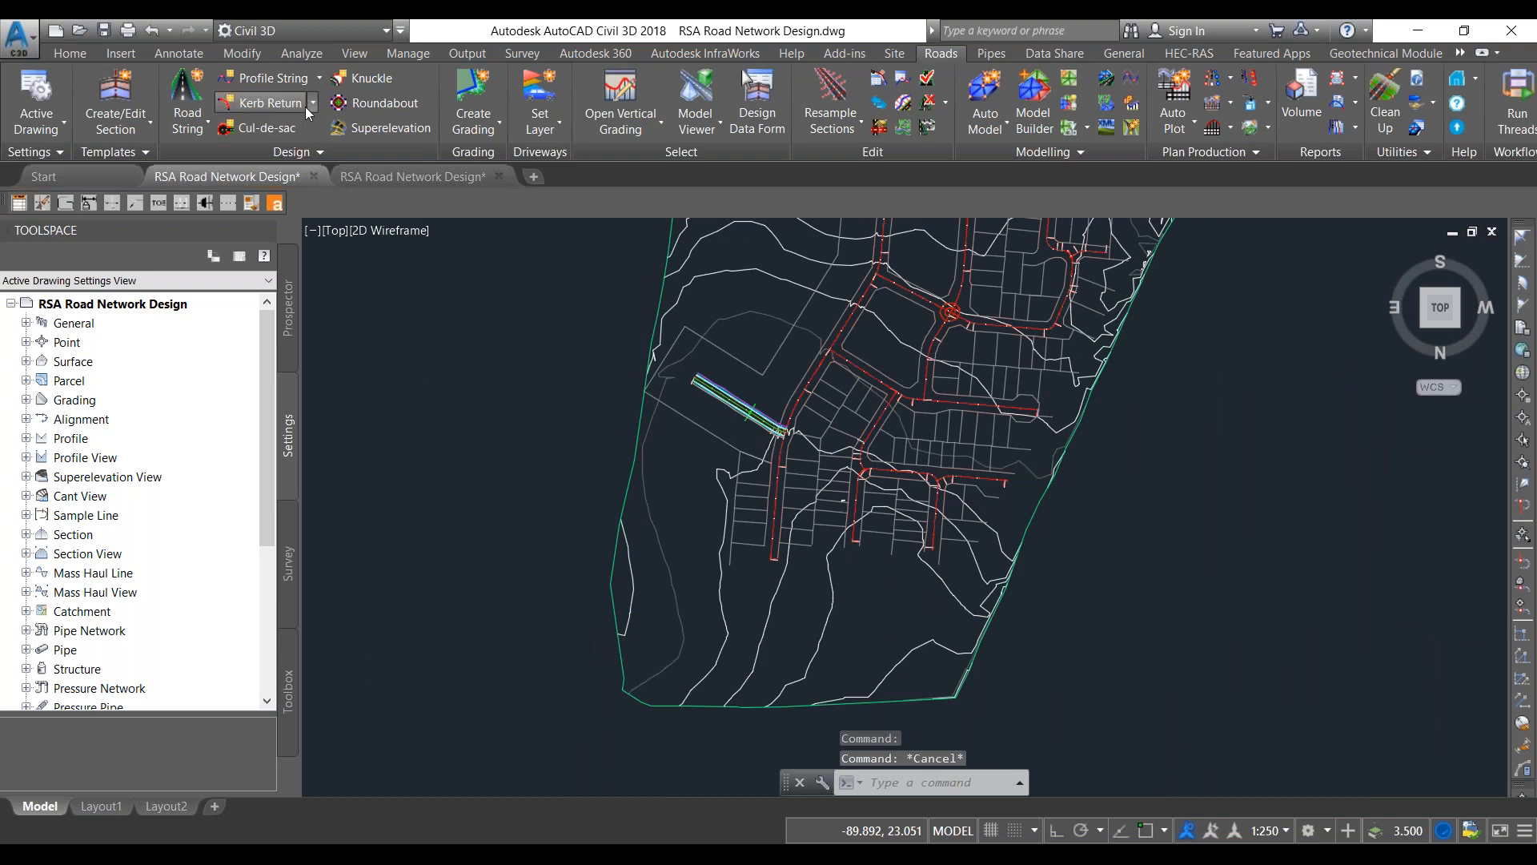
Step: Open the road design defaults and review the template choices for the *Default alignment, keeping Metric Road 6m SM
{"action": "left_click", "coordinate": [210, 125]}
{"action": "left_click", "coordinate": [285, 200]}
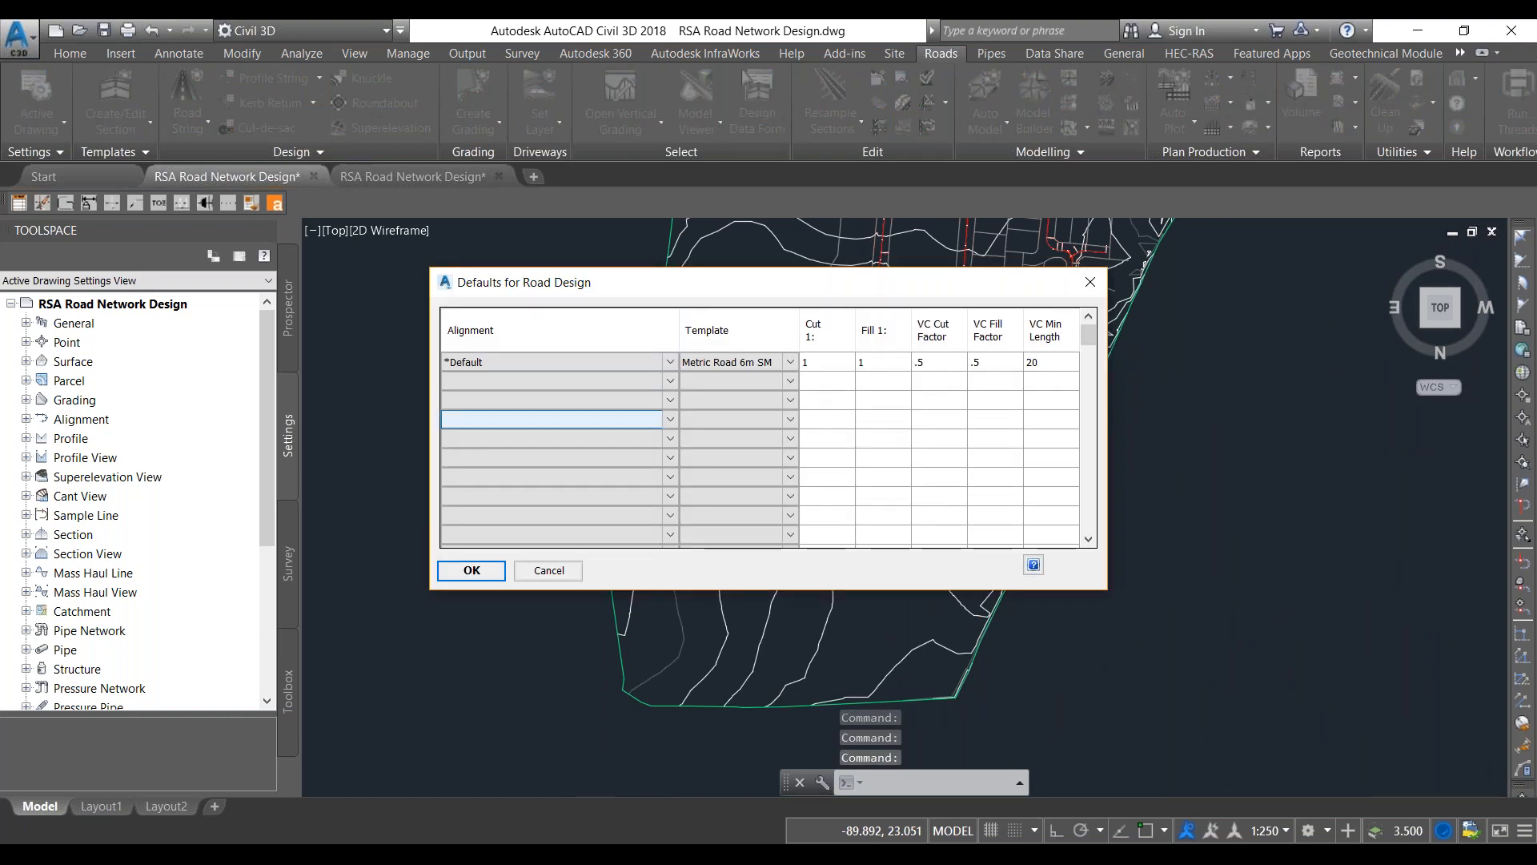
{"action": "left_click", "coordinate": [765, 364]}
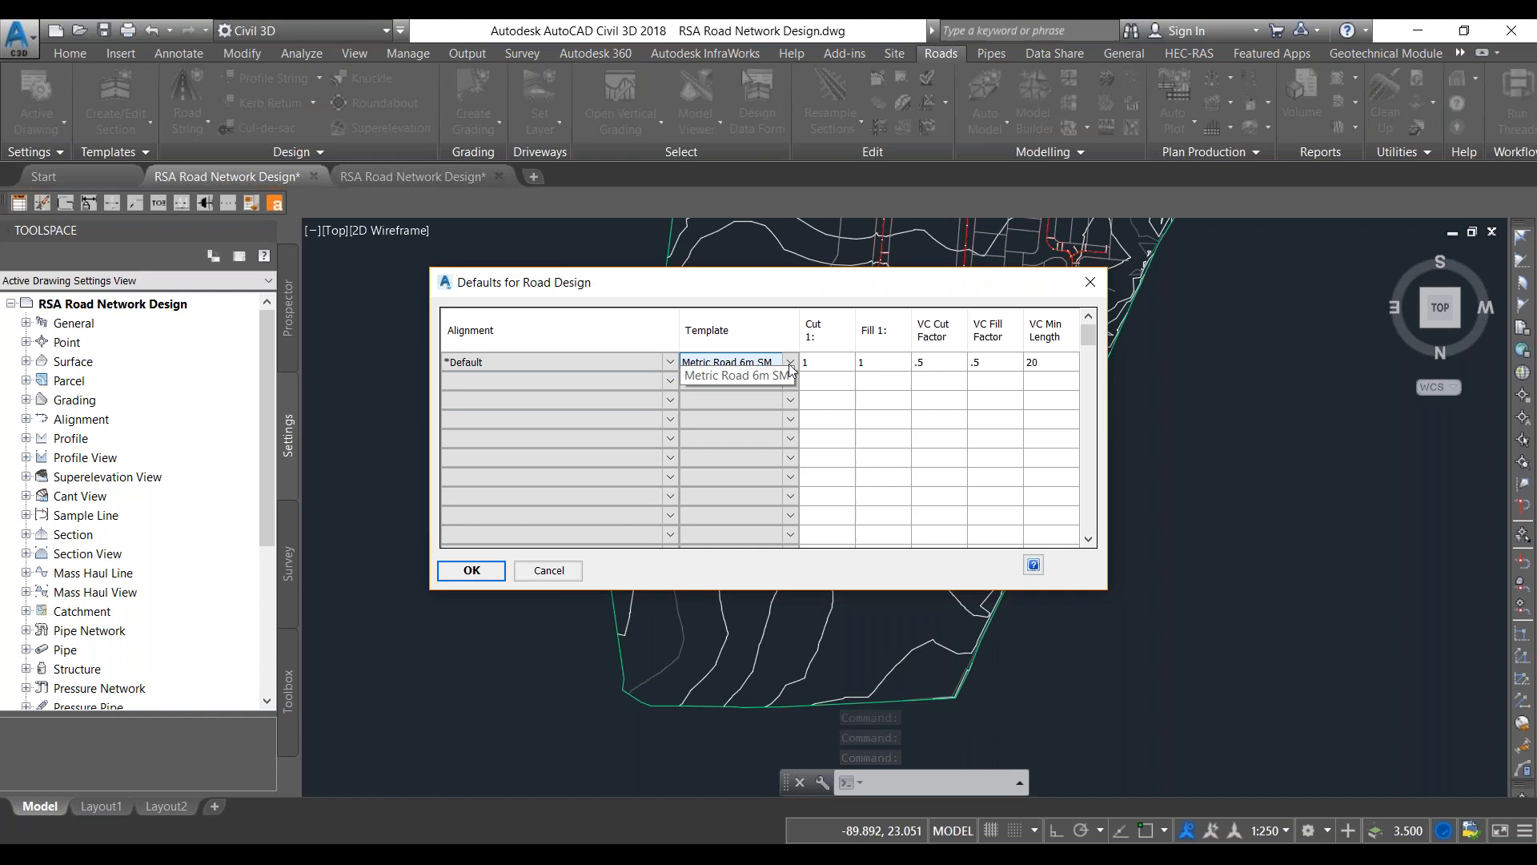
{"action": "left_click", "coordinate": [791, 363]}
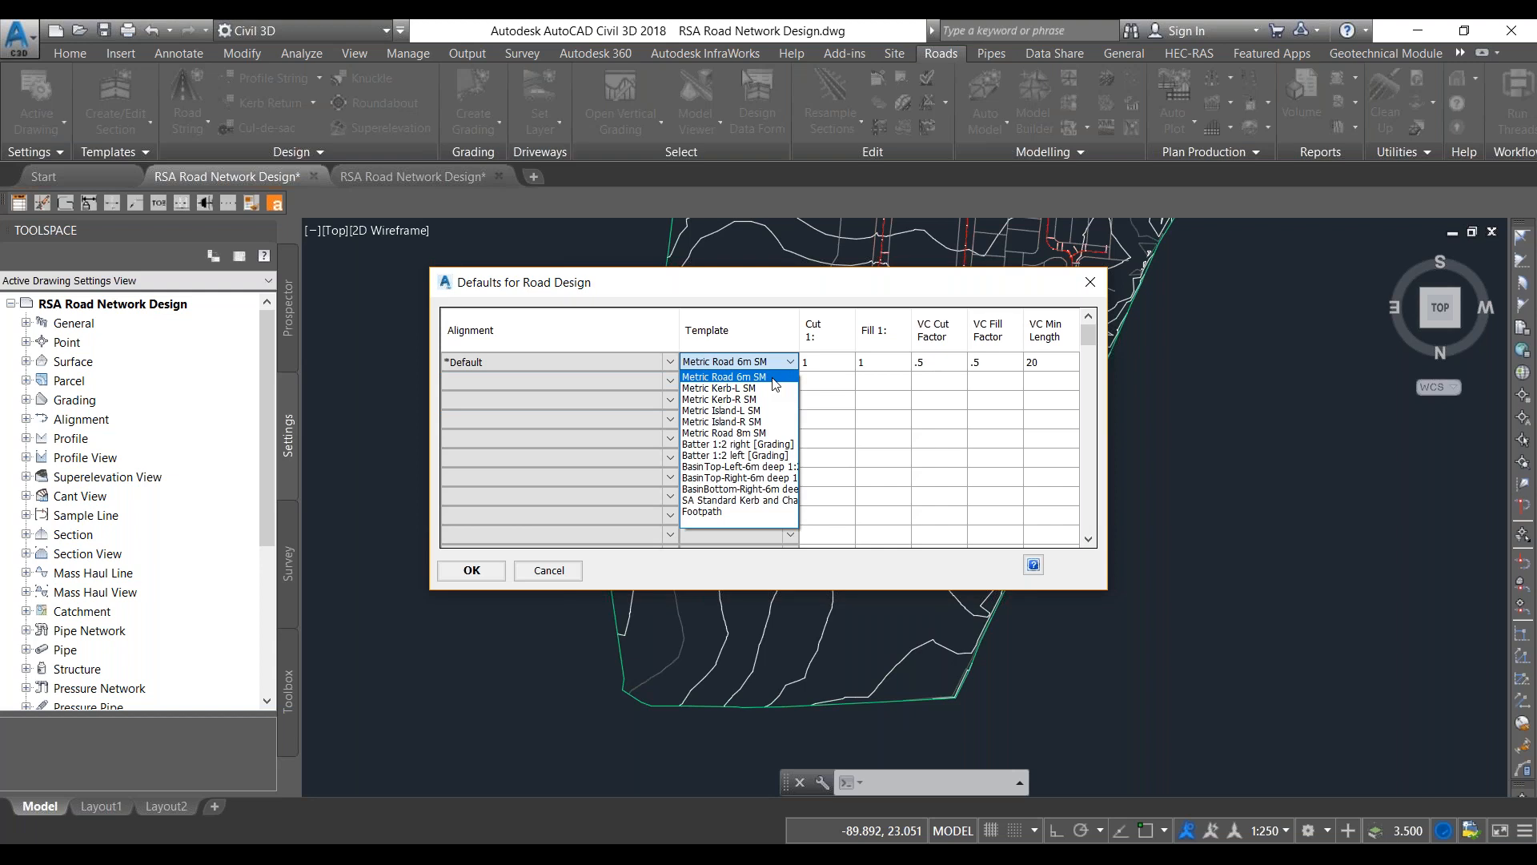
{"action": "left_click", "coordinate": [774, 378]}
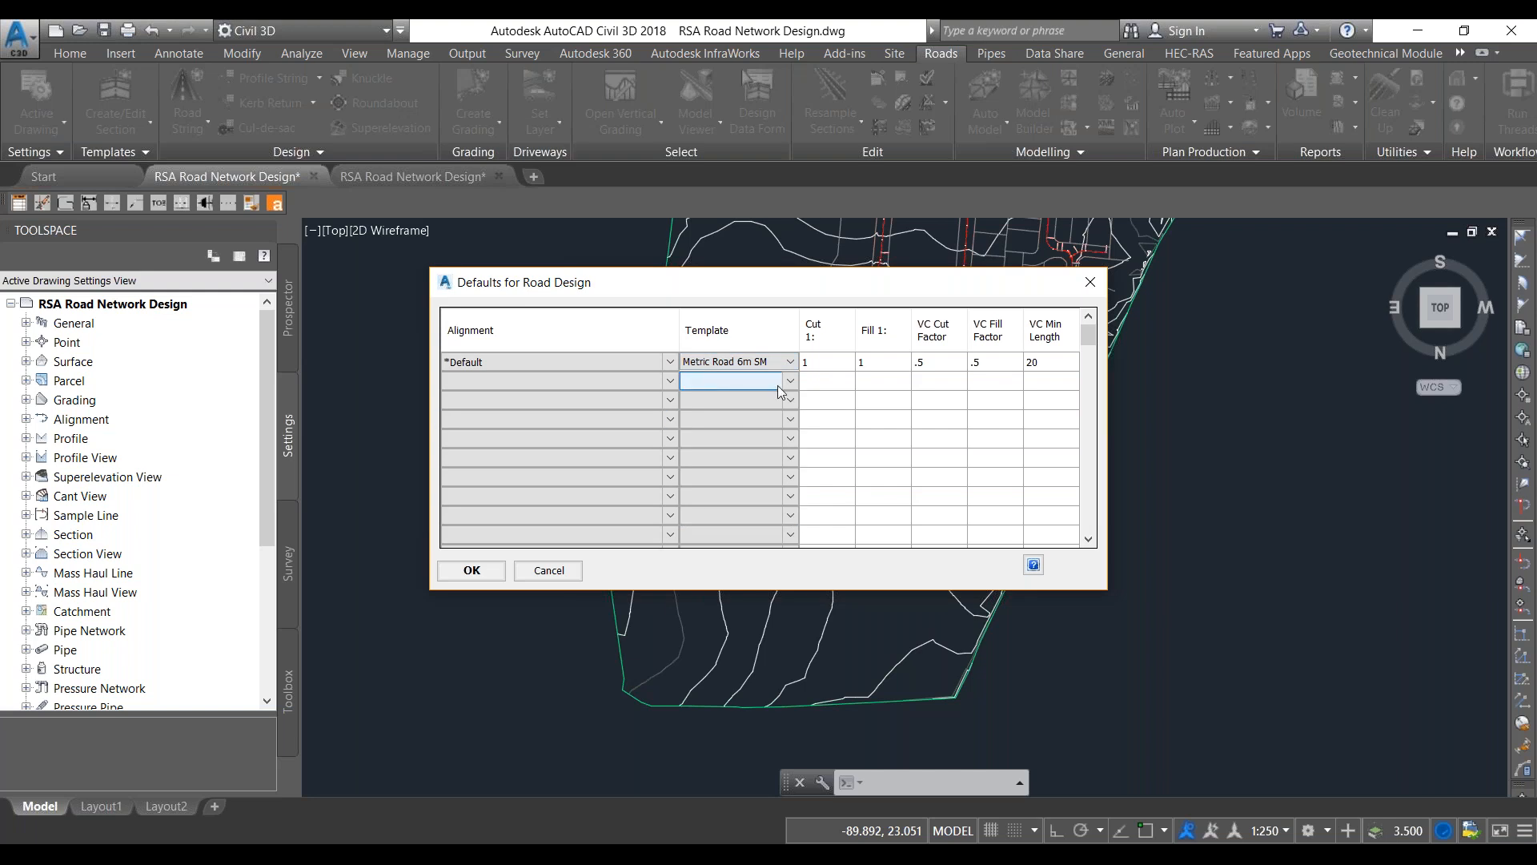
Step: Examine the alignment and template choices for an additional row, then close the road design defaults without adding one
{"action": "left_click", "coordinate": [670, 384]}
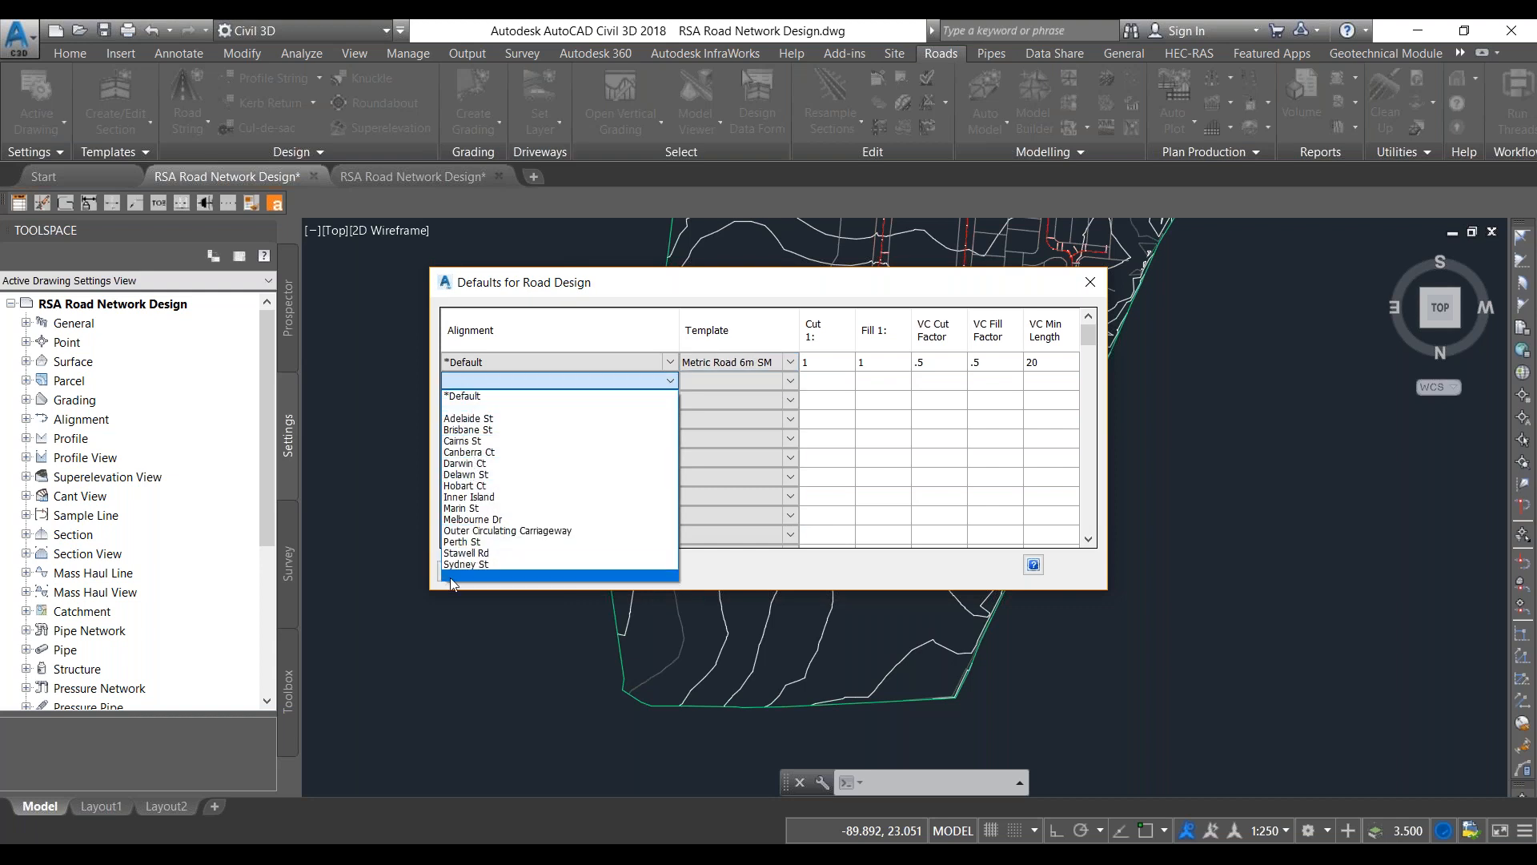
{"action": "left_click", "coordinate": [794, 380]}
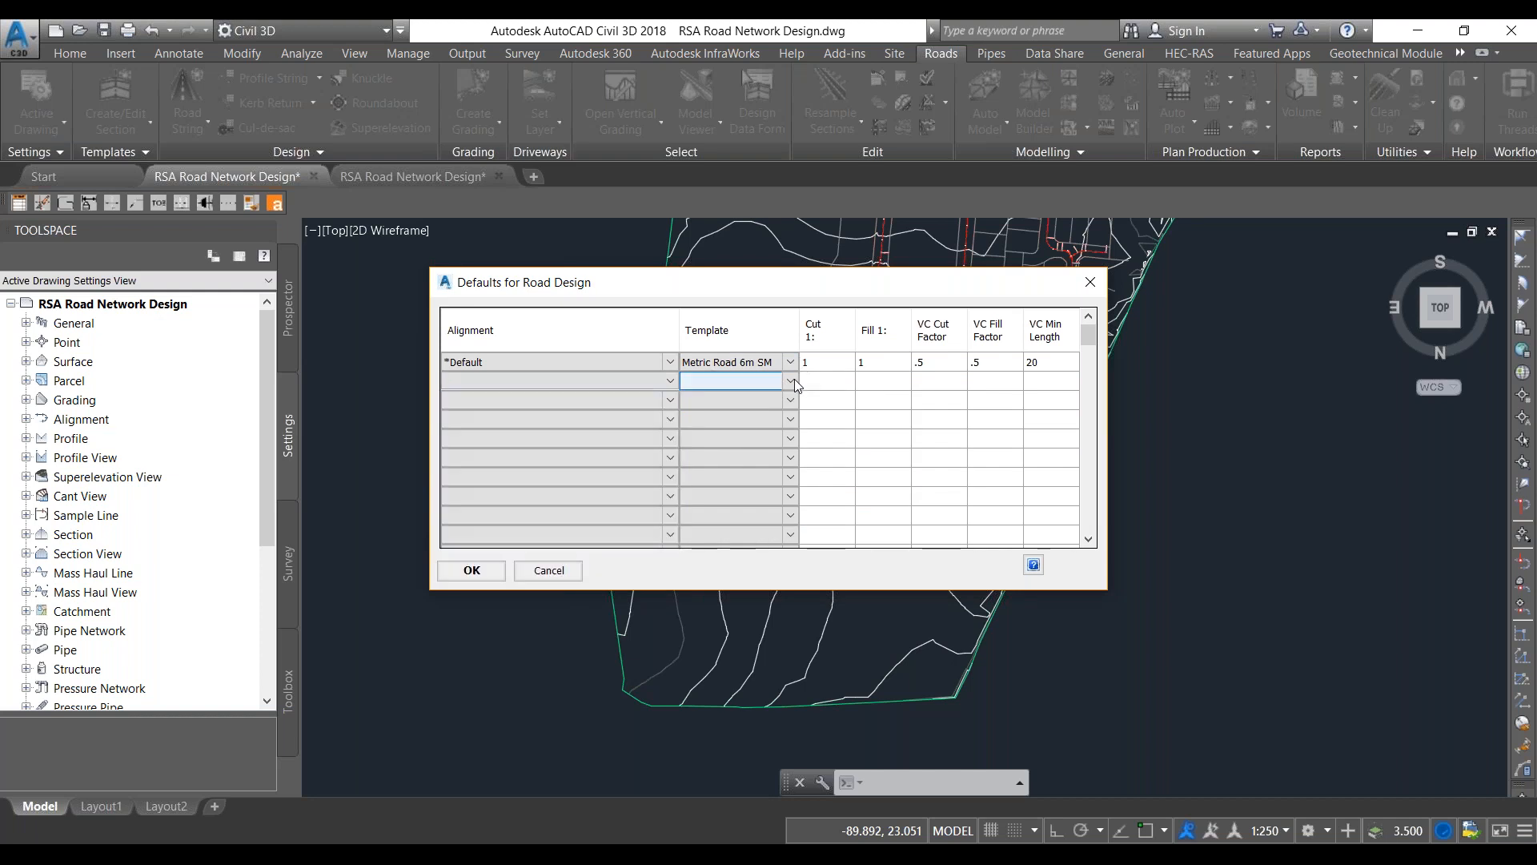
{"action": "left_click", "coordinate": [794, 380]}
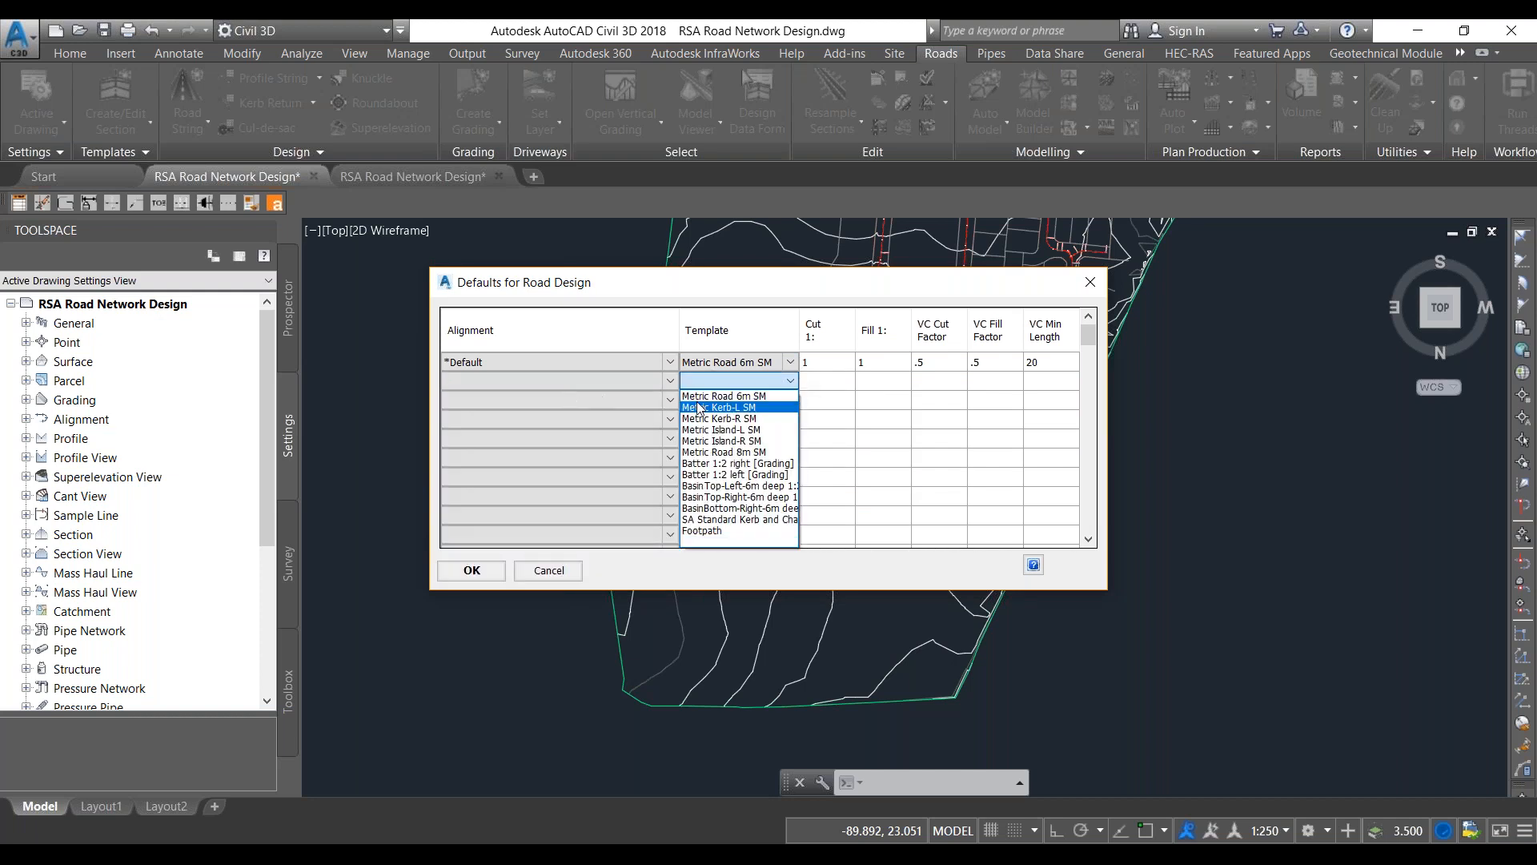
{"action": "left_click", "coordinate": [738, 378]}
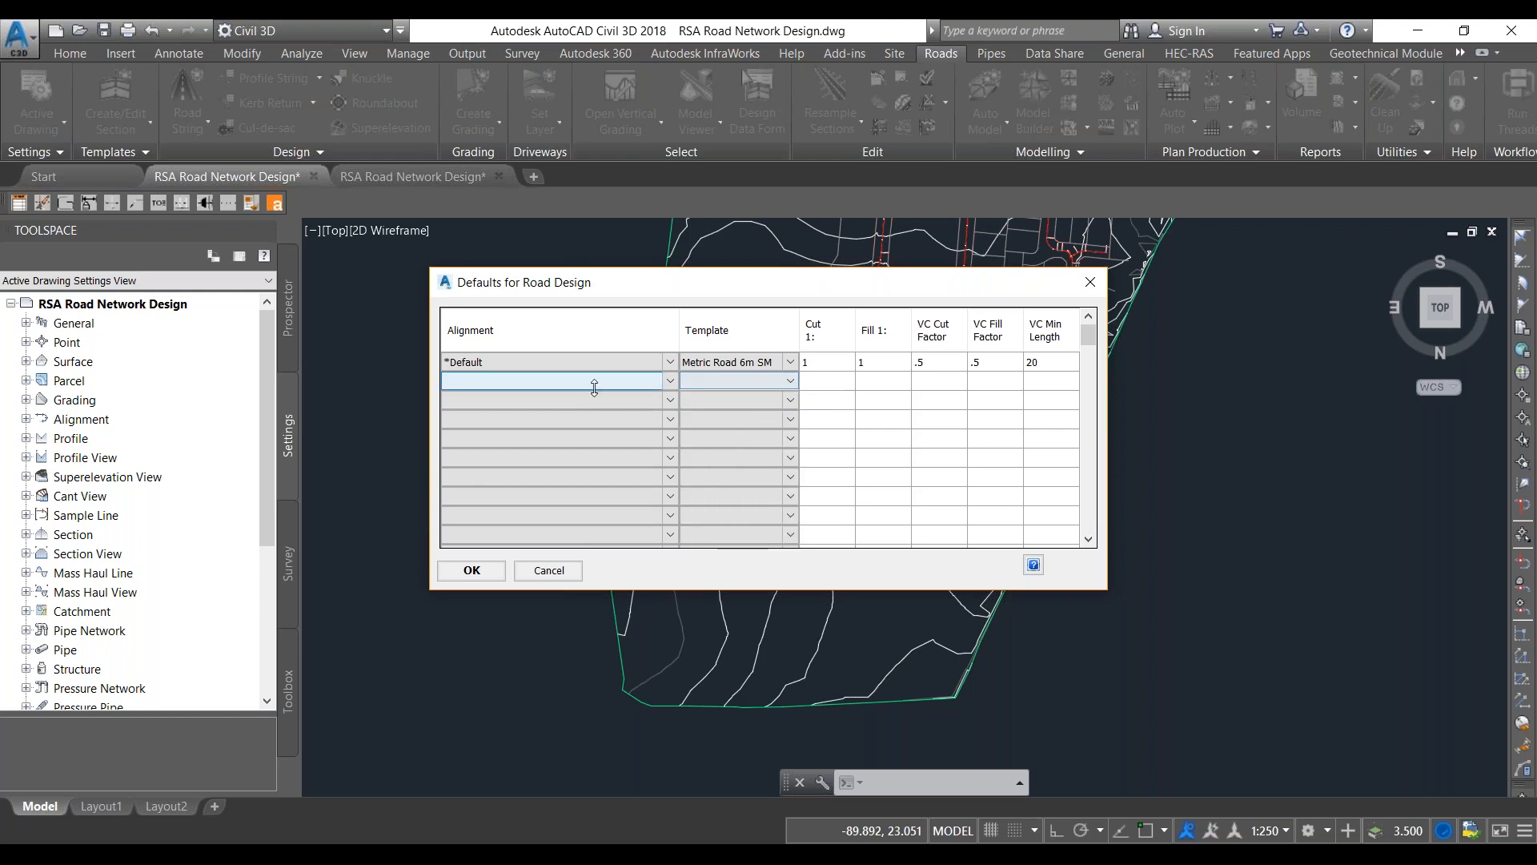
{"action": "left_click", "coordinate": [733, 383]}
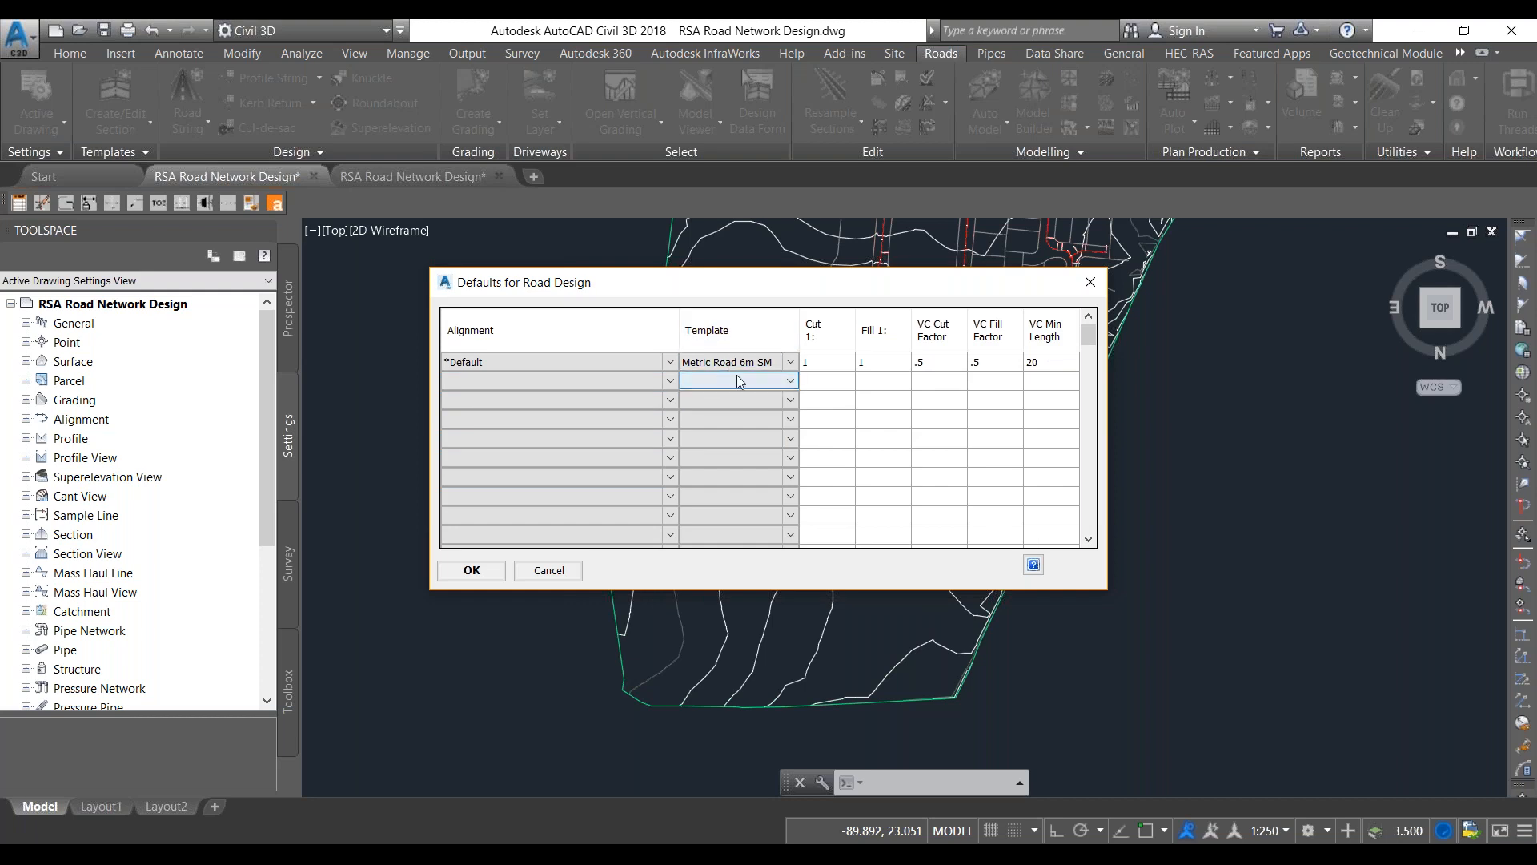
{"action": "left_click", "coordinate": [1089, 283]}
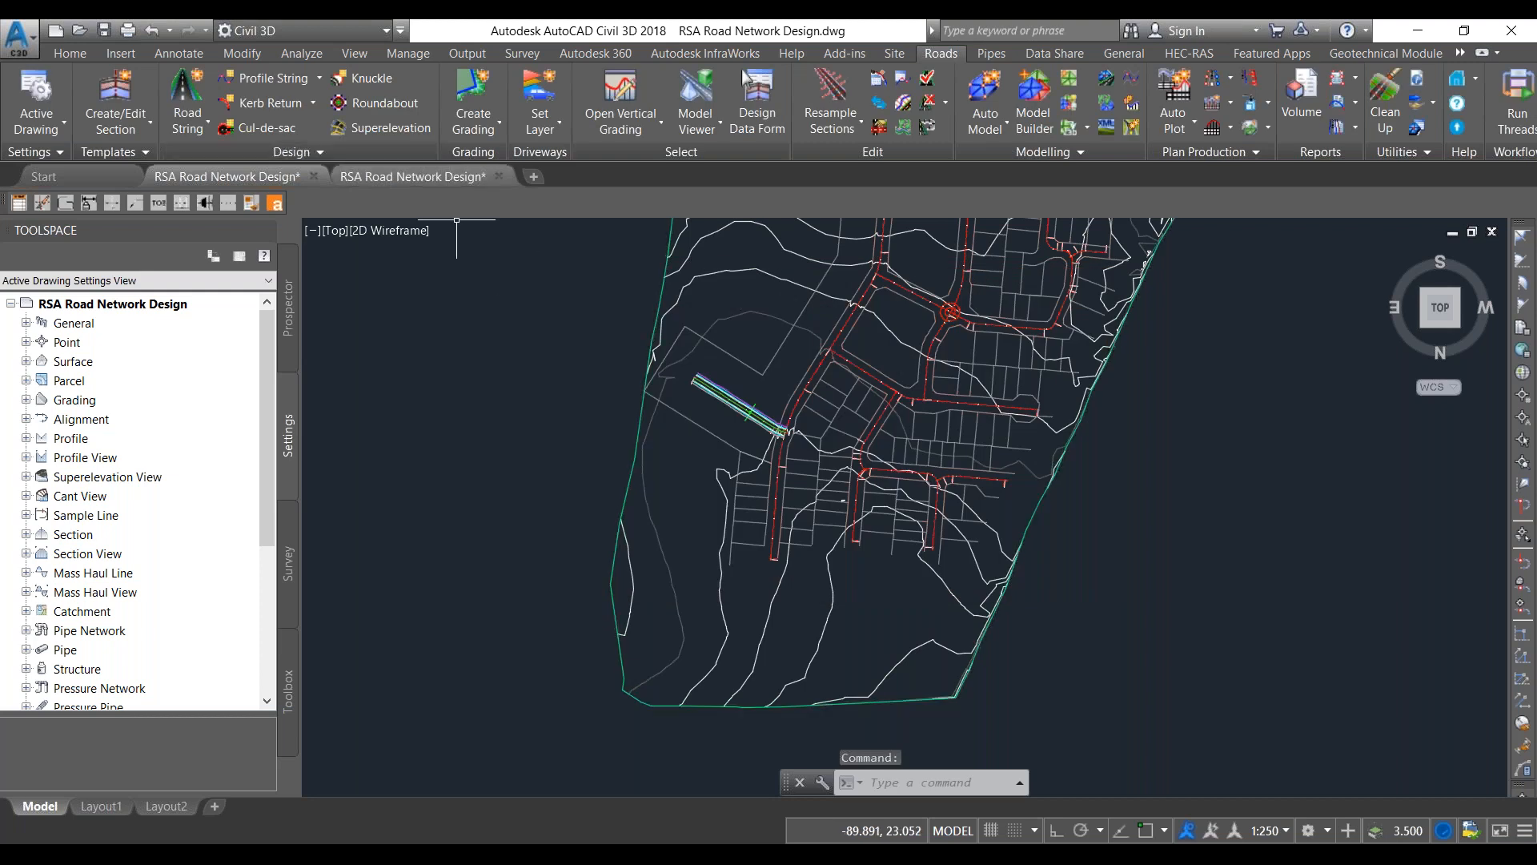
Step: Start automatic road creation with the Metric Road 6m SM template, NS surface, 10 m section spacing and 15 m section widths
{"action": "left_click", "coordinate": [187, 122]}
{"action": "left_click", "coordinate": [283, 160]}
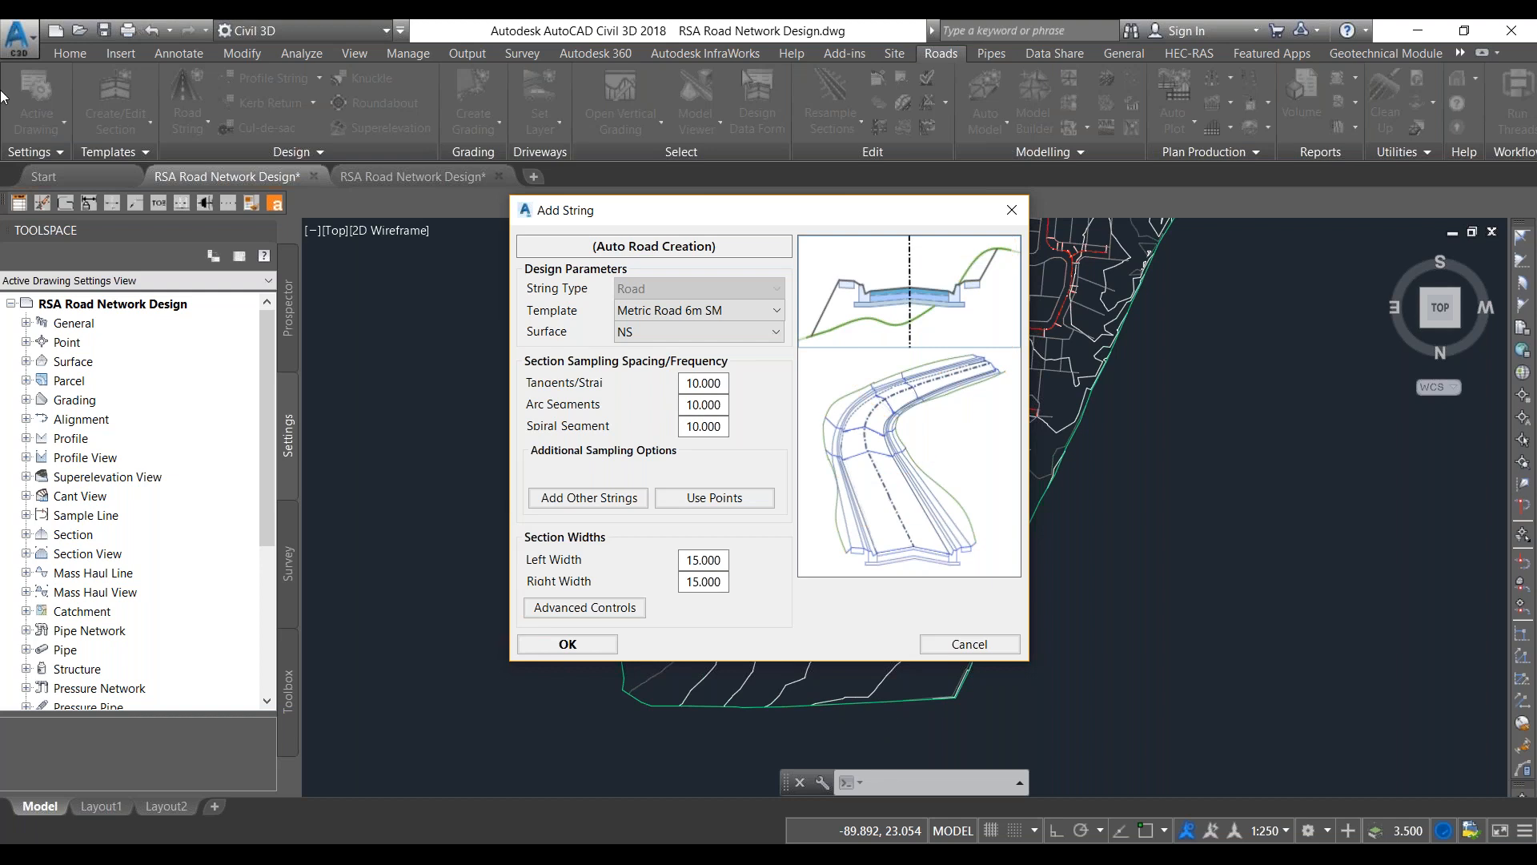
{"action": "left_click", "coordinate": [578, 645]}
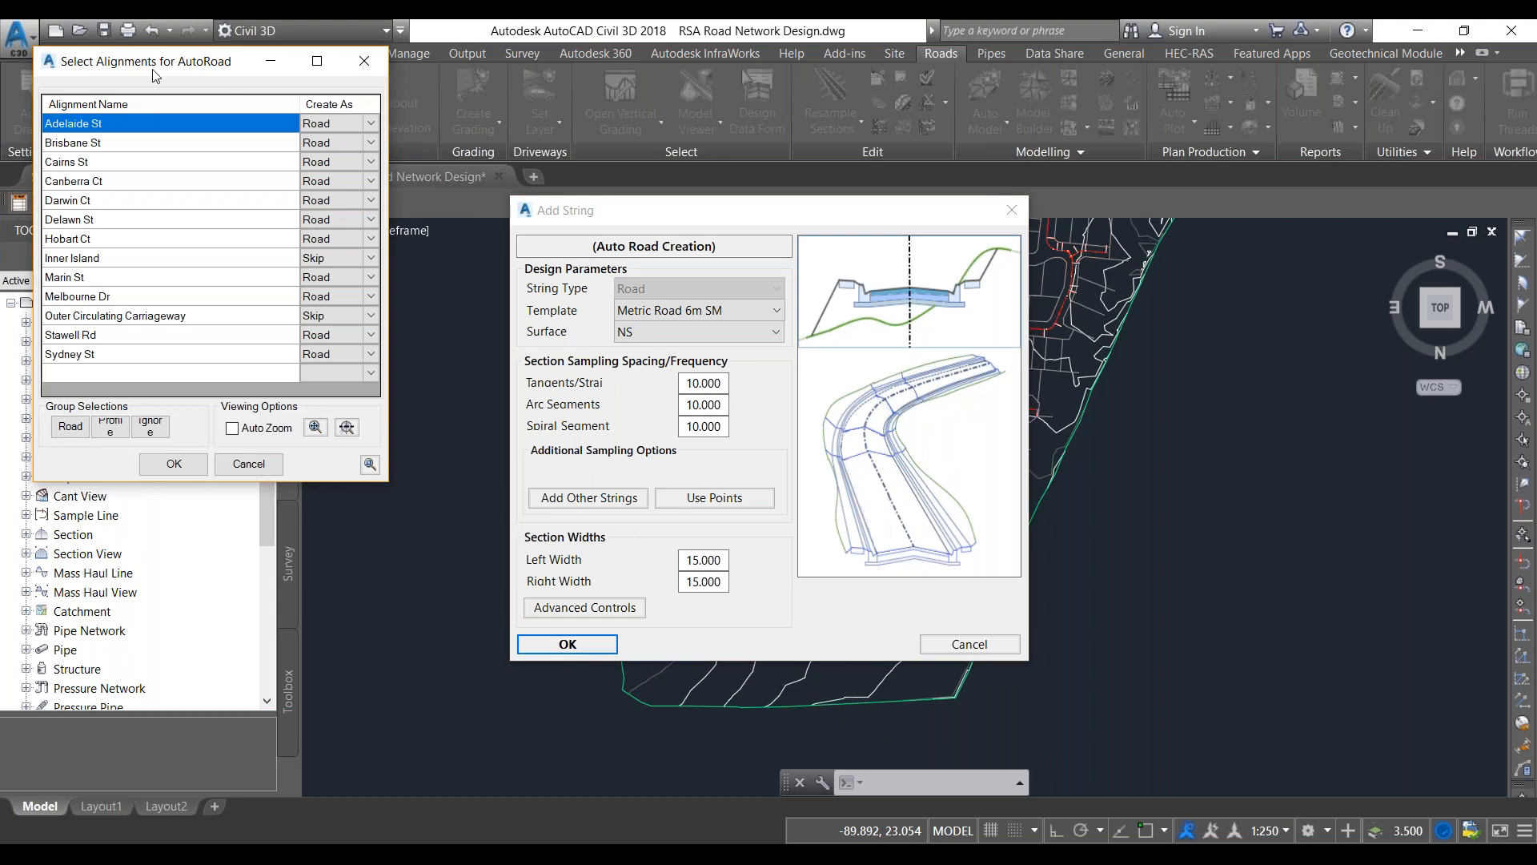
Step: Create the remaining alignments as roads, skipping Inner Island and Outer Circulating Carriageway, with Stawell Rd as side road at Sydney St
{"action": "left_click_drag", "start_coordinate": [237, 75], "coordinate": [809, 219]}
{"action": "left_click", "coordinate": [873, 406]}
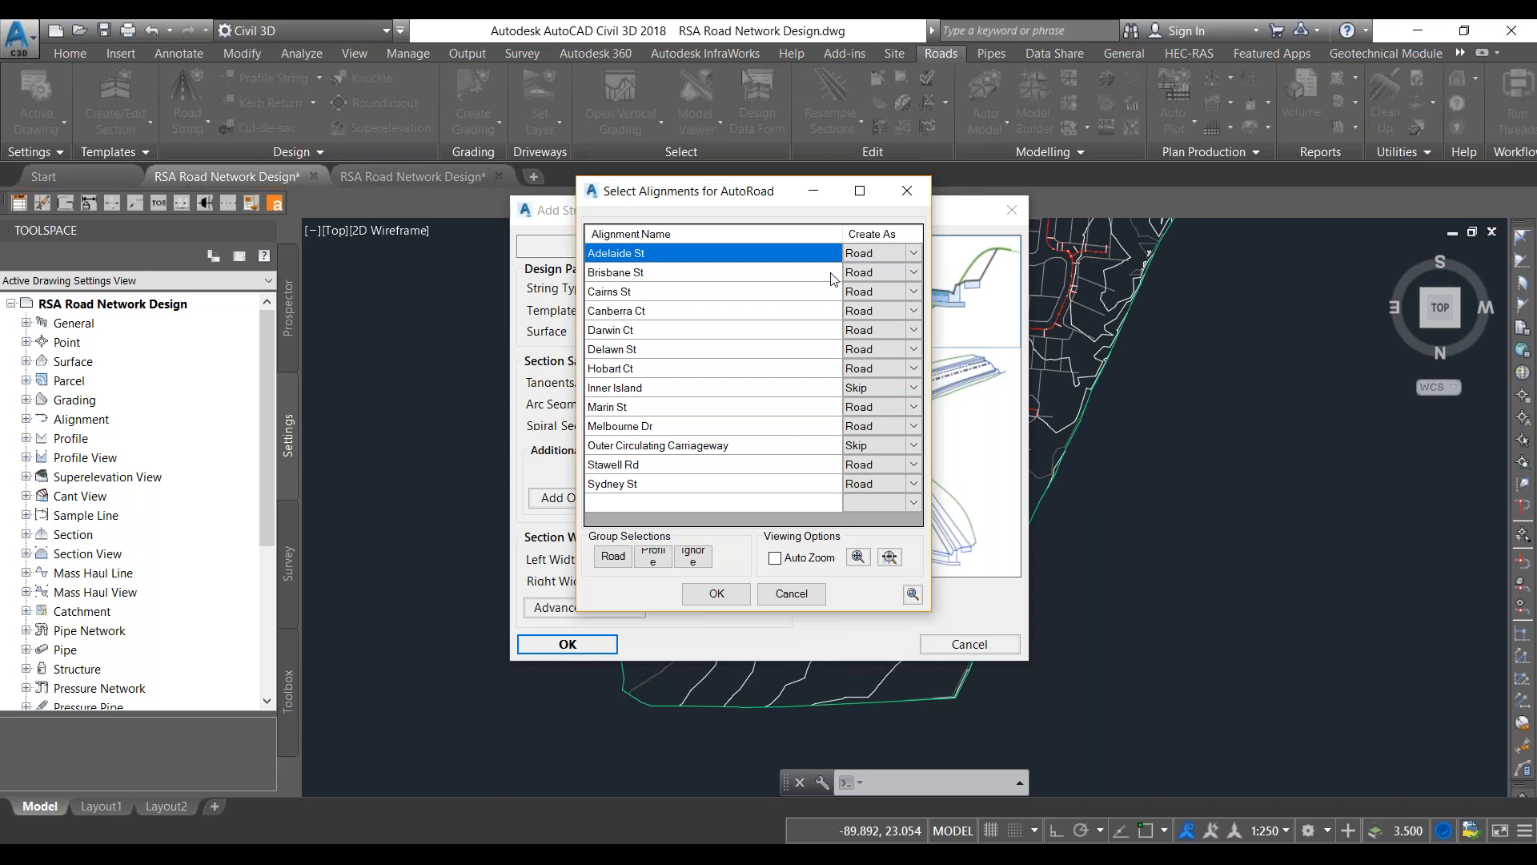
{"action": "left_click", "coordinate": [915, 254]}
{"action": "left_click", "coordinate": [915, 253]}
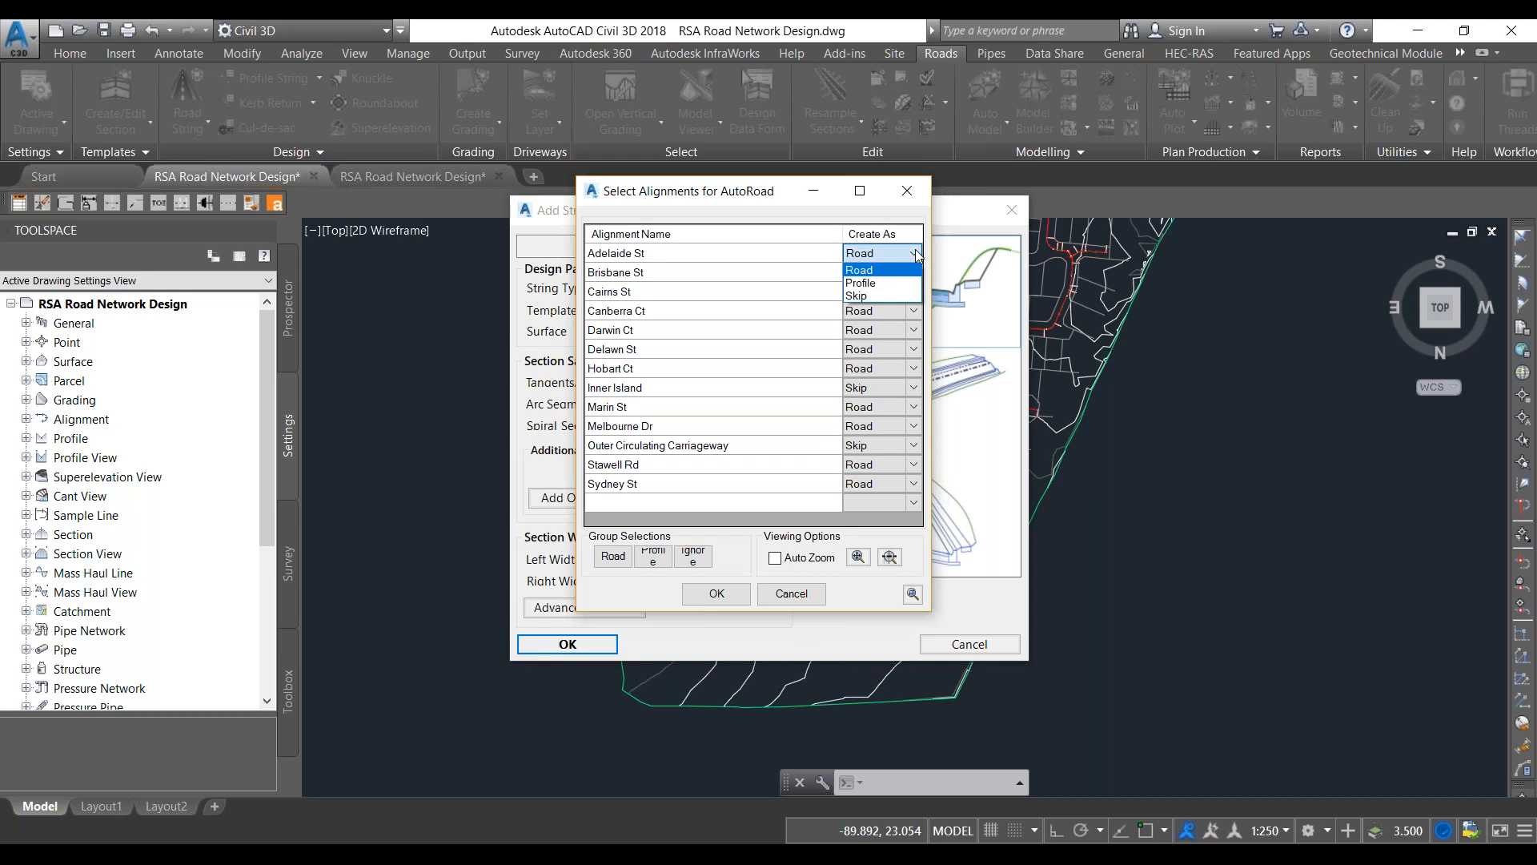
{"action": "left_click", "coordinate": [915, 250]}
{"action": "left_click", "coordinate": [715, 594]}
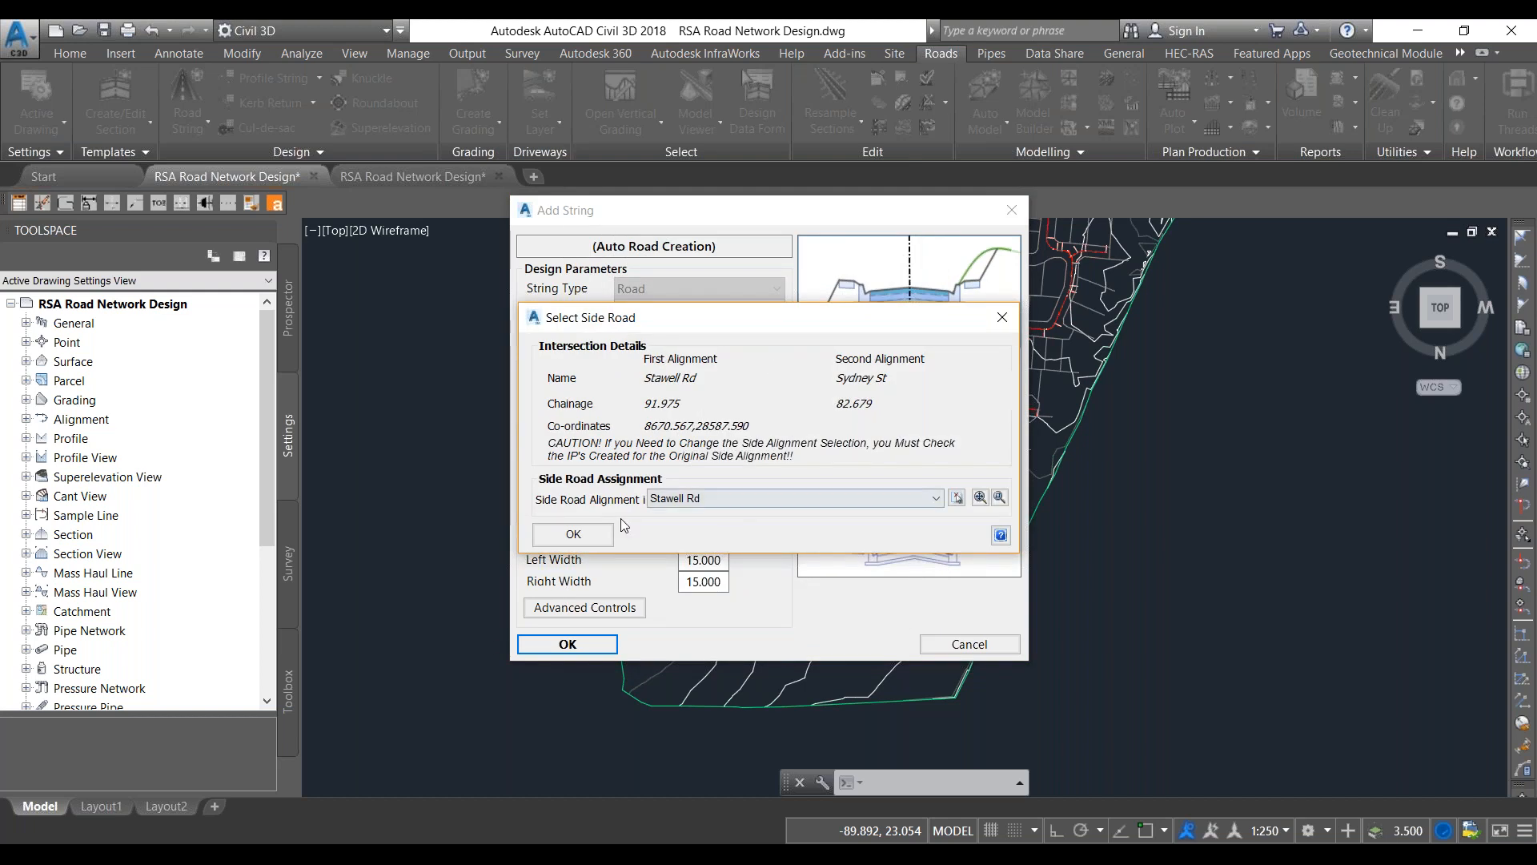
{"action": "left_click", "coordinate": [579, 538]}
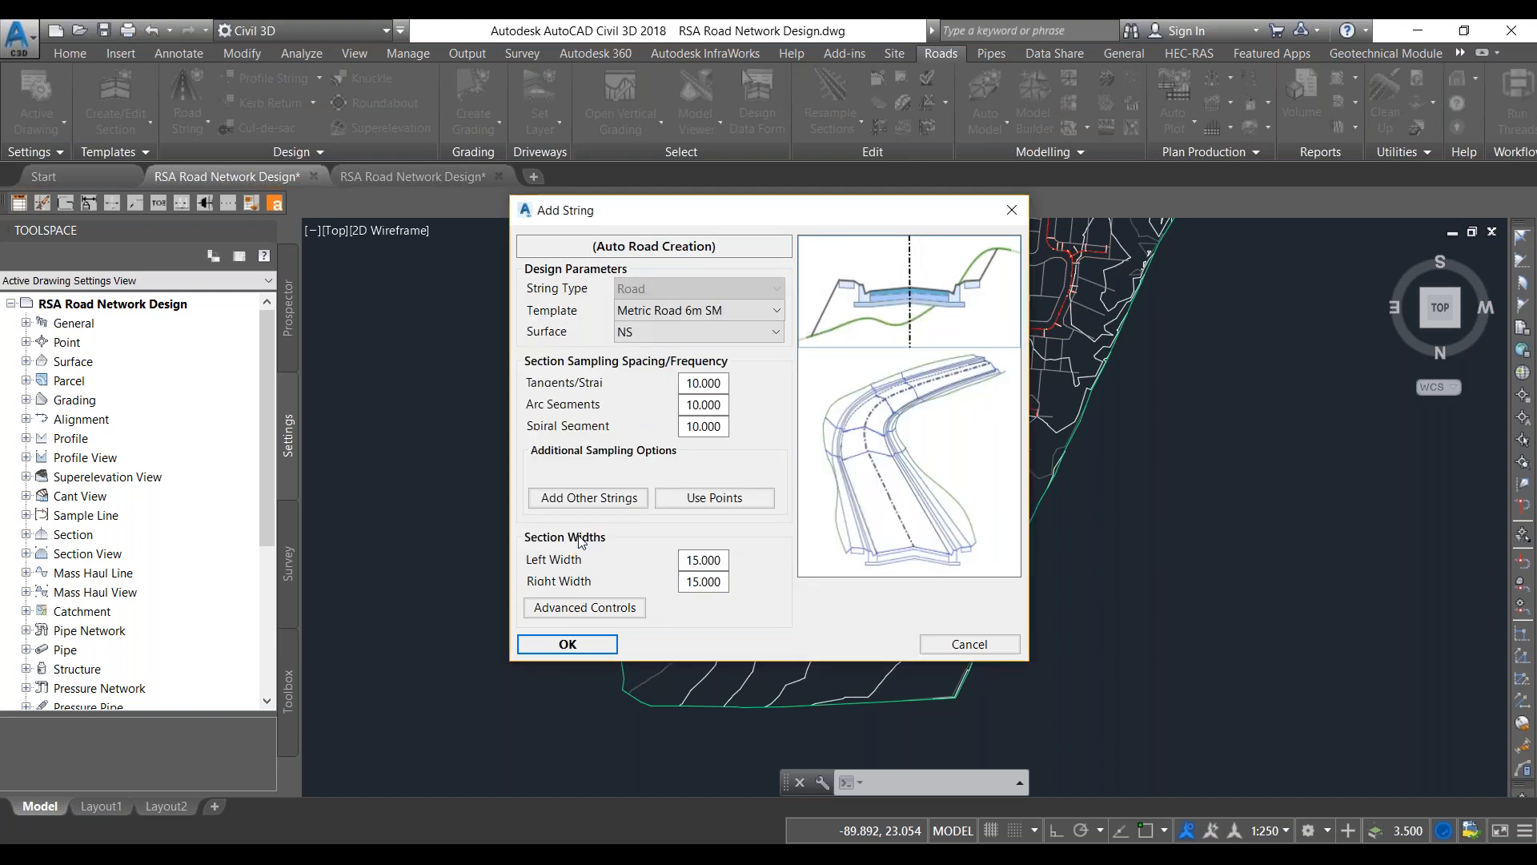
{"action": "left_click", "coordinate": [602, 643]}
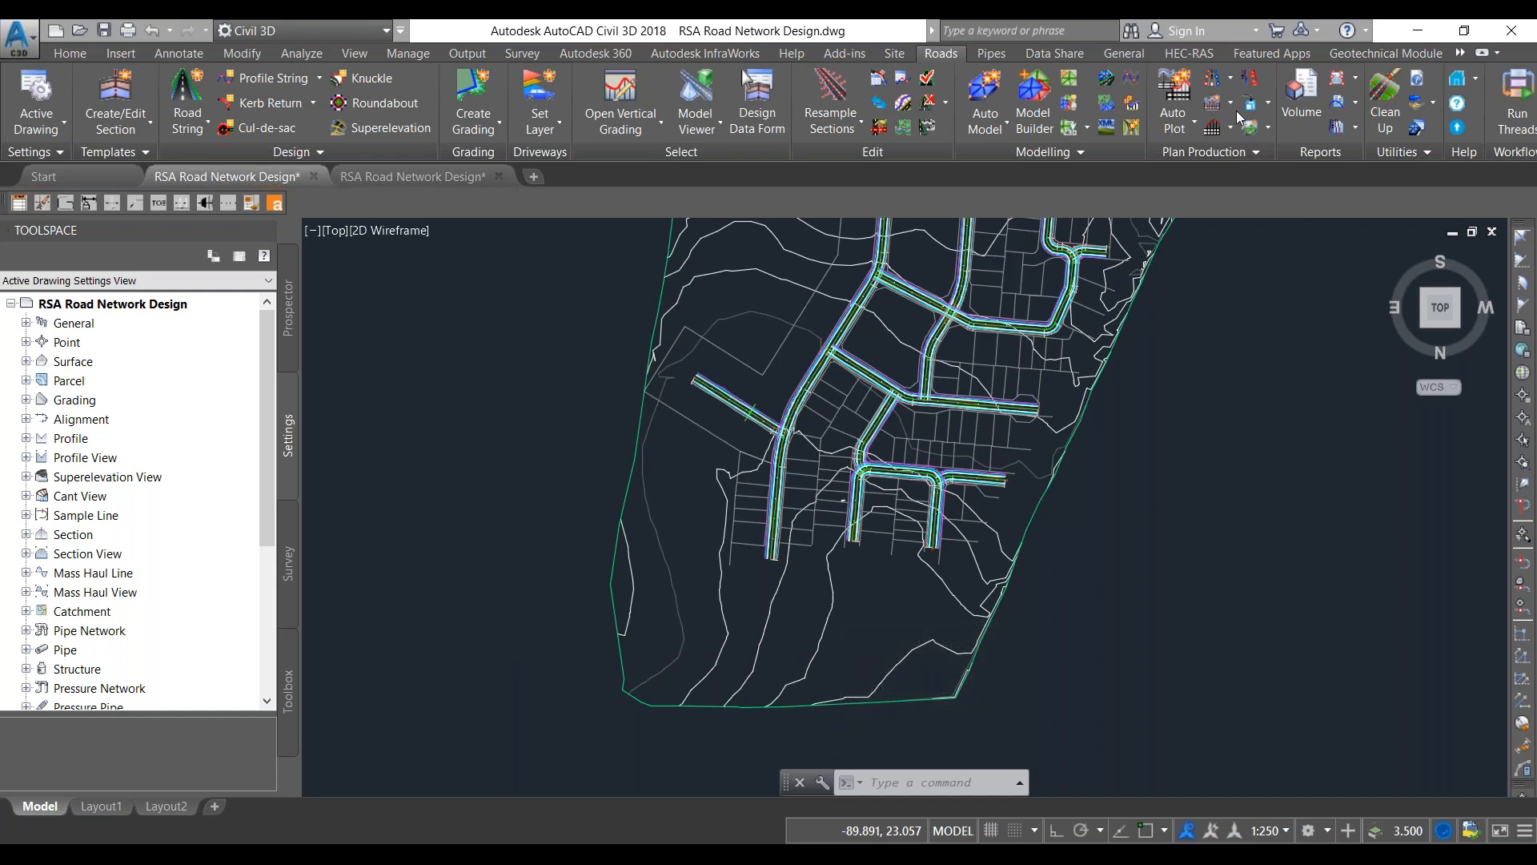
Step: Inspect the generated road strings and their intersections across the network
{"action": "middle_click_drag", "start_coordinate": [846, 393], "coordinate": [800, 591]}
{"action": "scroll", "coordinate": [984, 343], "scroll_direction": "up", "scroll_amount": 2}
{"action": "scroll", "coordinate": [984, 342], "scroll_direction": "up", "scroll_amount": 4}
{"action": "scroll", "coordinate": [983, 343], "scroll_direction": "down", "scroll_amount": 5}
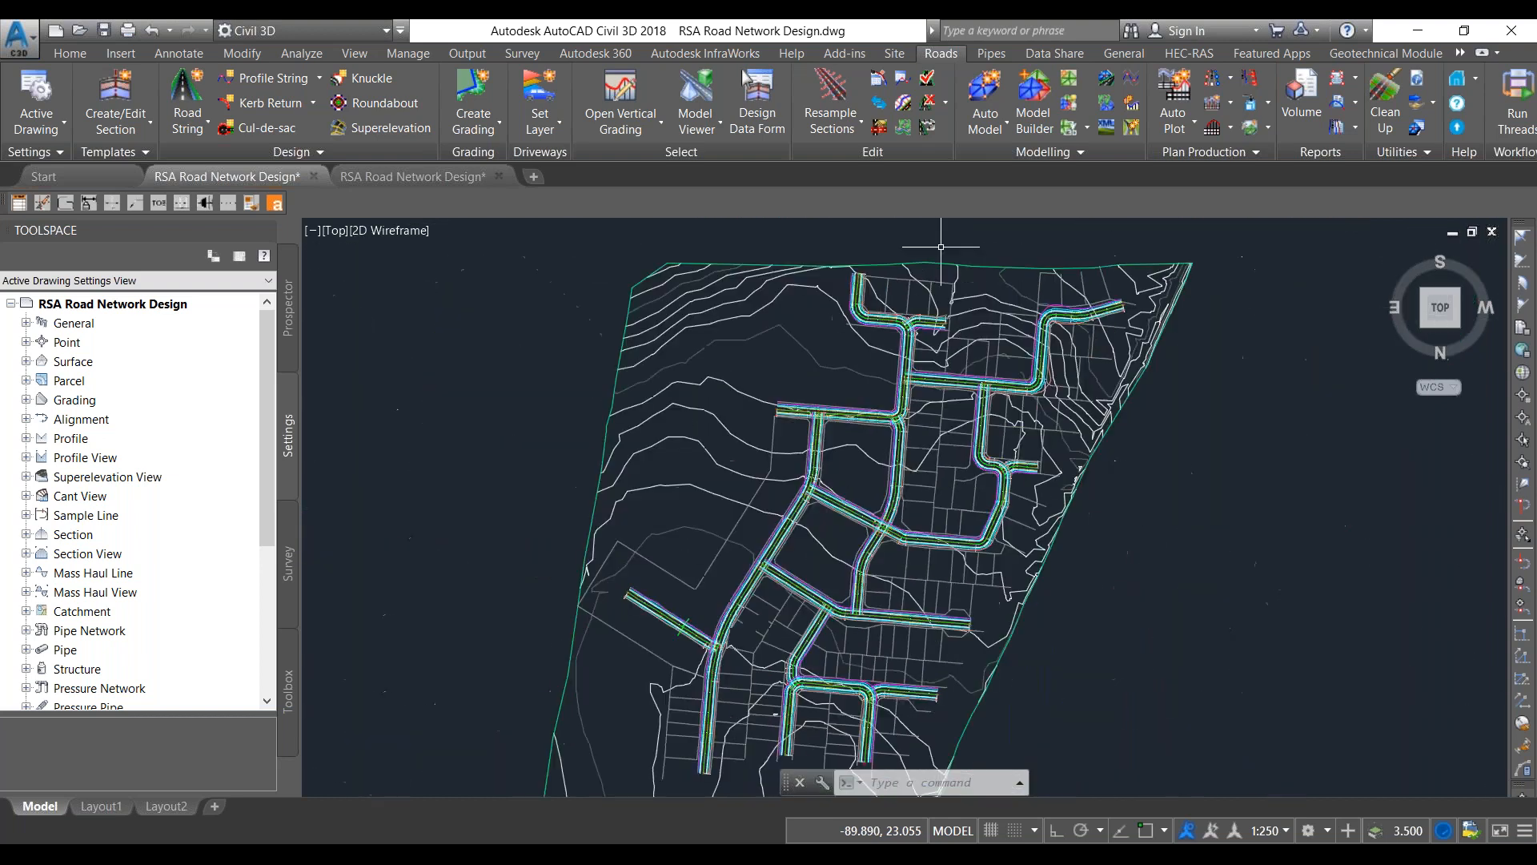
{"action": "scroll", "coordinate": [879, 331], "scroll_direction": "up", "scroll_amount": 4}
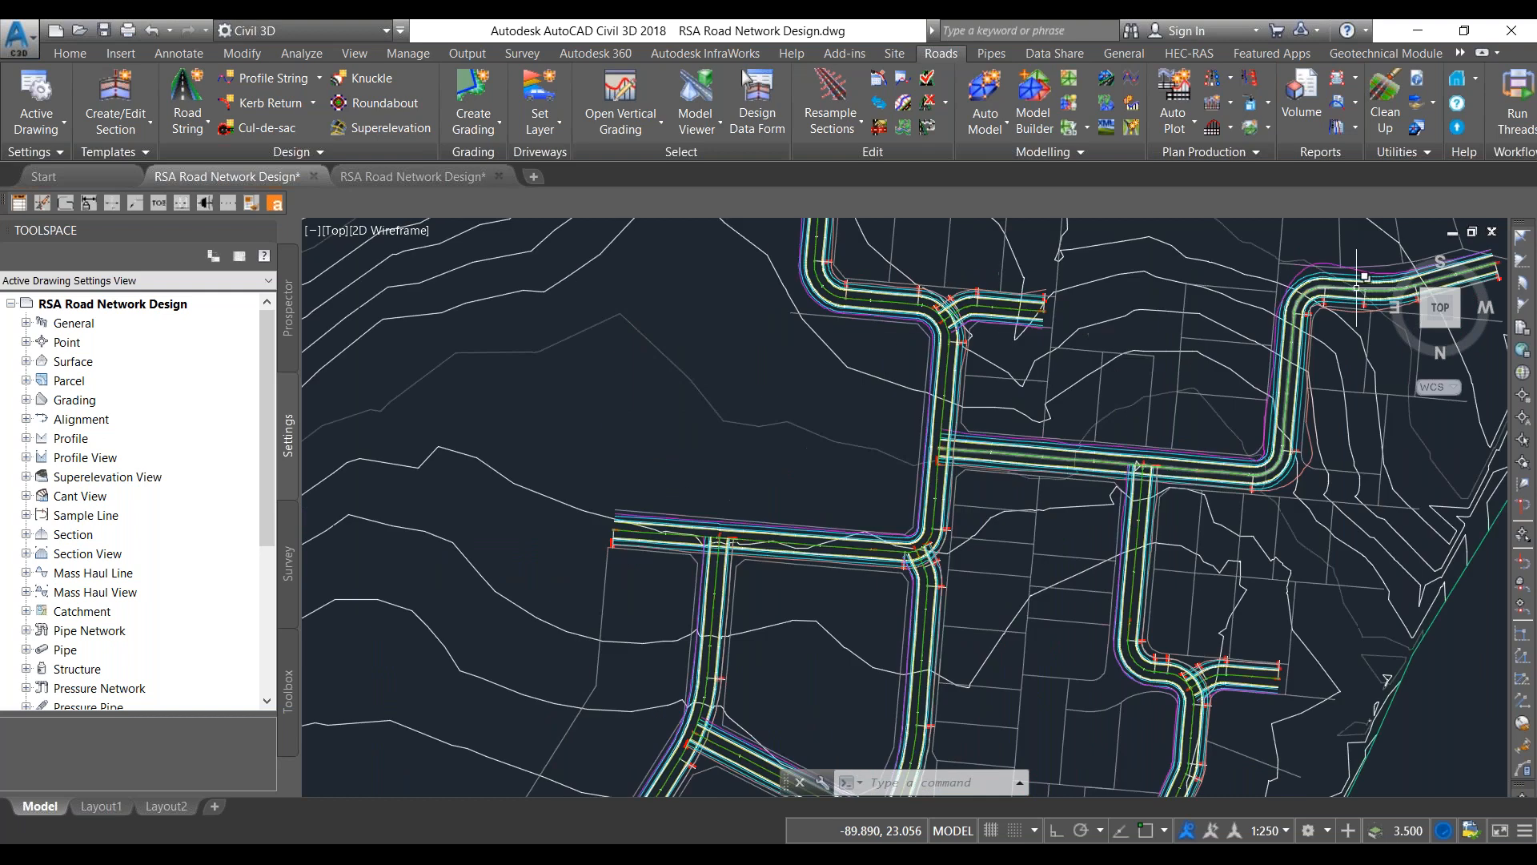
Step: Examine the road junctions across the network where the kerb lines of meeting roads still overlap
{"action": "scroll", "coordinate": [1053, 435], "scroll_direction": "up", "scroll_amount": 2}
{"action": "scroll", "coordinate": [1053, 435], "scroll_direction": "up", "scroll_amount": 2}
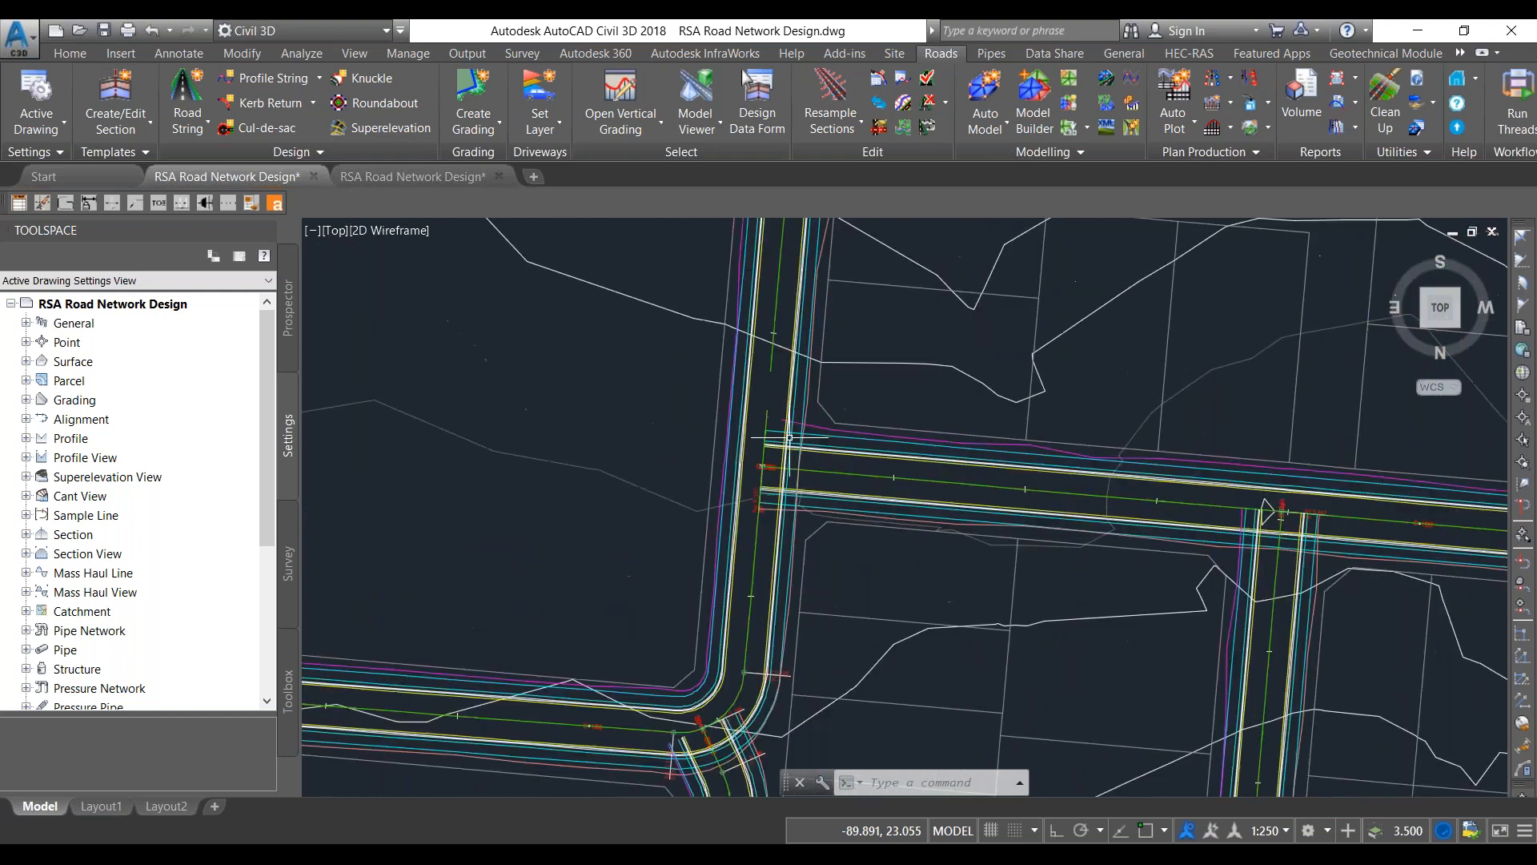
{"action": "scroll", "coordinate": [790, 438], "scroll_direction": "down", "scroll_amount": 4}
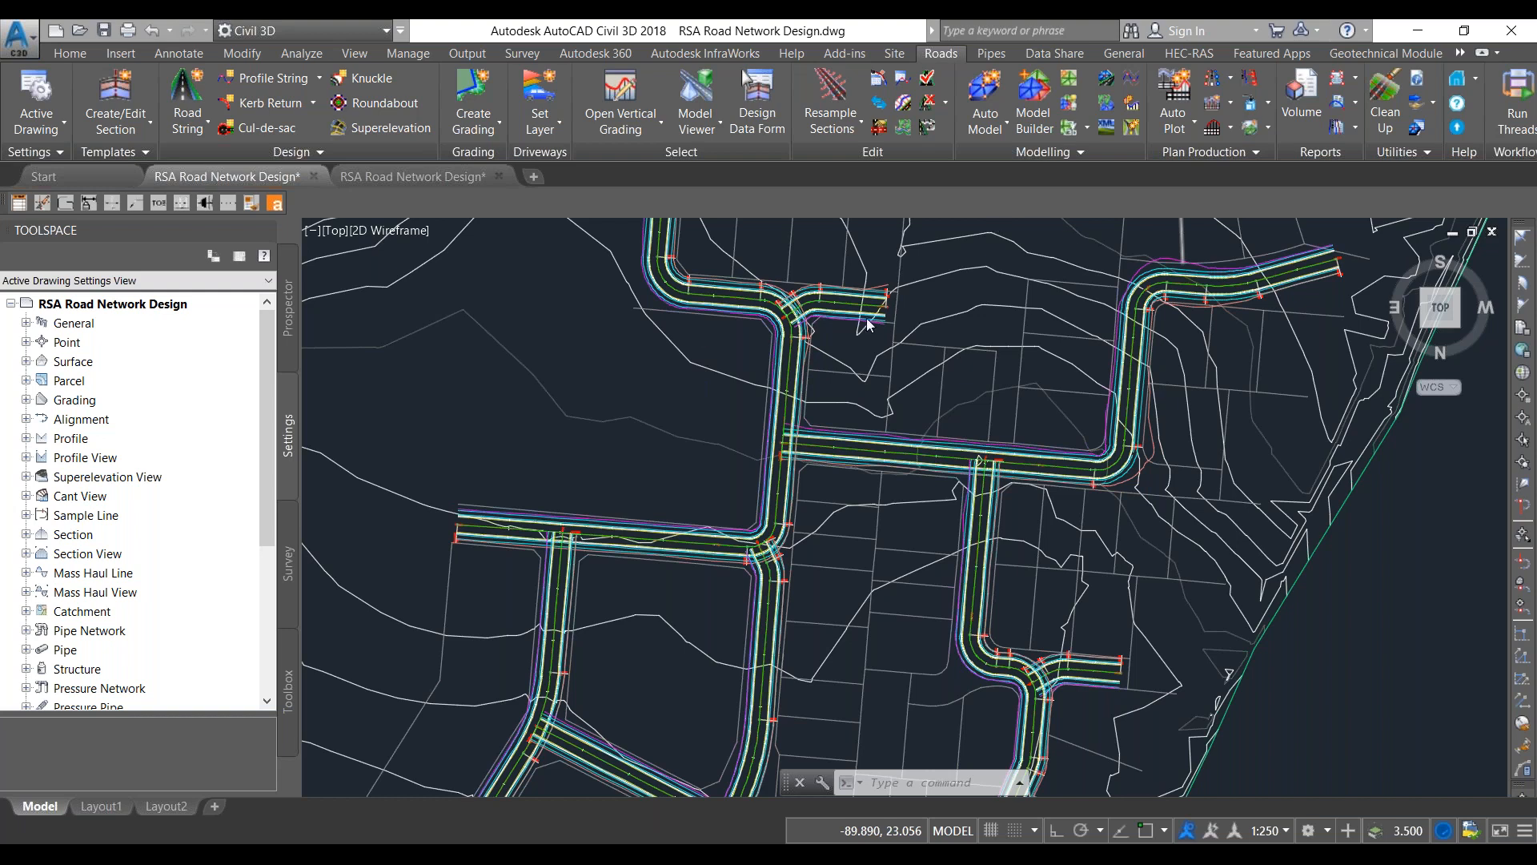
{"action": "scroll", "coordinate": [867, 325], "scroll_direction": "down", "scroll_amount": 4}
{"action": "scroll", "coordinate": [726, 689], "scroll_direction": "up", "scroll_amount": 2}
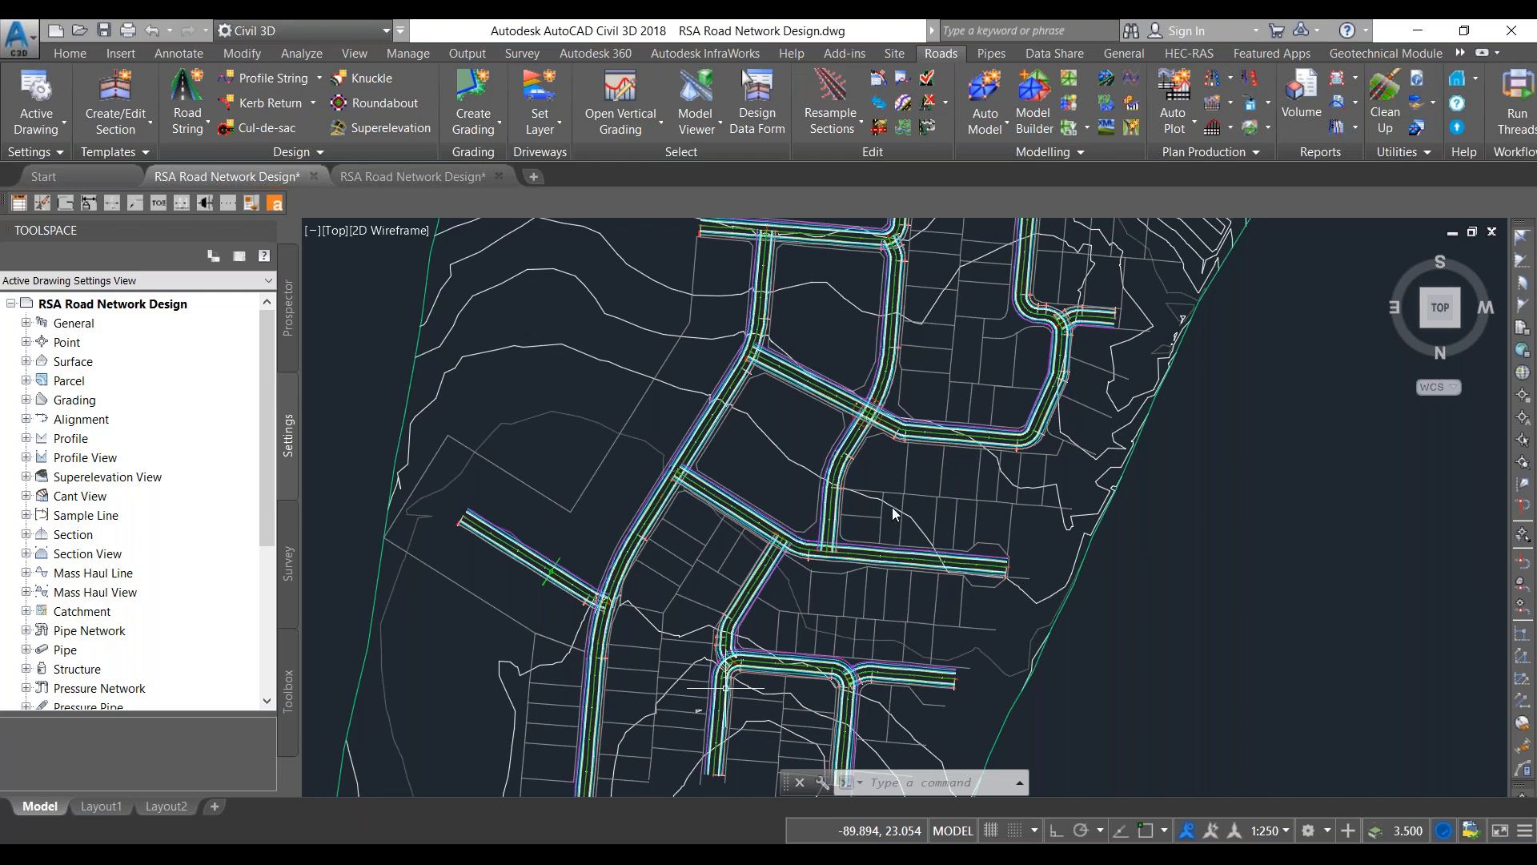
{"action": "scroll", "coordinate": [892, 507], "scroll_direction": "down", "scroll_amount": 2}
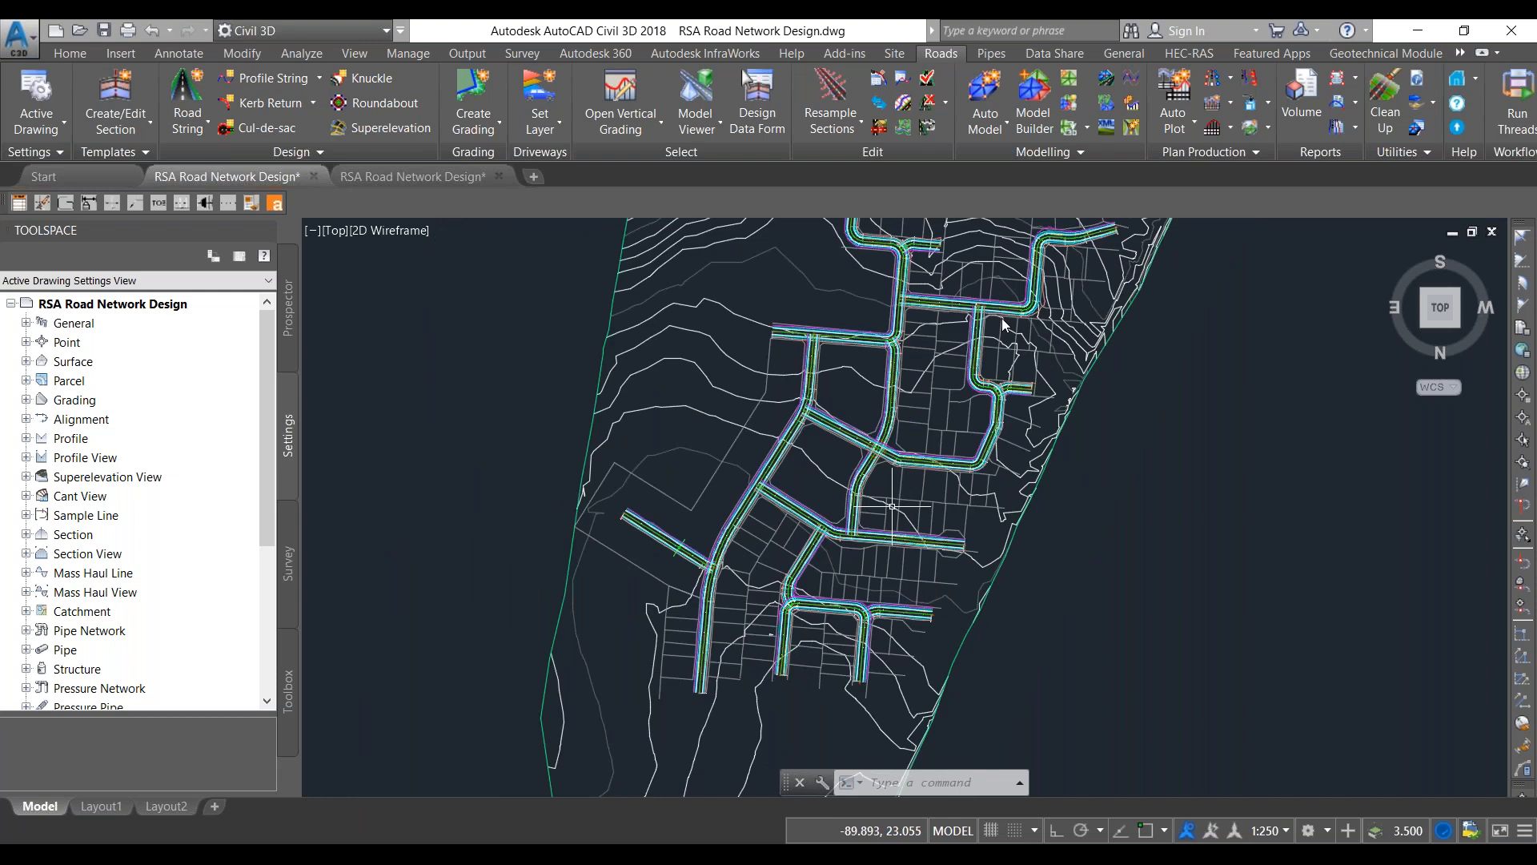
{"action": "scroll", "coordinate": [734, 602], "scroll_direction": "up", "scroll_amount": 2}
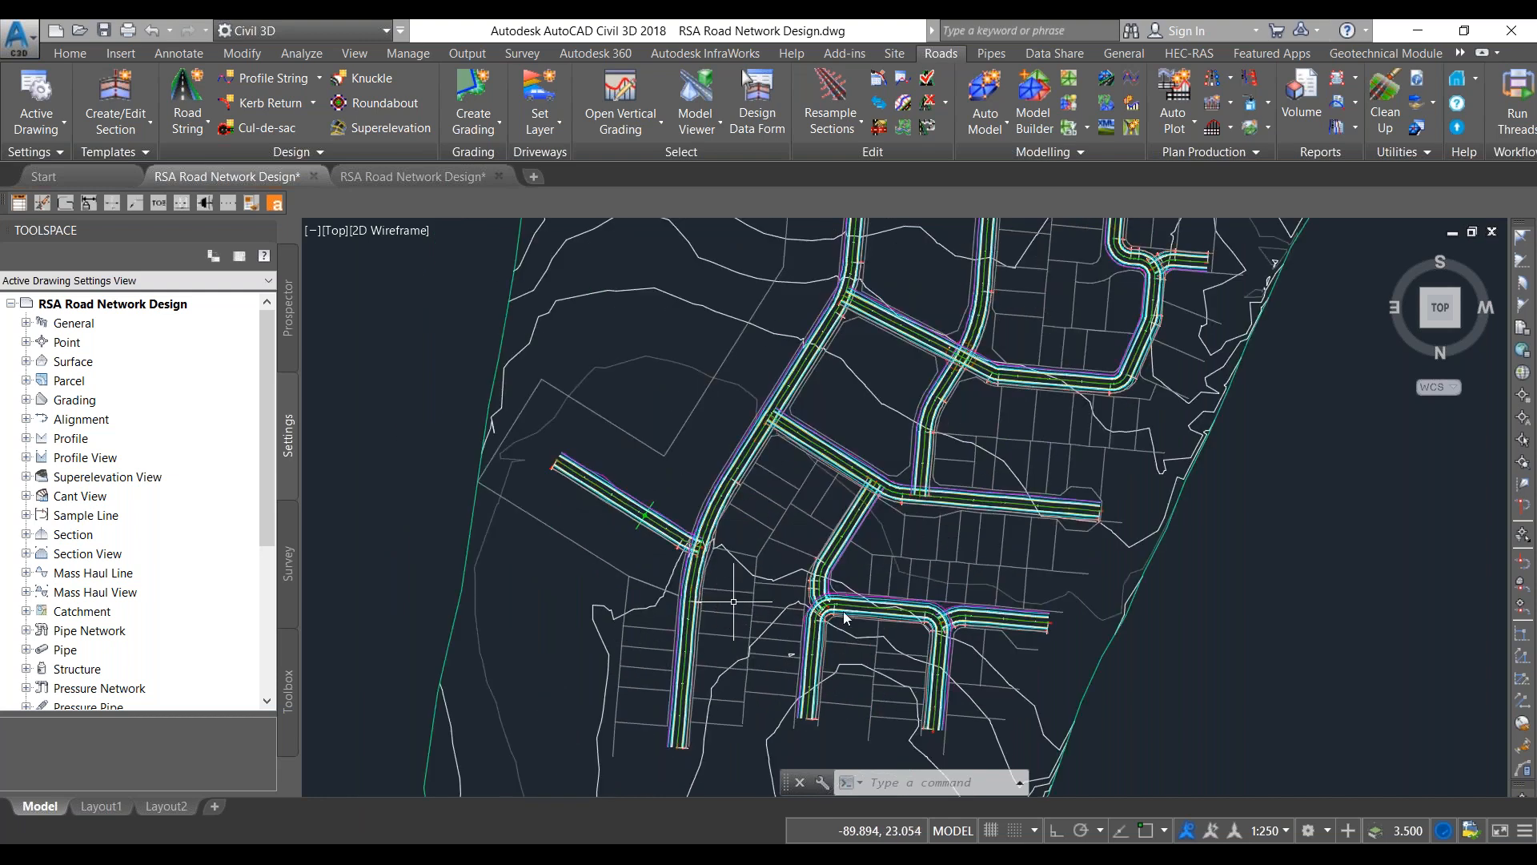
{"action": "scroll", "coordinate": [943, 612], "scroll_direction": "up", "scroll_amount": 8}
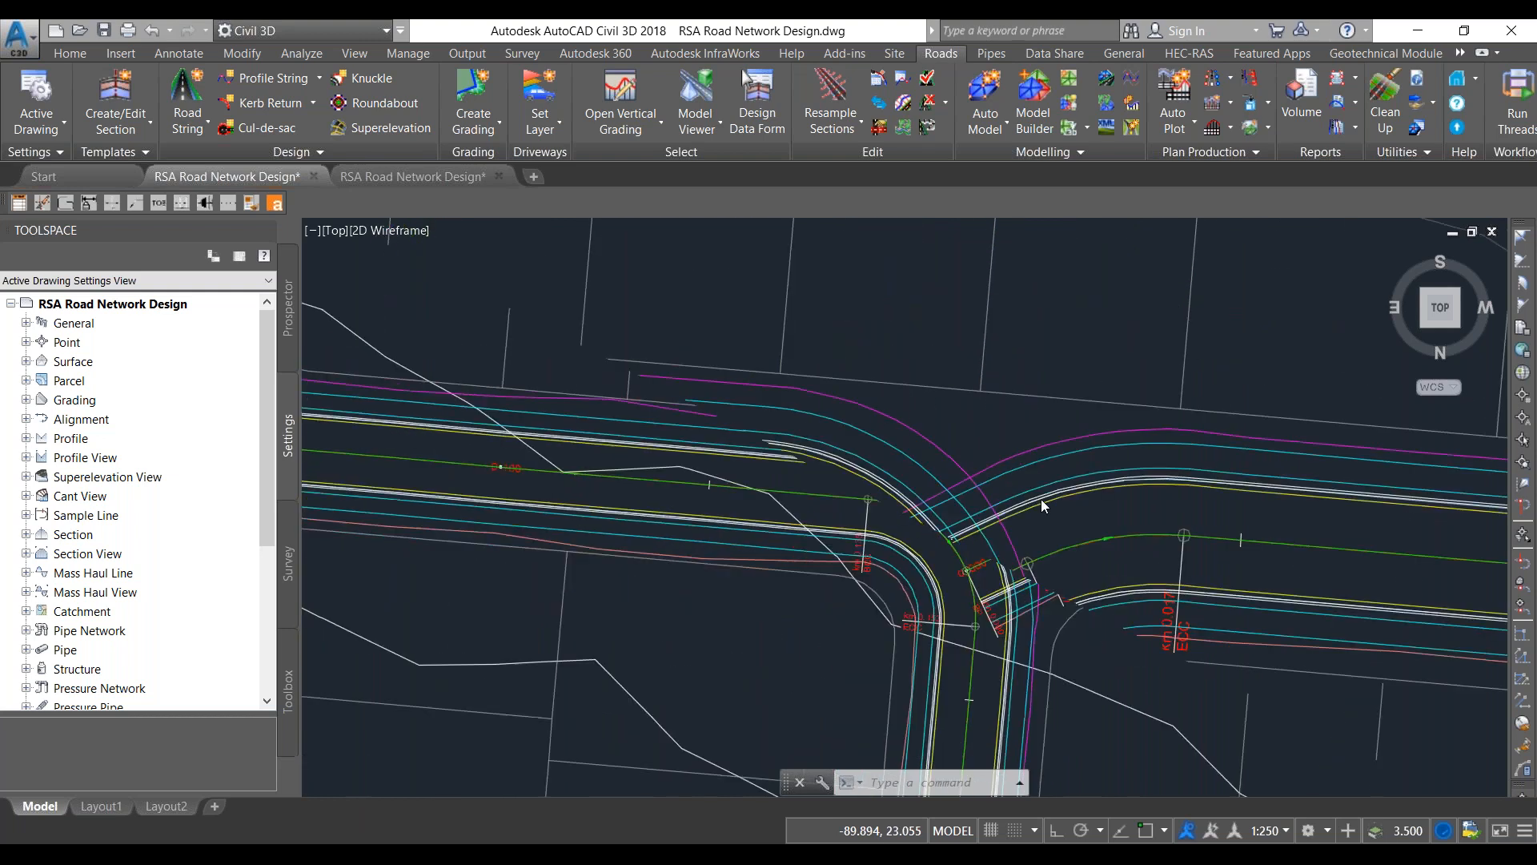
{"action": "scroll", "coordinate": [1043, 506], "scroll_direction": "down", "scroll_amount": 5}
{"action": "scroll", "coordinate": [783, 435], "scroll_direction": "down", "scroll_amount": 3}
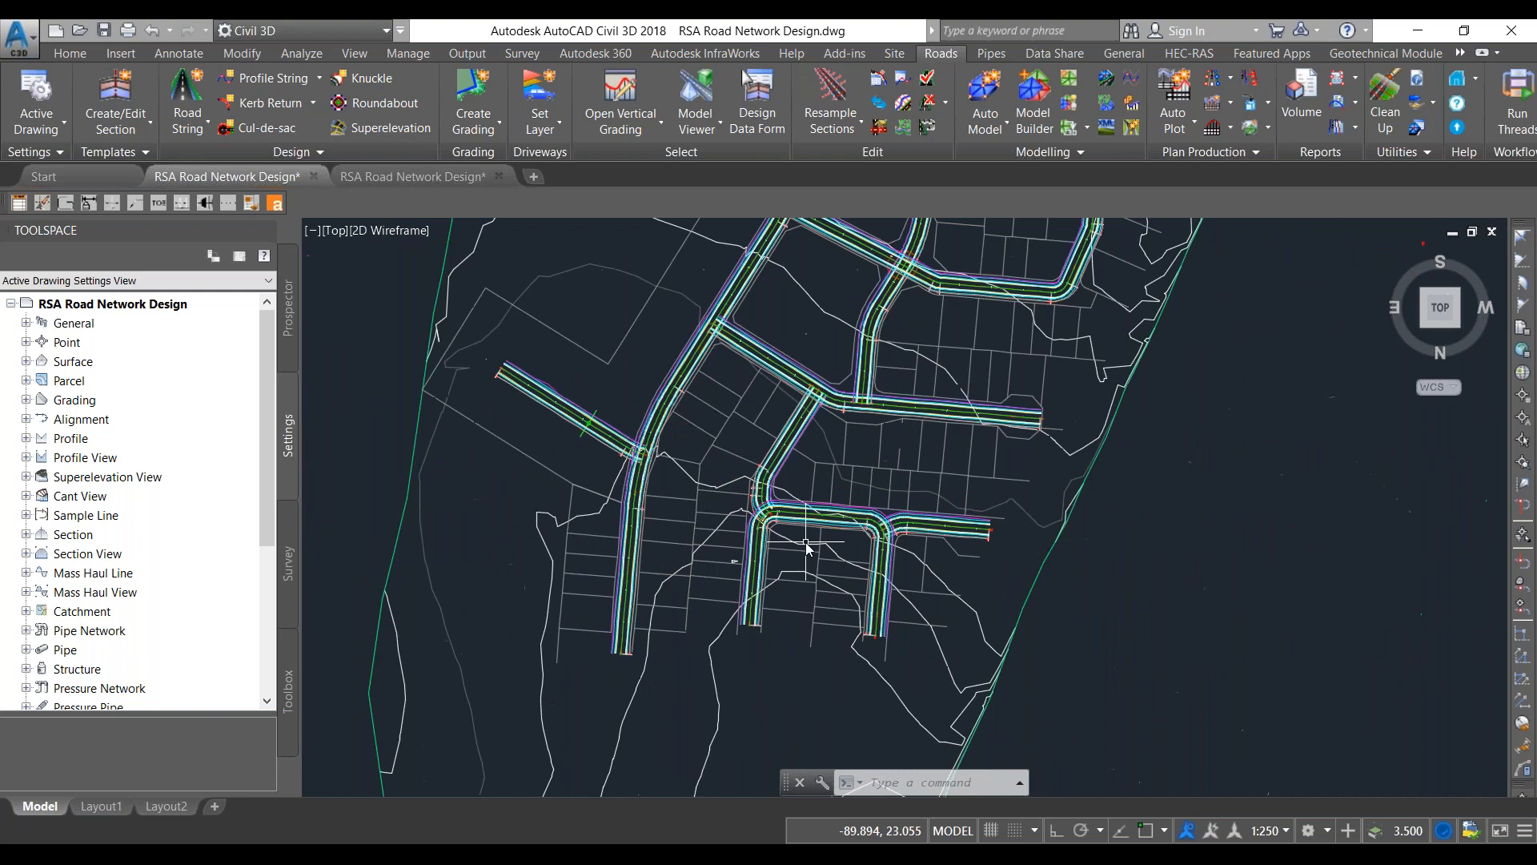
{"action": "scroll", "coordinate": [646, 398], "scroll_direction": "up", "scroll_amount": 3}
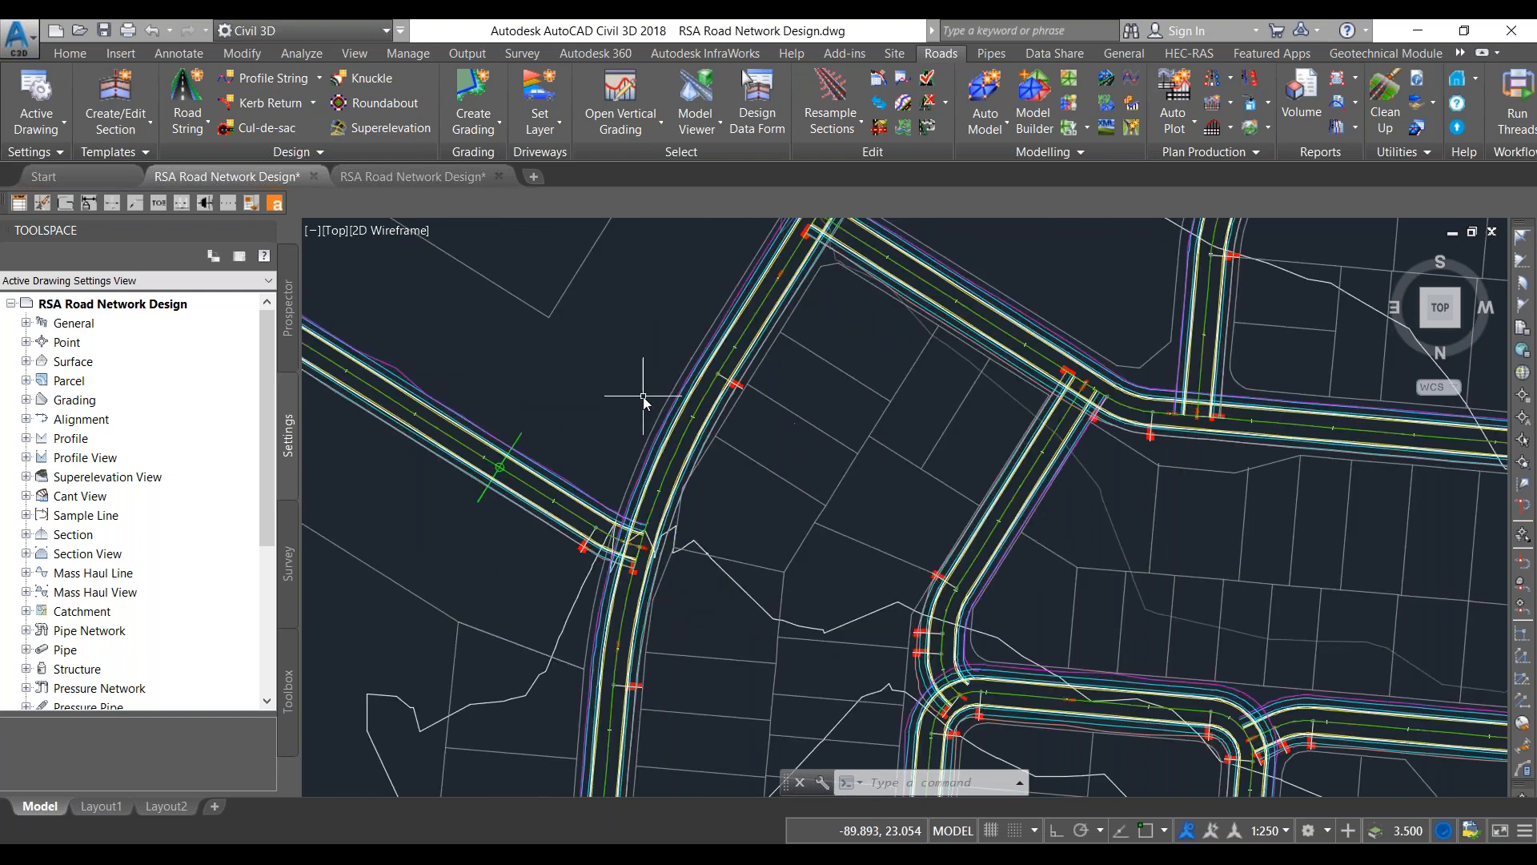
{"action": "scroll", "coordinate": [790, 549], "scroll_direction": "down", "scroll_amount": 5}
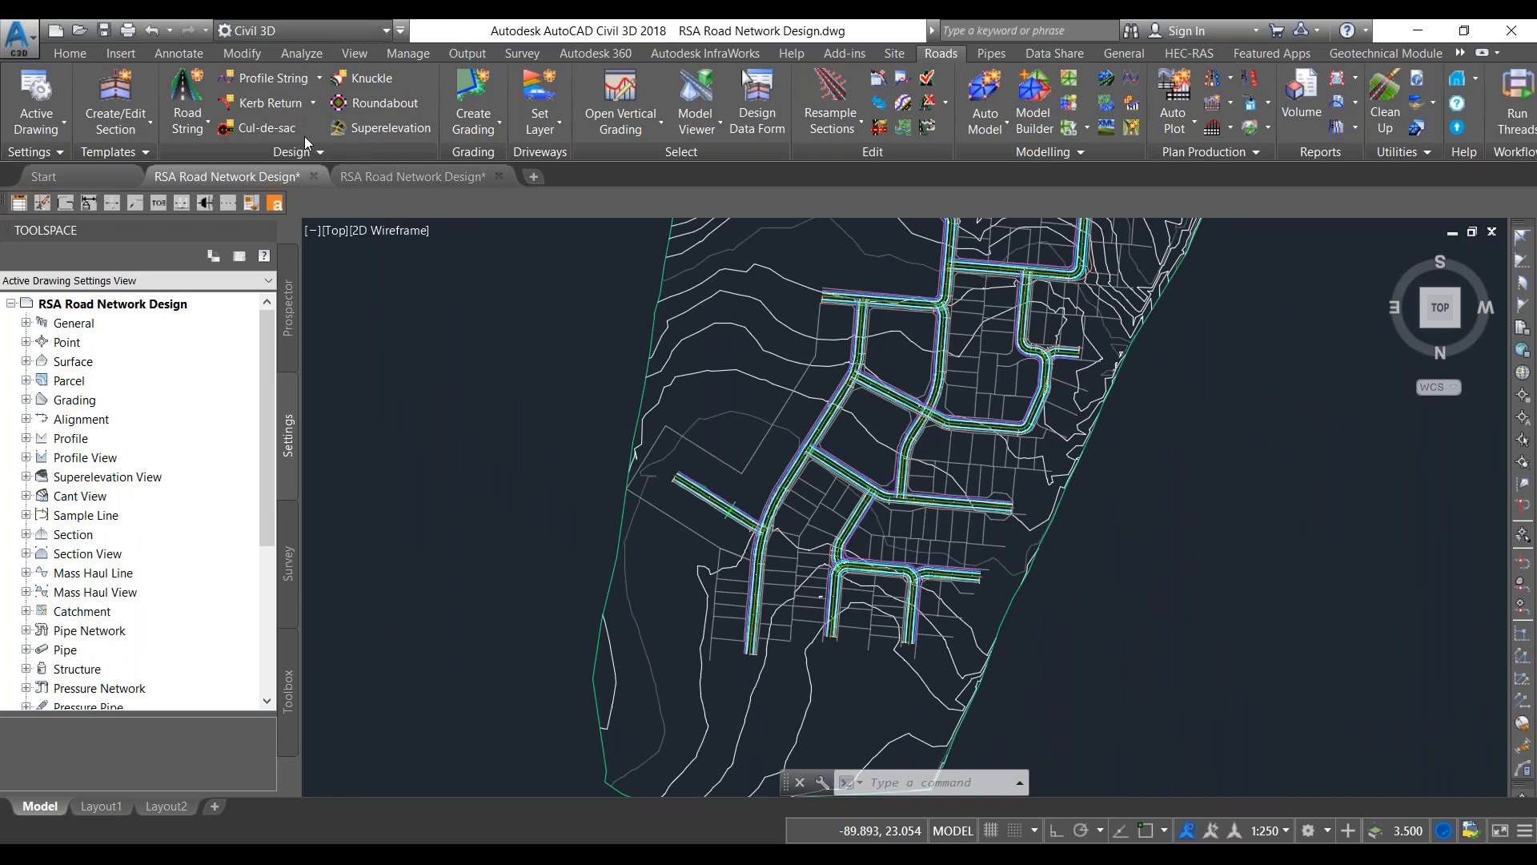
Step: Close the Perth St vertical grading editor and create kerb returns at the road intersections with a default radius of 10.000
{"action": "left_click", "coordinate": [264, 102]}
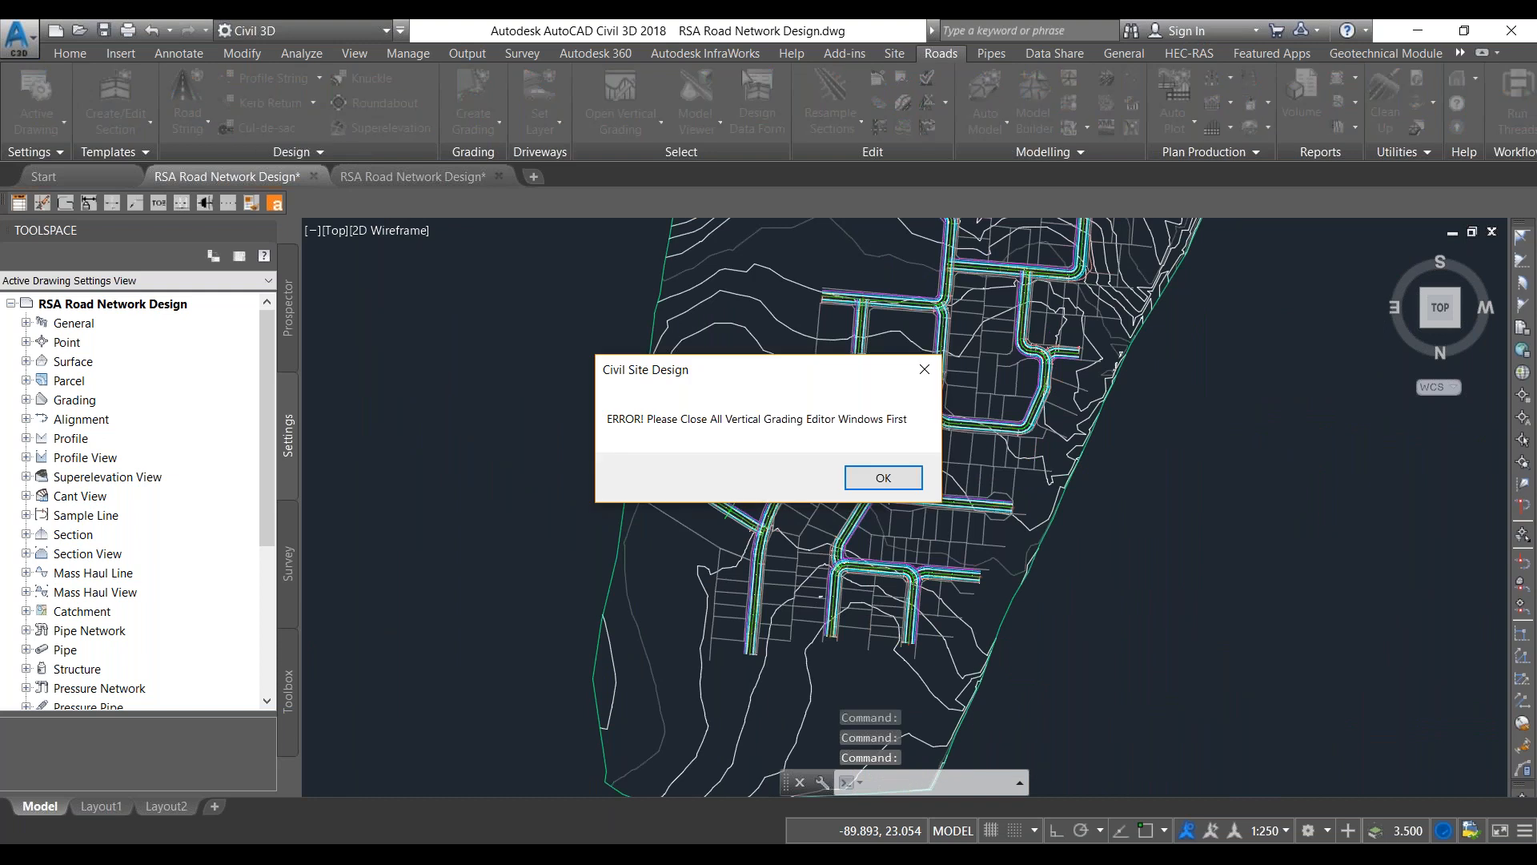
{"action": "left_click", "coordinate": [883, 478]}
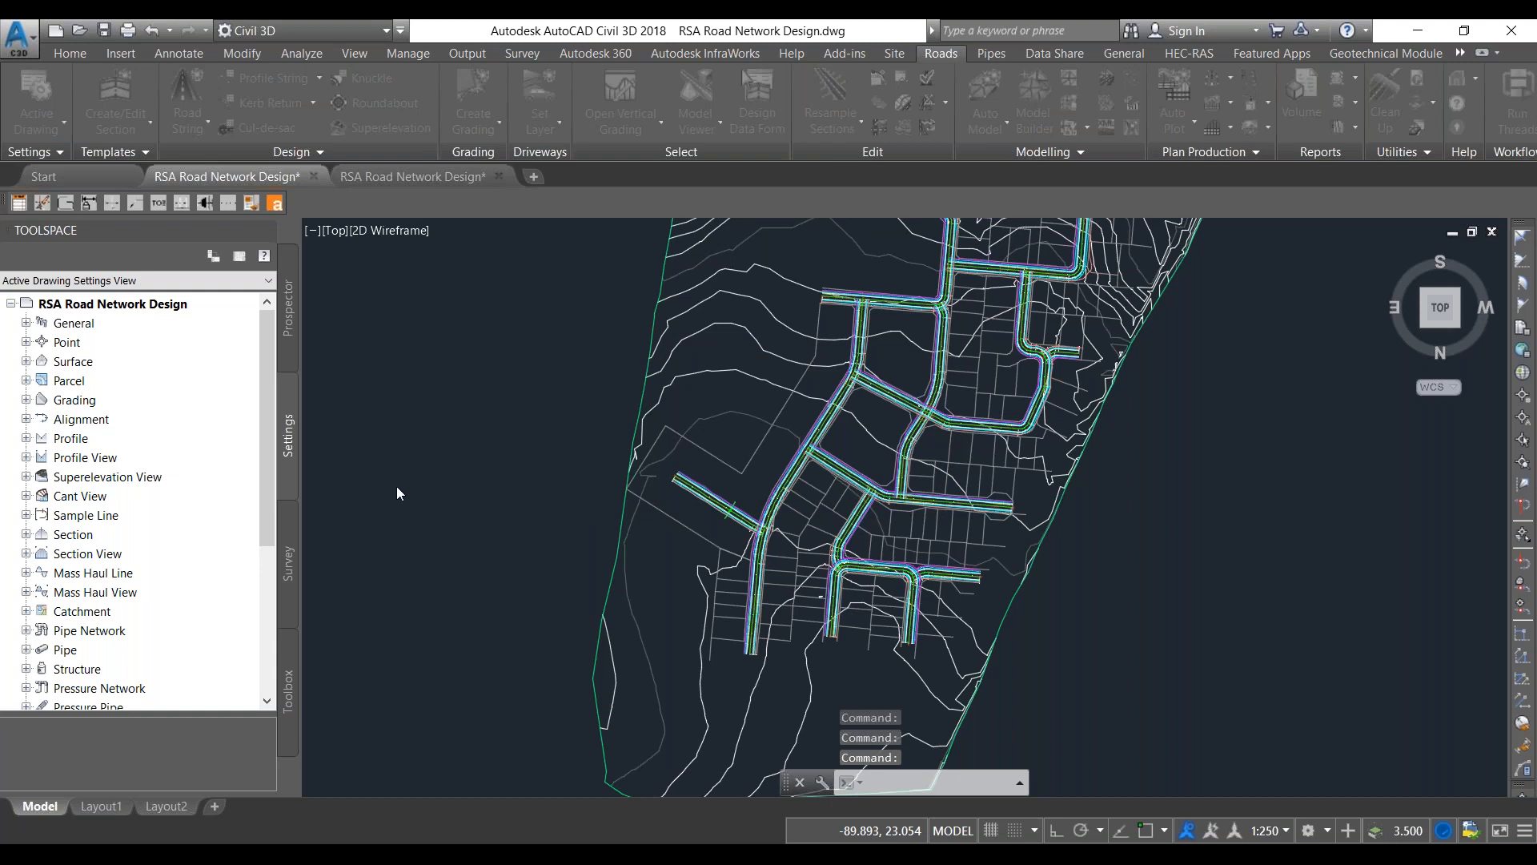
{"action": "key", "text": "Escape"}
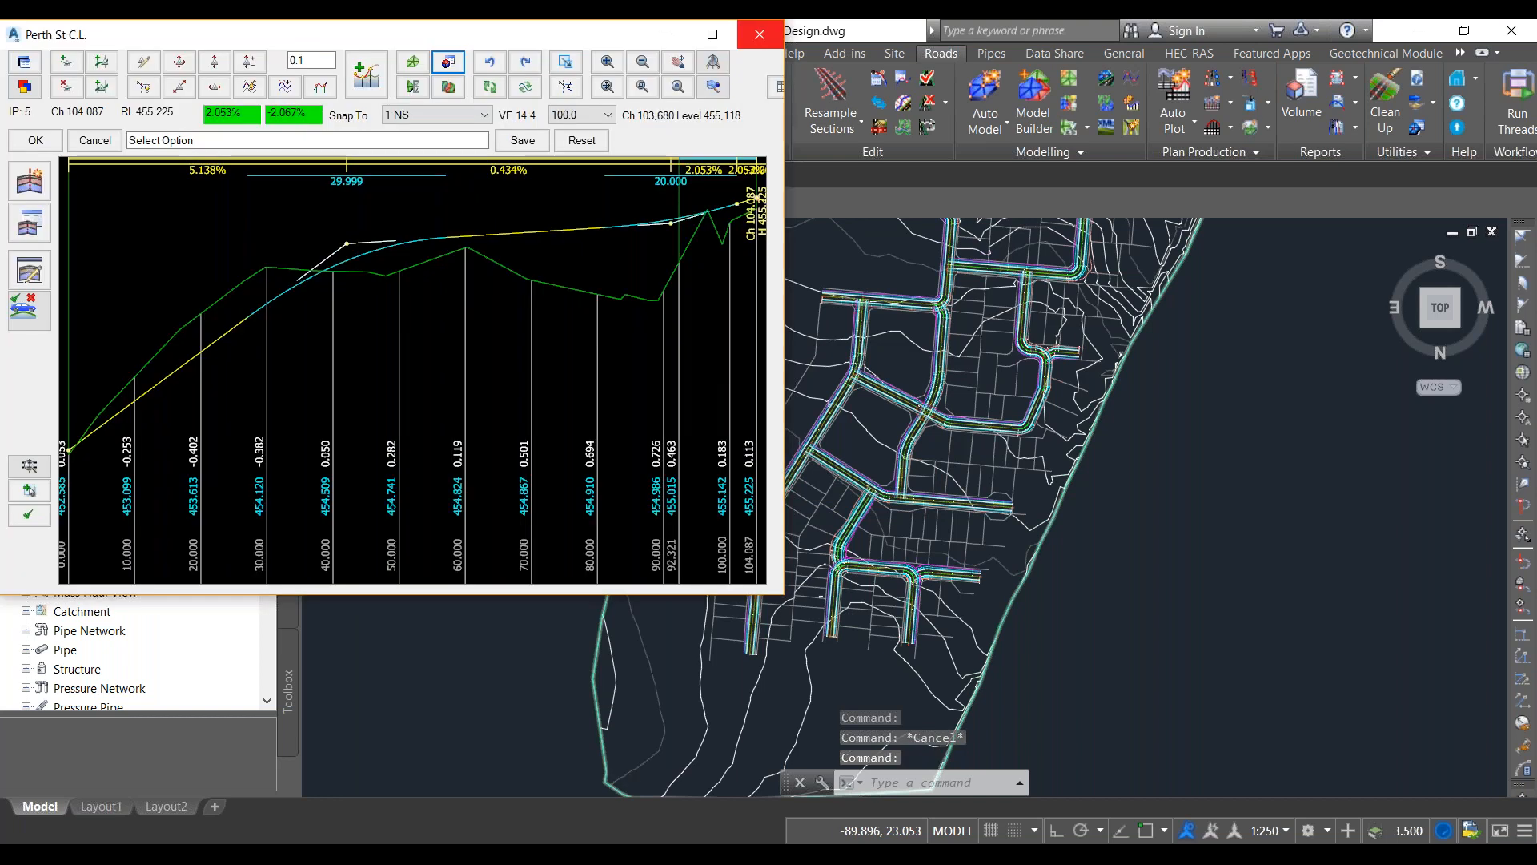
{"action": "left_click", "coordinate": [762, 34]}
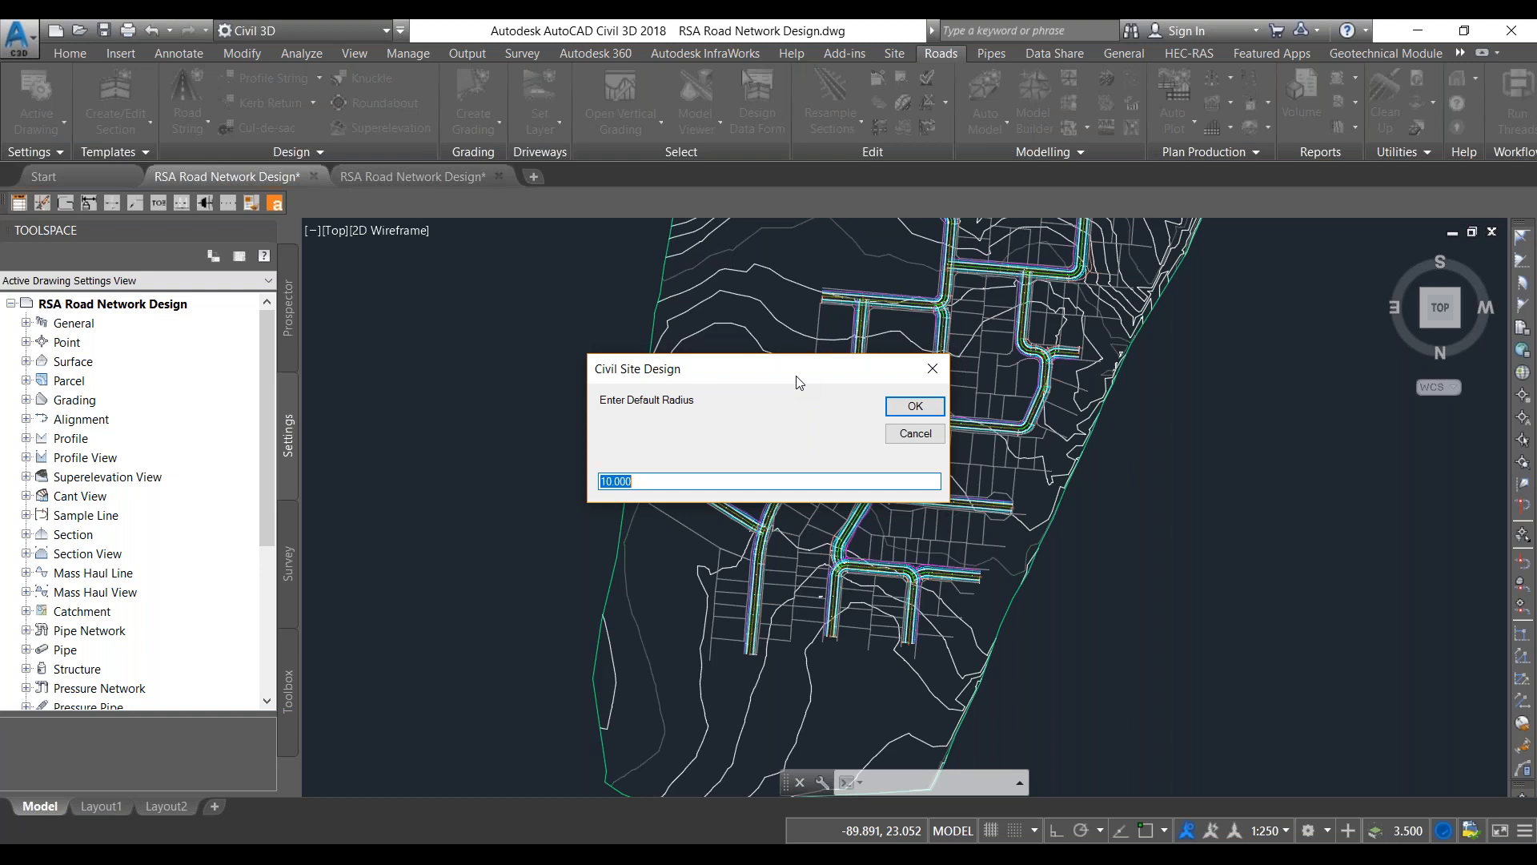
{"action": "key", "text": "Return"}
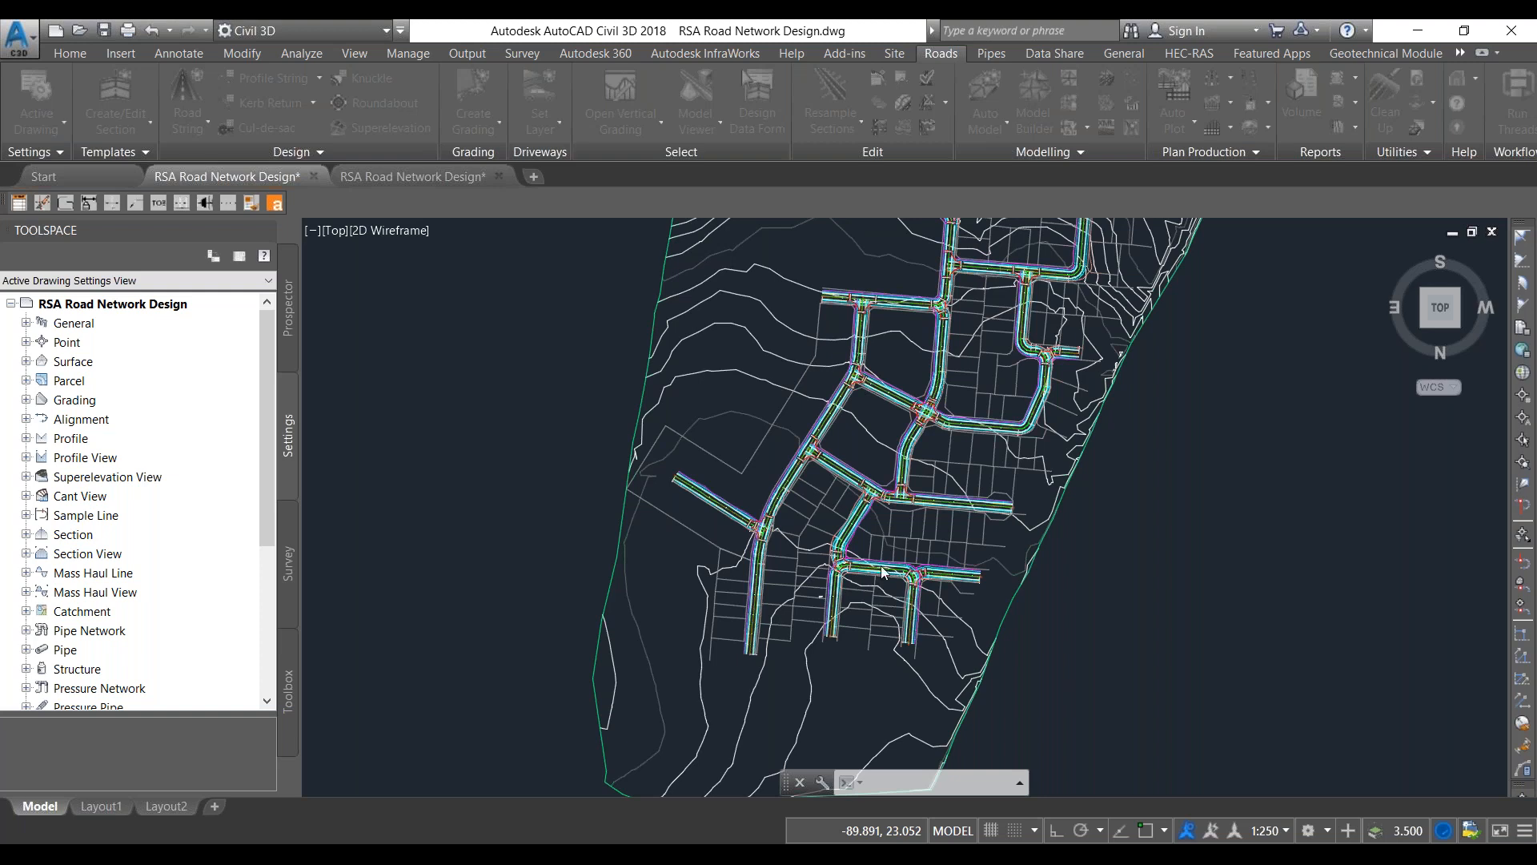
Step: Inspect the kerb returns at the intersections throughout the road network
{"action": "scroll", "coordinate": [882, 571], "scroll_direction": "up", "scroll_amount": 8}
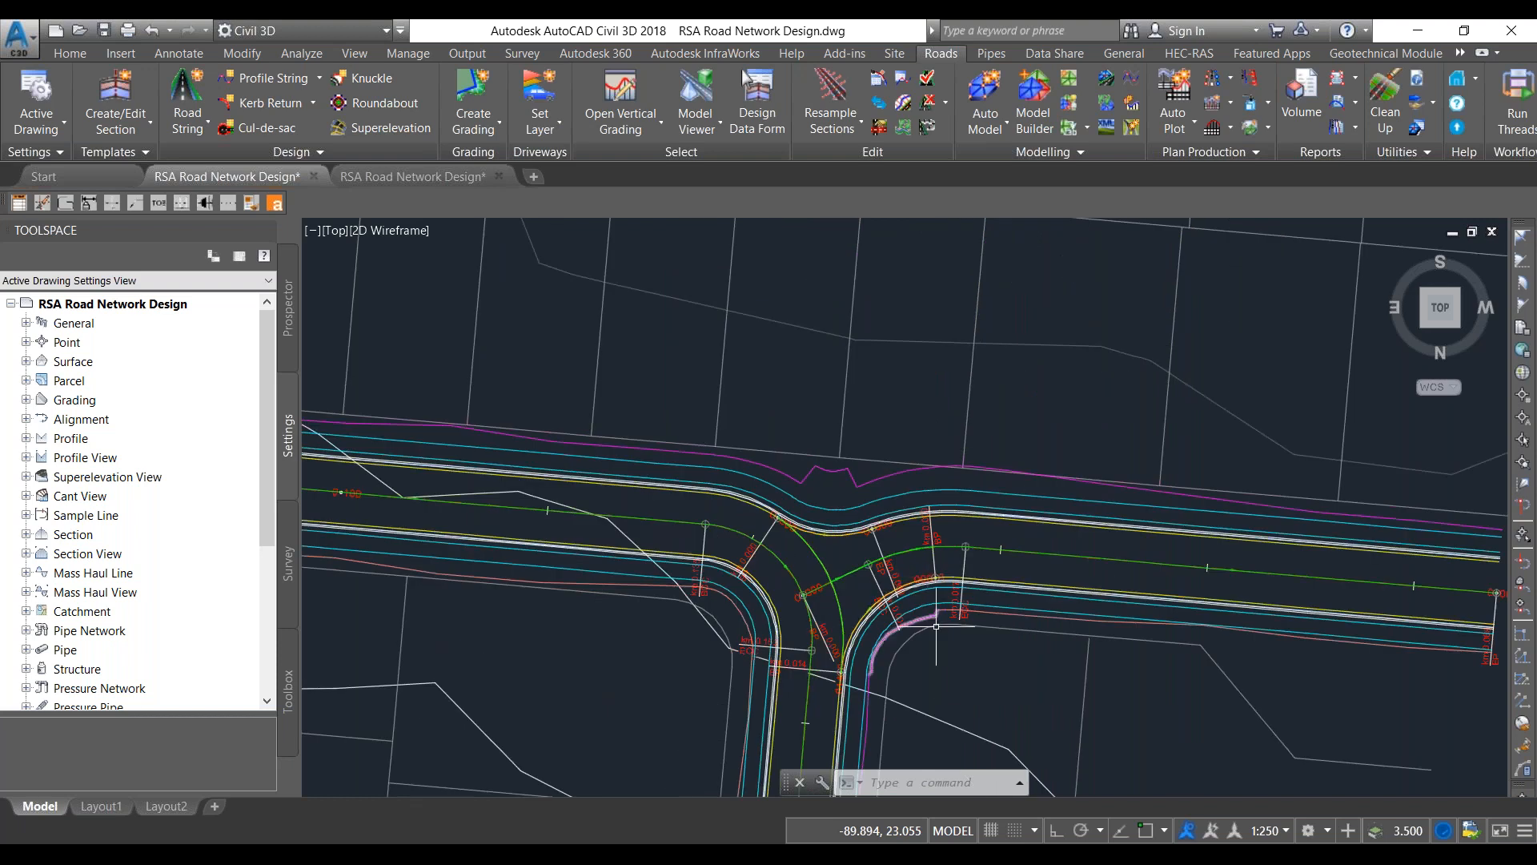
{"action": "scroll", "coordinate": [934, 672], "scroll_direction": "down", "scroll_amount": 4}
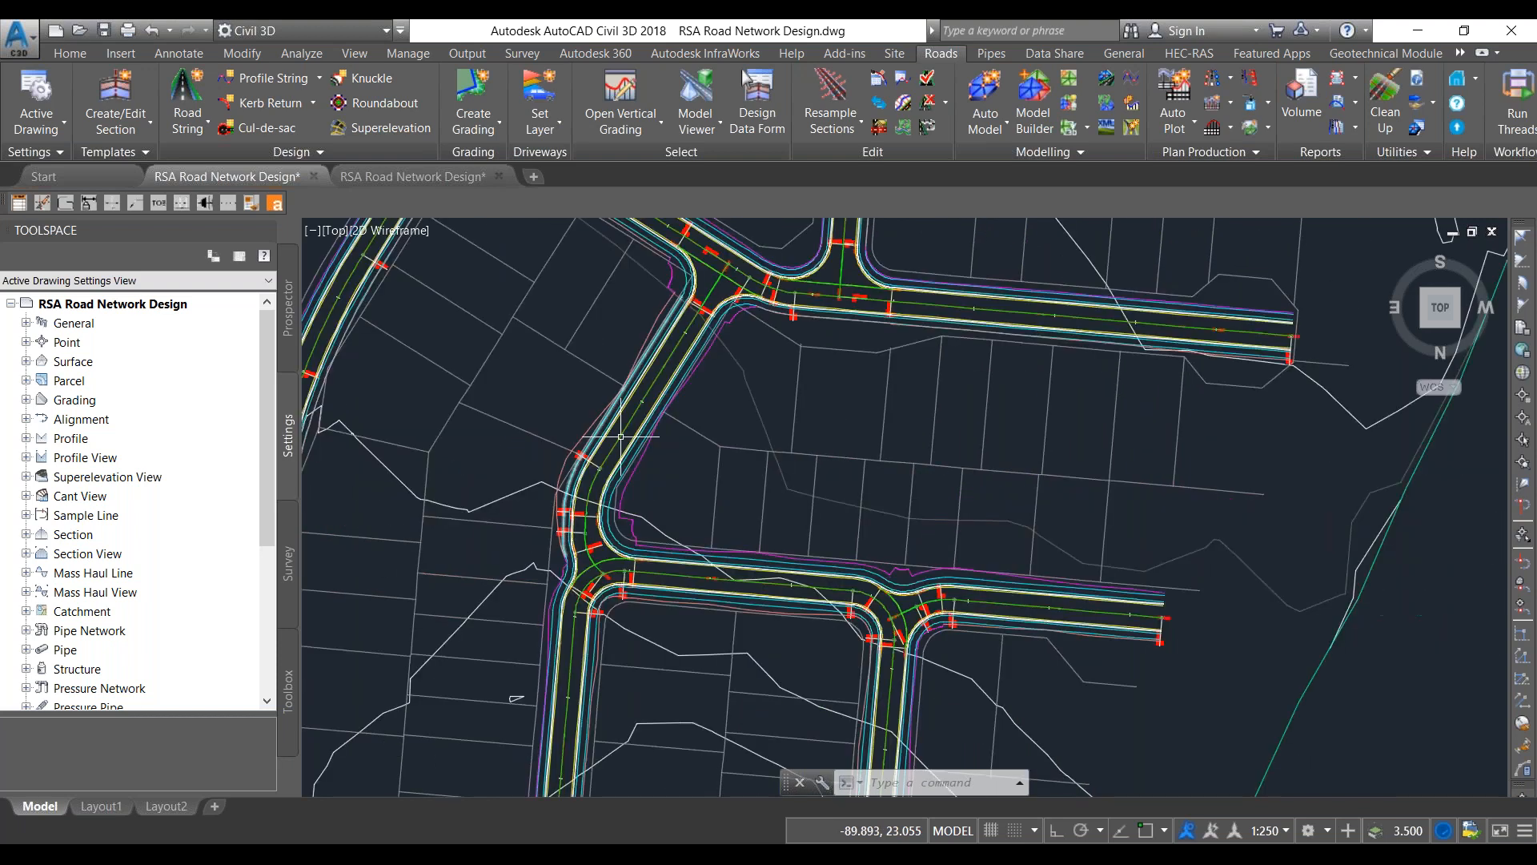
{"action": "scroll", "coordinate": [660, 543], "scroll_direction": "down", "scroll_amount": 5}
{"action": "scroll", "coordinate": [481, 498], "scroll_direction": "up", "scroll_amount": 4}
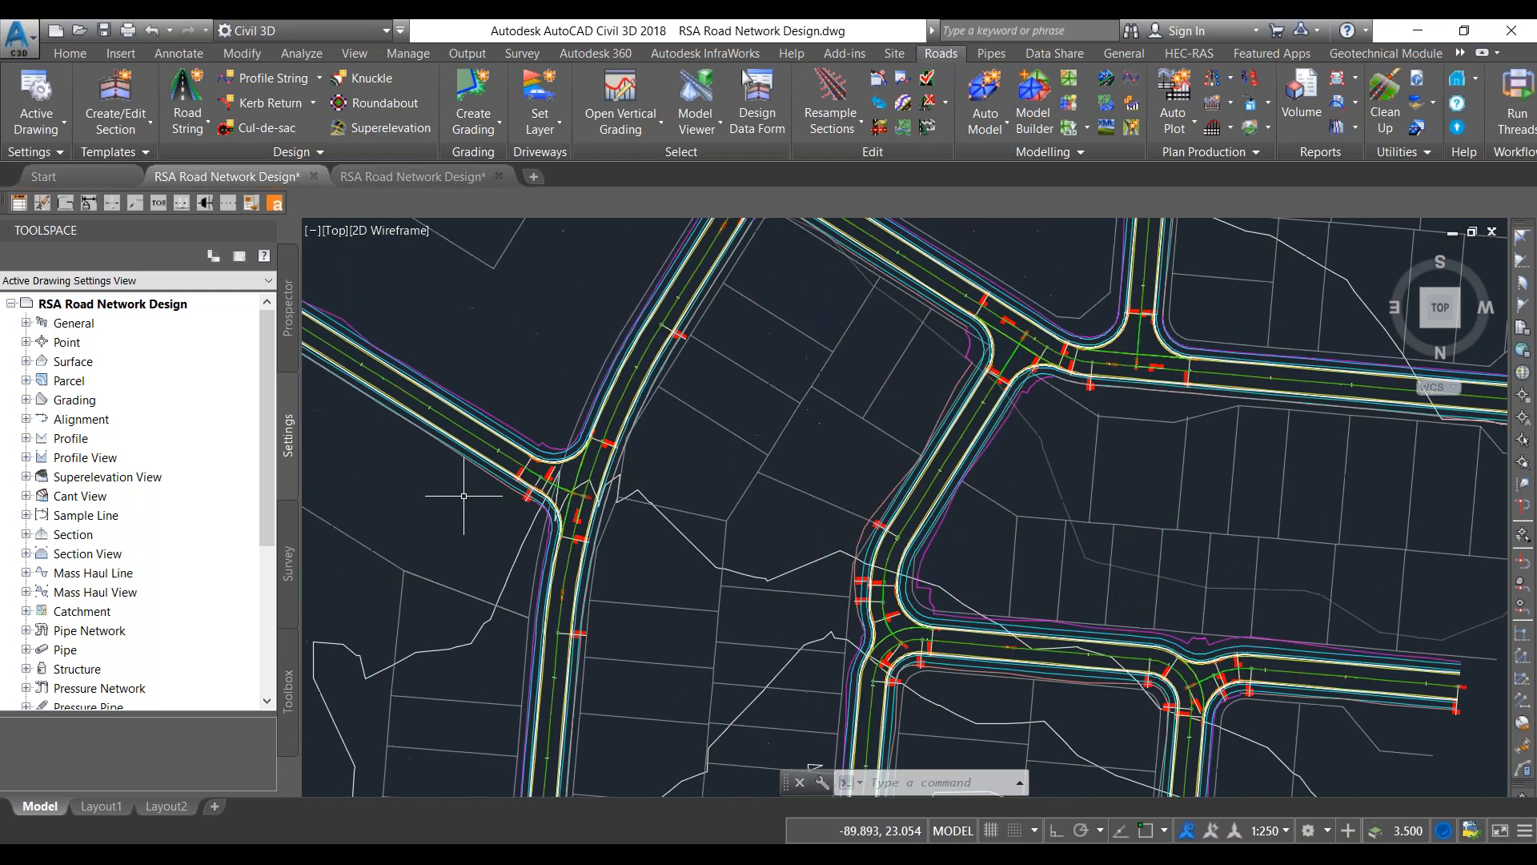
{"action": "scroll", "coordinate": [513, 485], "scroll_direction": "up", "scroll_amount": 2}
{"action": "scroll", "coordinate": [514, 485], "scroll_direction": "up", "scroll_amount": 2}
{"action": "scroll", "coordinate": [597, 592], "scroll_direction": "down", "scroll_amount": 8}
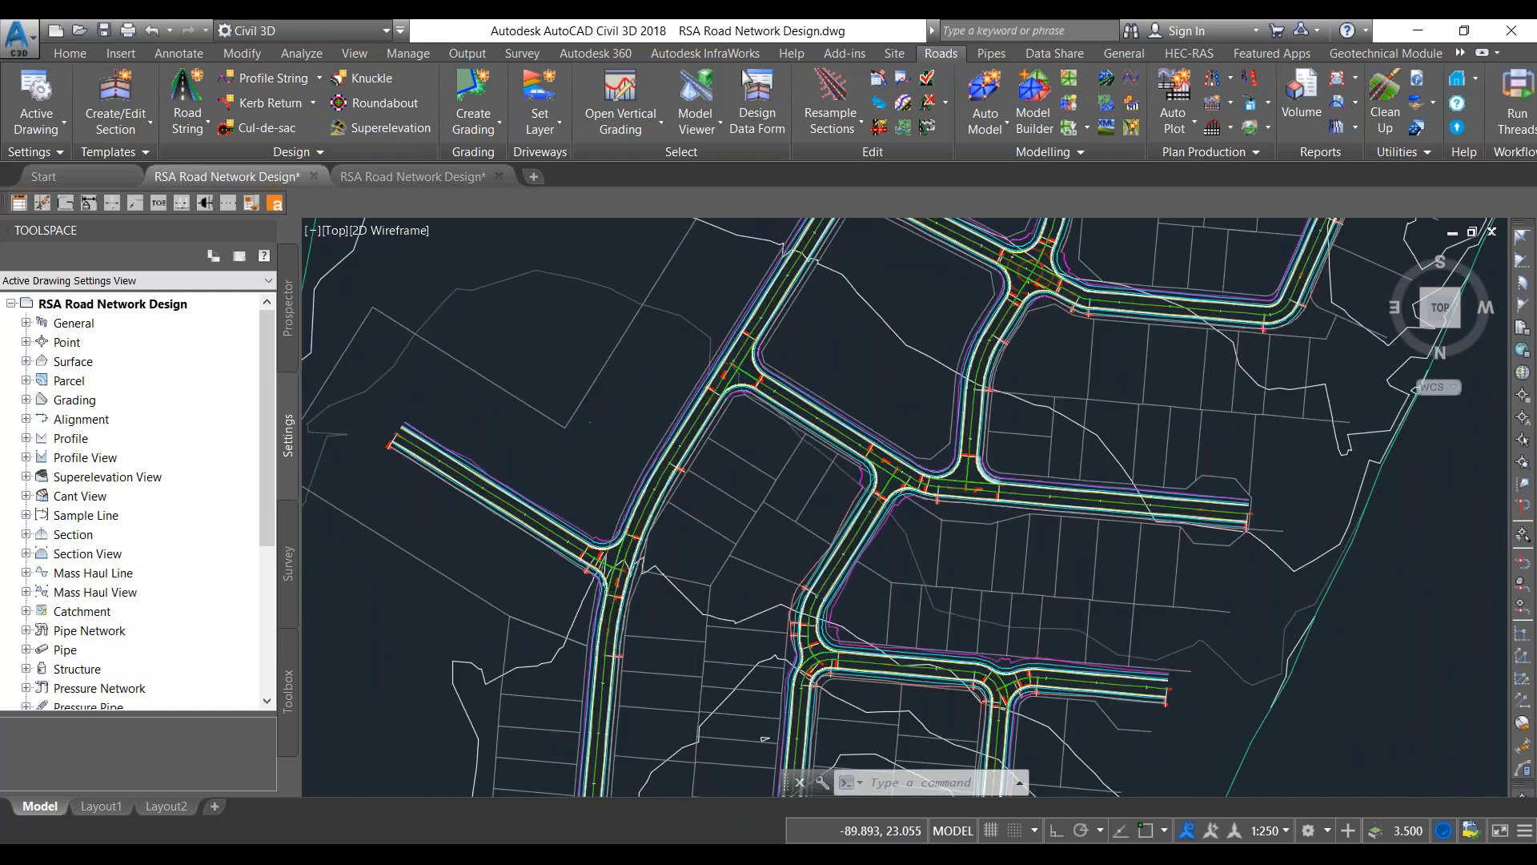
{"action": "scroll", "coordinate": [984, 474], "scroll_direction": "up", "scroll_amount": 8}
{"action": "scroll", "coordinate": [856, 573], "scroll_direction": "down", "scroll_amount": 6}
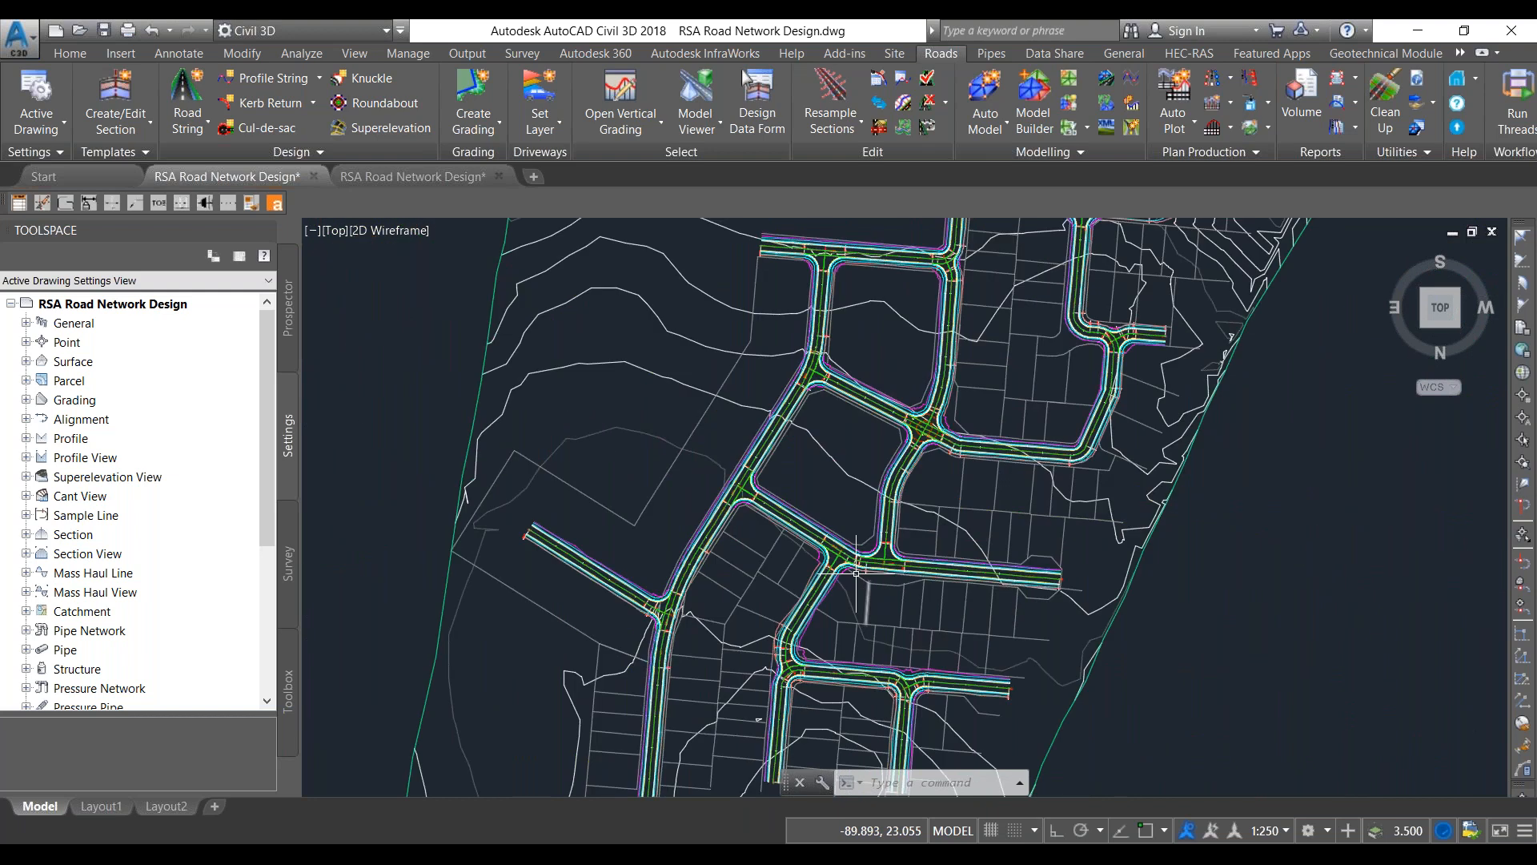
{"action": "middle_click_drag", "start_coordinate": [855, 573], "coordinate": [867, 656]}
{"action": "scroll", "coordinate": [964, 519], "scroll_direction": "down", "scroll_amount": 4}
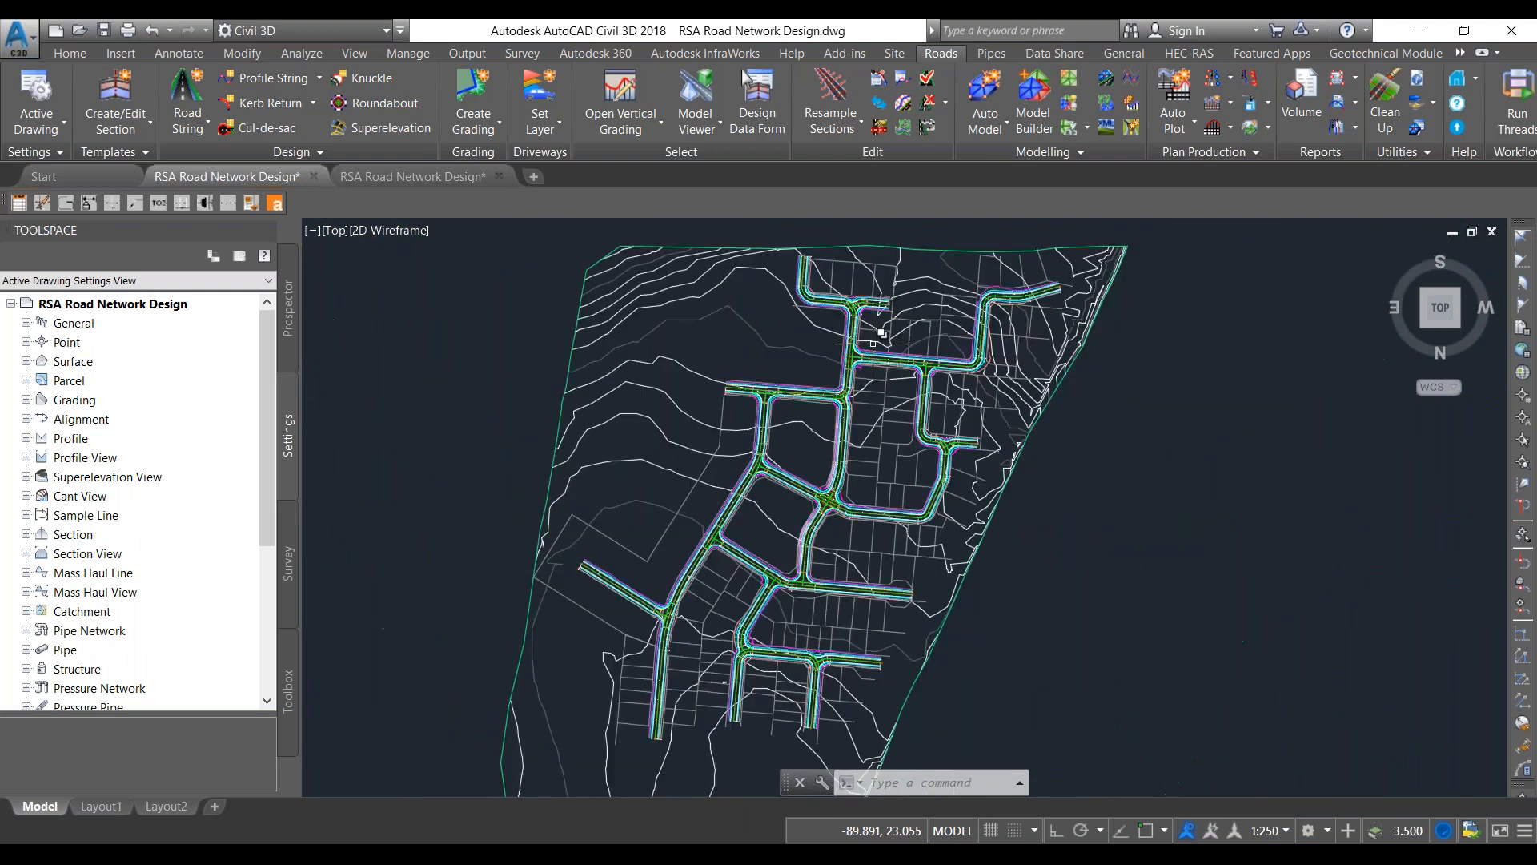
{"action": "scroll", "coordinate": [873, 343], "scroll_direction": "up", "scroll_amount": 7}
{"action": "scroll", "coordinate": [689, 311], "scroll_direction": "down", "scroll_amount": 2}
{"action": "scroll", "coordinate": [685, 312], "scroll_direction": "down", "scroll_amount": 5}
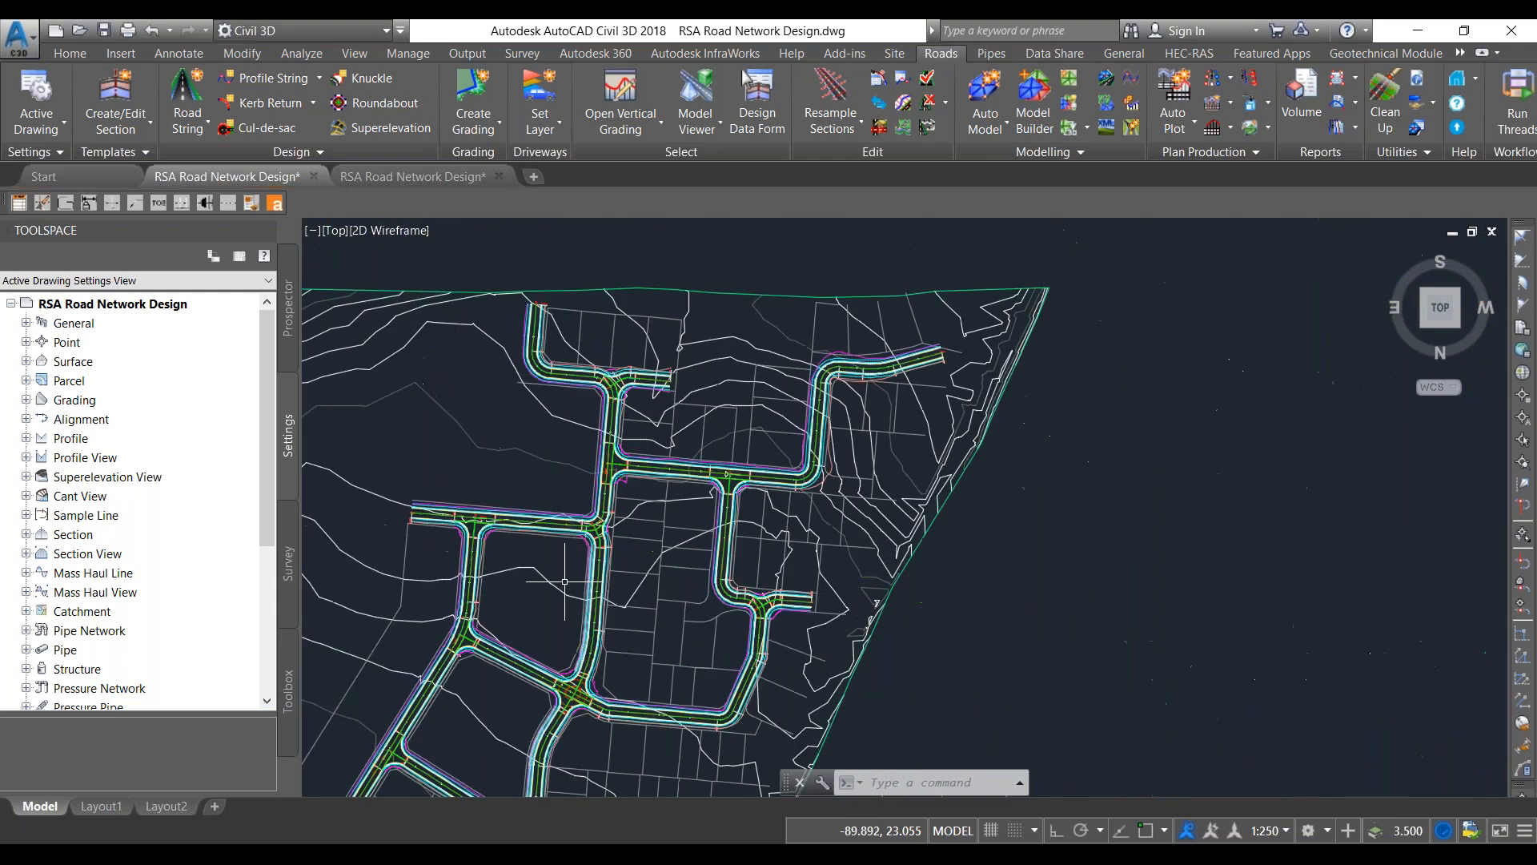
{"action": "scroll", "coordinate": [565, 582], "scroll_direction": "up", "scroll_amount": 3}
{"action": "scroll", "coordinate": [863, 481], "scroll_direction": "down", "scroll_amount": 3}
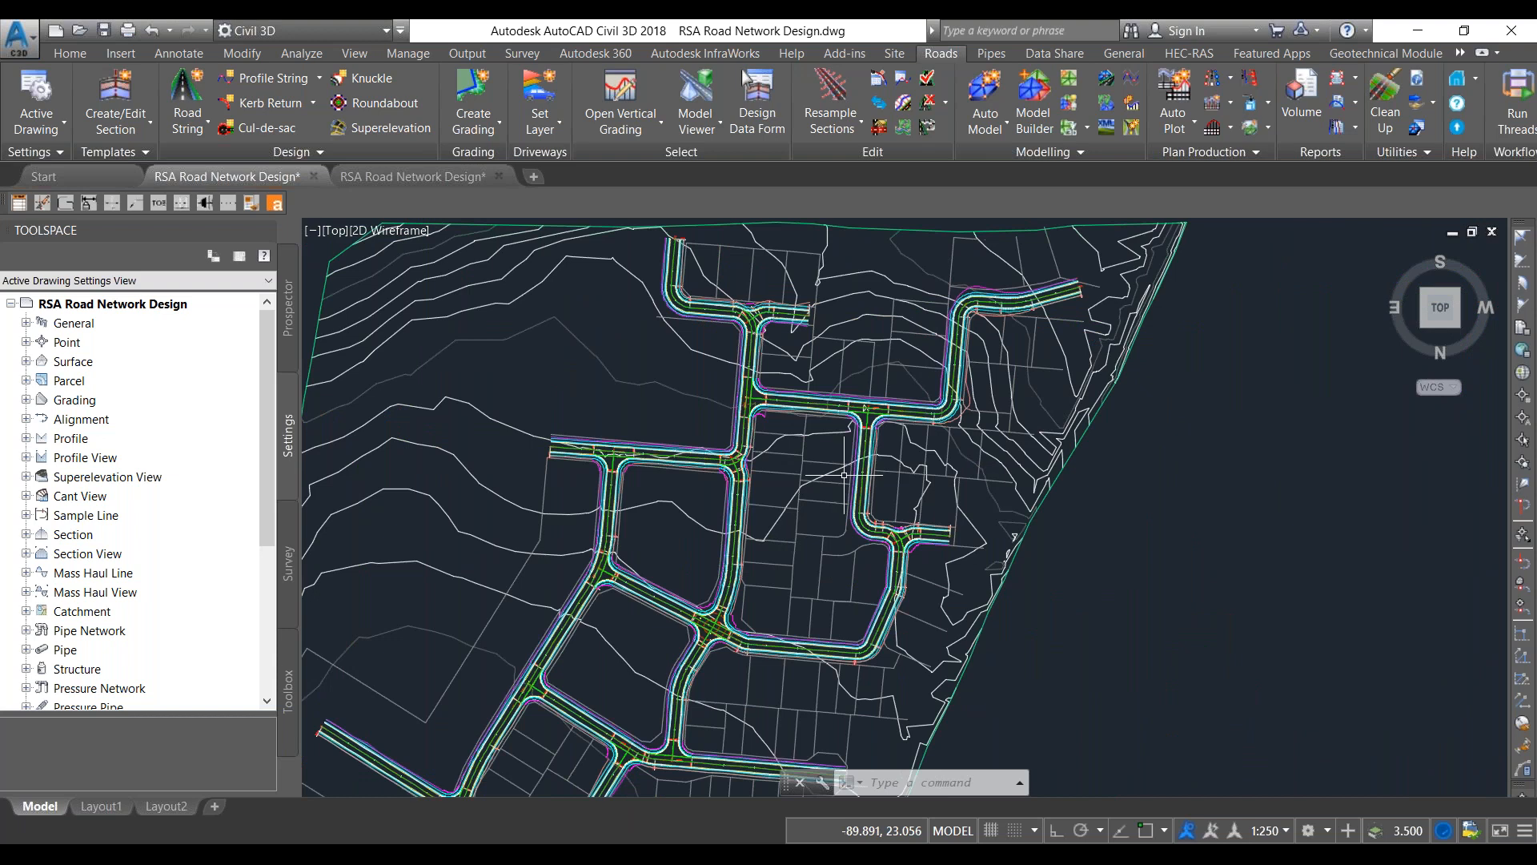
{"action": "scroll", "coordinate": [844, 474], "scroll_direction": "down", "scroll_amount": 4}
{"action": "scroll", "coordinate": [729, 542], "scroll_direction": "up", "scroll_amount": 4}
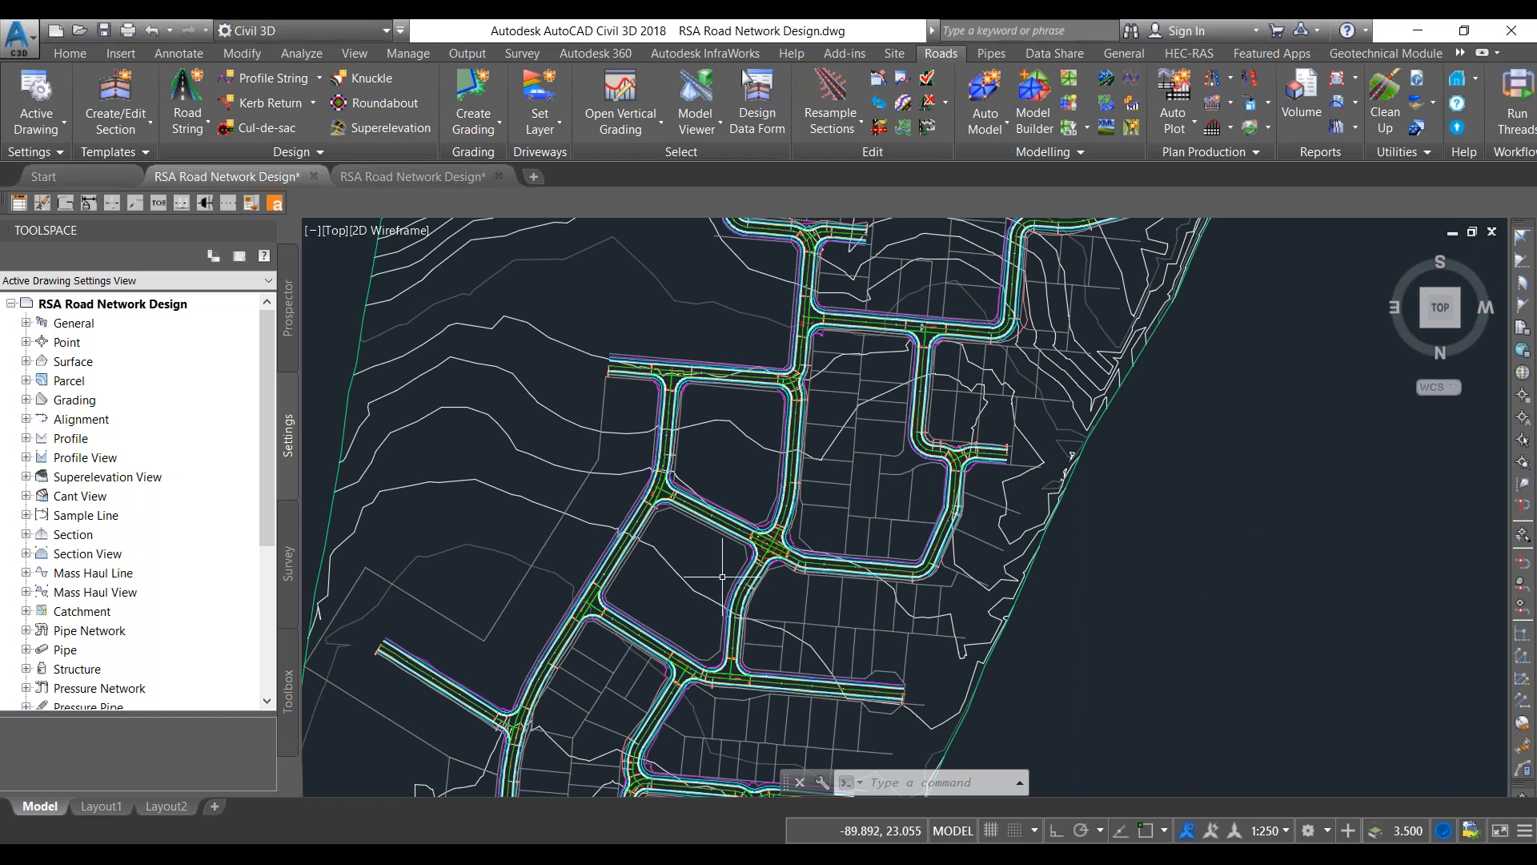
Step: Start a new cul-de-sac definition for the dead-end road where the lot boundaries widen around its end
{"action": "mouse_move", "coordinate": [722, 576]}
{"action": "scroll", "coordinate": [894, 730], "scroll_direction": "up", "scroll_amount": 4}
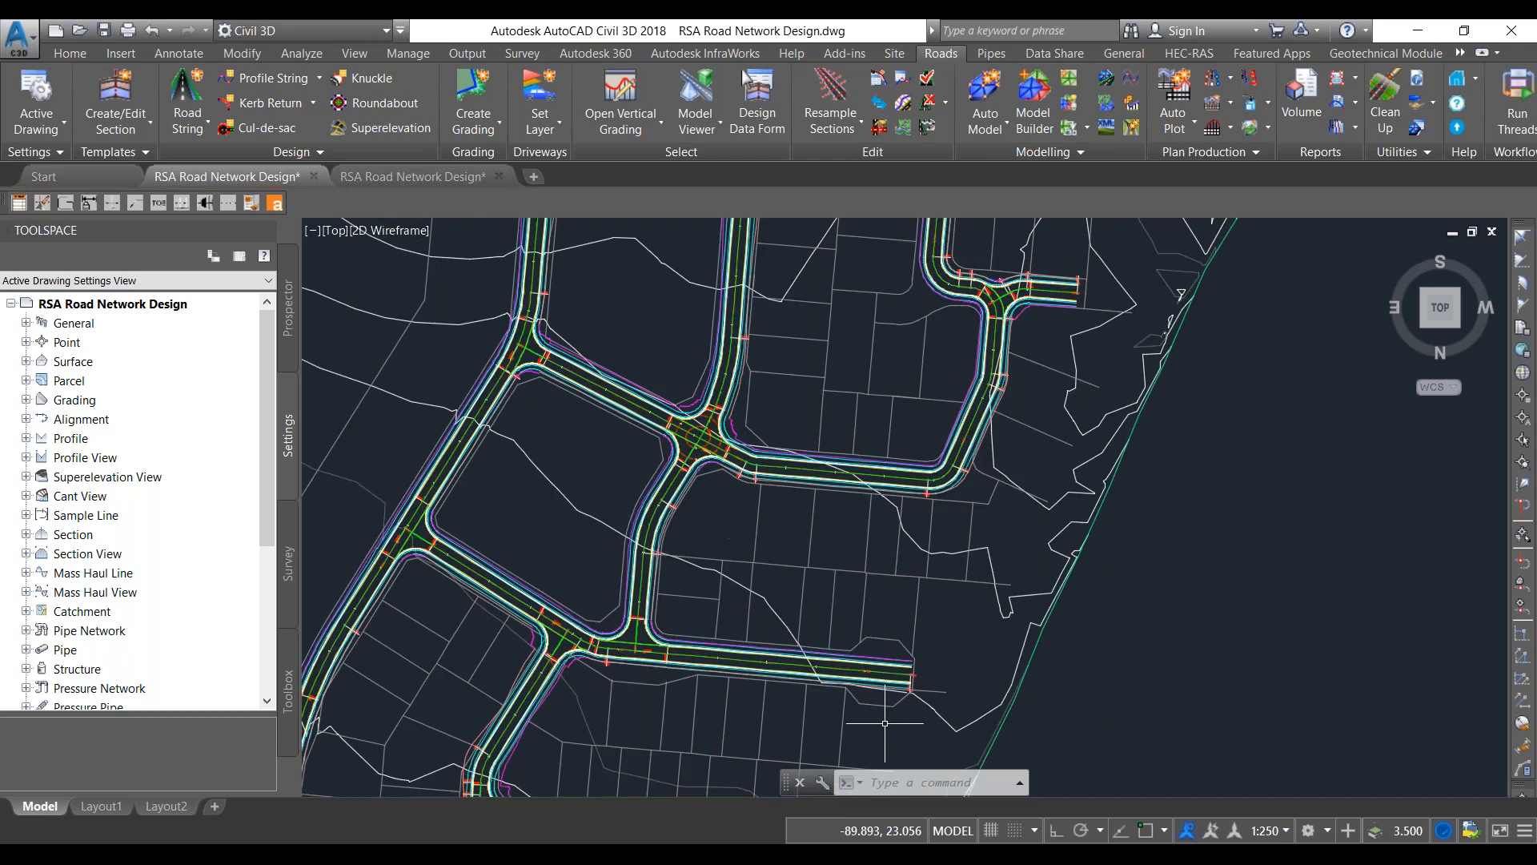
{"action": "scroll", "coordinate": [885, 719], "scroll_direction": "down", "scroll_amount": 6}
{"action": "scroll", "coordinate": [885, 719], "scroll_direction": "up", "scroll_amount": 6}
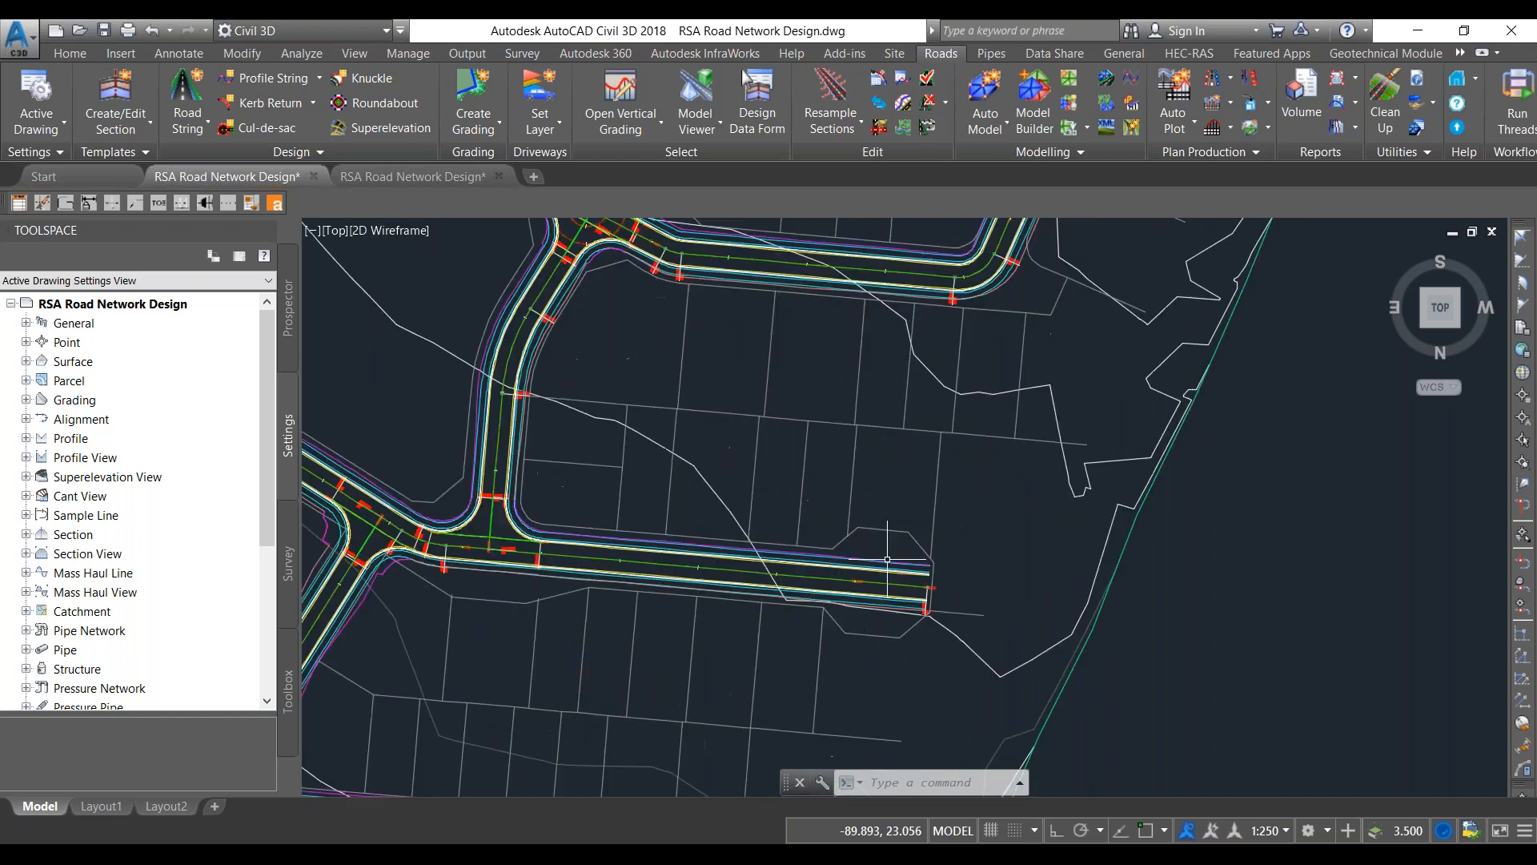
{"action": "scroll", "coordinate": [833, 559], "scroll_direction": "up", "scroll_amount": 3}
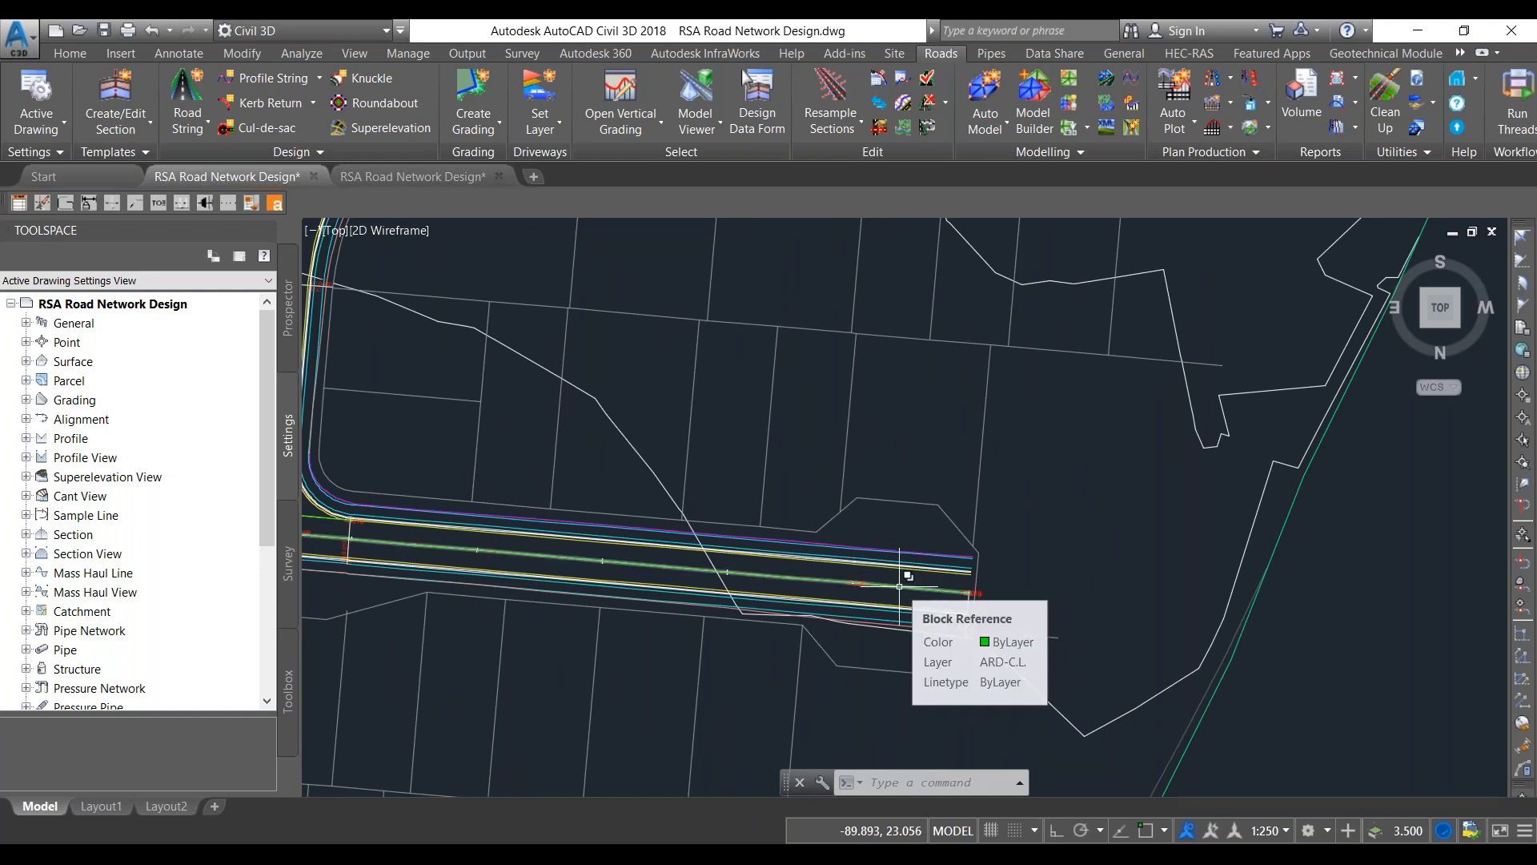
{"action": "left_click", "coordinate": [285, 129]}
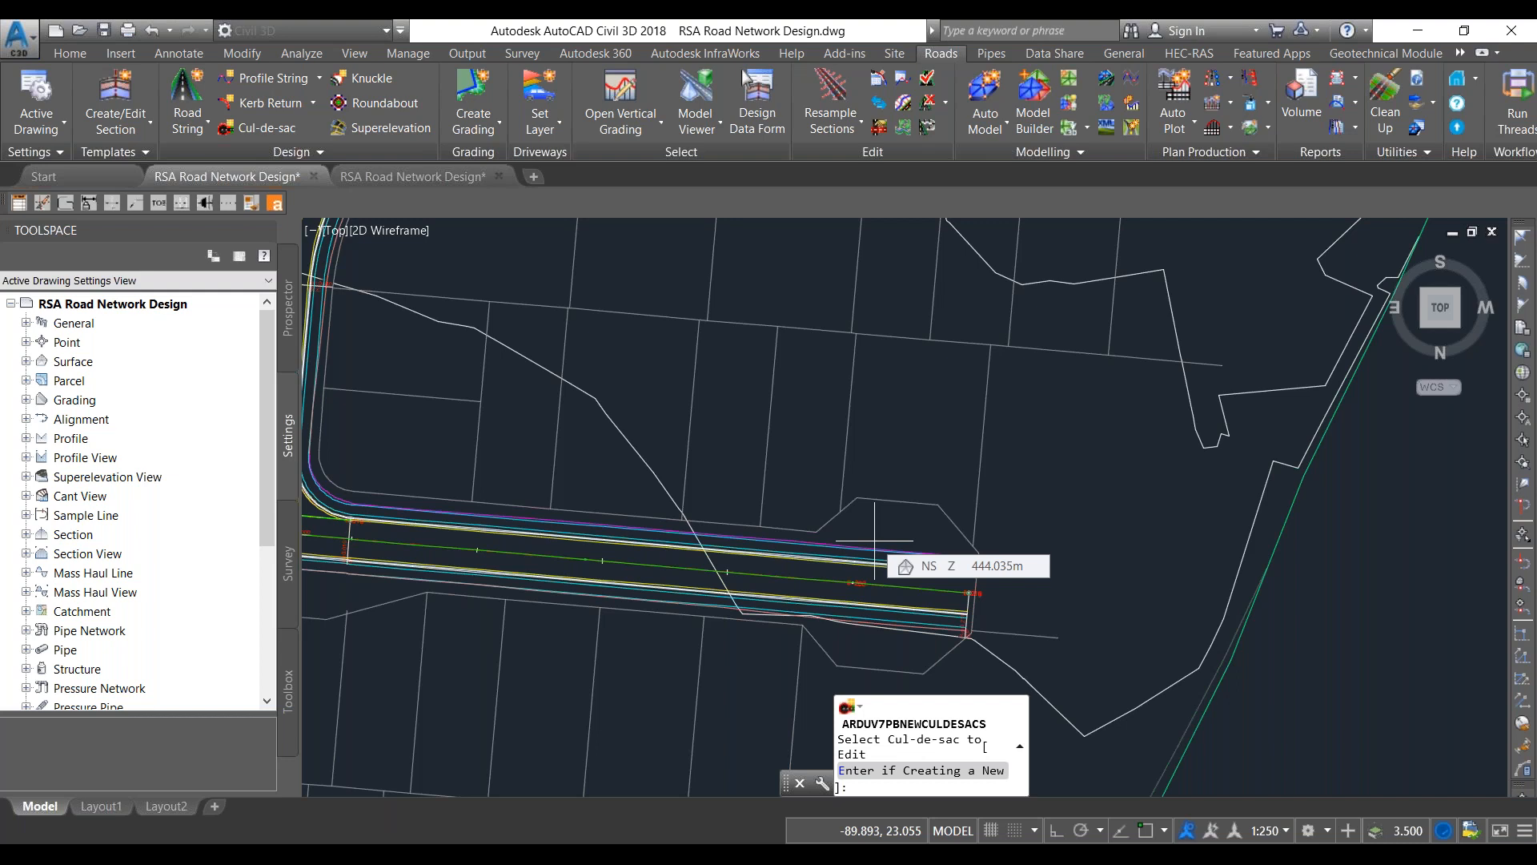
{"action": "key", "text": "Return"}
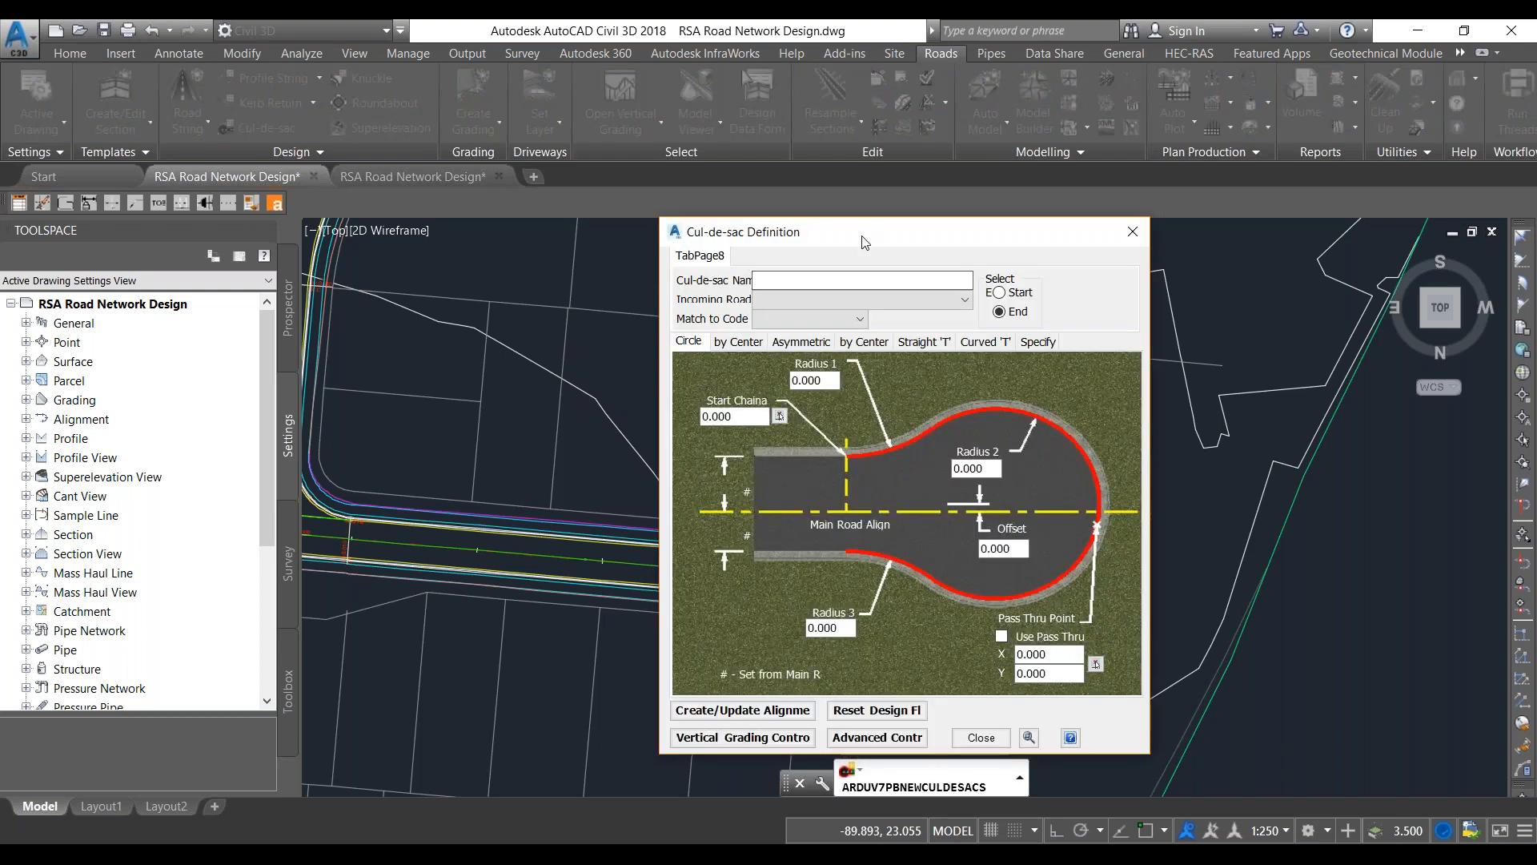
{"action": "left_click_drag", "start_coordinate": [864, 240], "coordinate": [792, 181]}
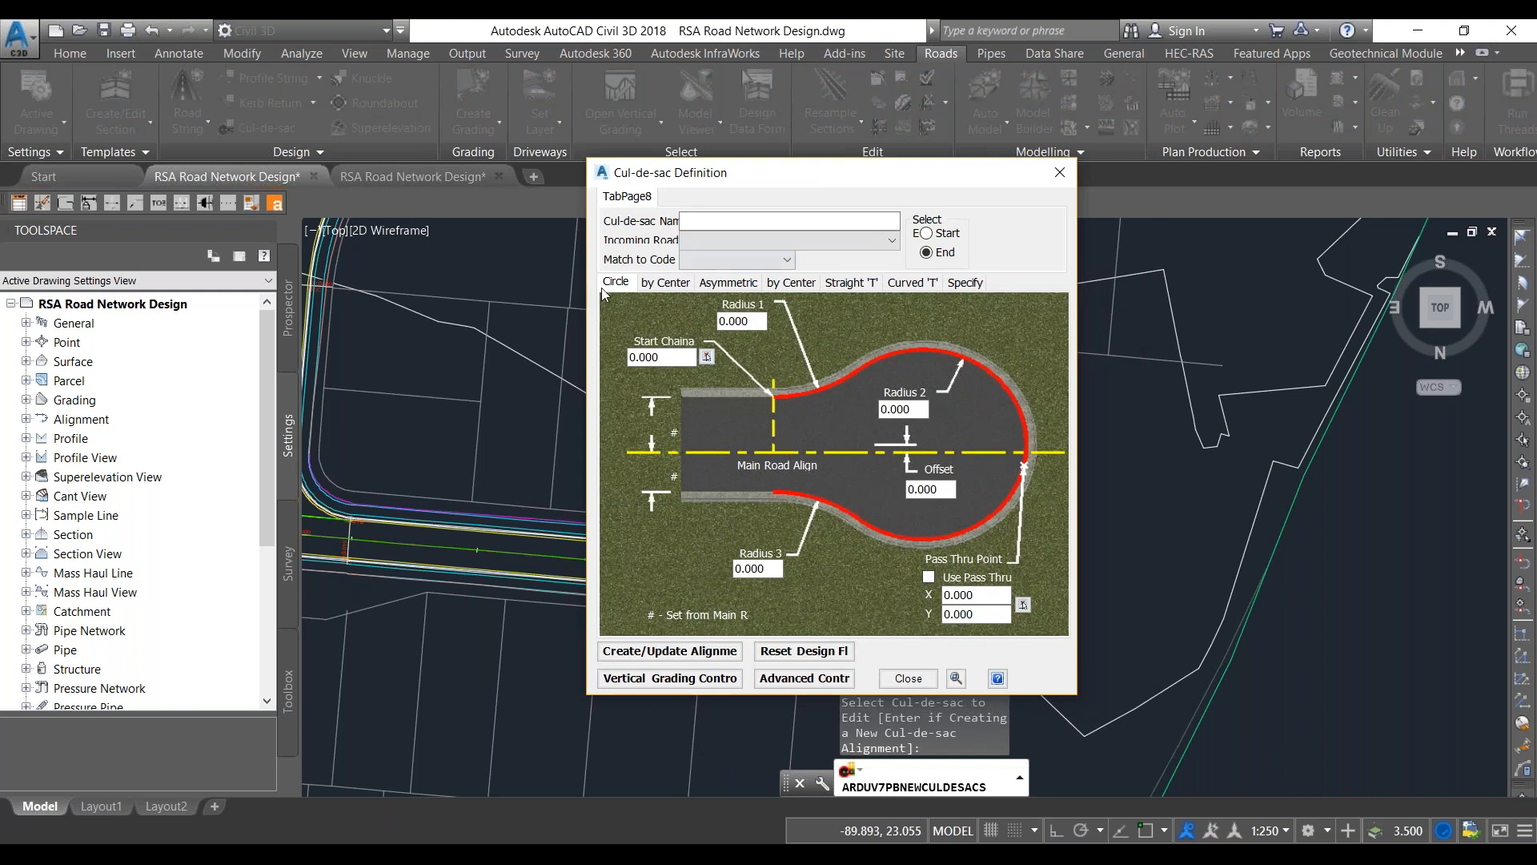
Step: Review the cul-de-sac layout types: Circle, Circle by Center, Asymmetric, Asymmetric by Center, Straight 'T', Curved 'T' and Specify
{"action": "left_click", "coordinate": [668, 286]}
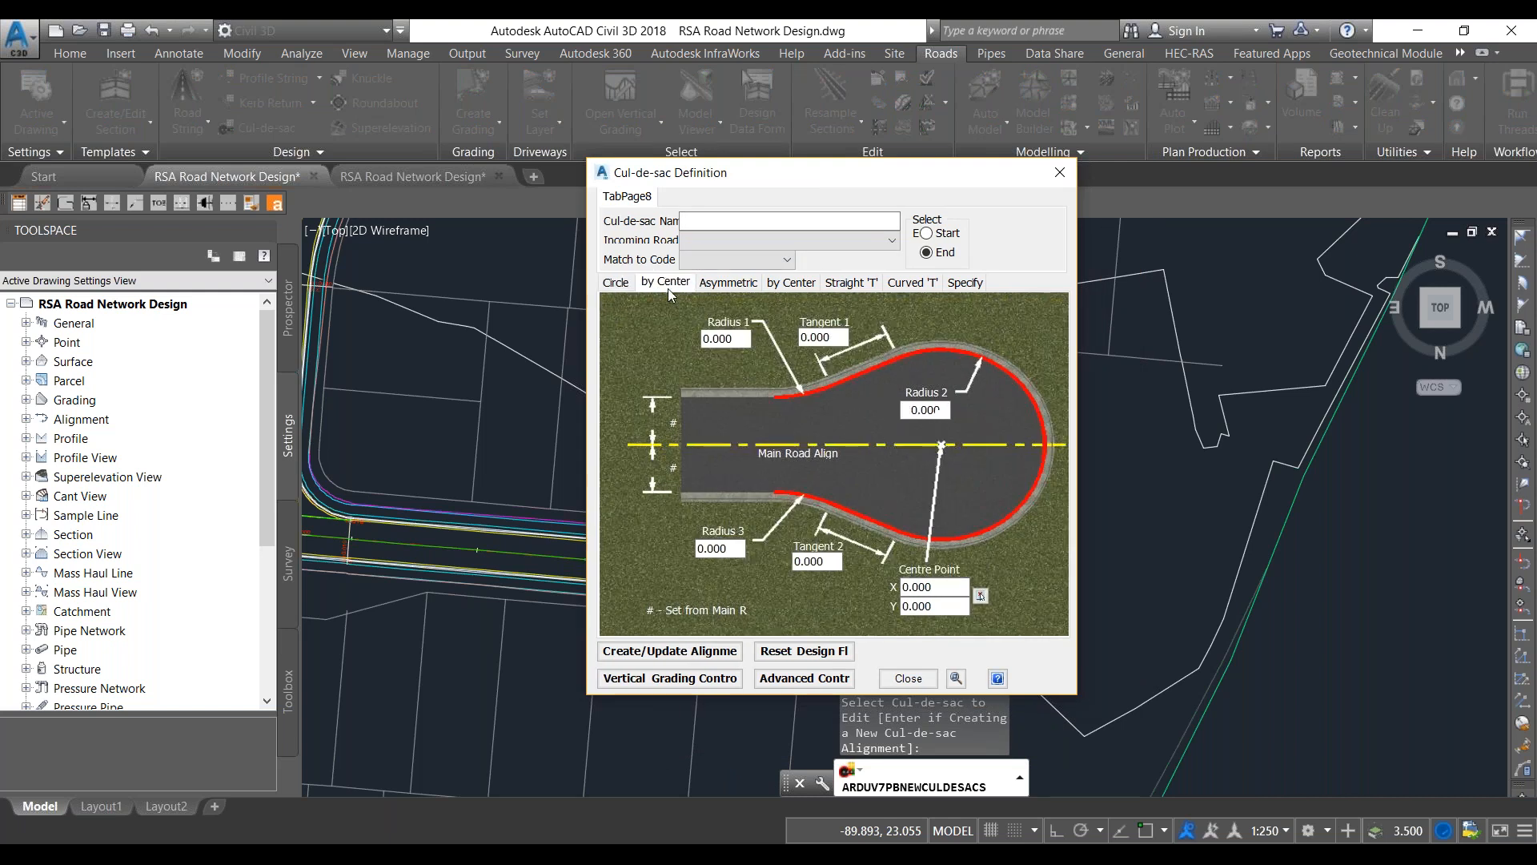
{"action": "left_click", "coordinate": [618, 284]}
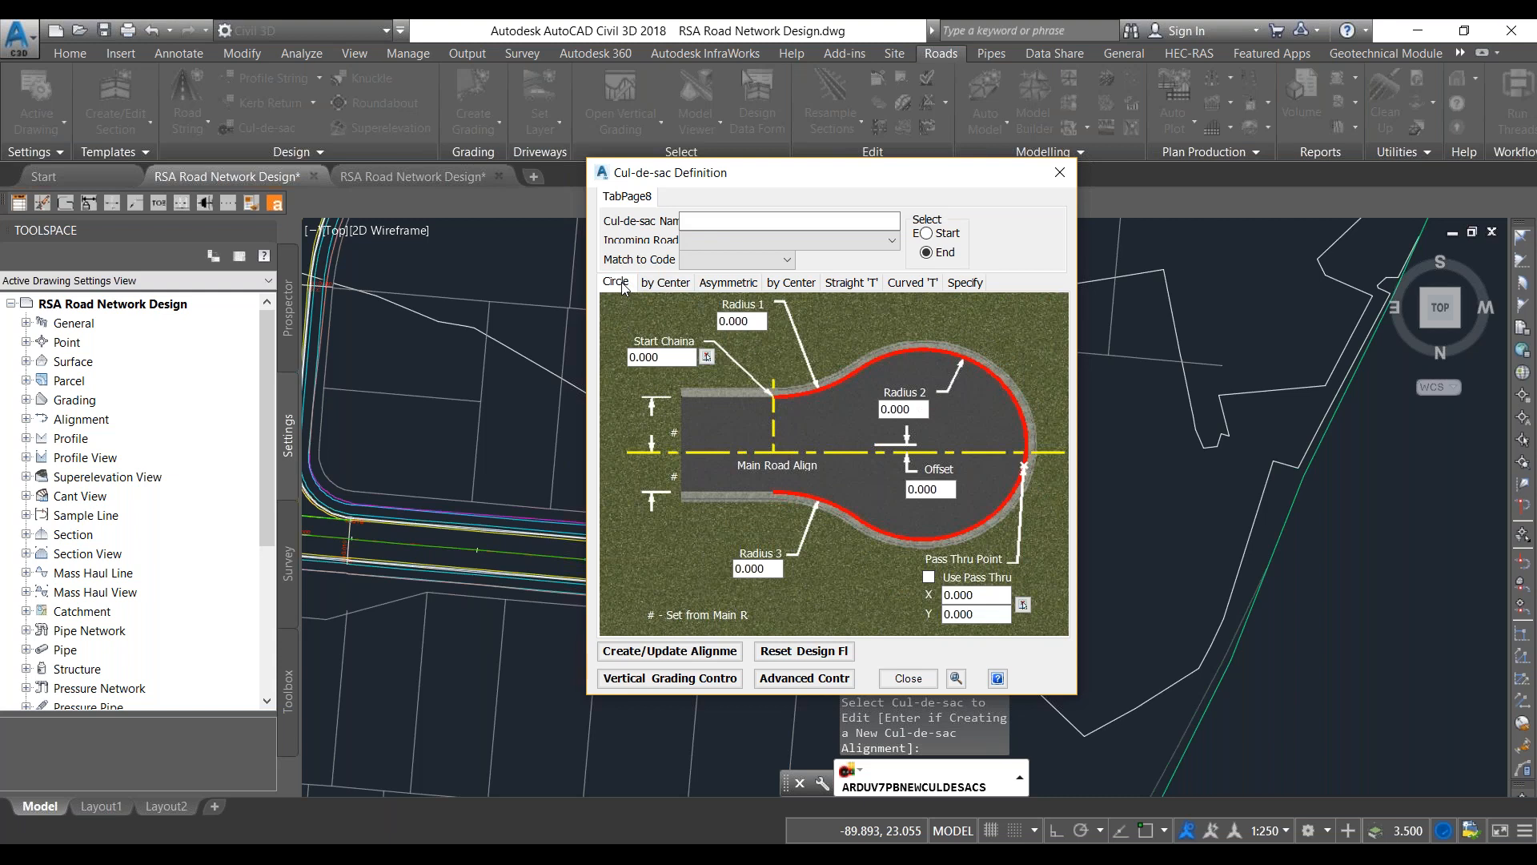
{"action": "left_click", "coordinate": [668, 285]}
{"action": "left_click", "coordinate": [726, 283]}
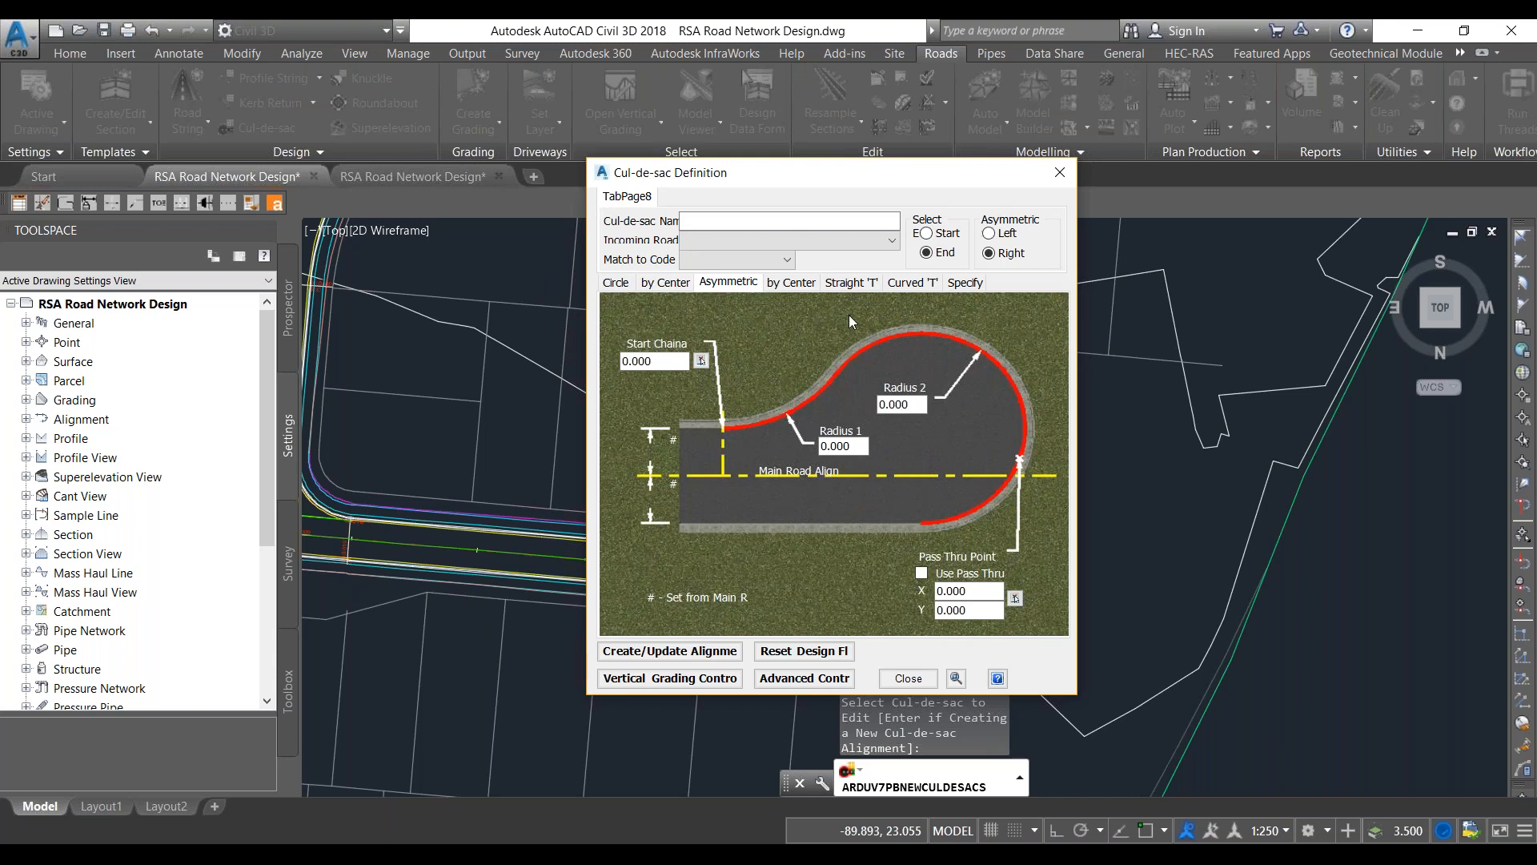
{"action": "left_click", "coordinate": [791, 283]}
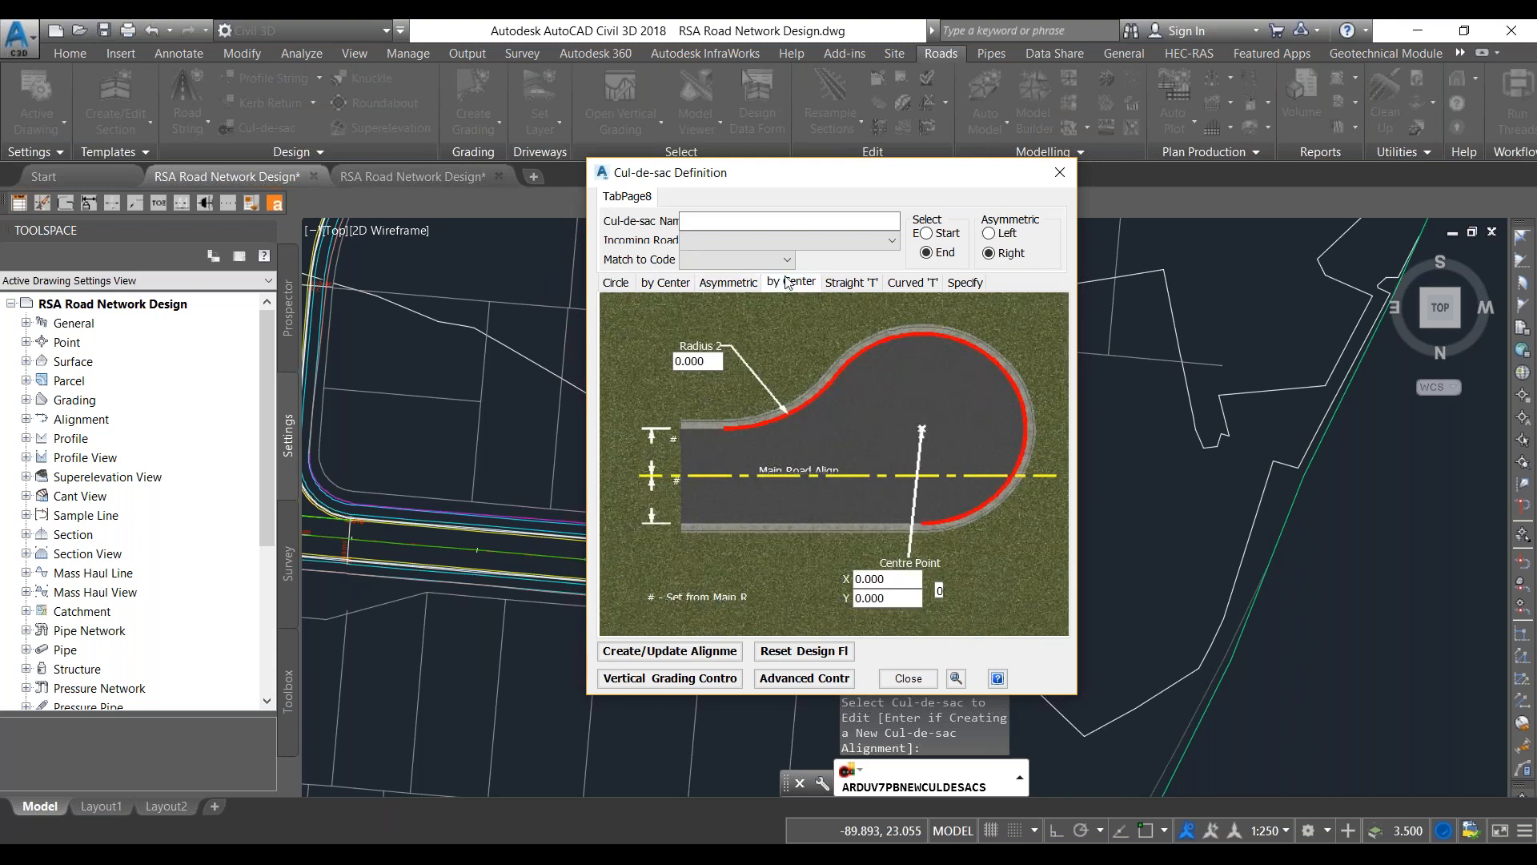
{"action": "left_click", "coordinate": [864, 287]}
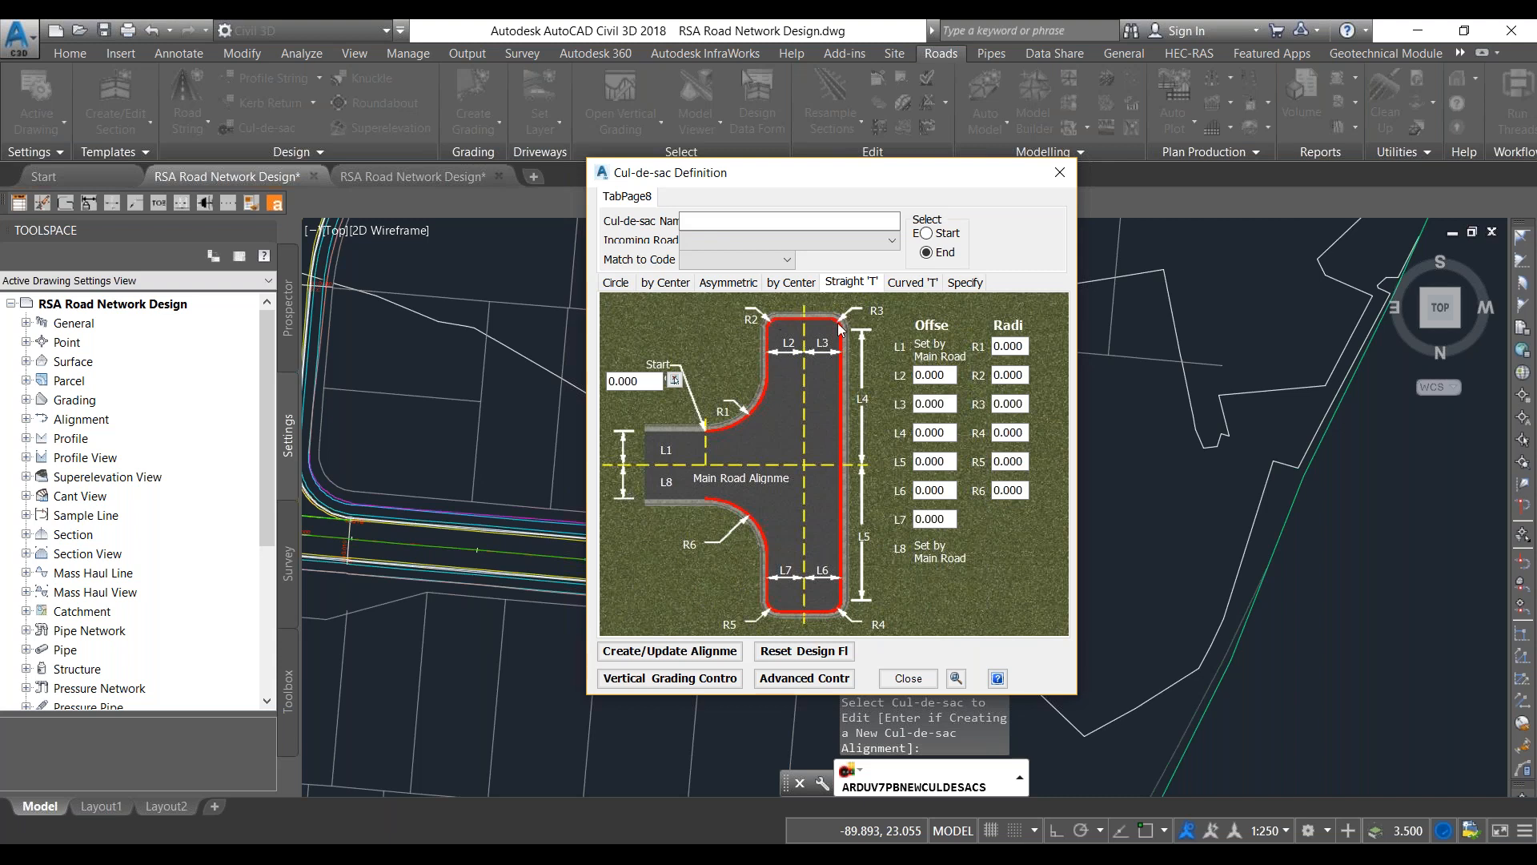
{"action": "left_click", "coordinate": [912, 282]}
{"action": "left_click", "coordinate": [963, 283]}
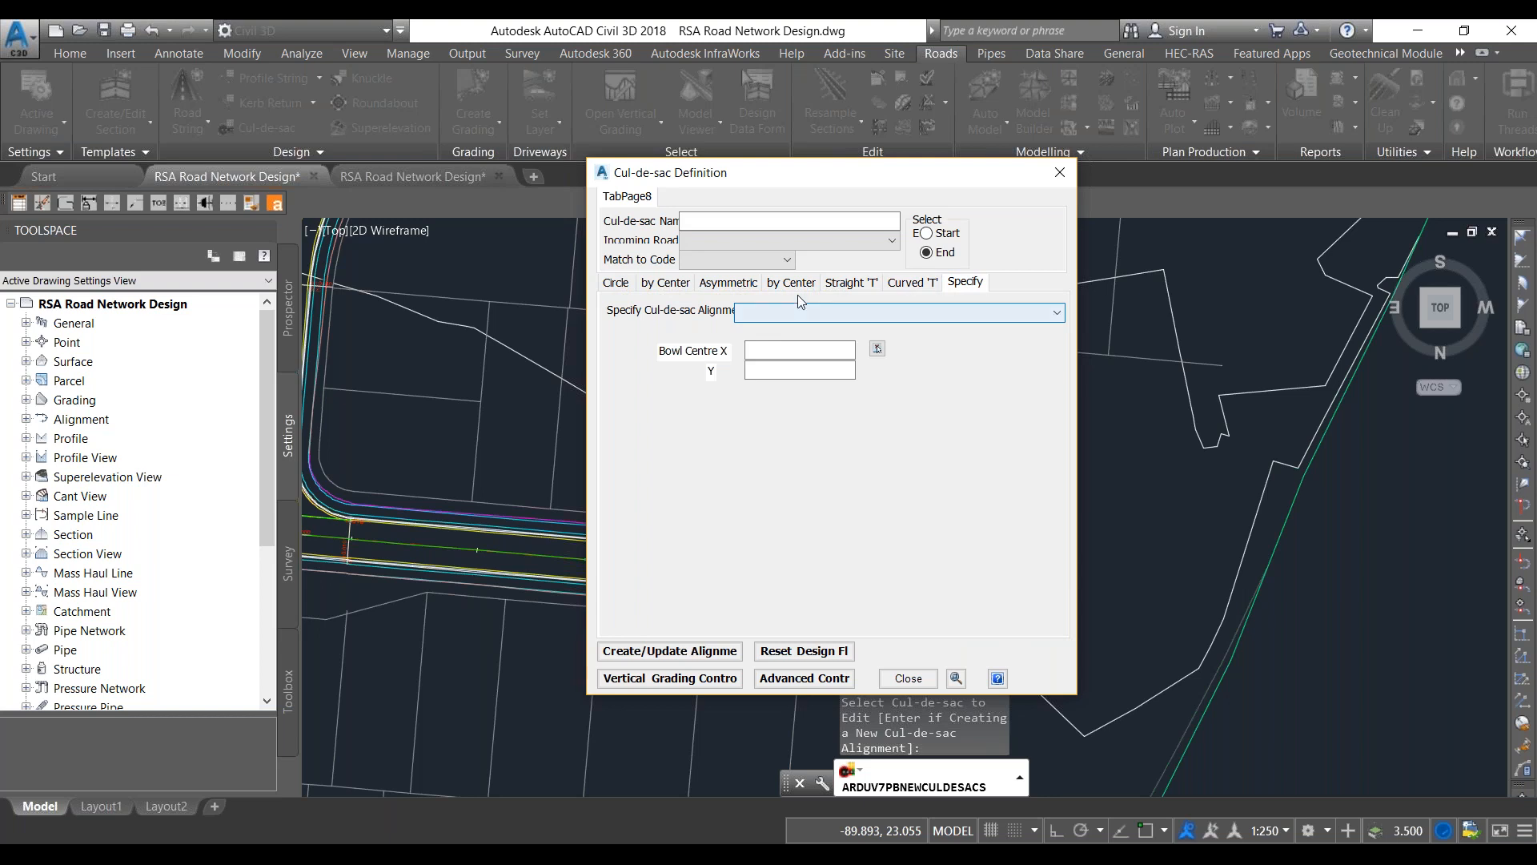
Step: Define a Circle cul-de-sac named CDS at the end of Marin St, matching to code ETW
{"action": "left_click", "coordinate": [616, 283]}
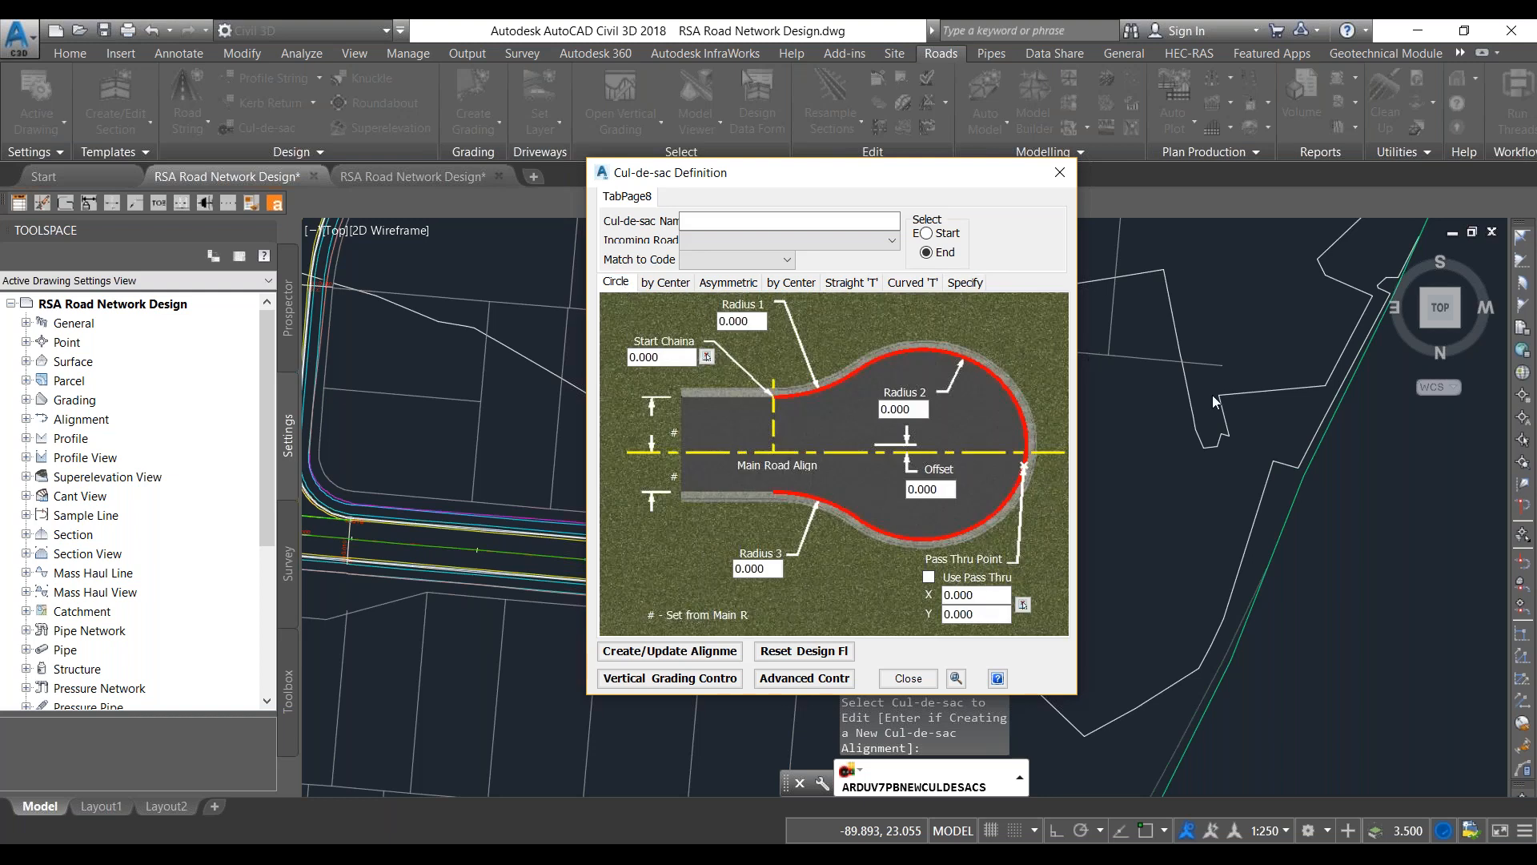
{"action": "left_click", "coordinate": [803, 226]}
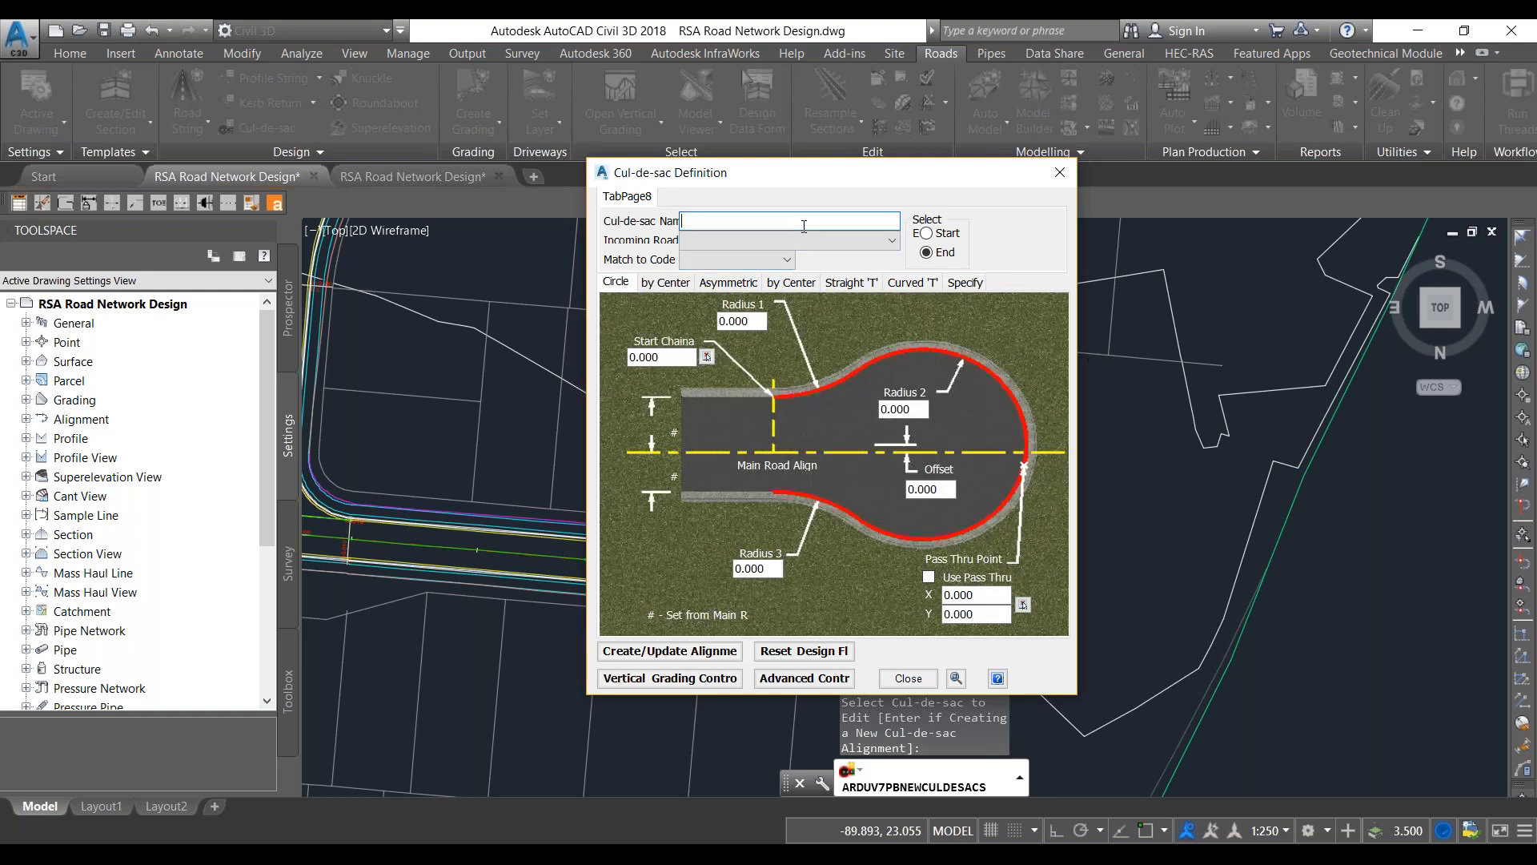
{"action": "type", "text": "CDS"}
{"action": "left_click", "coordinate": [892, 240]}
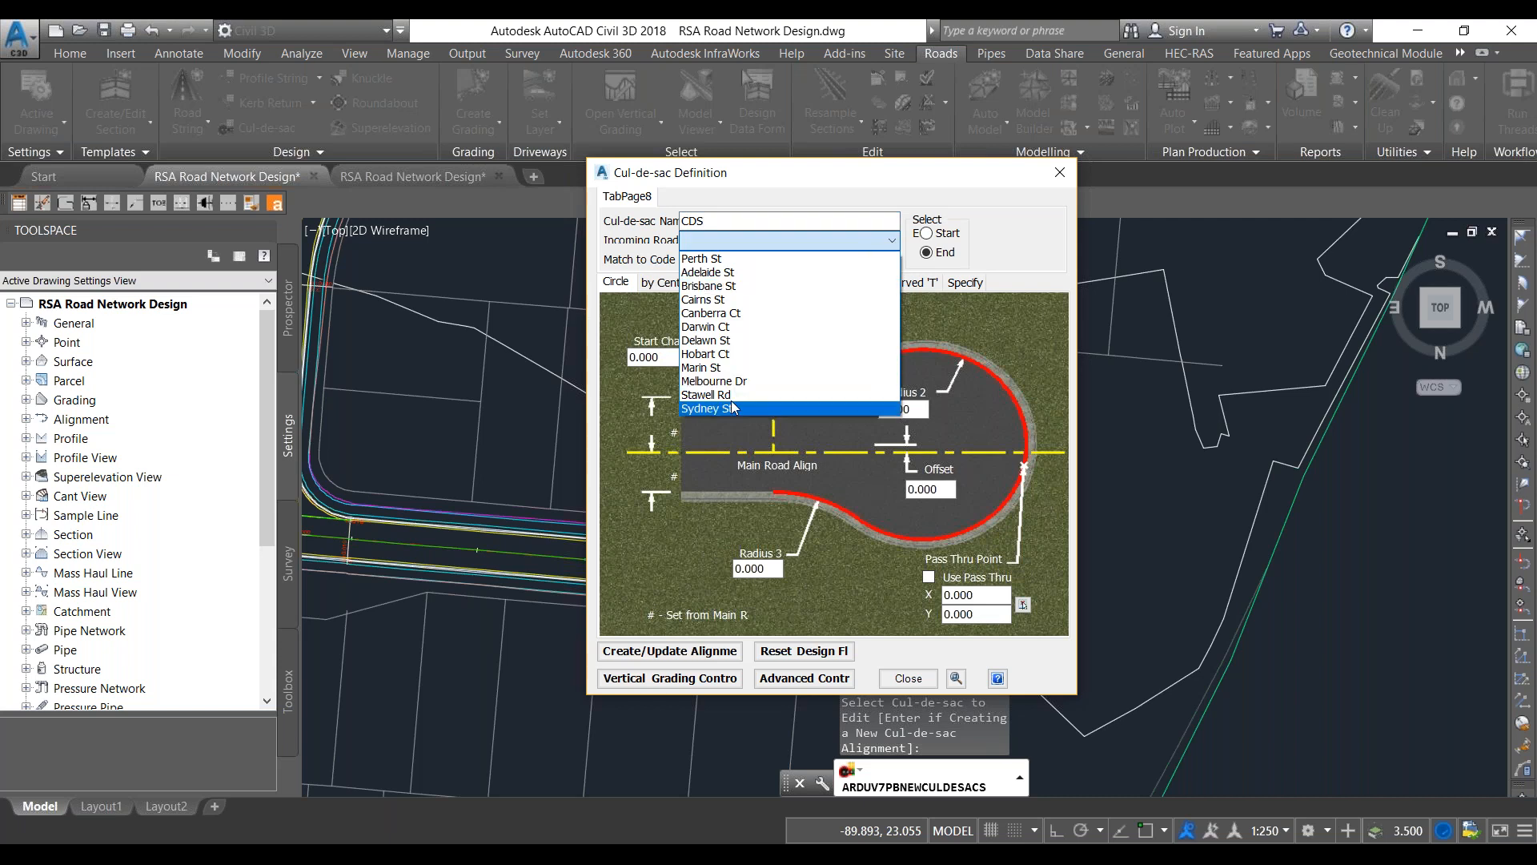
{"action": "left_click", "coordinate": [715, 368]}
{"action": "left_click", "coordinate": [775, 259]}
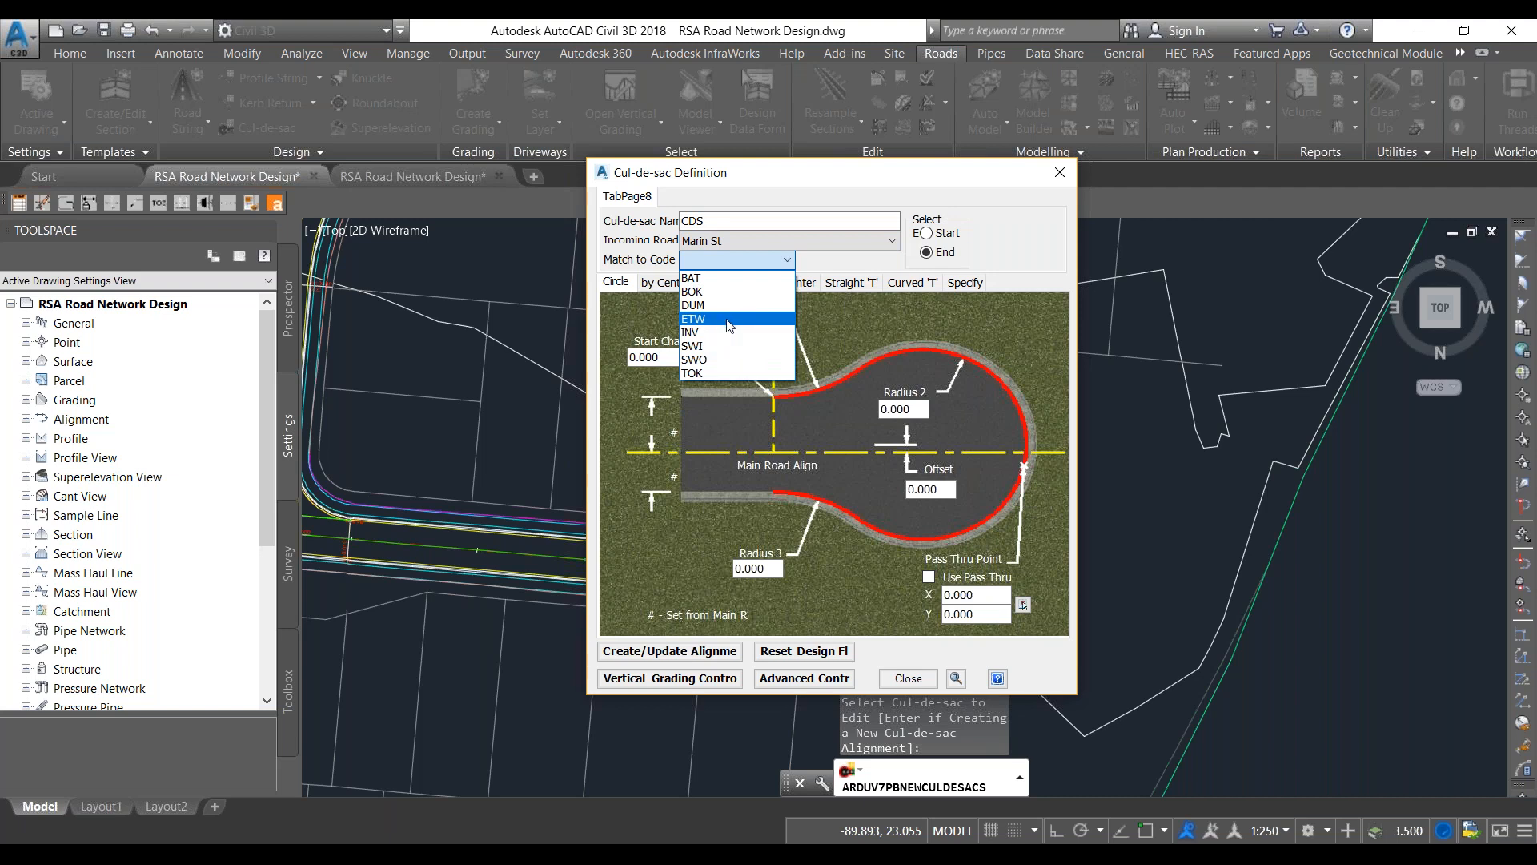
{"action": "left_click", "coordinate": [729, 322]}
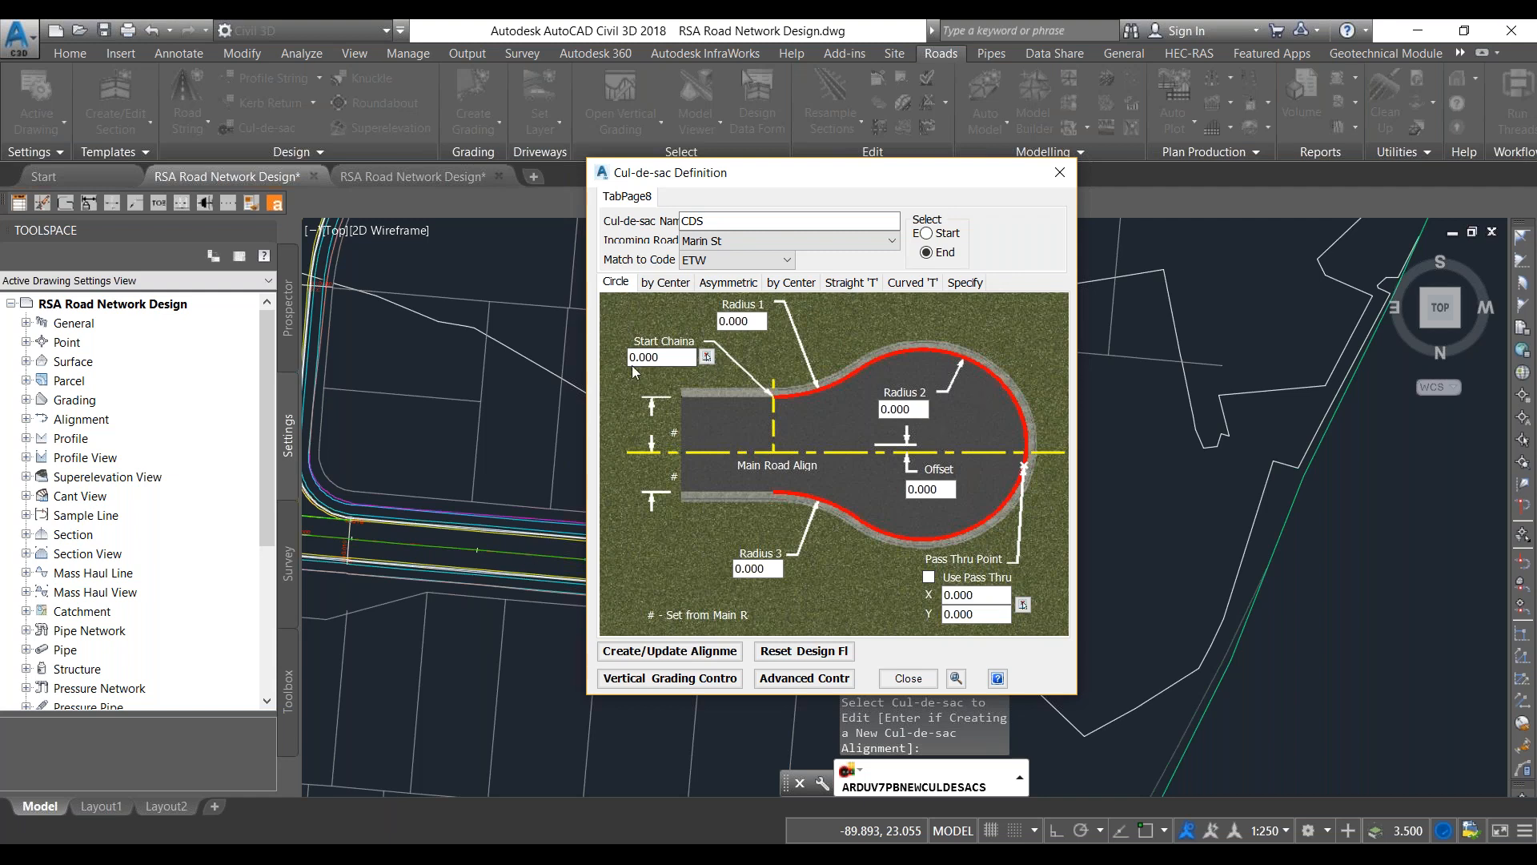
Step: Set the cul-de-sac's start chainage to 195, Radius 1 to 8 and Radius 2 to 15
{"action": "left_click", "coordinate": [662, 359]}
{"action": "type", "text": "195"}
{"action": "left_click", "coordinate": [771, 319]}
{"action": "type", "text": "15"}
{"action": "left_click", "coordinate": [903, 410]}
{"action": "left_click", "coordinate": [753, 321]}
{"action": "type", "text": "8"}
{"action": "left_click", "coordinate": [903, 409]}
{"action": "type", "text": "1"}
{"action": "left_click", "coordinate": [780, 565]}
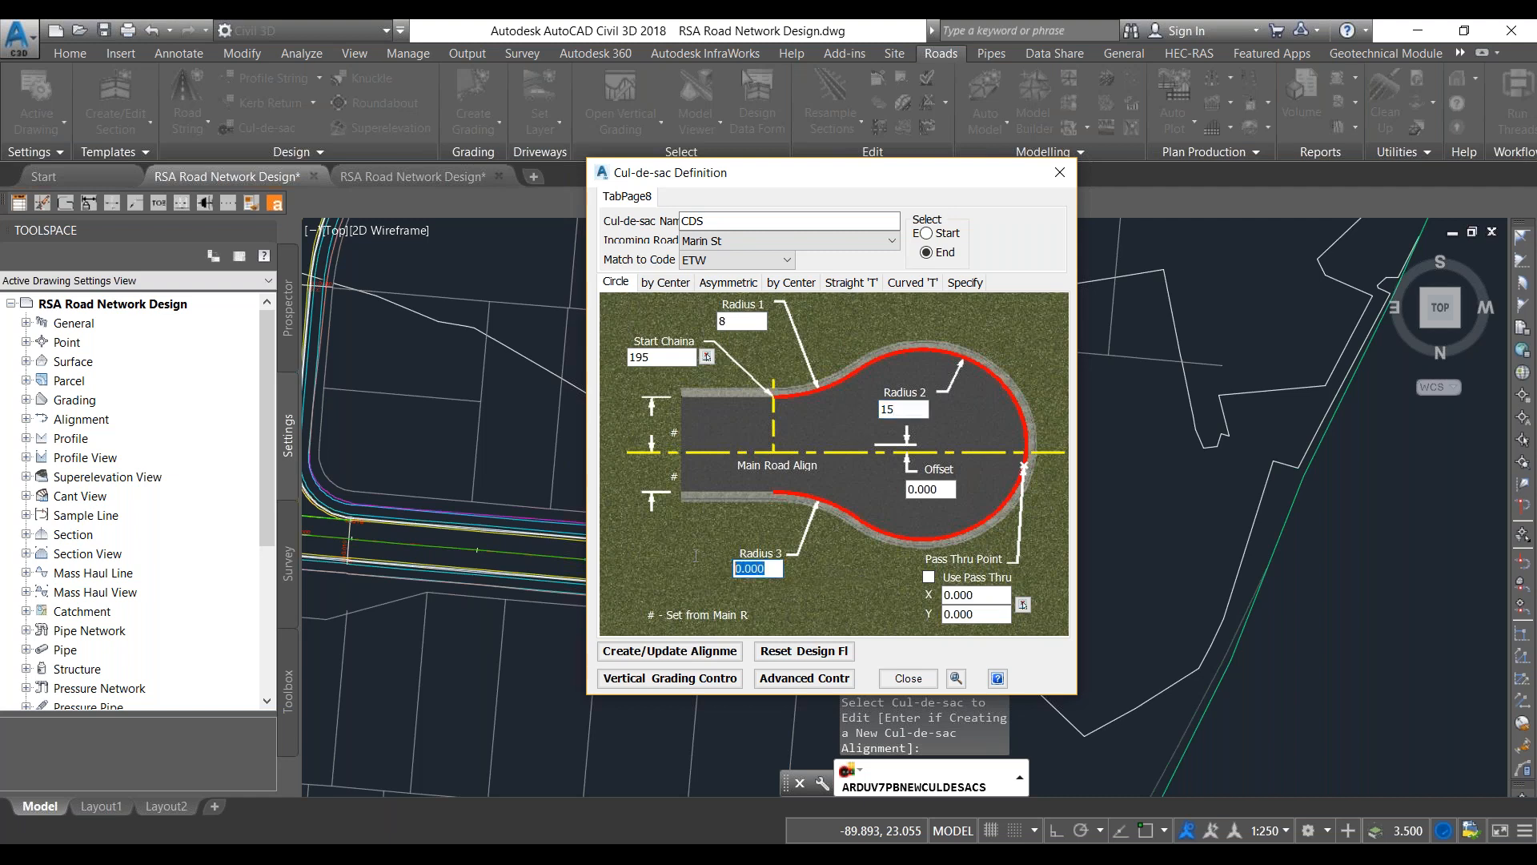
Step: Set Radius 1 and Radius 3 to 15 and Radius 2 to 8, and create the cul-de-sac alignment
{"action": "left_click_drag", "start_coordinate": [731, 321], "coordinate": [706, 326]}
{"action": "type", "text": "15"}
{"action": "left_click_drag", "start_coordinate": [903, 407], "coordinate": [861, 410]}
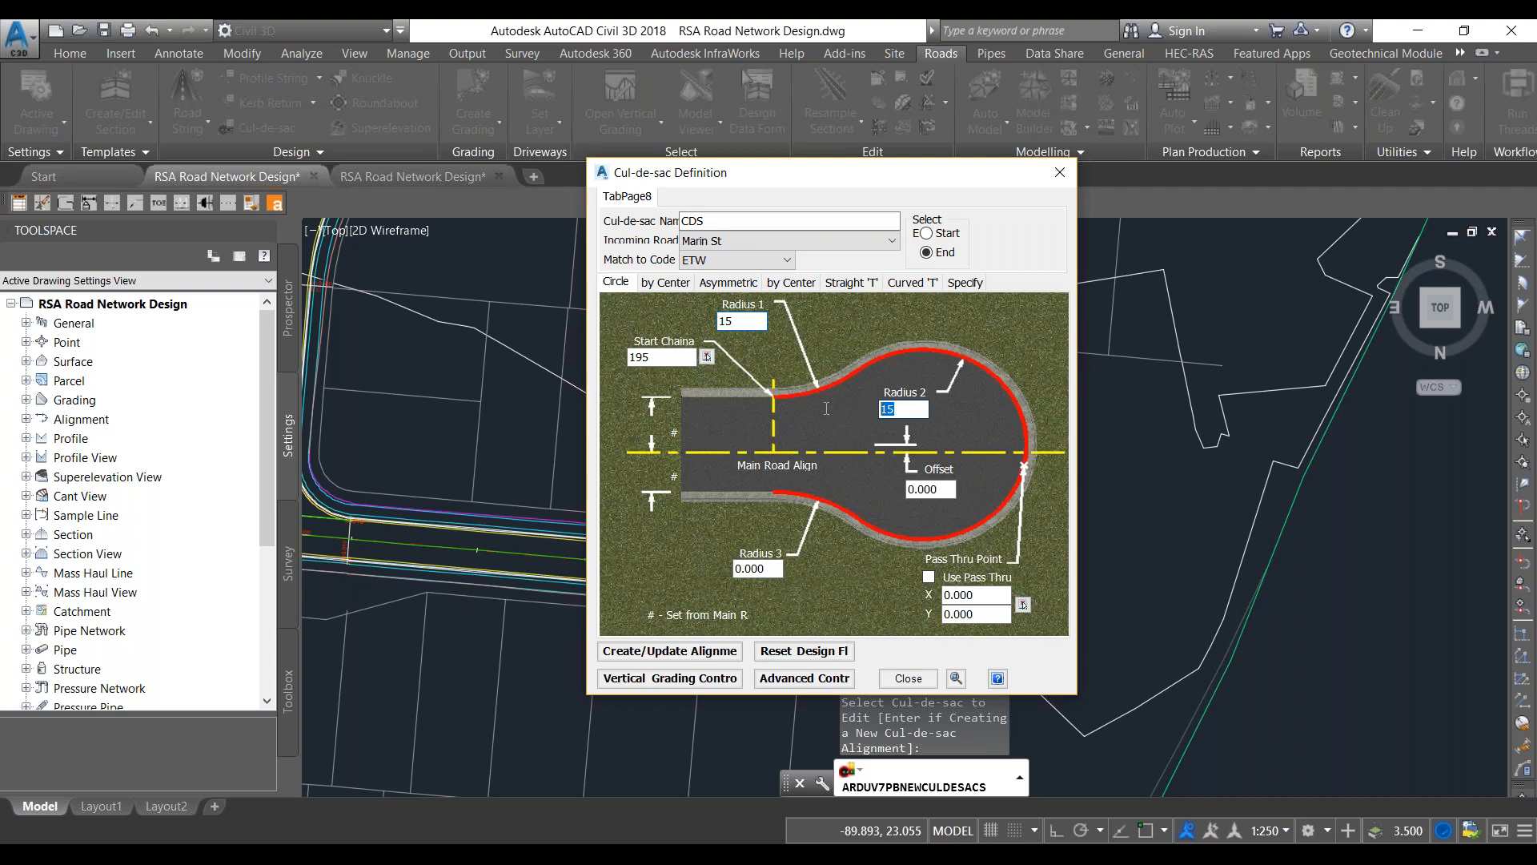
{"action": "type", "text": "8"}
{"action": "left_click_drag", "start_coordinate": [775, 570], "coordinate": [673, 556]}
{"action": "type", "text": "15"}
{"action": "left_click", "coordinate": [656, 653]}
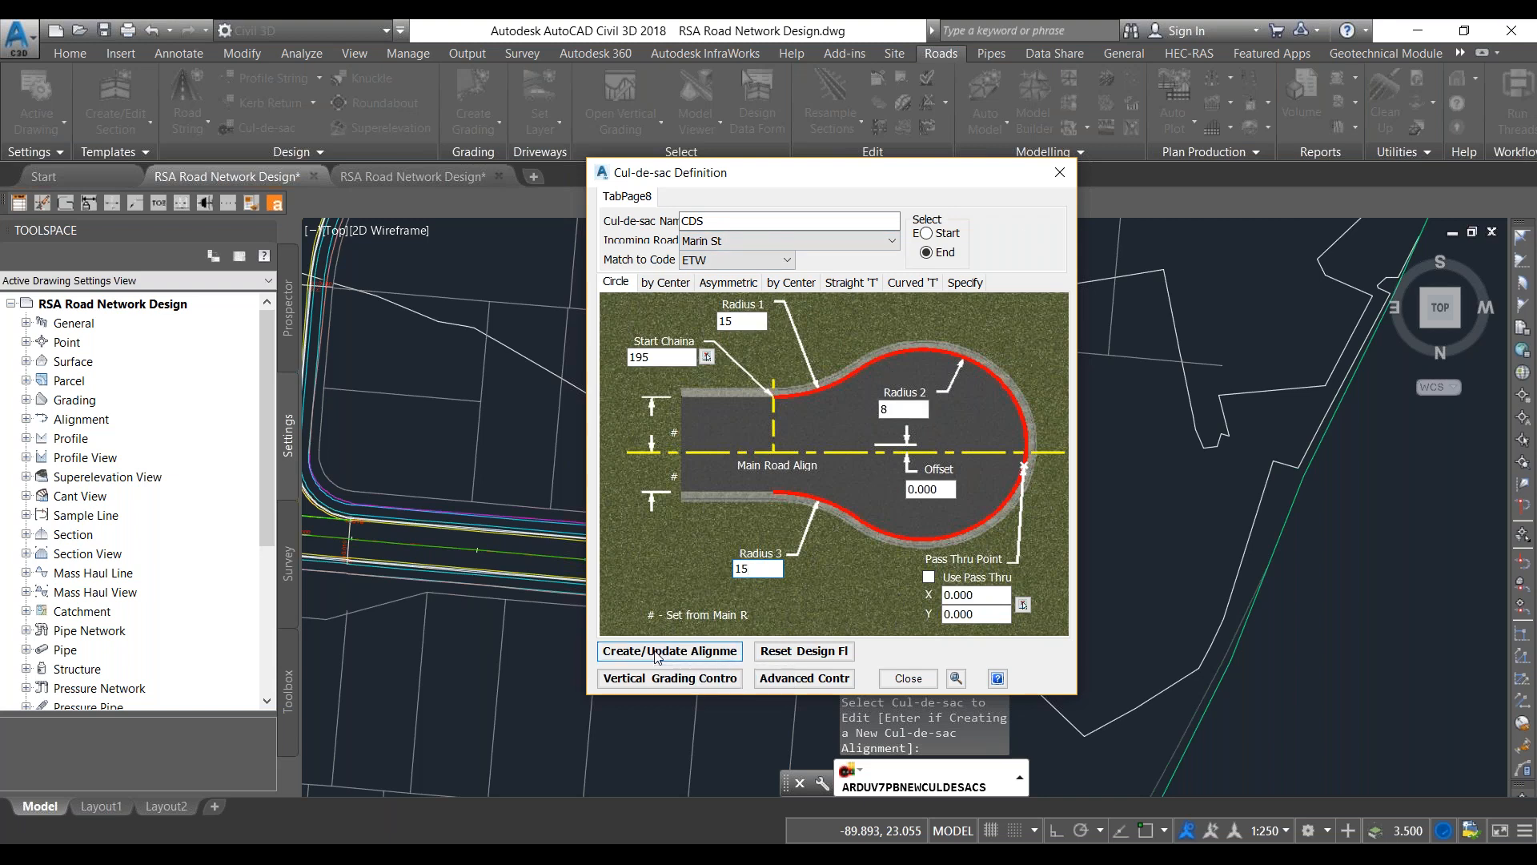
Step: Update the cul-de-sac alignment with start chainage 198, Radius 1 and Radius 3 of 8, and Radius 2 of 15
{"action": "mouse_move", "coordinate": [836, 174]}
{"action": "left_mouse_down"}
{"action": "mouse_move", "coordinate": [588, 178]}
{"action": "mouse_move", "coordinate": [318, 139]}
{"action": "mouse_move", "coordinate": [355, 149]}
{"action": "left_mouse_up"}
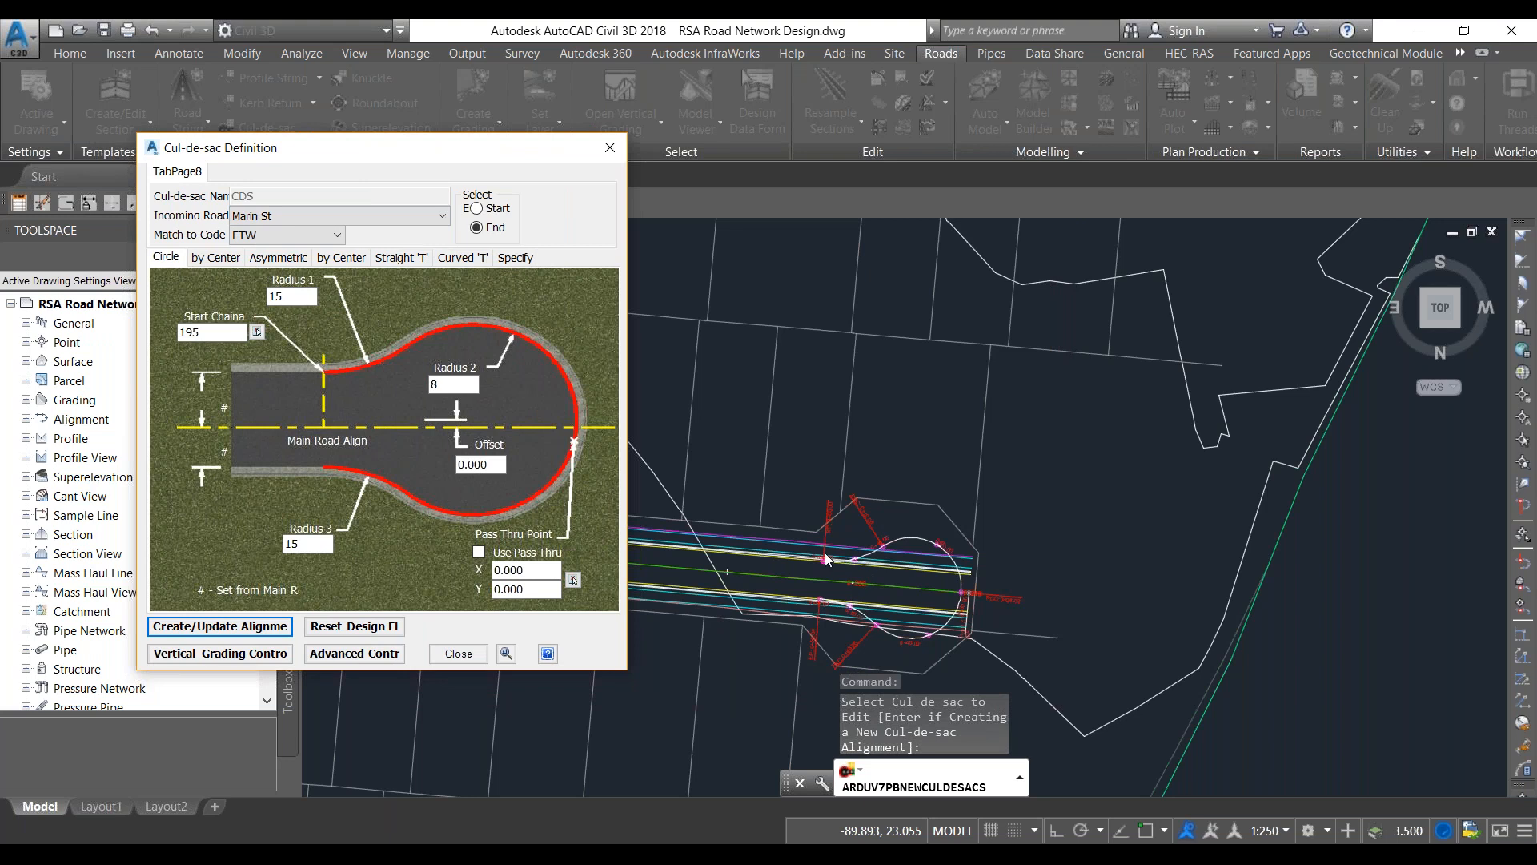
{"action": "left_click", "coordinate": [199, 334]}
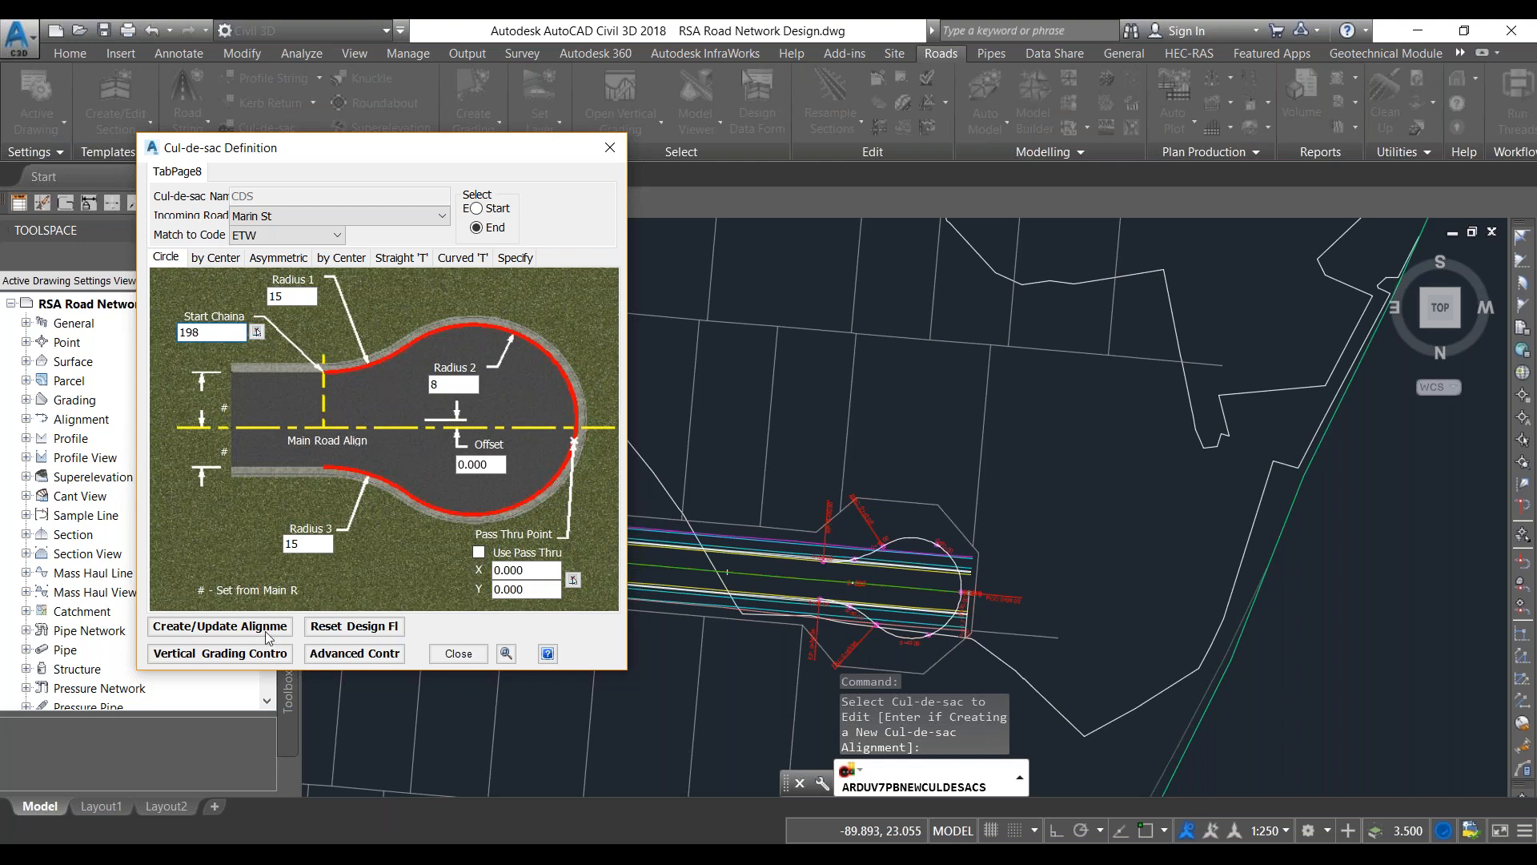
{"action": "left_click", "coordinate": [238, 631]}
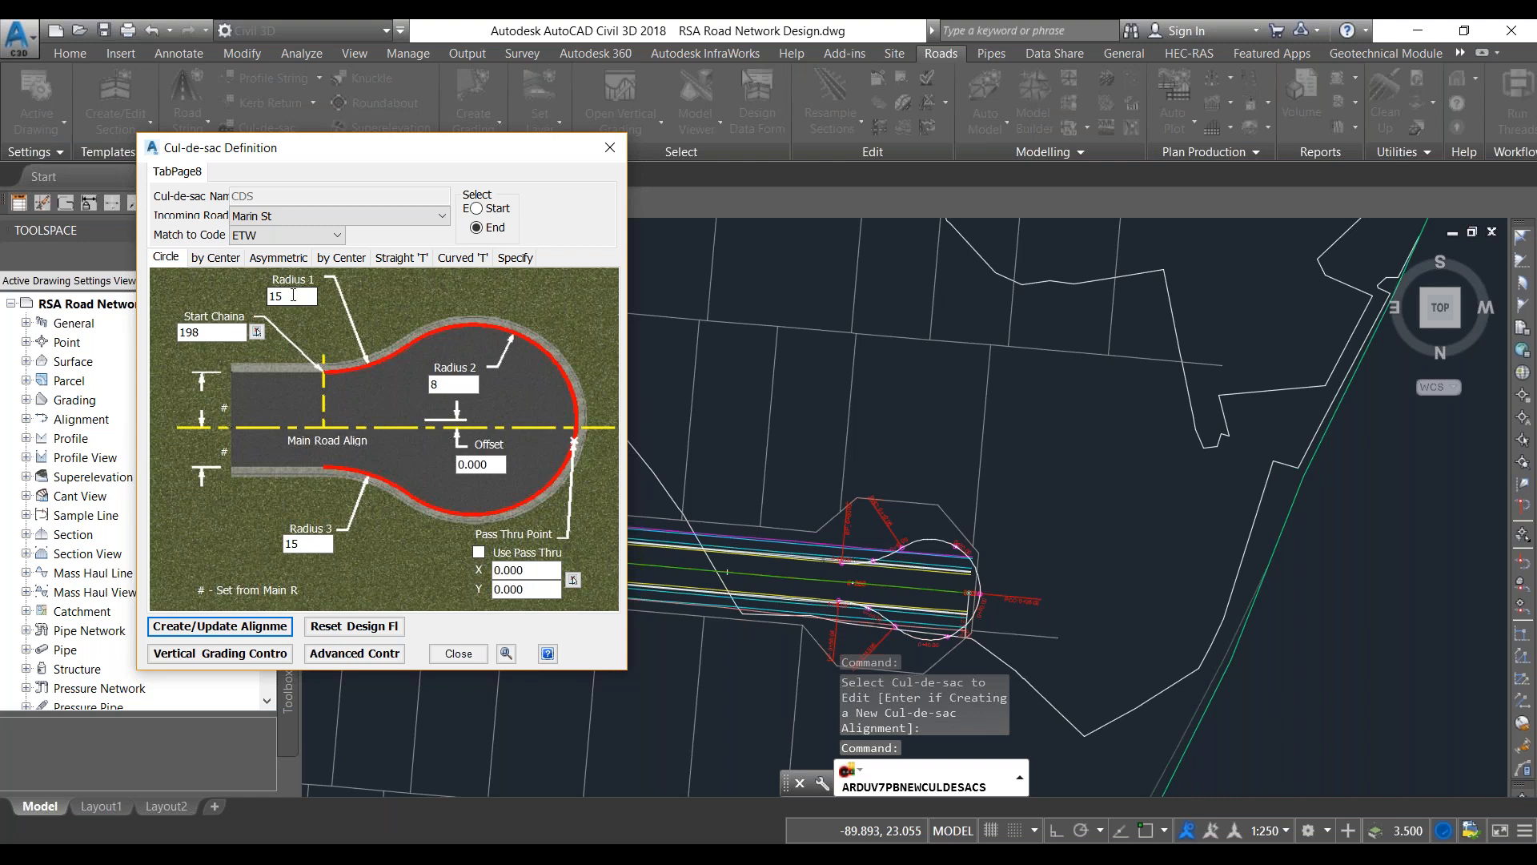
{"action": "left_click_drag", "start_coordinate": [303, 295], "coordinate": [262, 296]}
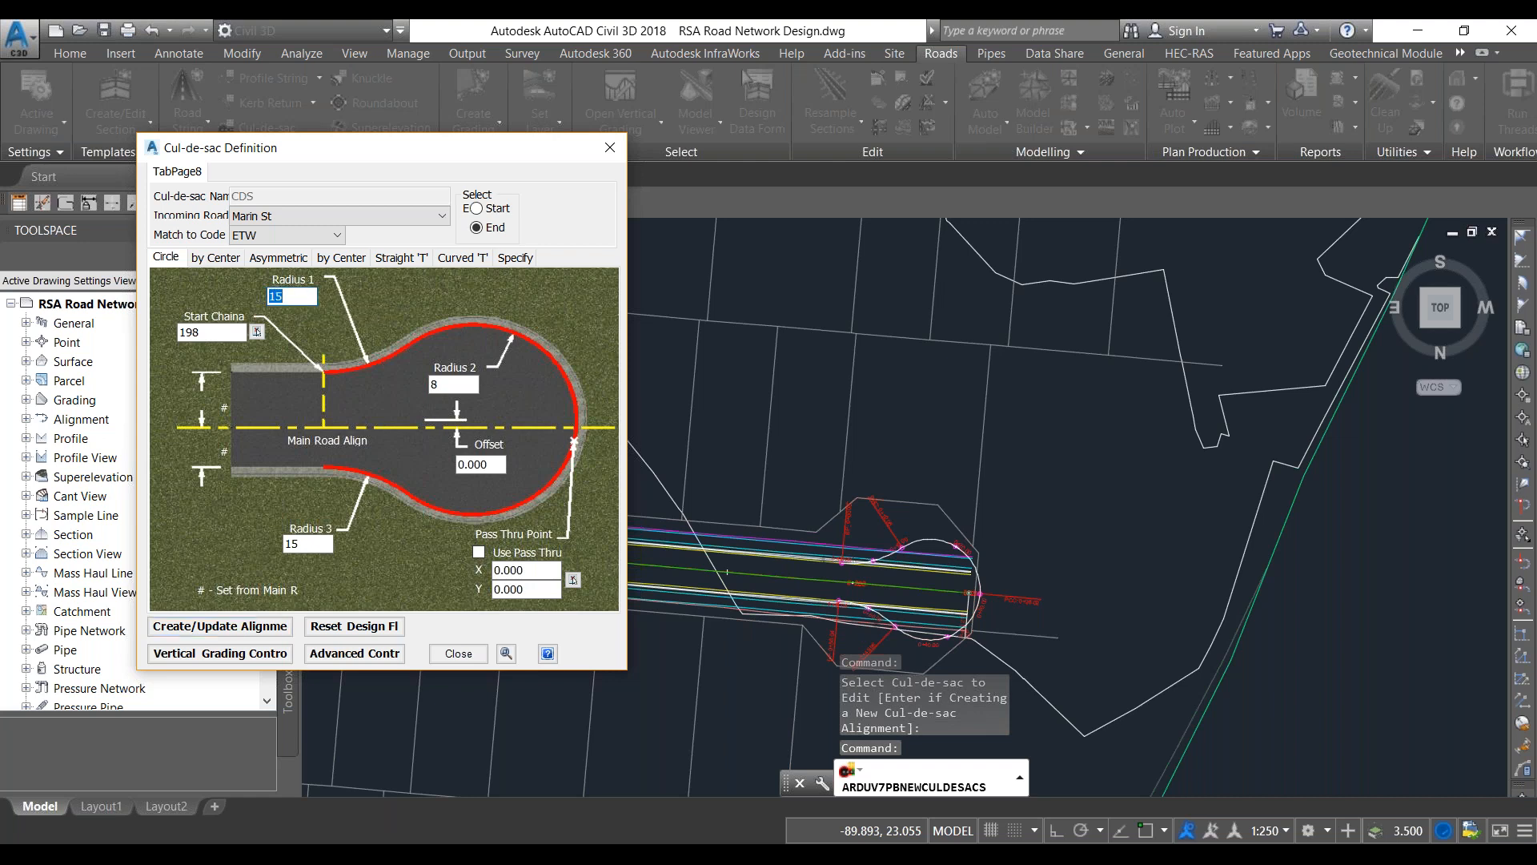
{"action": "type", "text": "8"}
{"action": "key", "text": "Tab"}
{"action": "type", "text": "15"}
{"action": "key", "text": "Tab"}
{"action": "type", "text": "8"}
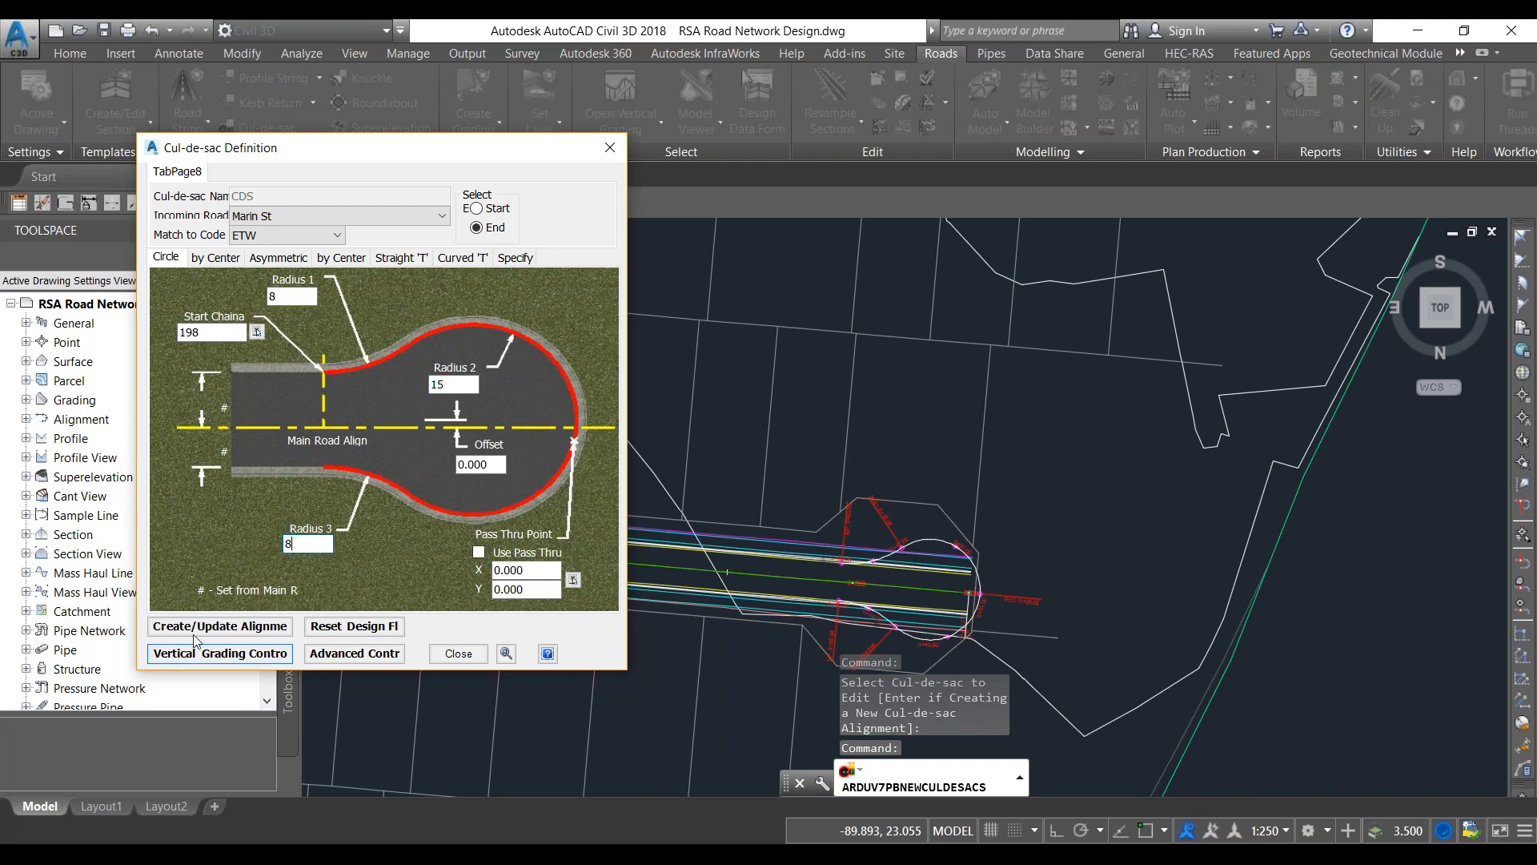
{"action": "left_click", "coordinate": [216, 627]}
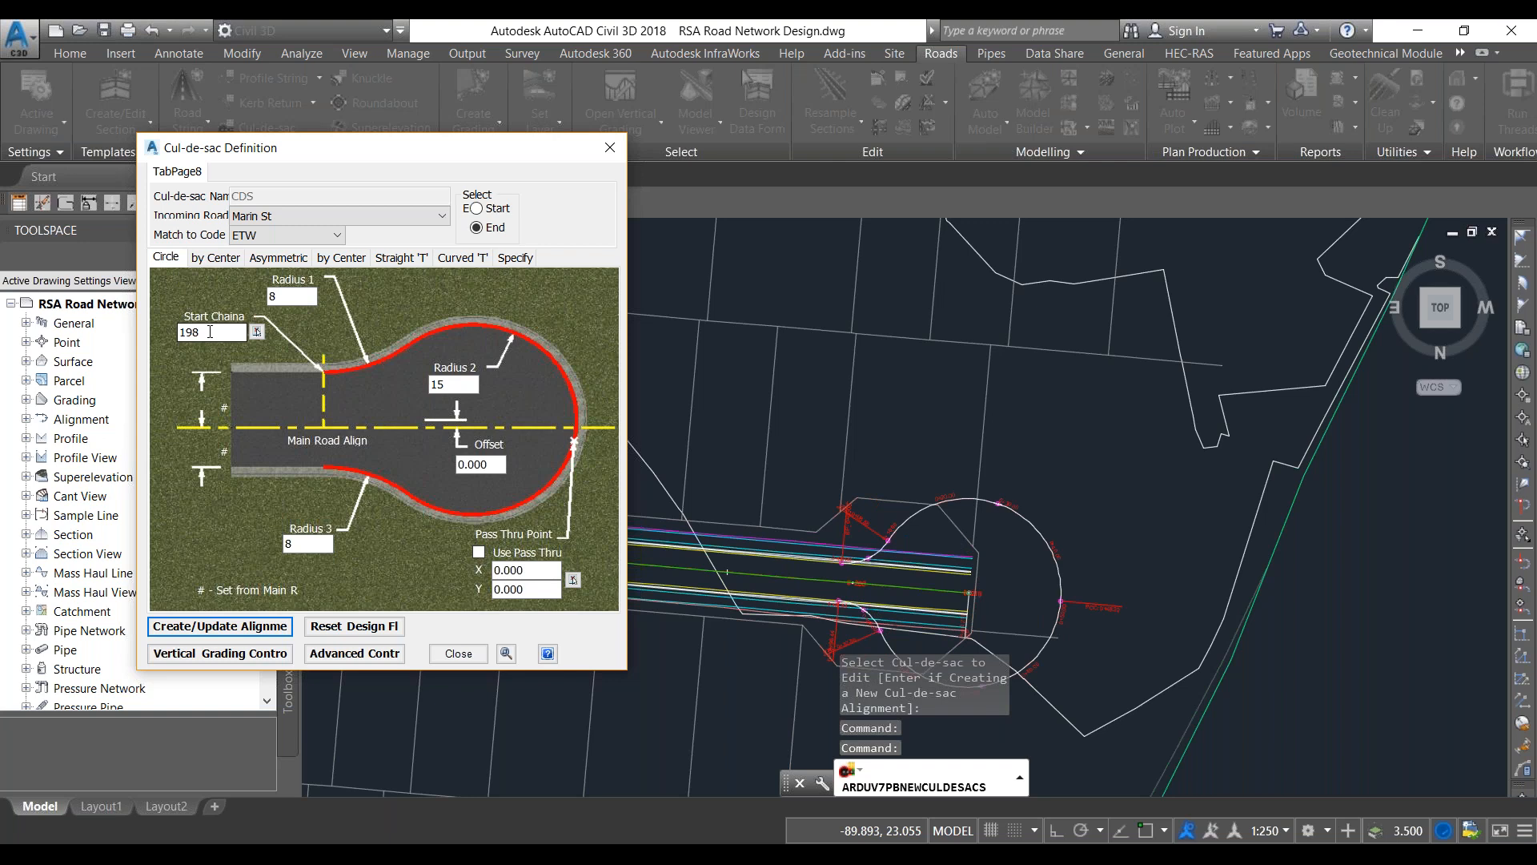
Step: Move the cul-de-sac's start chainage back to 190 and update the alignment
{"action": "left_click_drag", "start_coordinate": [210, 332], "coordinate": [190, 333]}
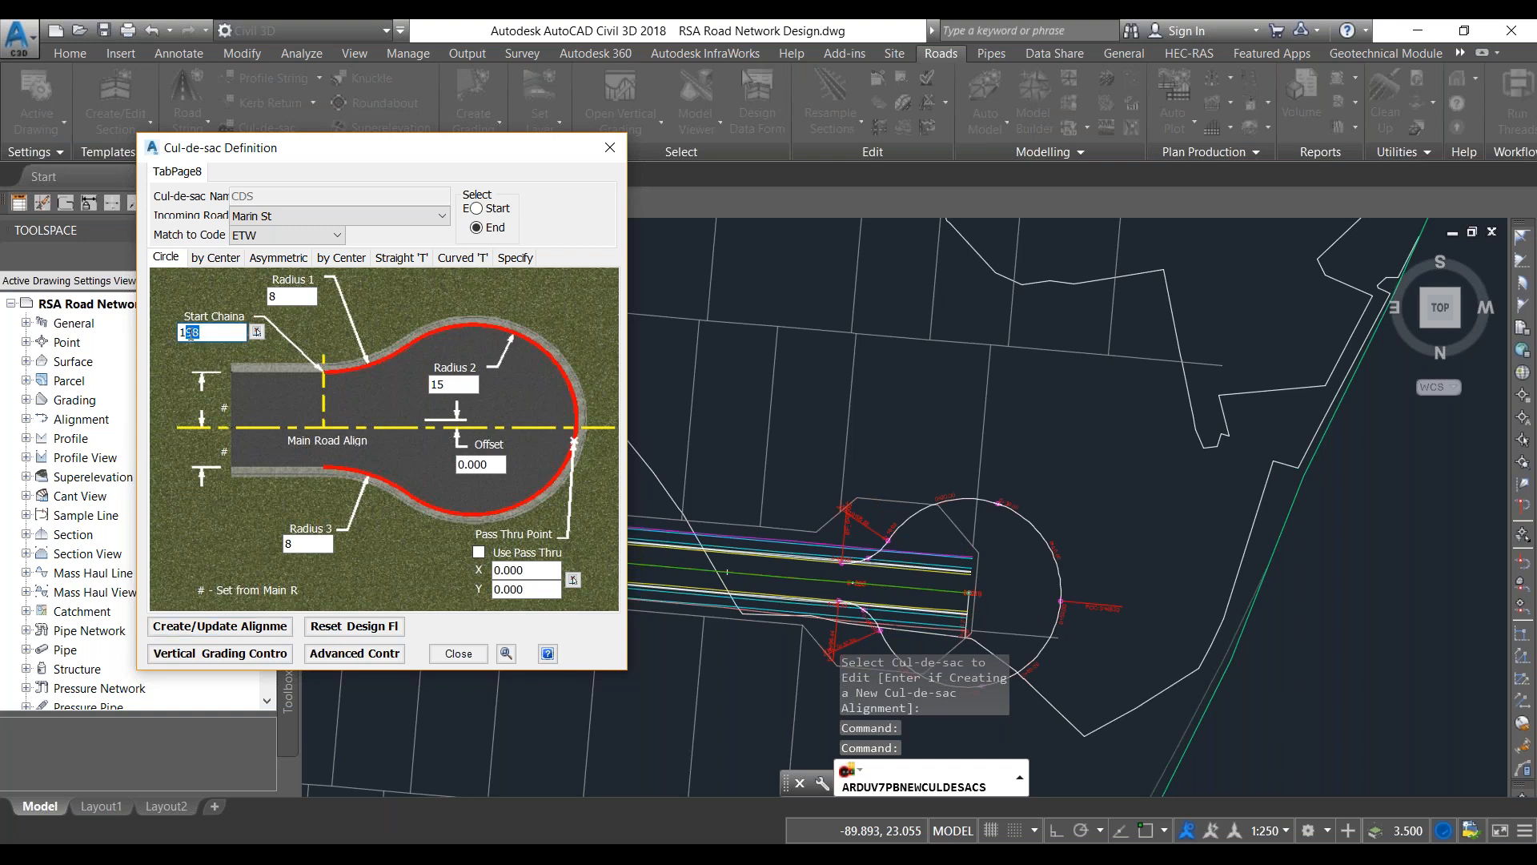
{"action": "type", "text": "90"}
{"action": "left_click", "coordinate": [231, 627]}
{"action": "left_click", "coordinate": [226, 331]}
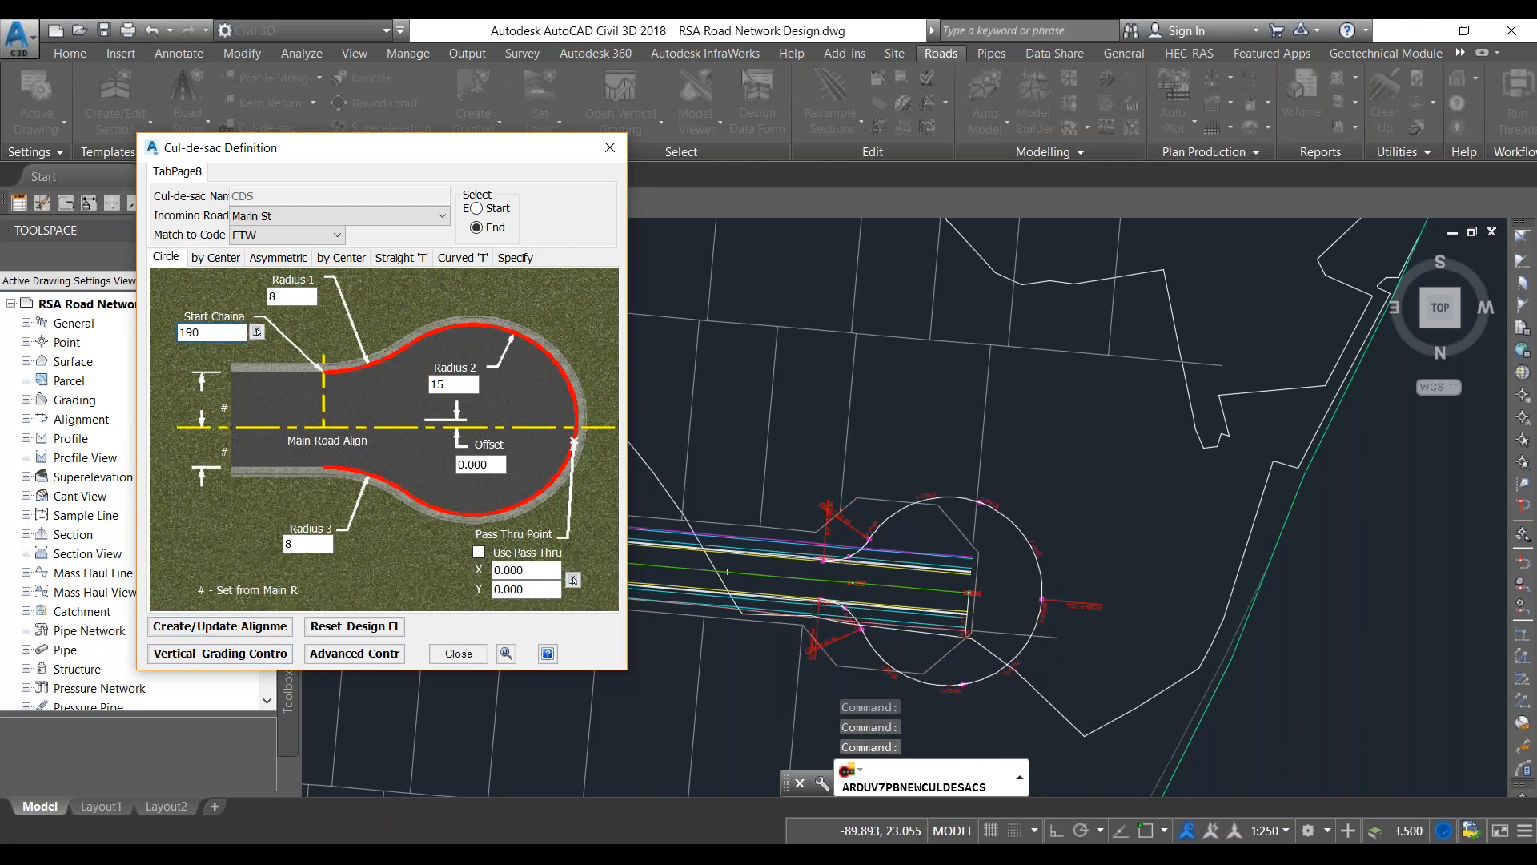
{"action": "left_click", "coordinate": [200, 623]}
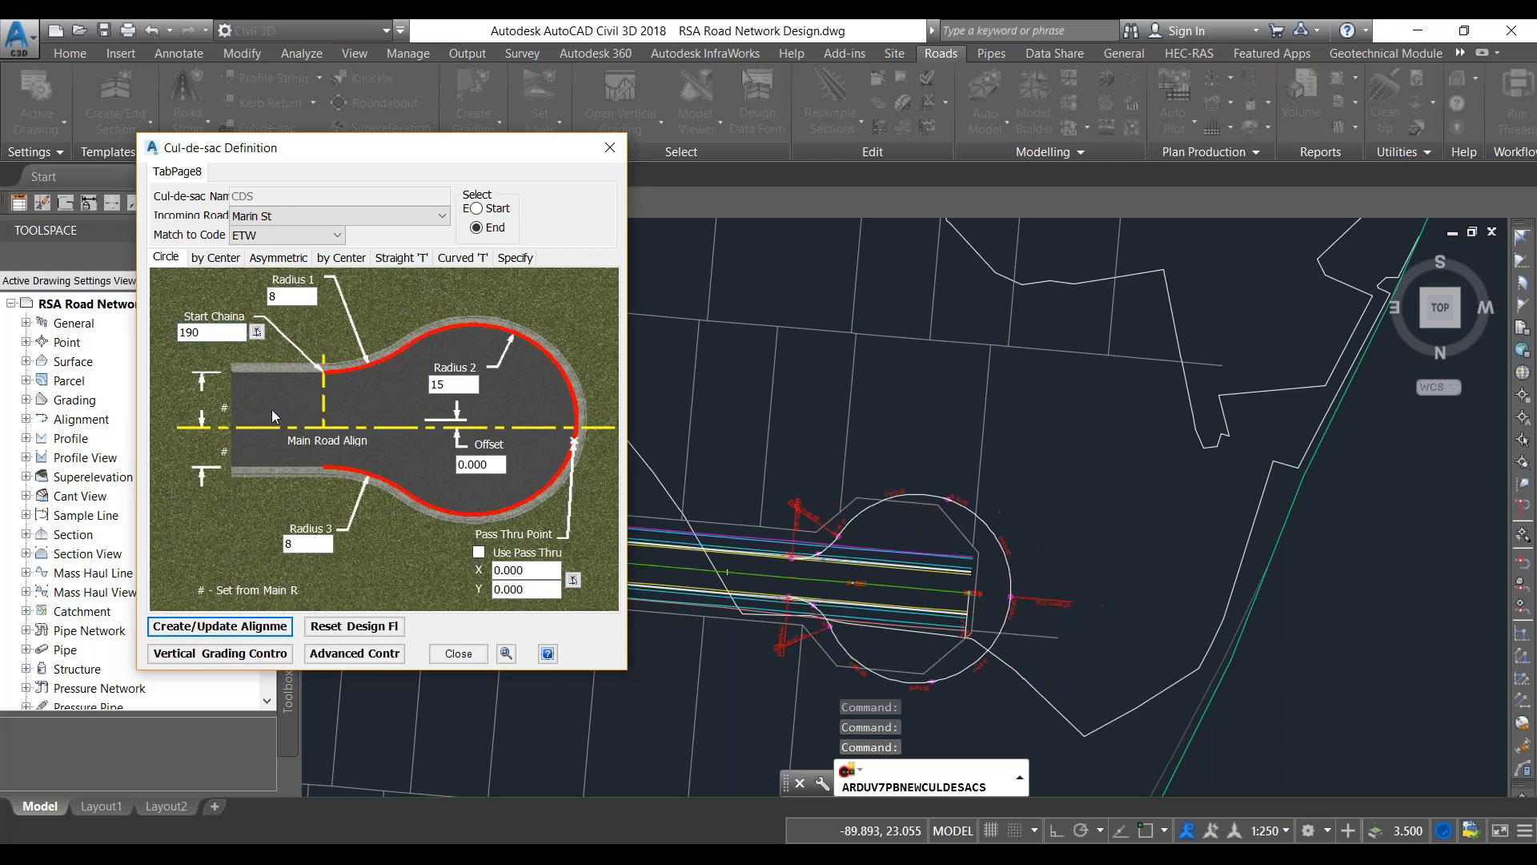
Step: Set the cul-de-sac's start chainage to 188 and then 185, updating the alignment each time to fit the lot boundaries
{"action": "left_click", "coordinate": [223, 330]}
{"action": "key", "text": "BackSpace"}
{"action": "key", "text": "BackSpace"}
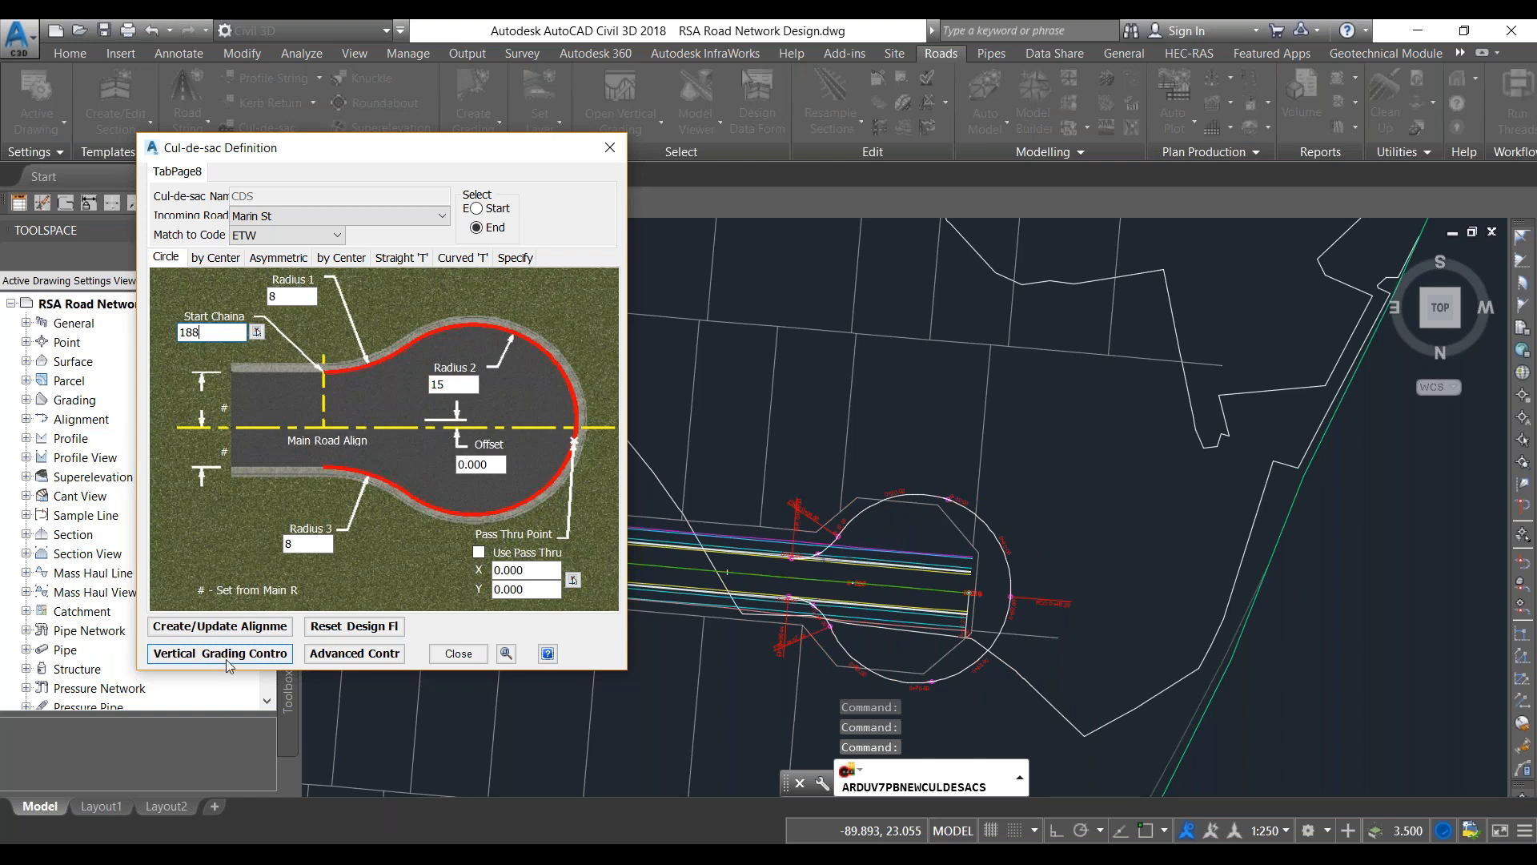
{"action": "left_click", "coordinate": [216, 627]}
{"action": "left_click", "coordinate": [211, 333]}
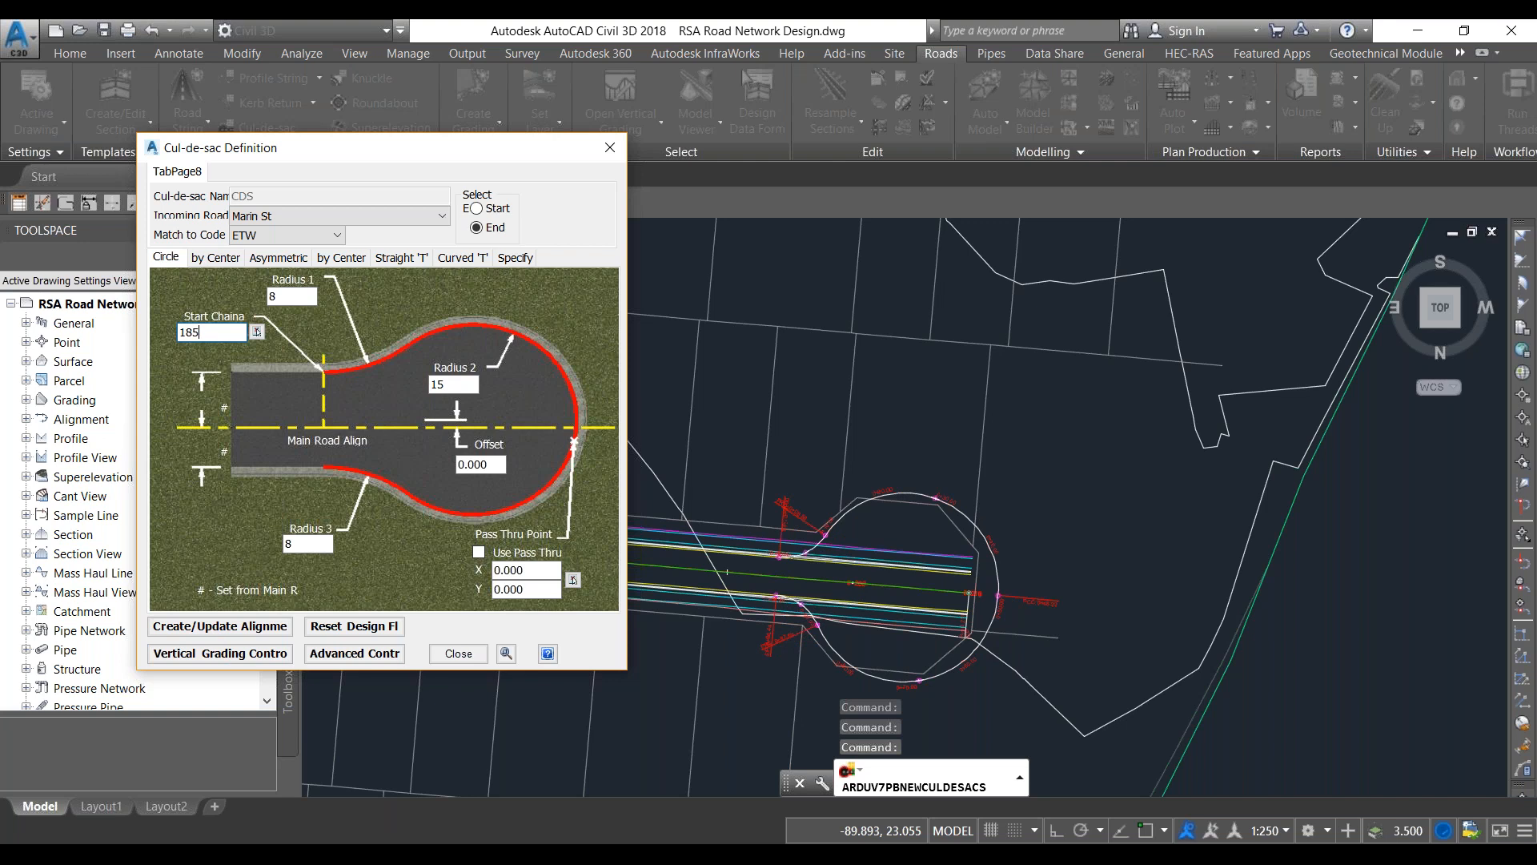
{"action": "left_click", "coordinate": [188, 632]}
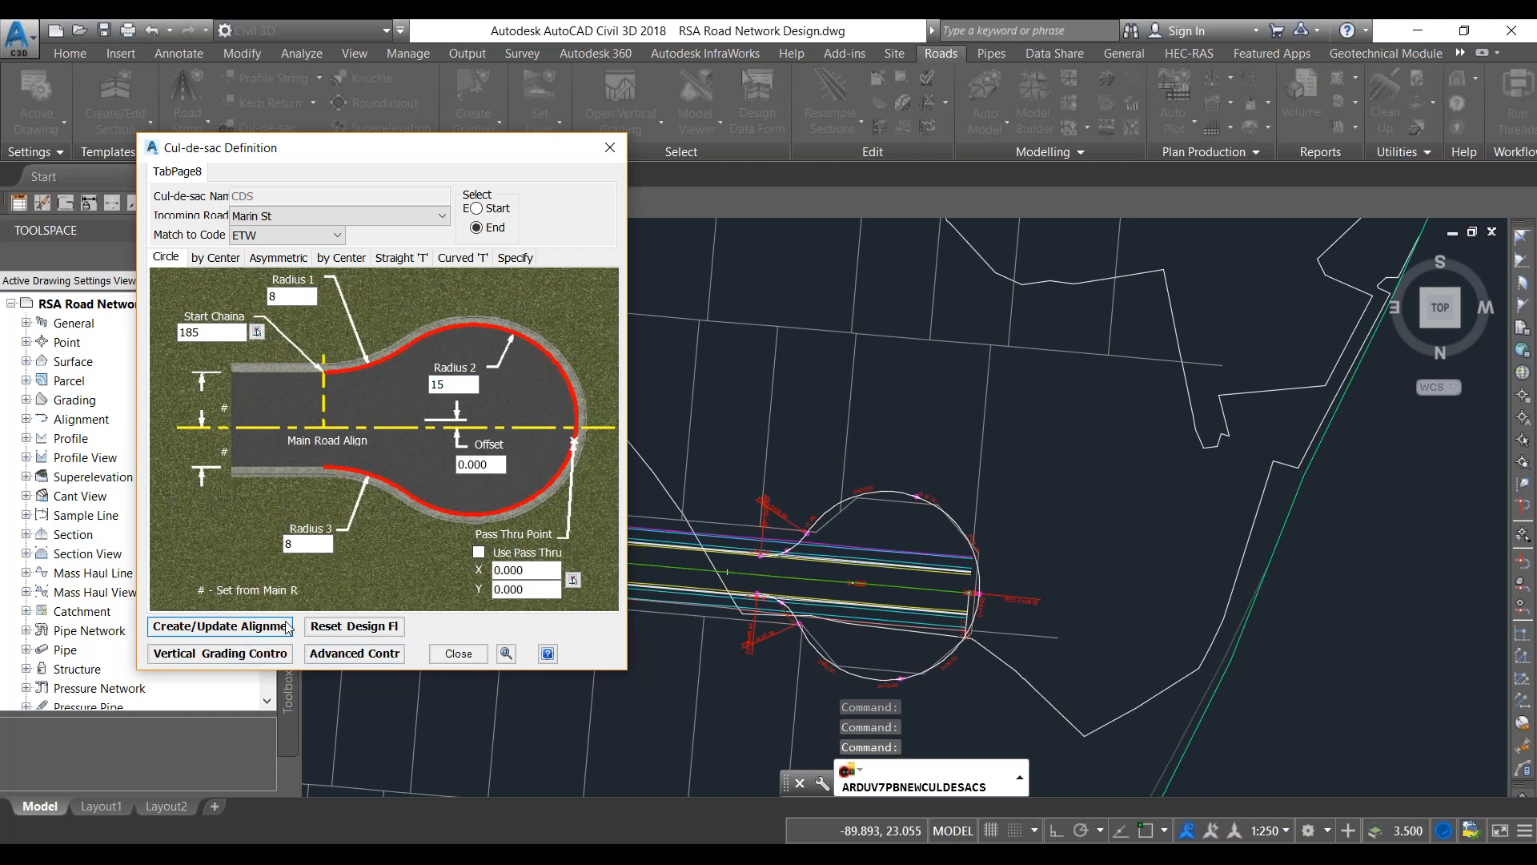
Step: Apply the Metric Kerb-L SM template to the cul-de-sac, display its vertical grading and close the definition
{"action": "left_click", "coordinate": [225, 653]}
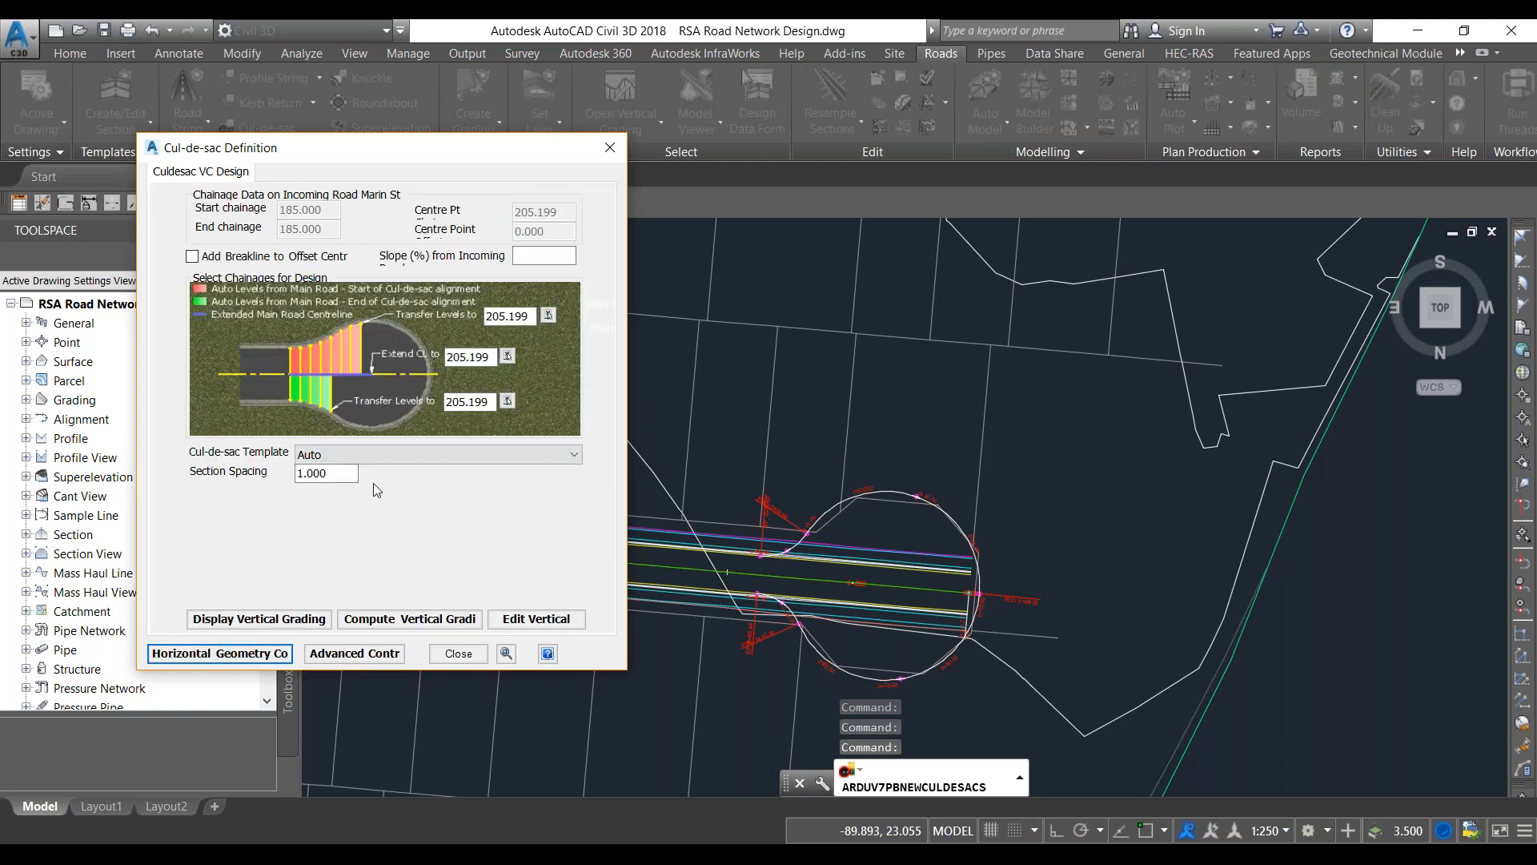
{"action": "left_click", "coordinate": [477, 456]}
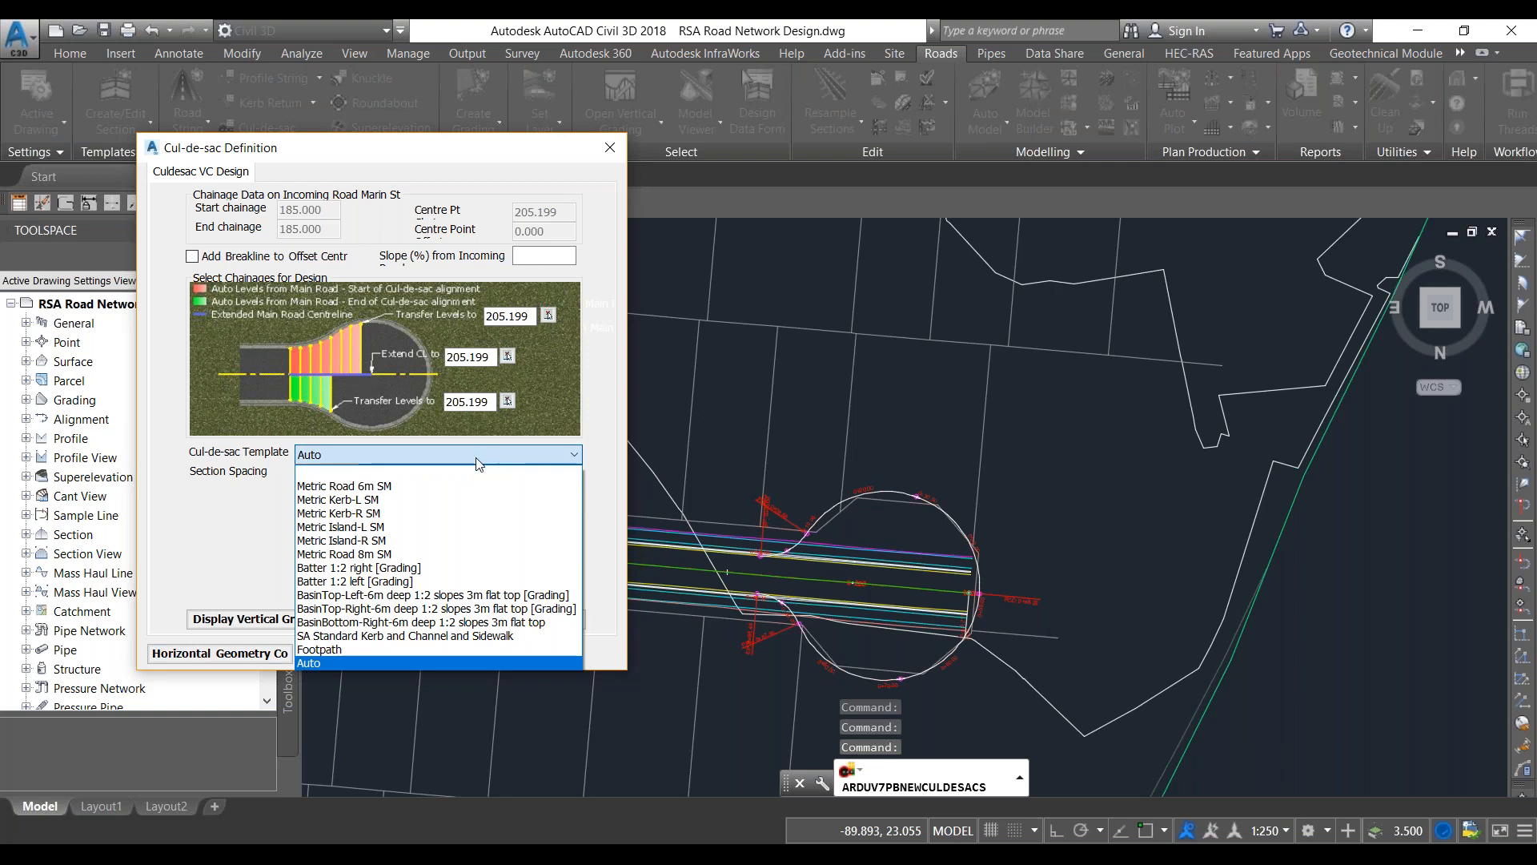
{"action": "left_click", "coordinate": [334, 500]}
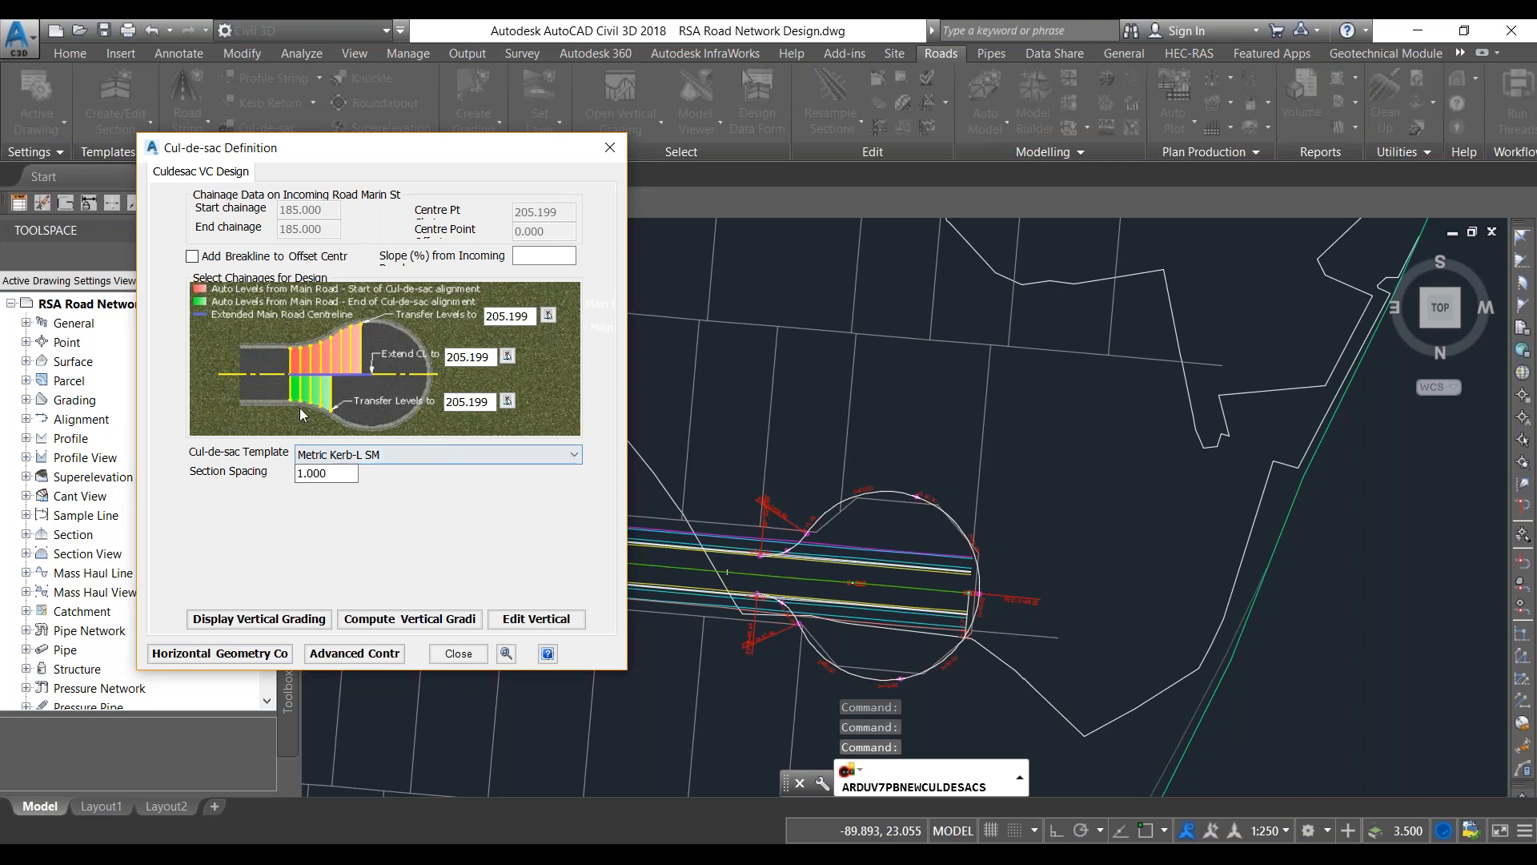
{"action": "left_click", "coordinate": [239, 617]}
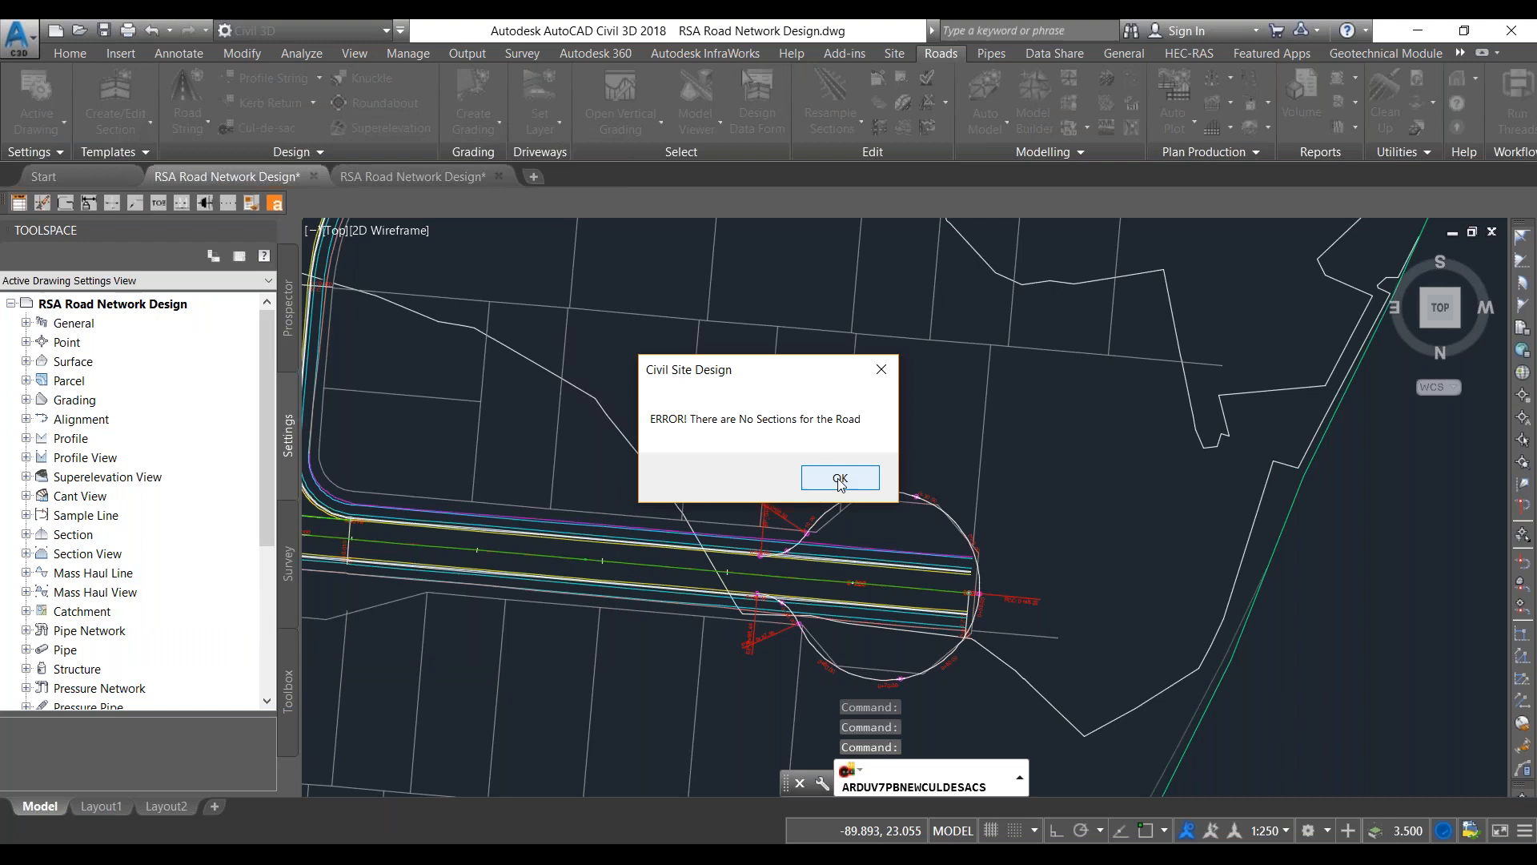
{"action": "left_click", "coordinate": [840, 479]}
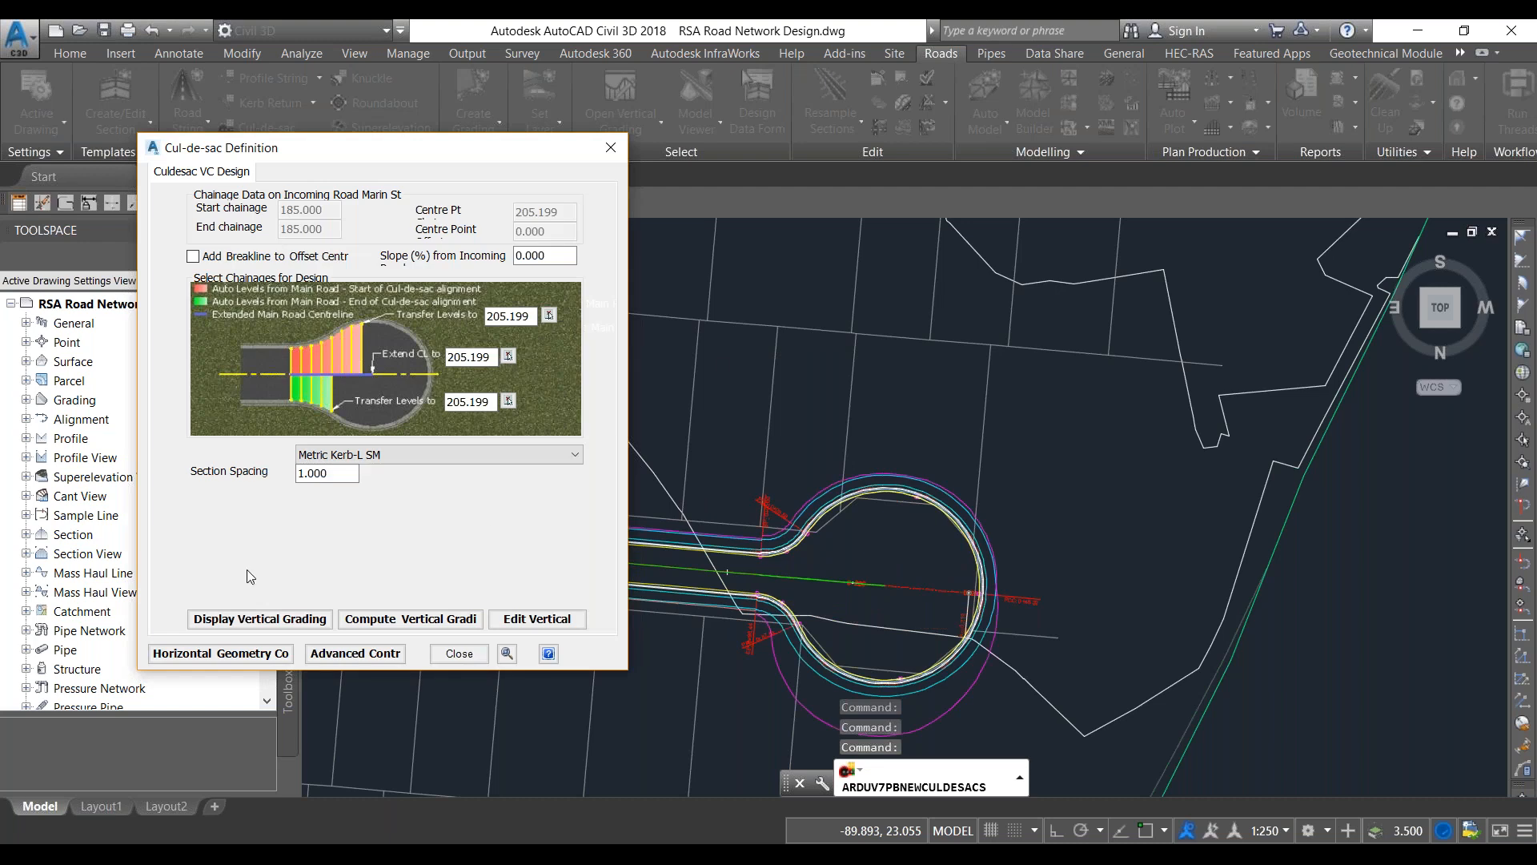
{"action": "left_click", "coordinate": [612, 149]}
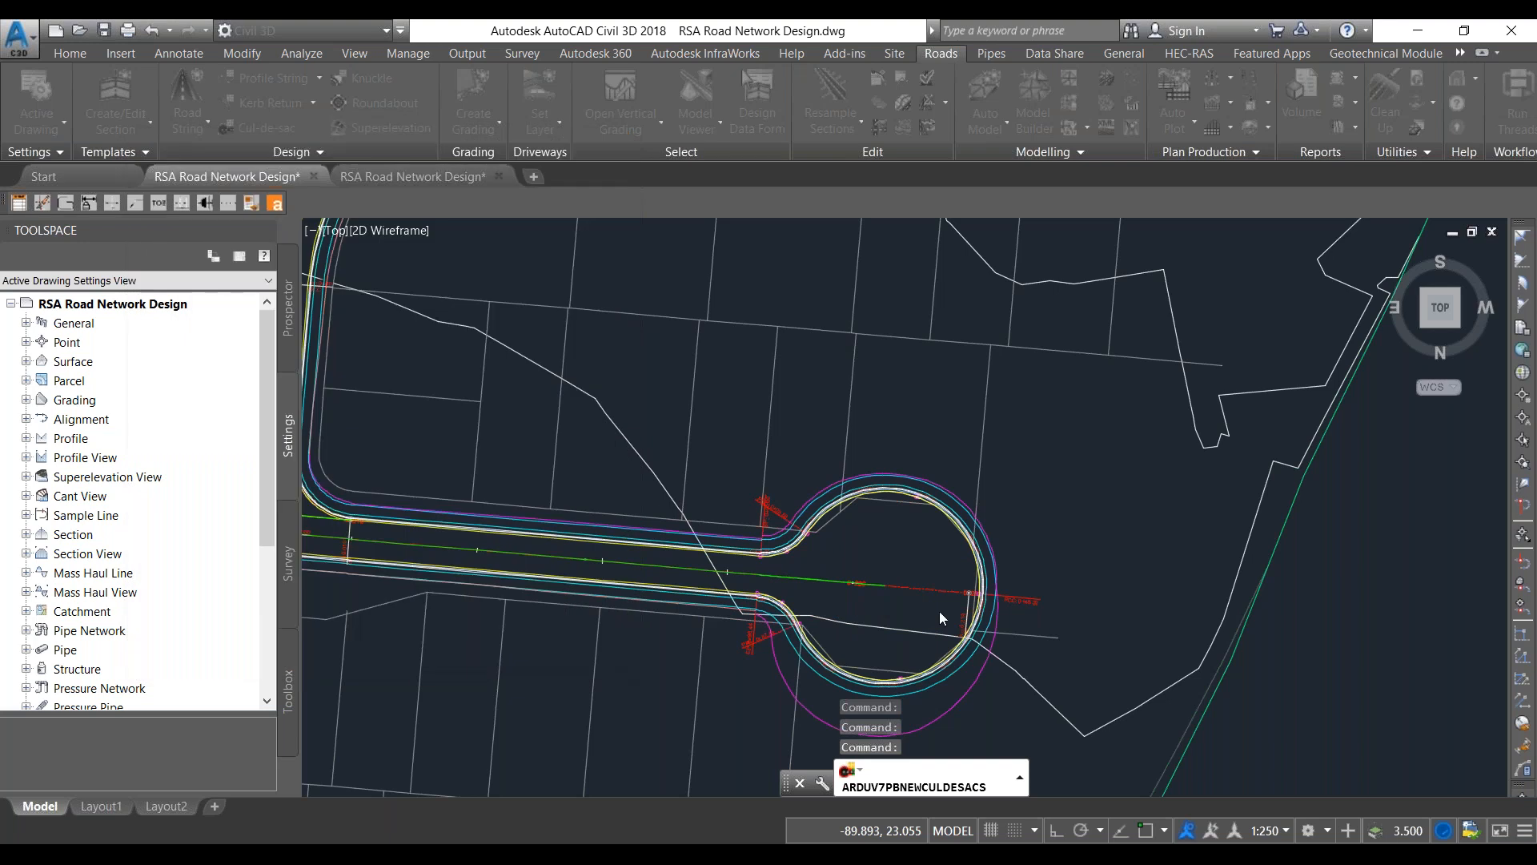
Step: Examine the cul-de-sac strings at the end of Marin St and how they tie into the surrounding road network
{"action": "scroll", "coordinate": [916, 535], "scroll_direction": "down", "scroll_amount": 3}
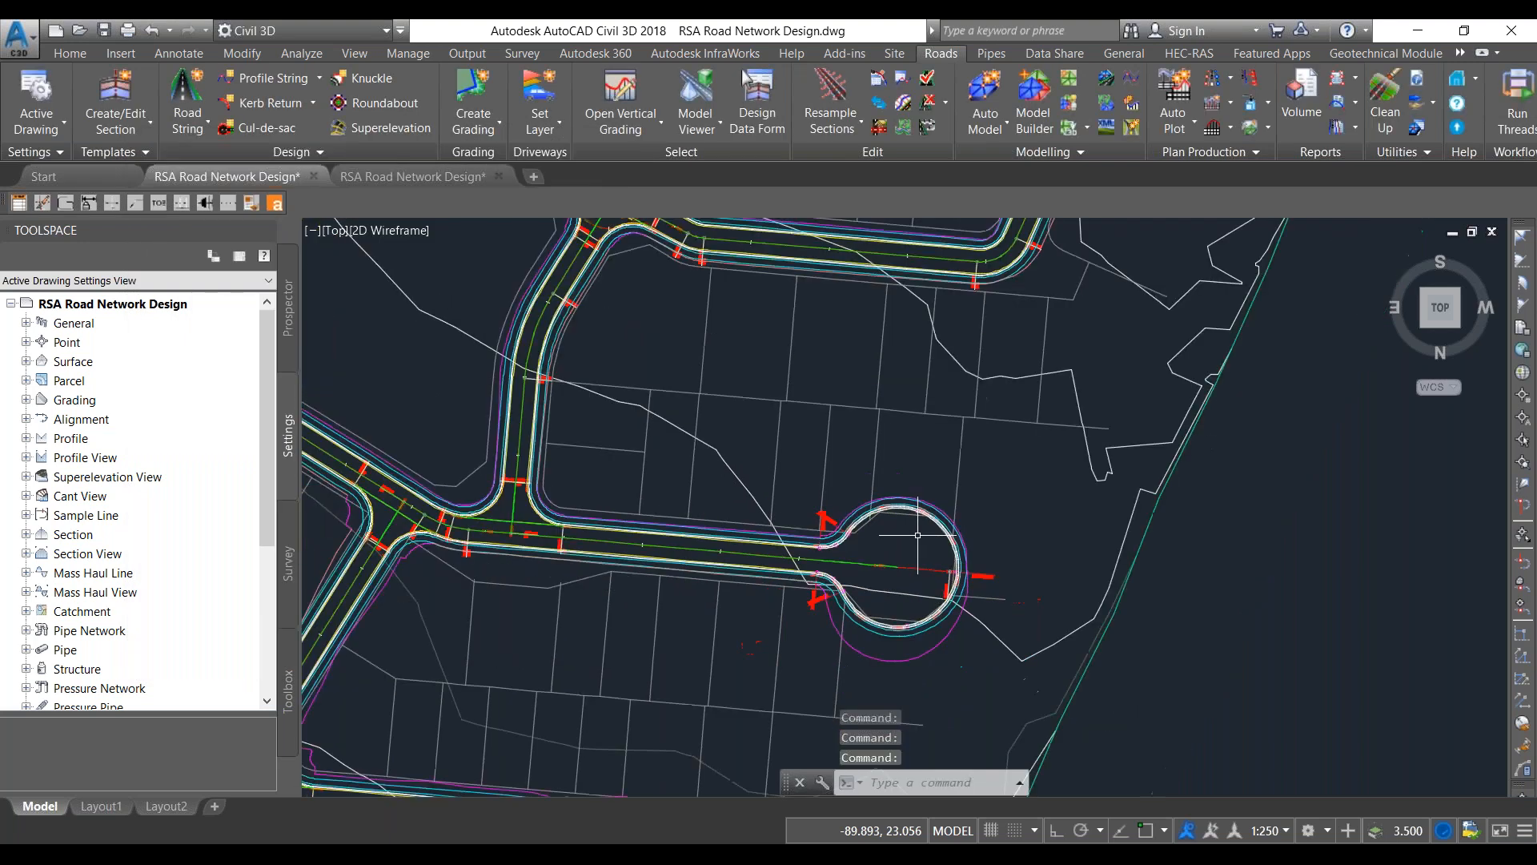
{"action": "scroll", "coordinate": [876, 561], "scroll_direction": "up", "scroll_amount": 4}
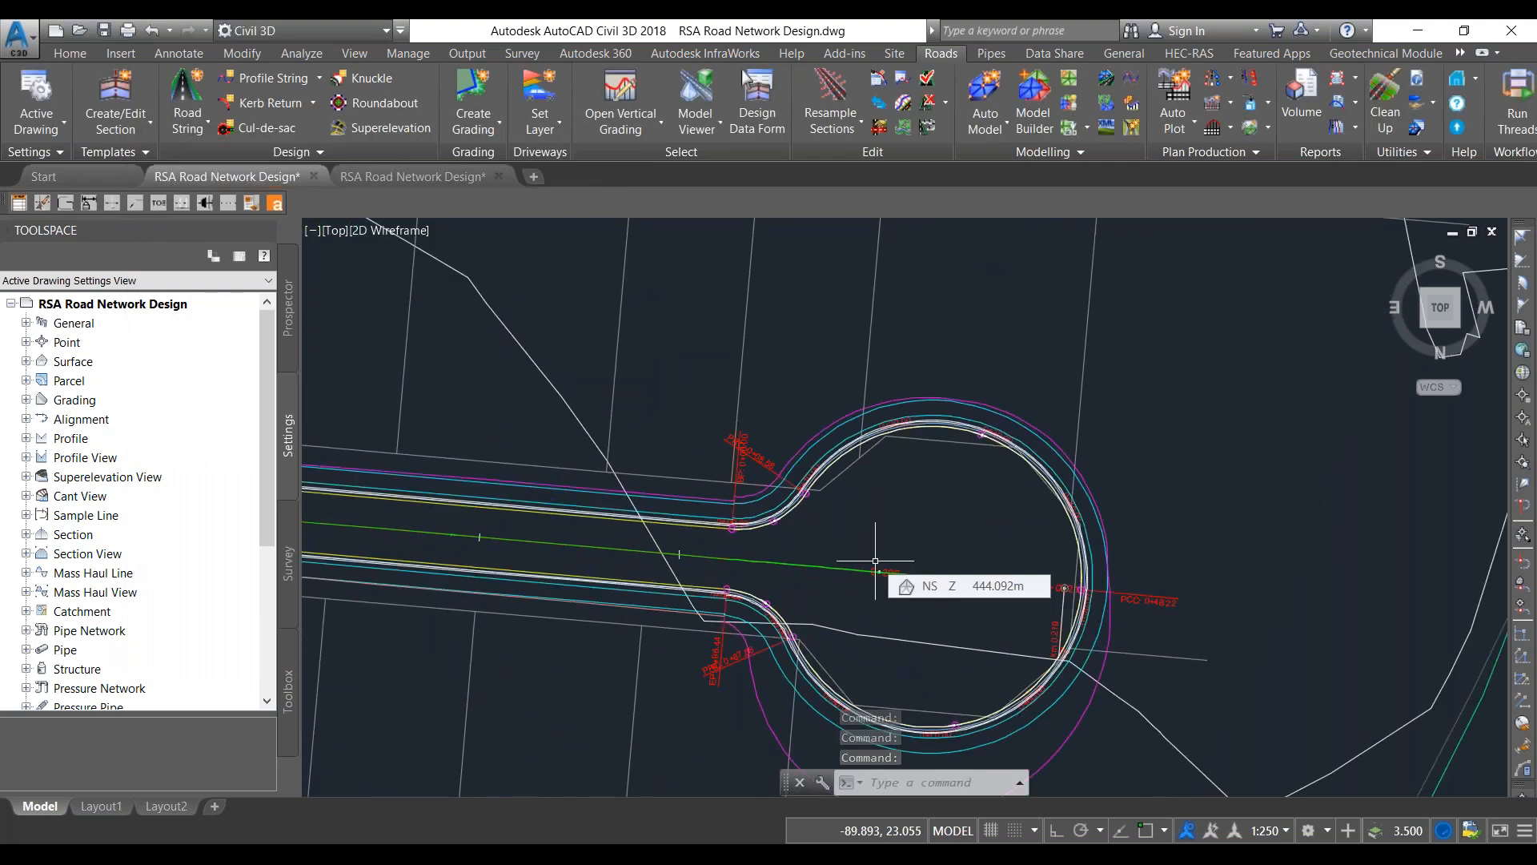
{"action": "scroll", "coordinate": [876, 562], "scroll_direction": "down", "scroll_amount": 2}
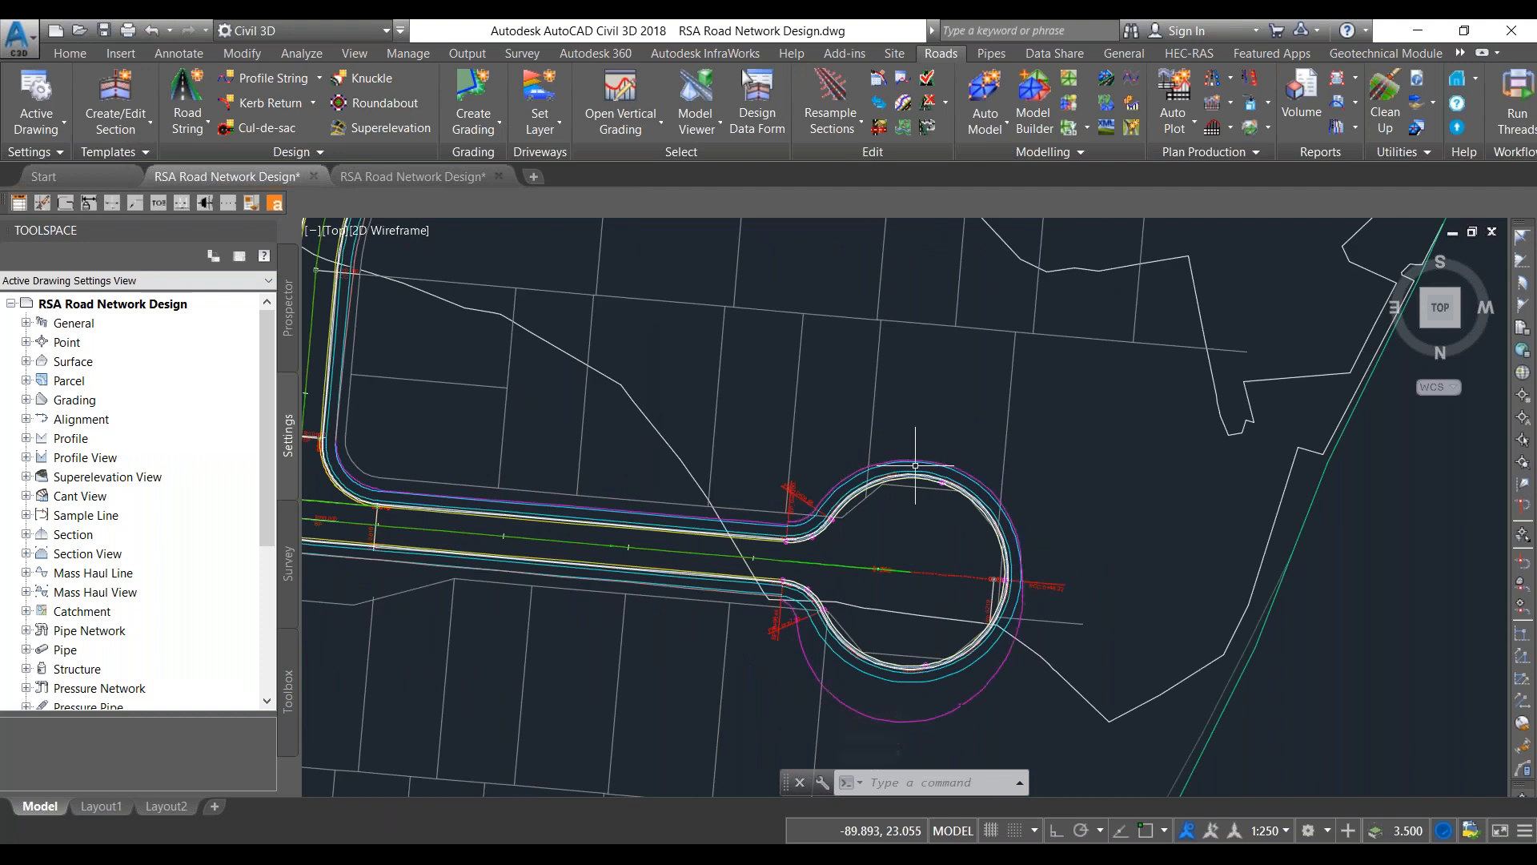
{"action": "scroll", "coordinate": [958, 595], "scroll_direction": "up", "scroll_amount": 5}
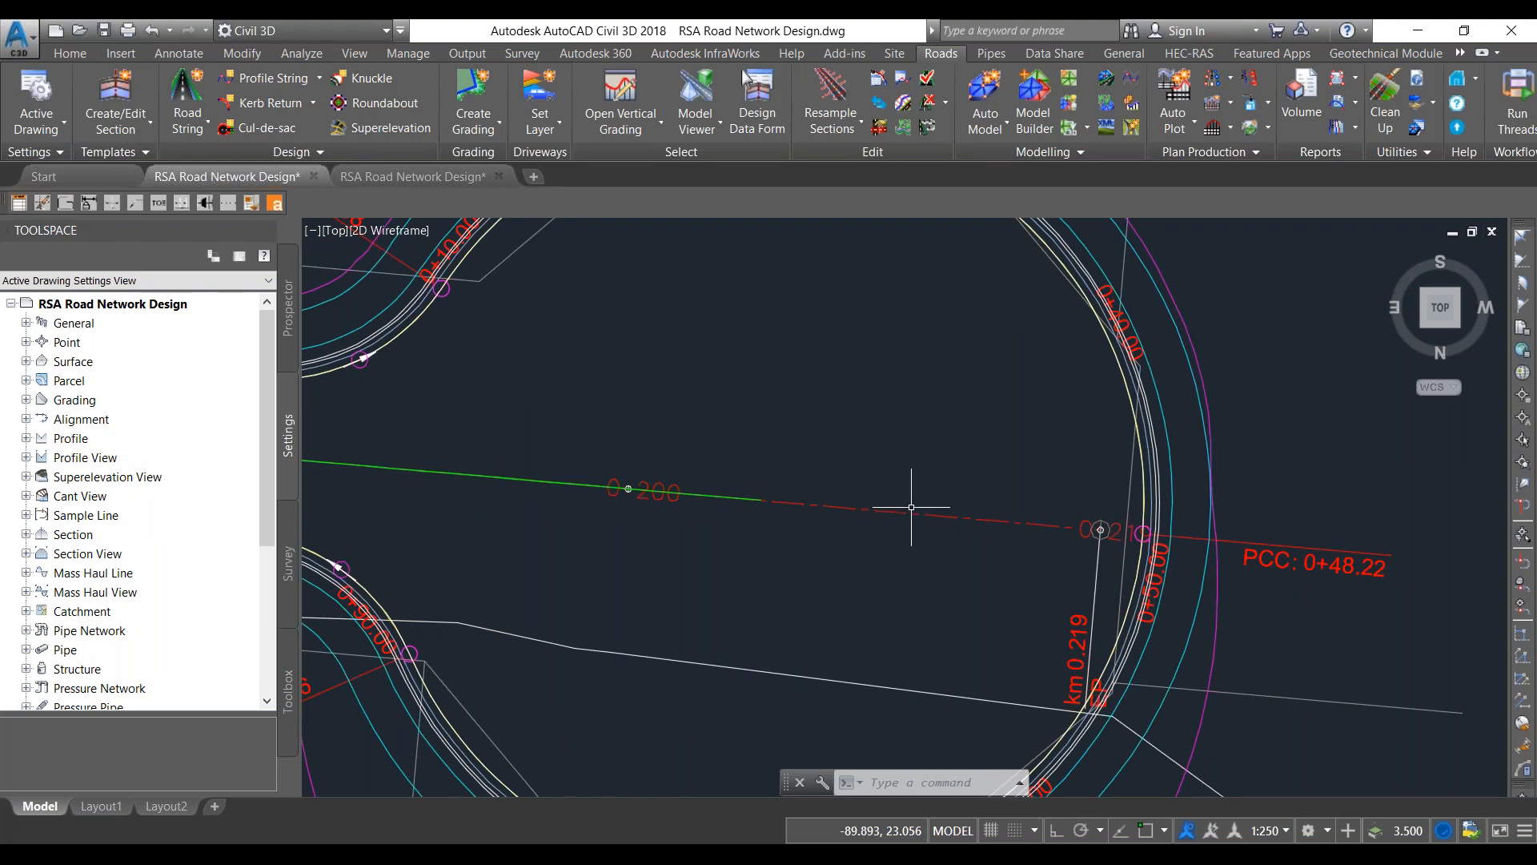
{"action": "scroll", "coordinate": [911, 507], "scroll_direction": "down", "scroll_amount": 5}
{"action": "scroll", "coordinate": [999, 449], "scroll_direction": "down", "scroll_amount": 3}
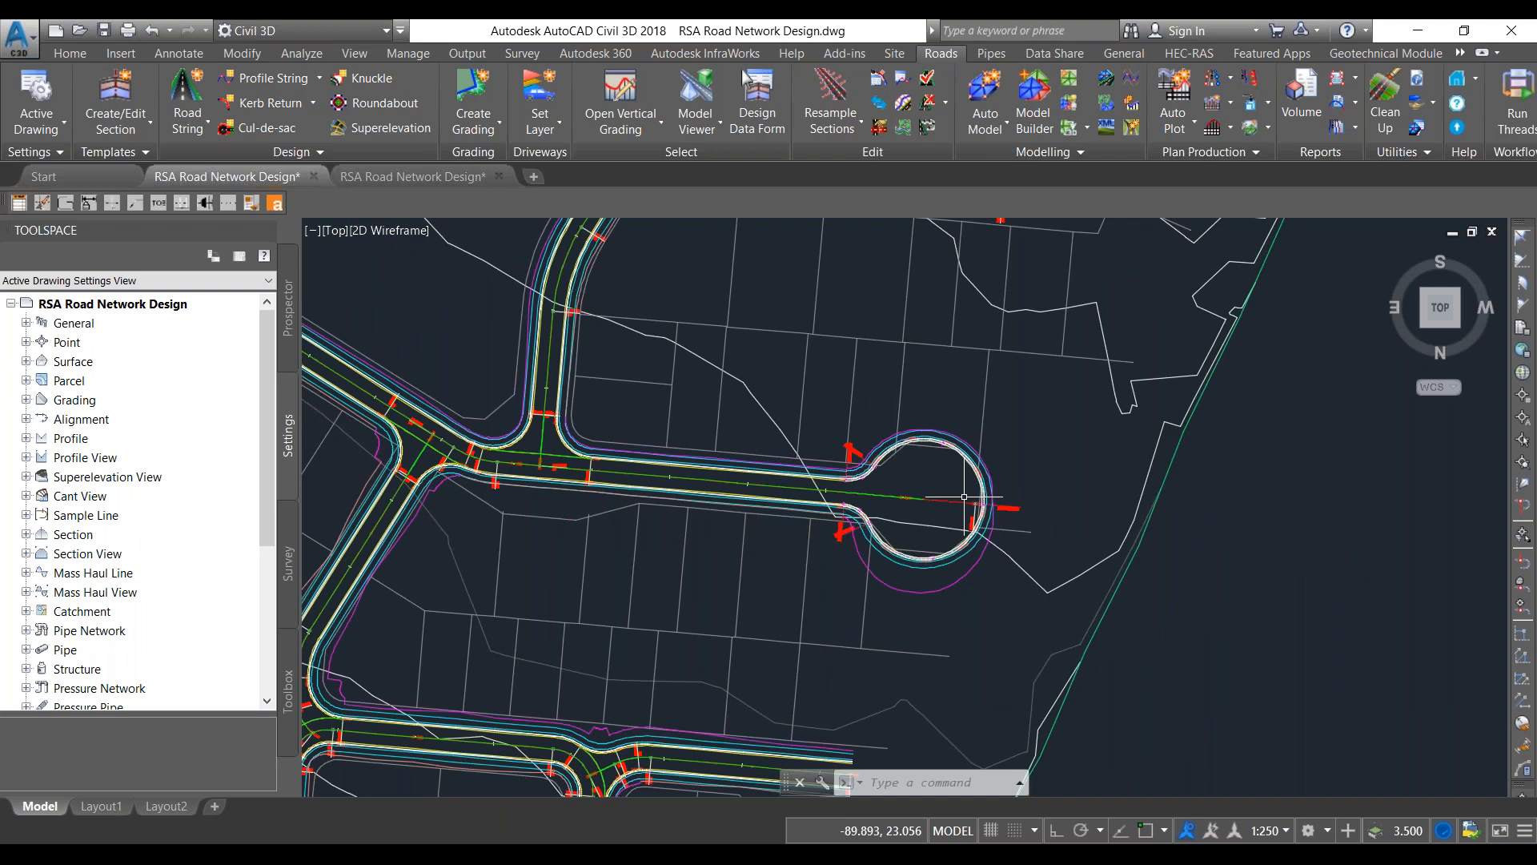
{"action": "scroll", "coordinate": [965, 497], "scroll_direction": "down", "scroll_amount": 4}
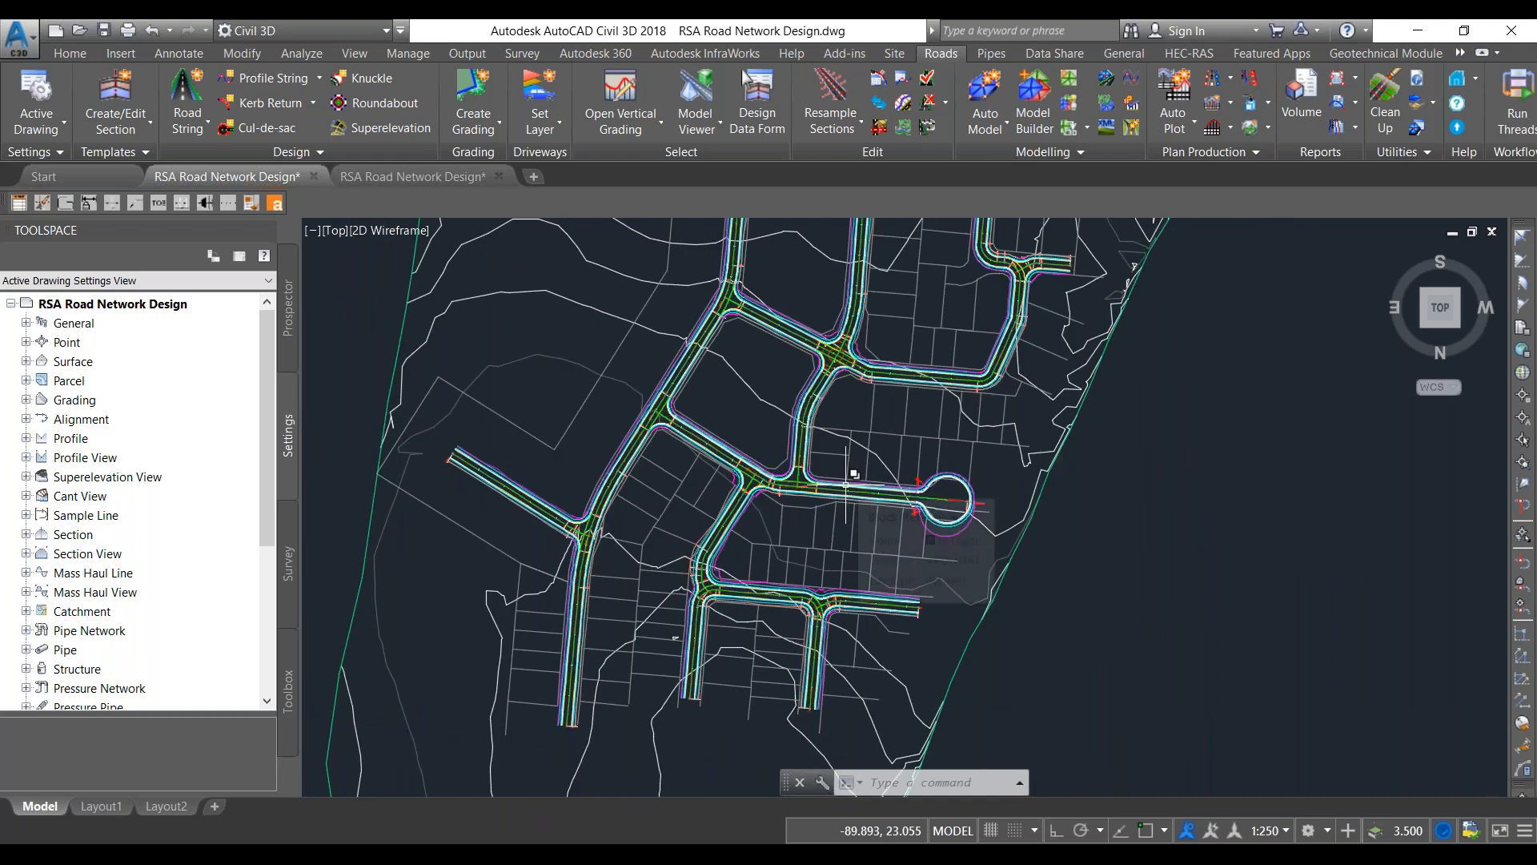
{"action": "scroll", "coordinate": [846, 485], "scroll_direction": "down", "scroll_amount": 2}
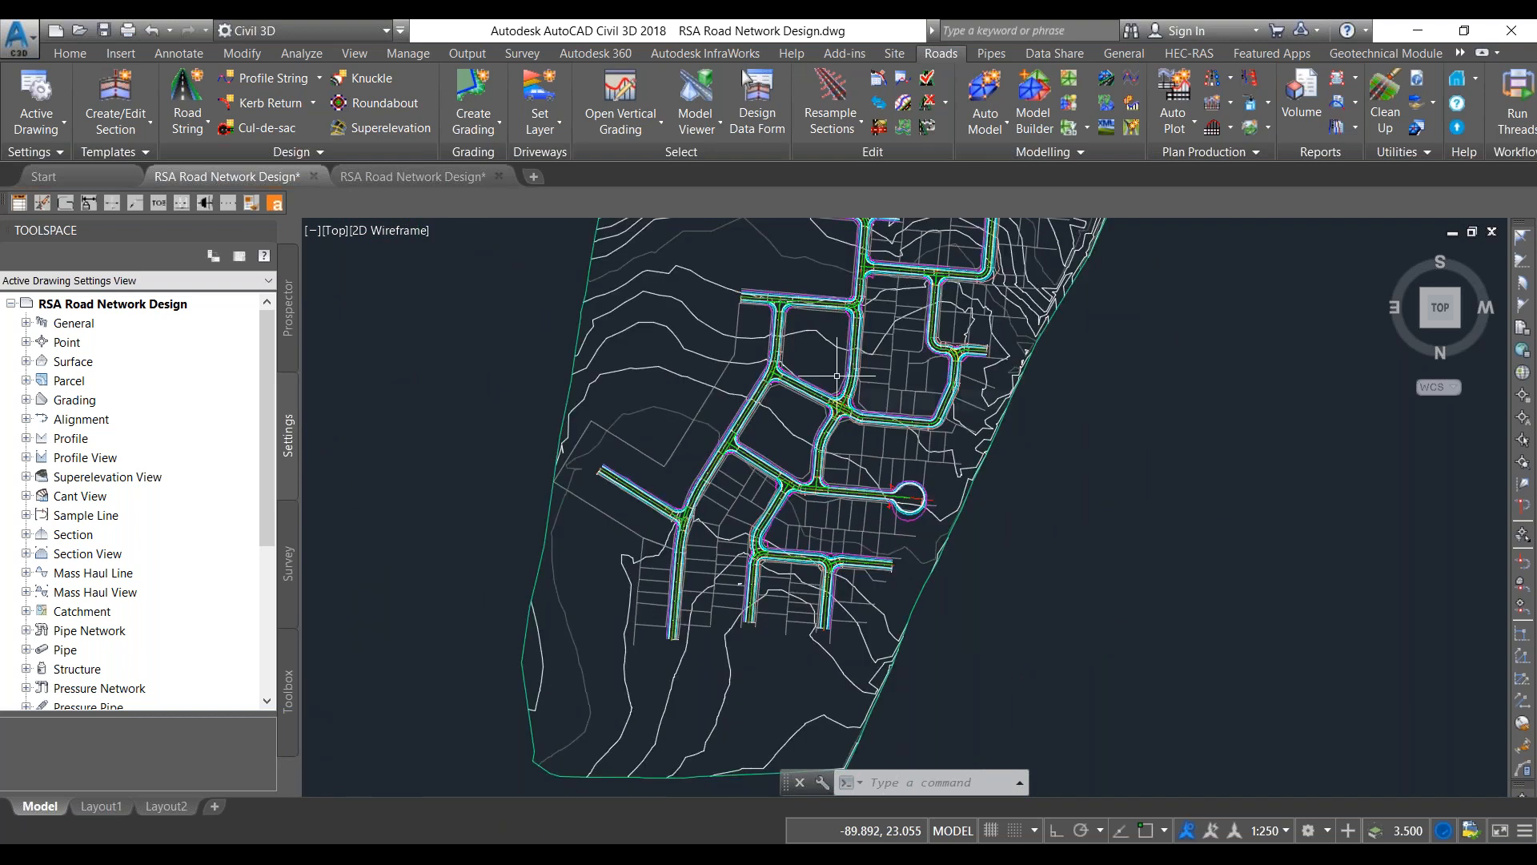
Step: Build the model of the whole road network with Auto Model
{"action": "left_click", "coordinate": [716, 125]}
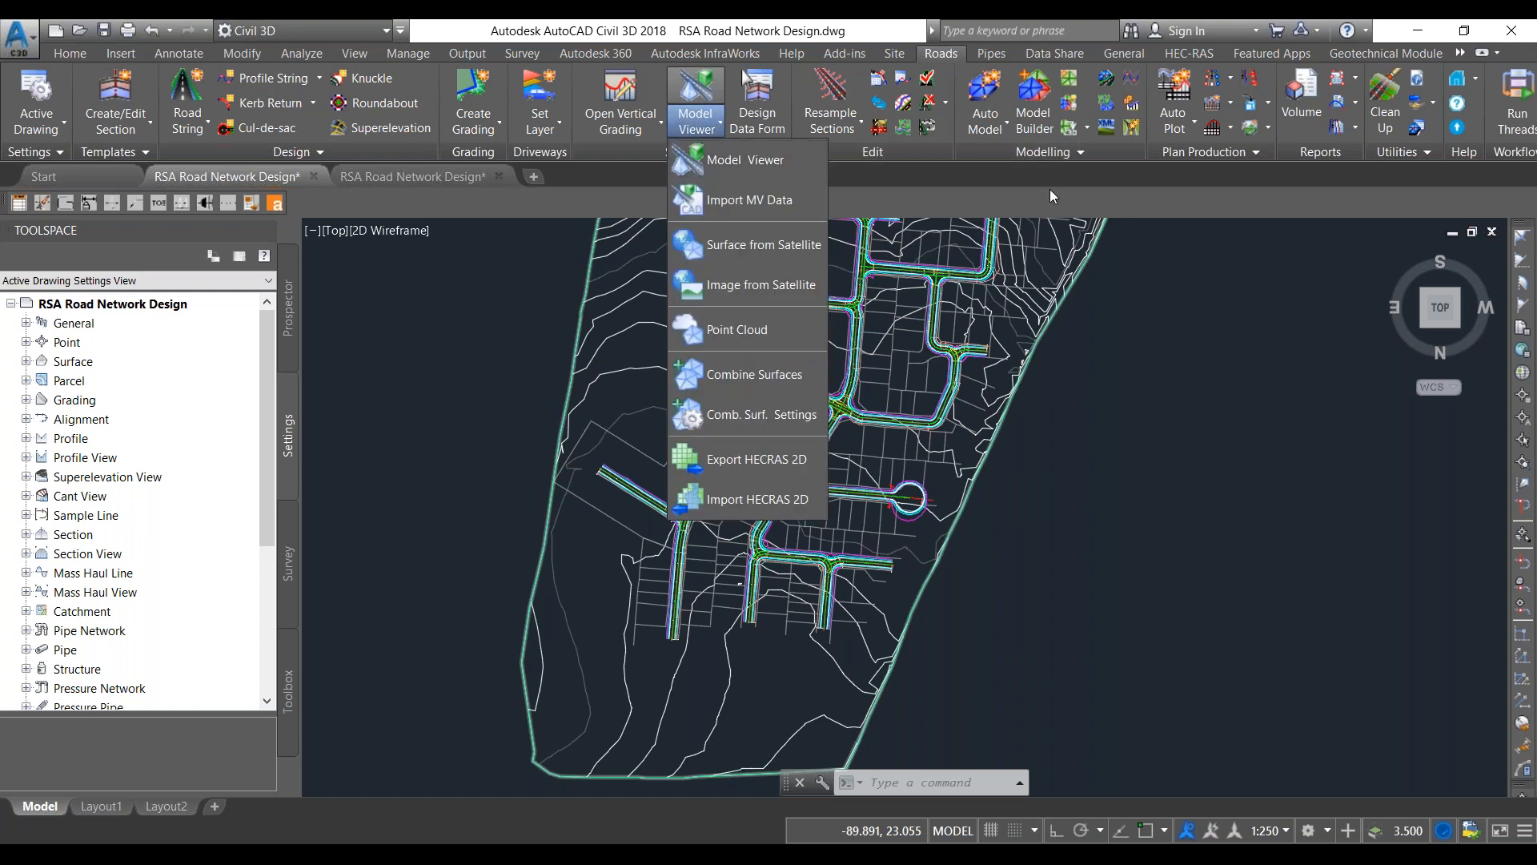
{"action": "left_click", "coordinate": [998, 127]}
{"action": "left_click", "coordinate": [1024, 160]}
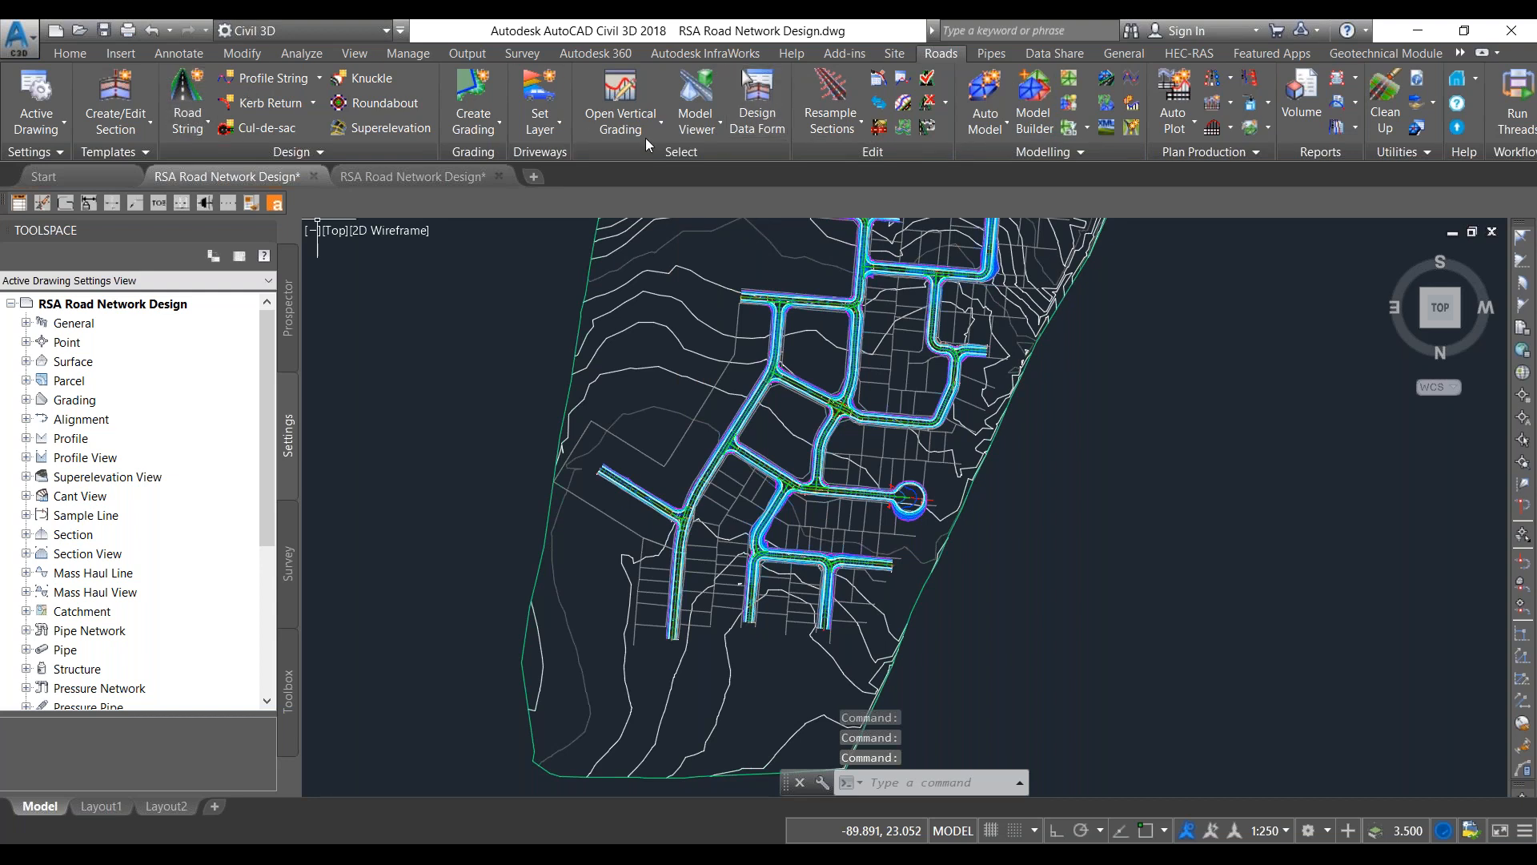
Step: Open the Model Viewer with the TotalModel design and NS base surfaces, and examine the road network in 3D from different angles
{"action": "left_click", "coordinate": [718, 120]}
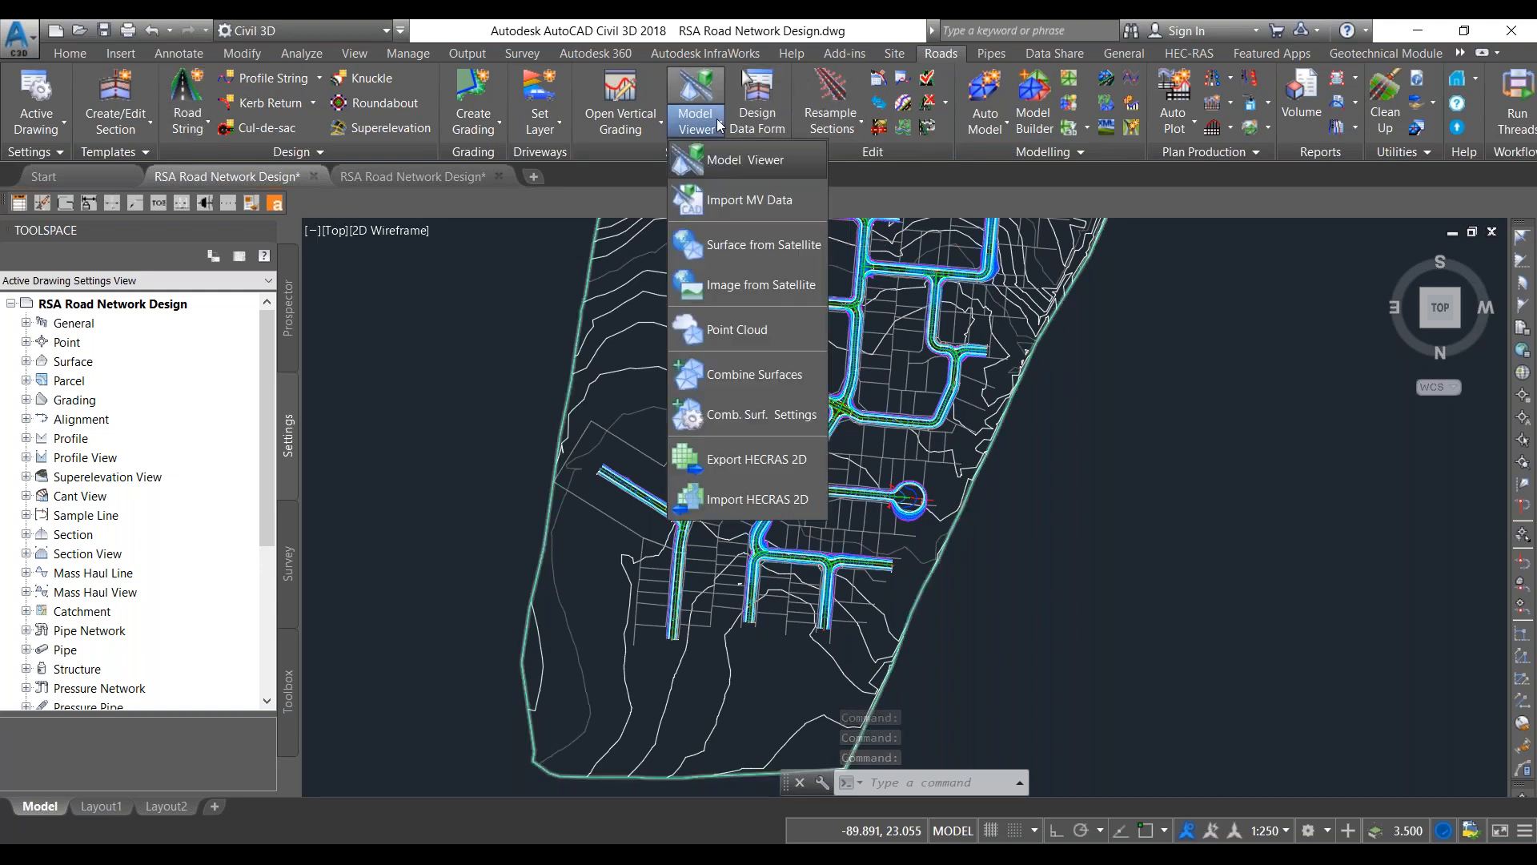
{"action": "left_click", "coordinate": [762, 159]}
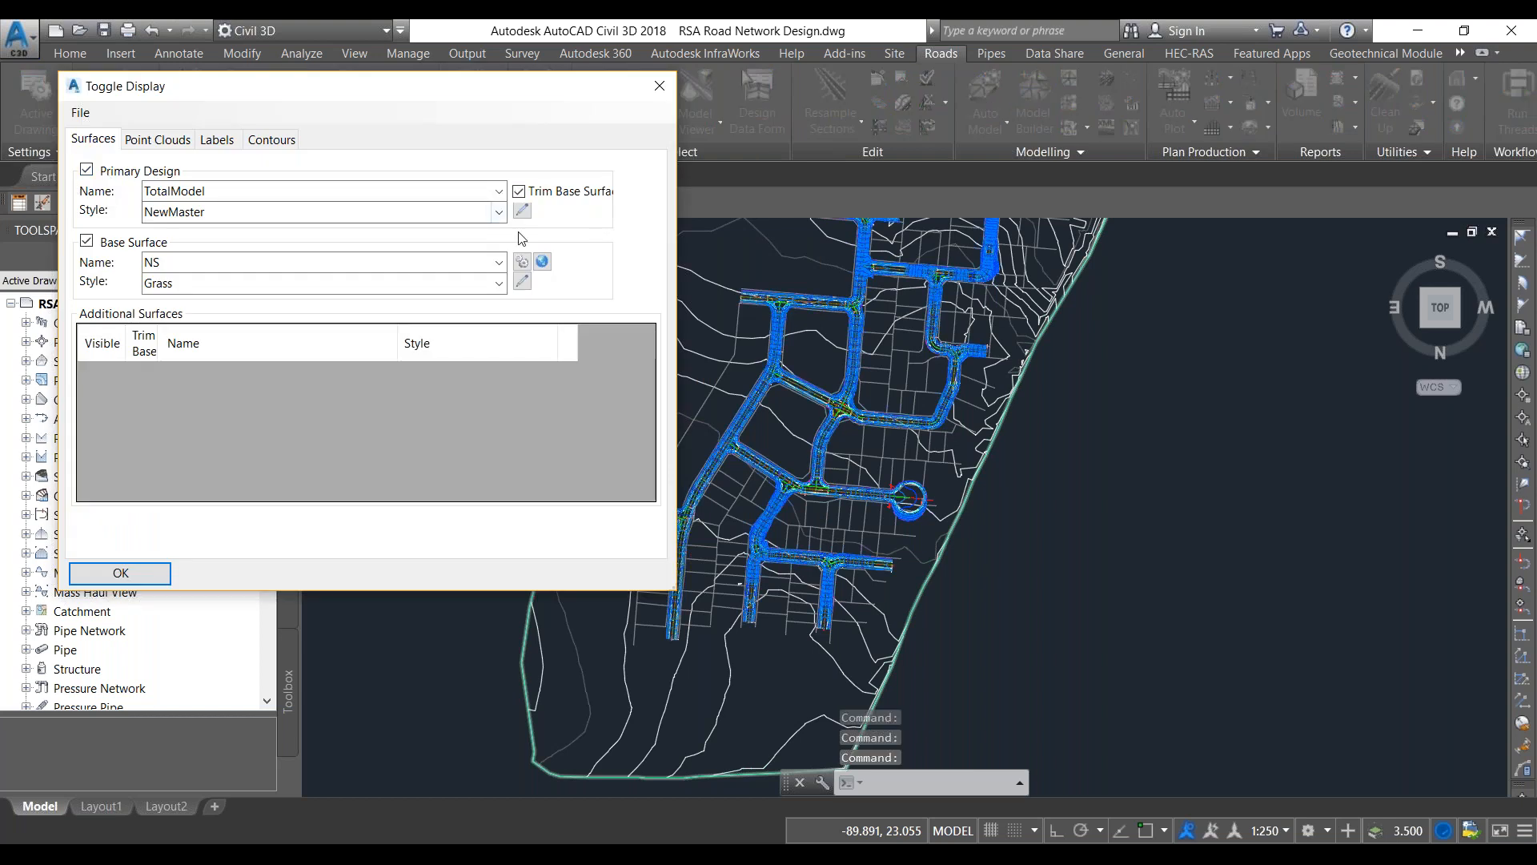
{"action": "left_click", "coordinate": [160, 141]}
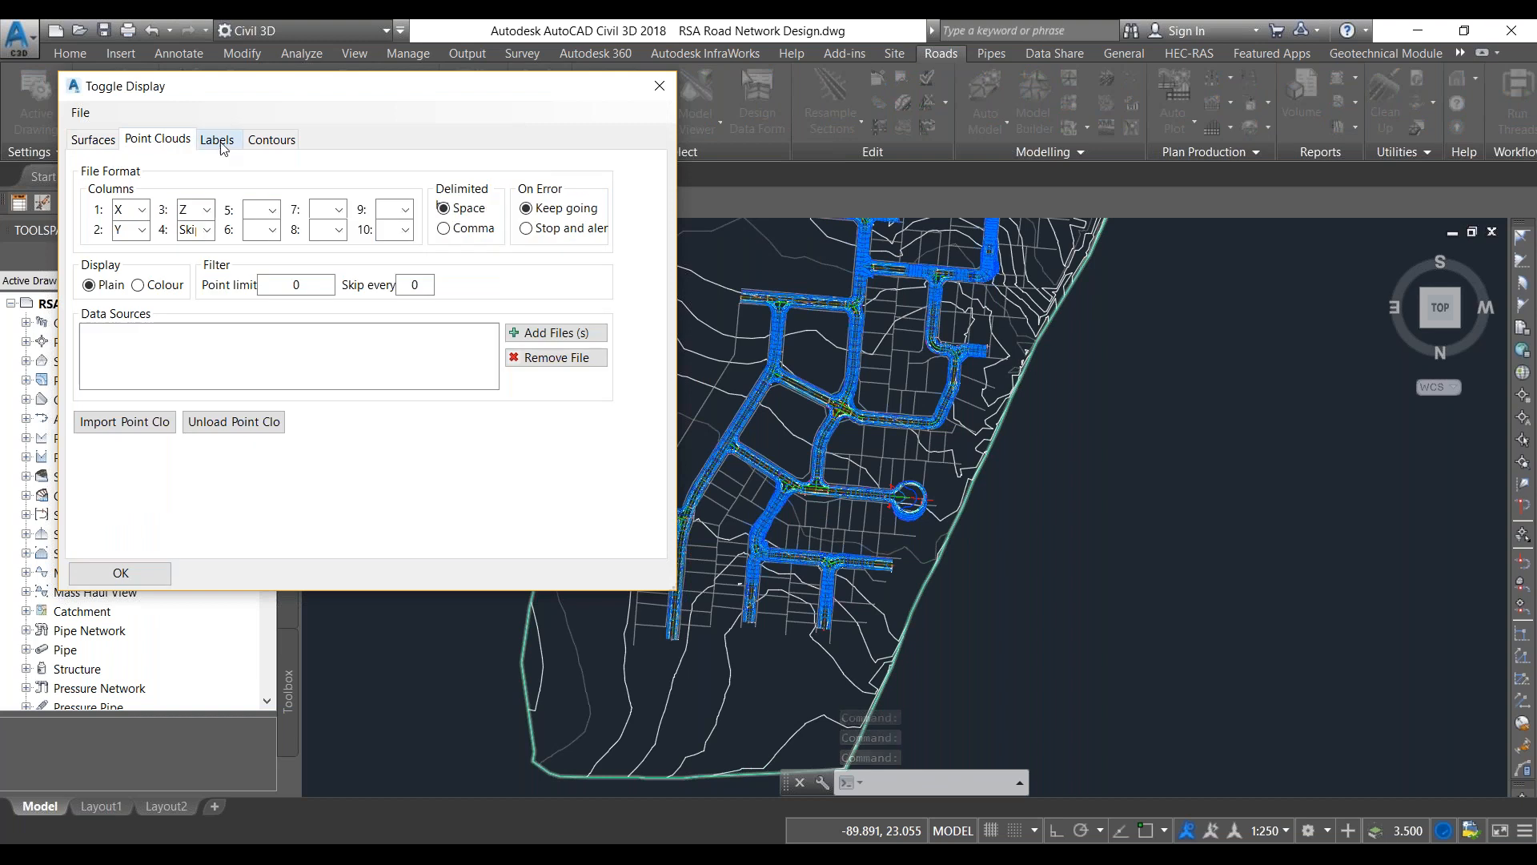
{"action": "left_click", "coordinate": [88, 141]}
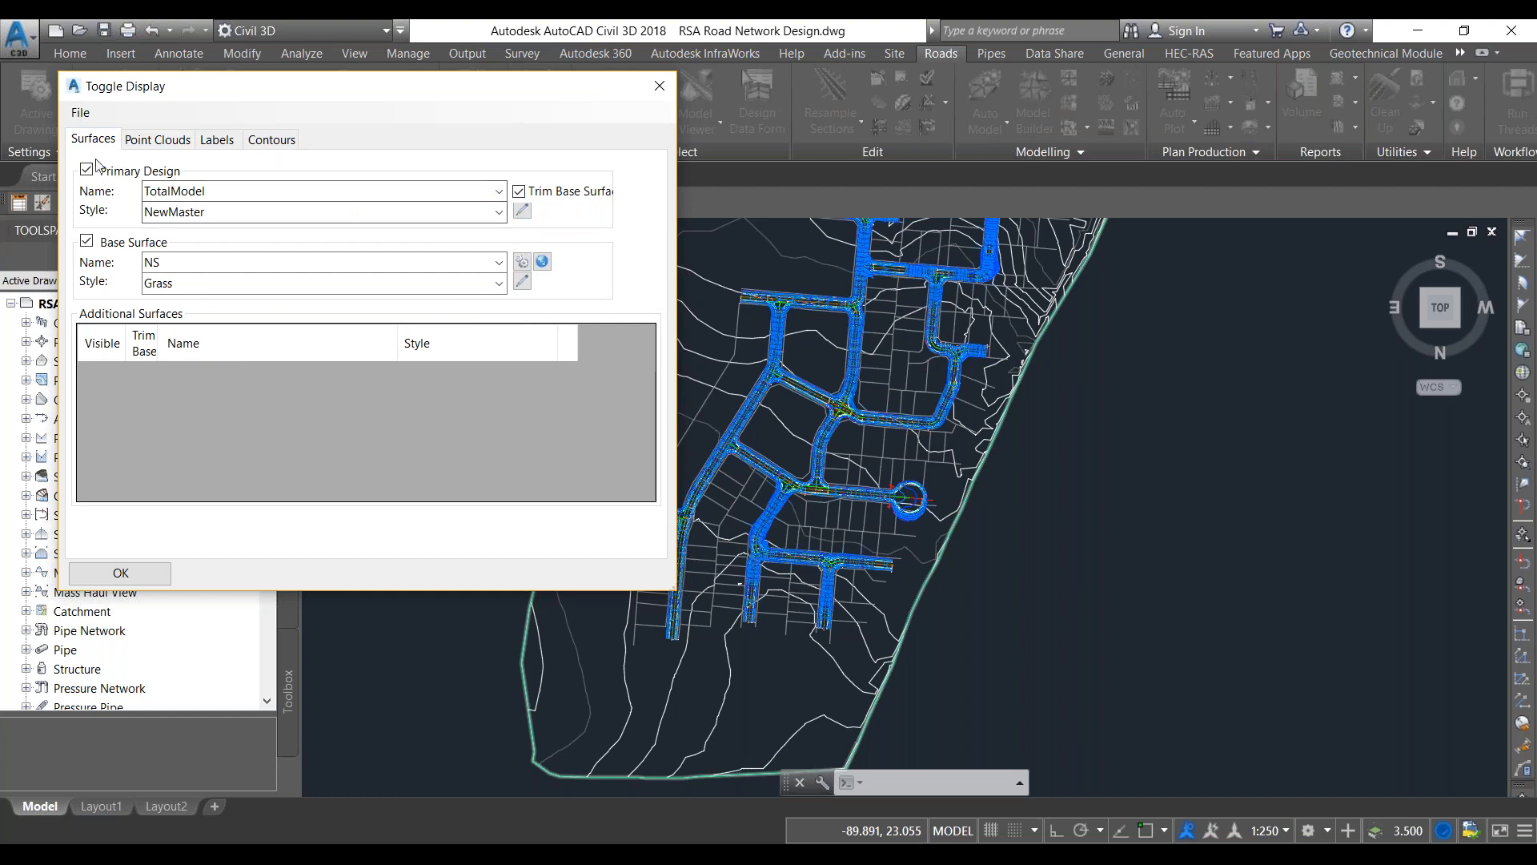
{"action": "left_click", "coordinate": [120, 574]}
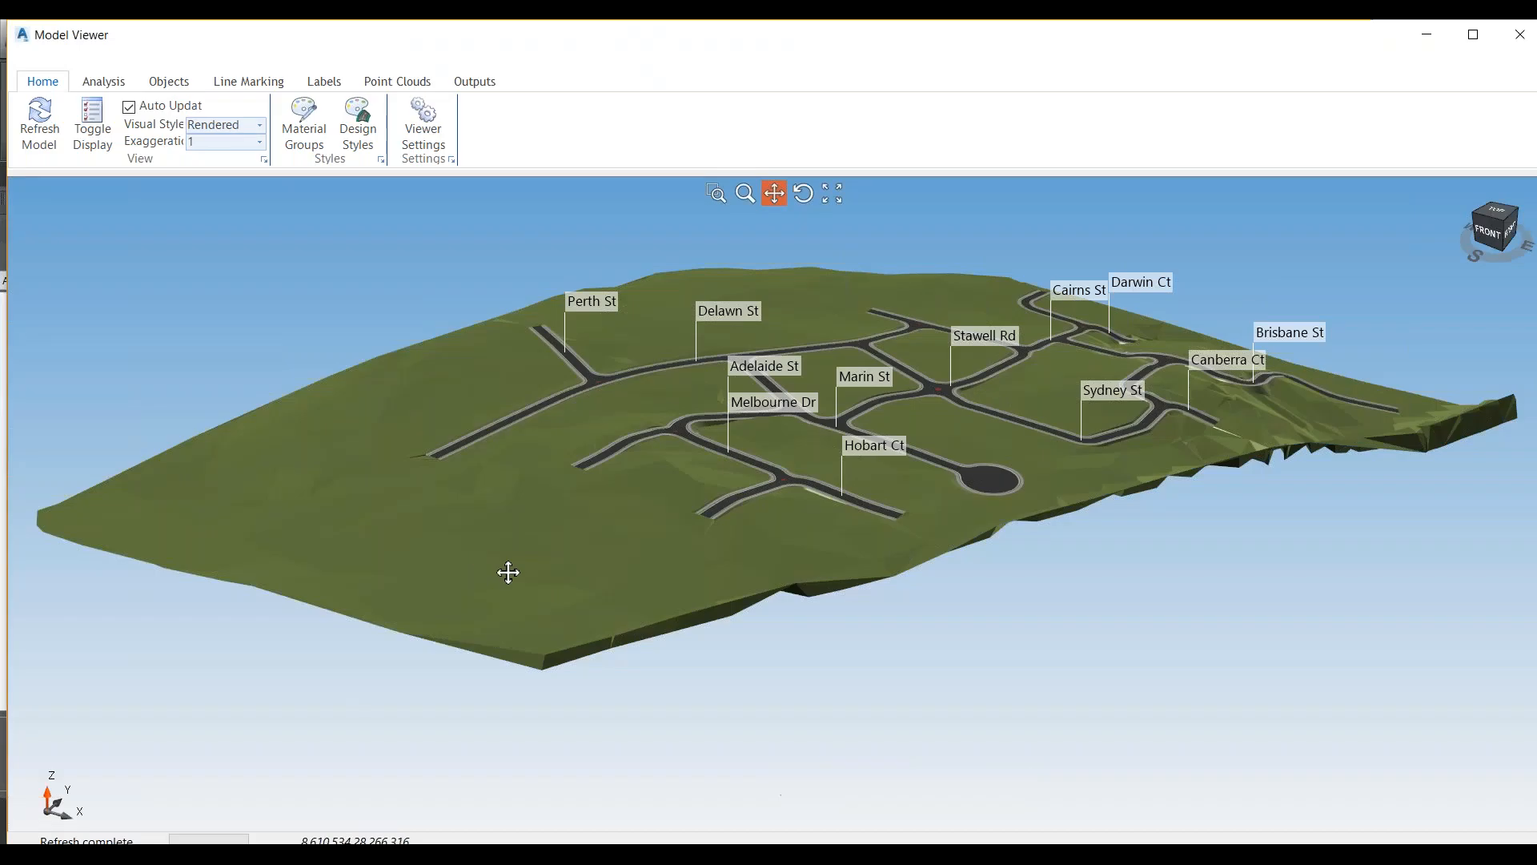
{"action": "left_click_drag", "start_coordinate": [508, 571], "coordinate": [536, 653]}
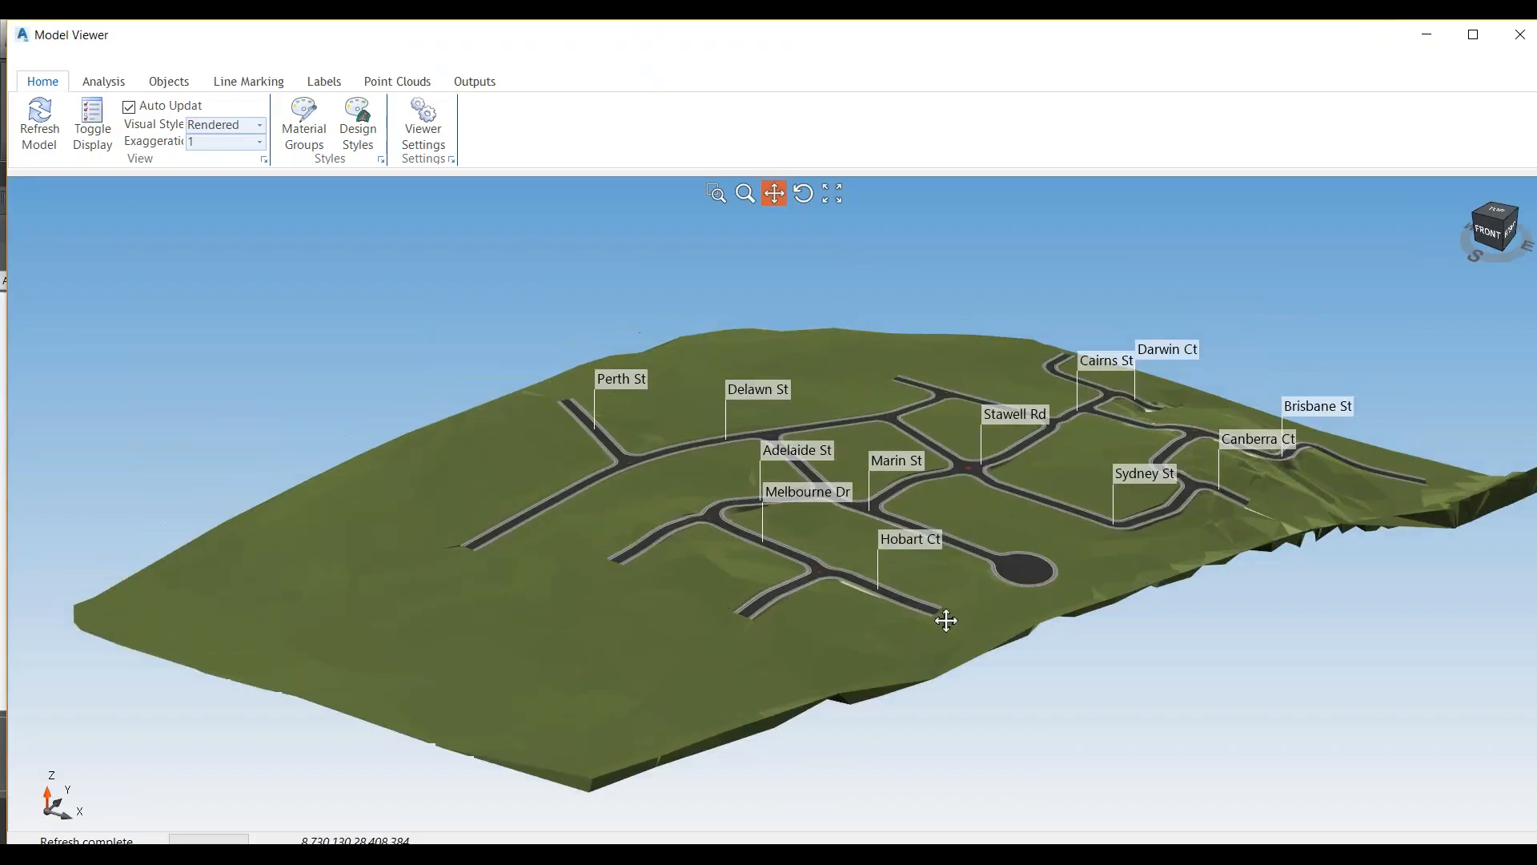
{"action": "scroll", "coordinate": [846, 608], "scroll_direction": "up", "scroll_amount": 1}
{"action": "scroll", "coordinate": [717, 583], "scroll_direction": "down", "scroll_amount": 2}
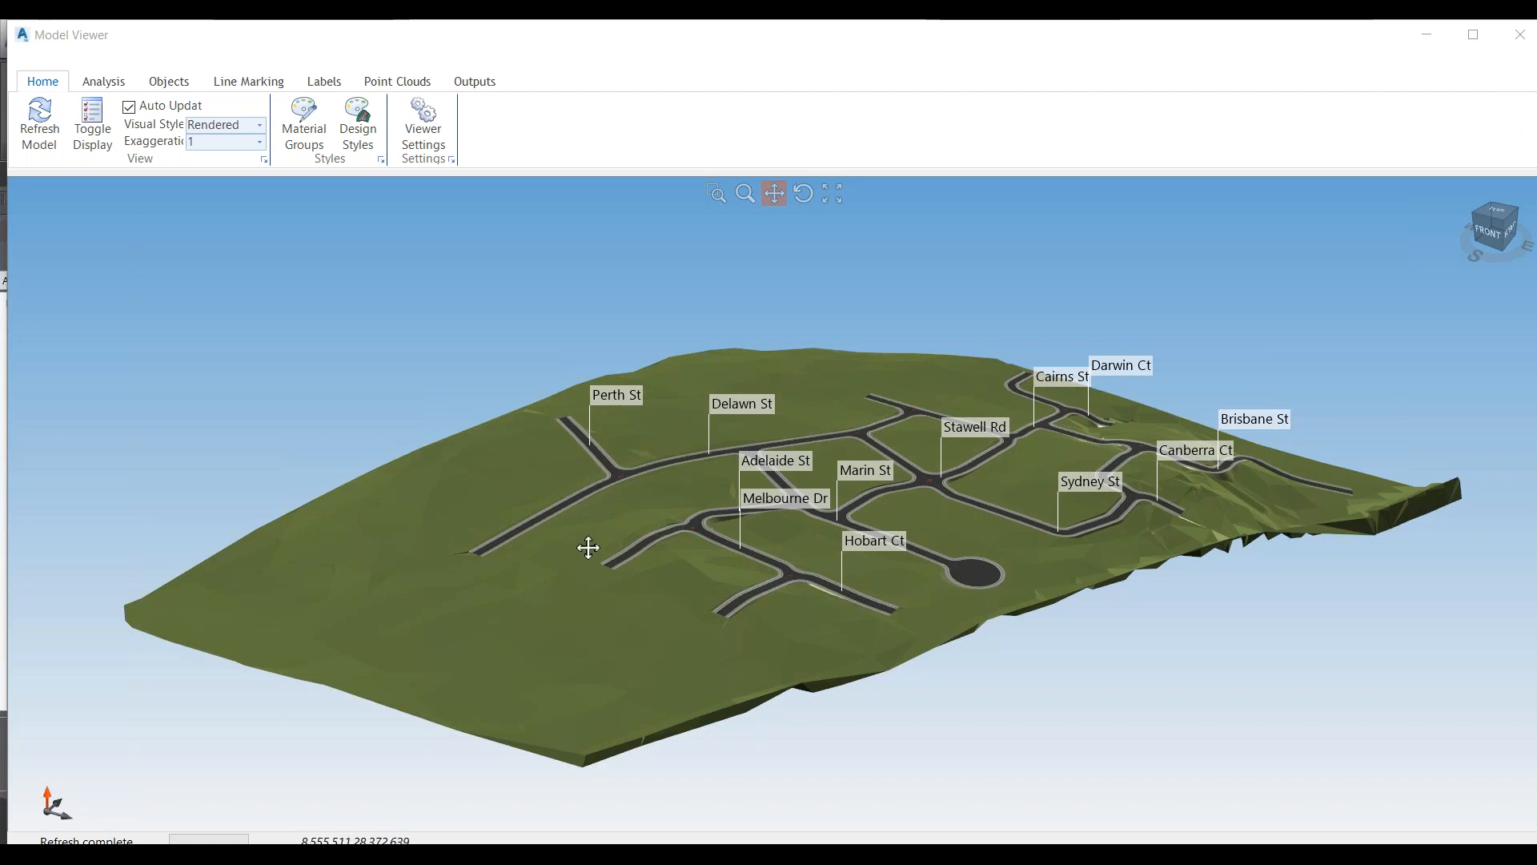
{"action": "left_click_drag", "start_coordinate": [590, 542], "coordinate": [608, 574]}
{"action": "middle_click_drag", "start_coordinate": [609, 574], "coordinate": [713, 609], "text": "shift"}
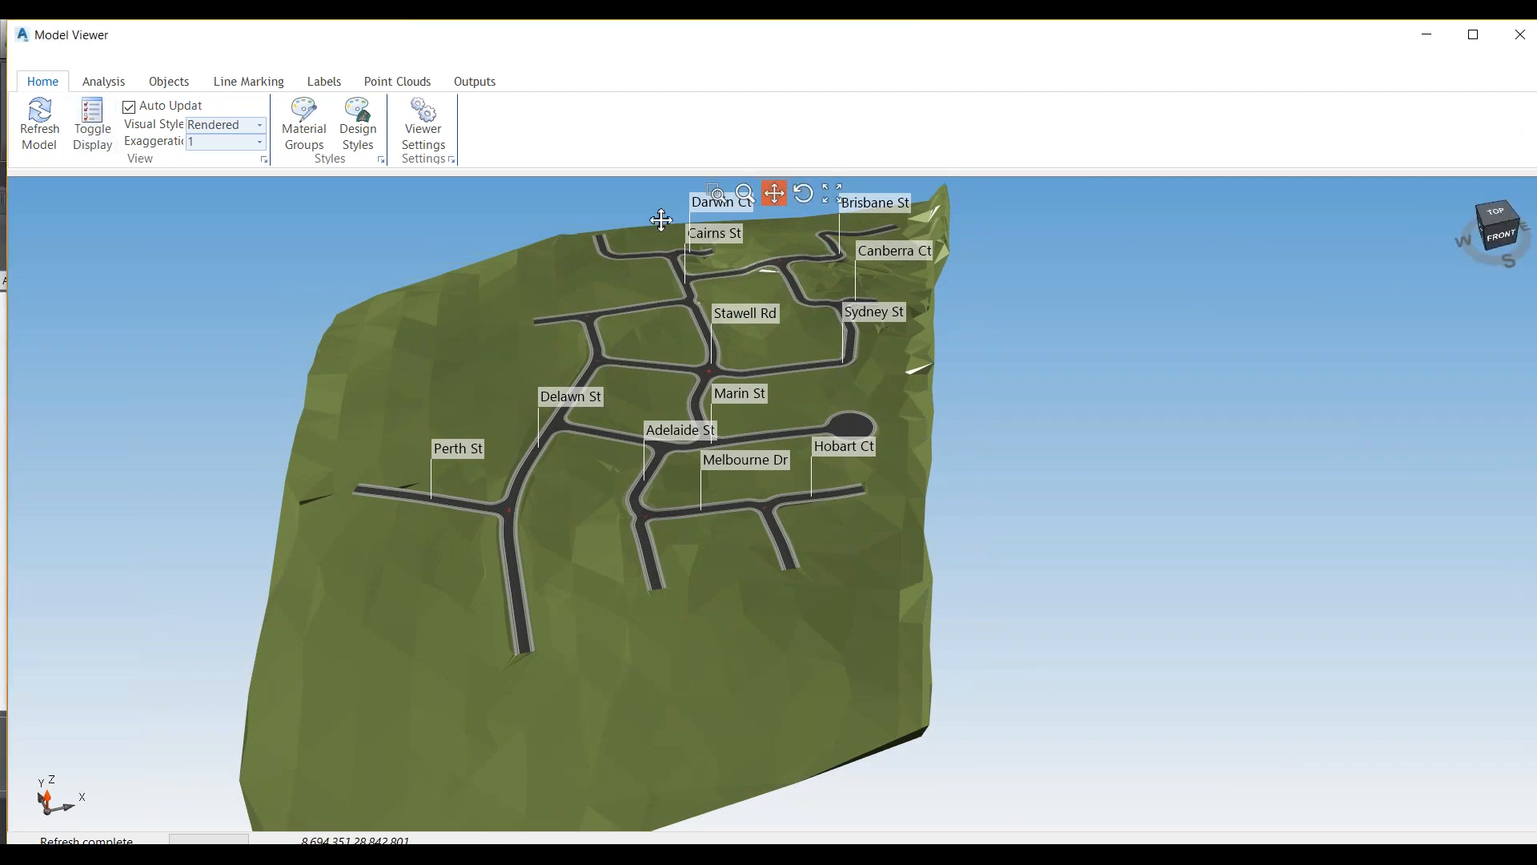
Step: Look through the Model Viewer's display settings and its analysis, line marking, point cloud and output tools, and close the viewer
{"action": "left_click", "coordinate": [92, 127]}
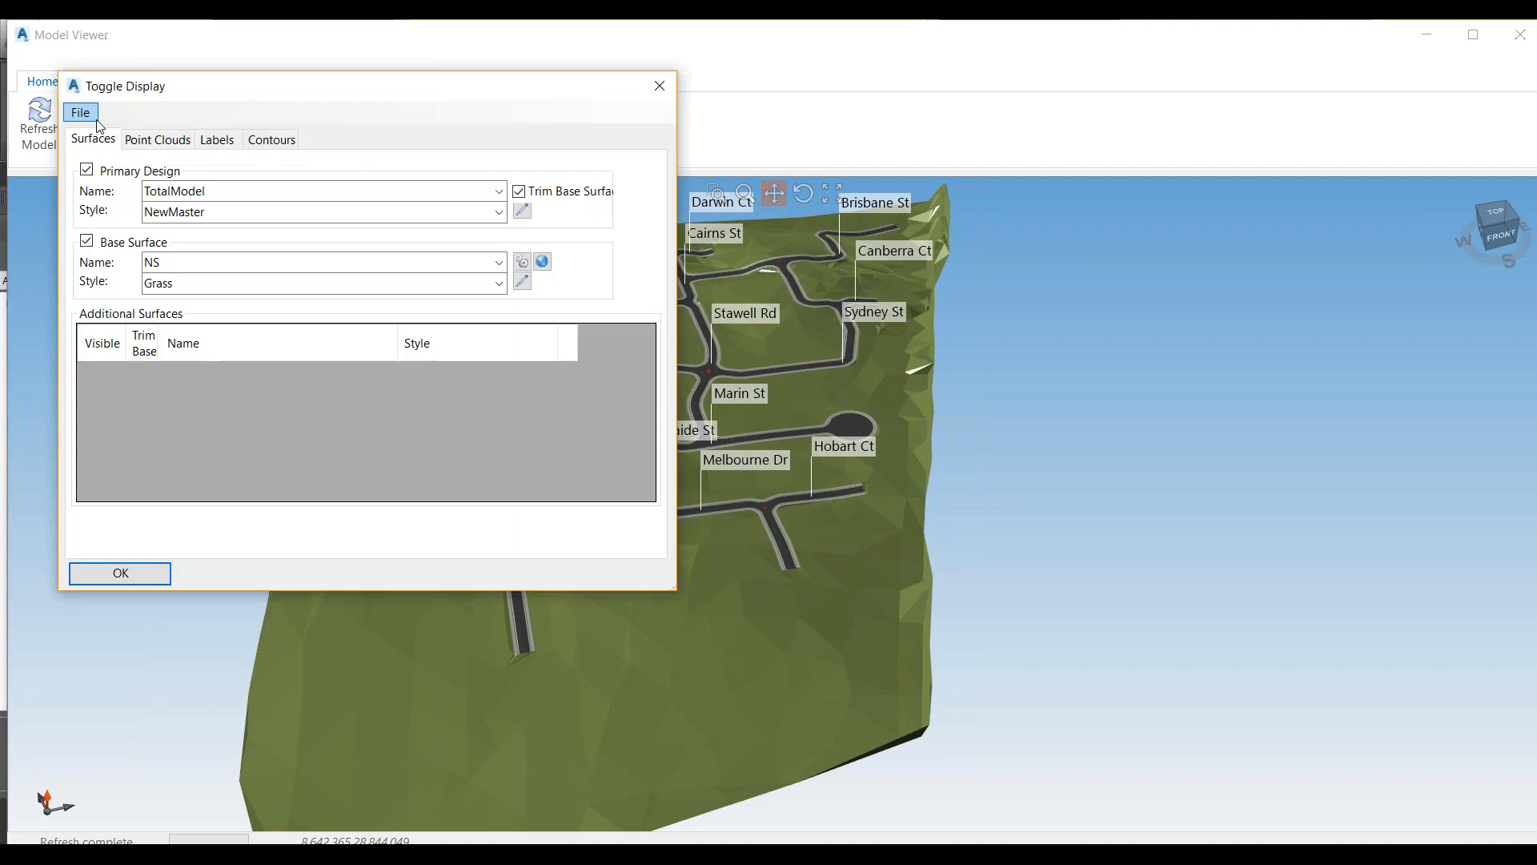
{"action": "left_click", "coordinate": [652, 85]}
{"action": "left_click", "coordinate": [103, 81]}
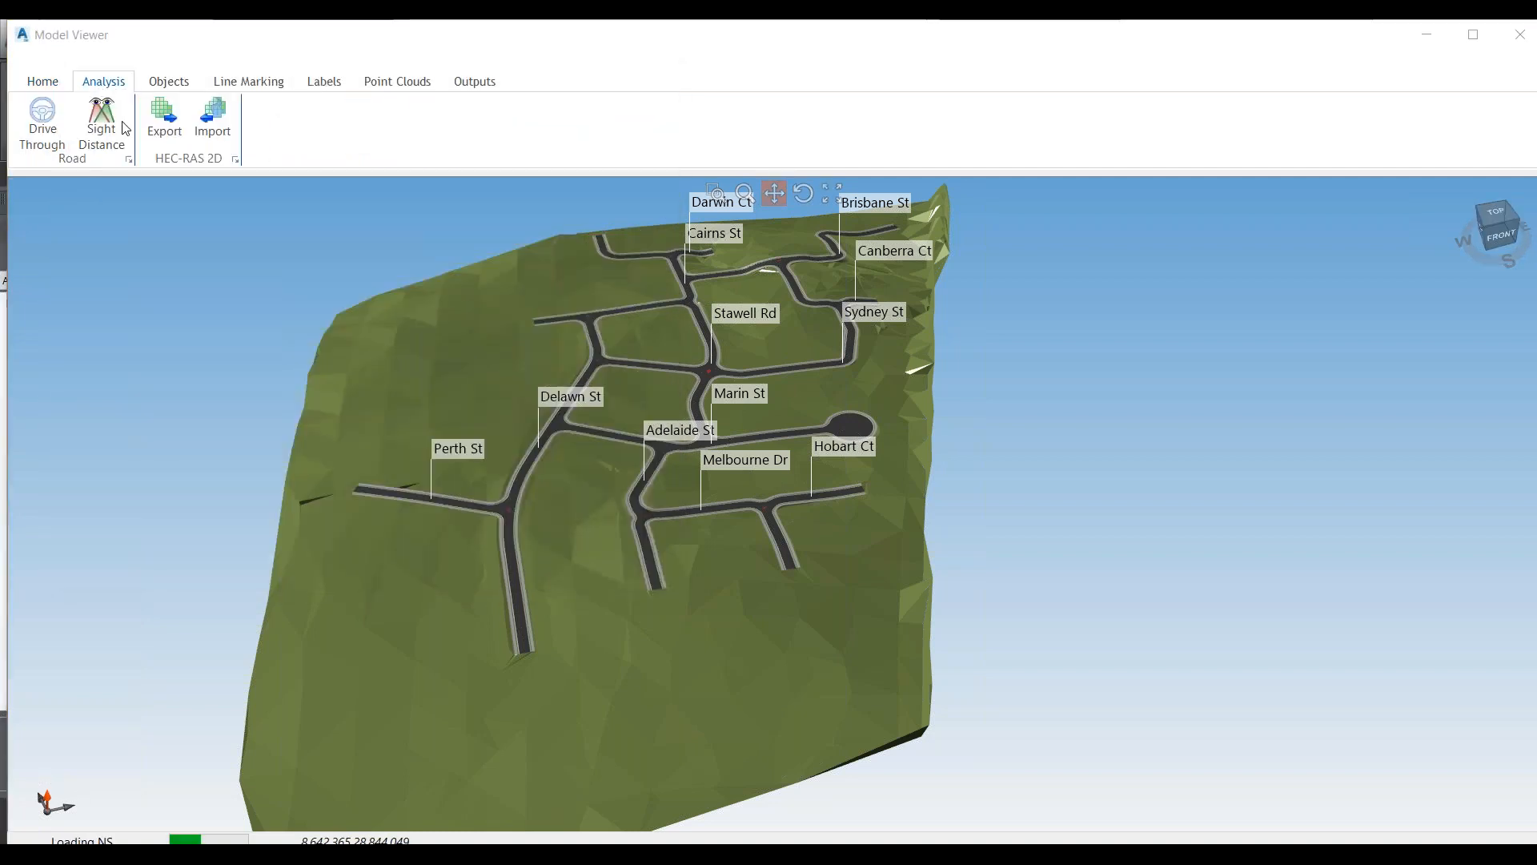
{"action": "key", "text": "ctrl"}
{"action": "key", "text": "ctrl"}
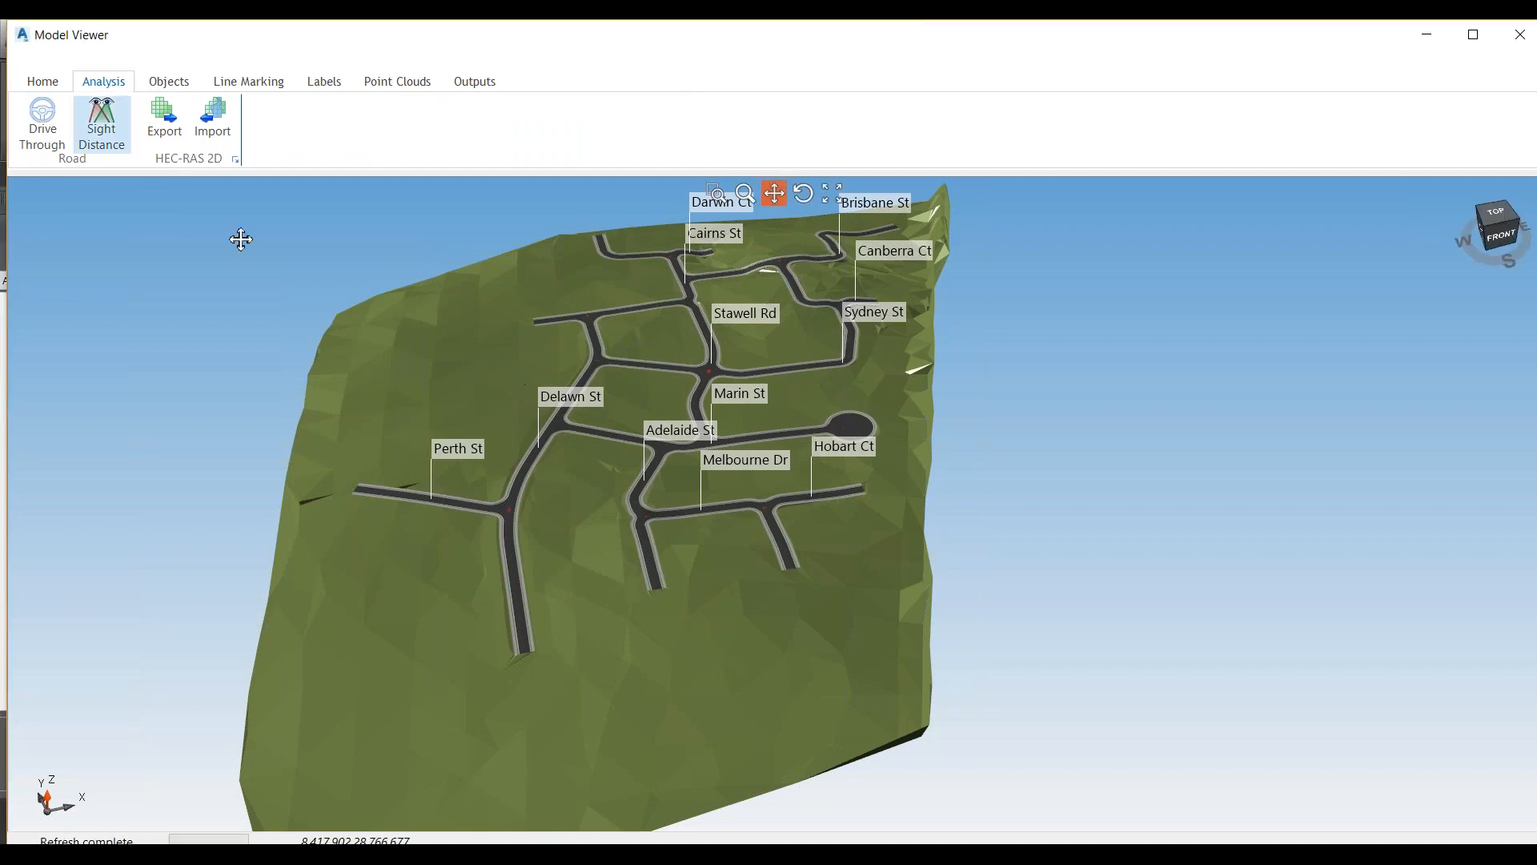
{"action": "left_click", "coordinate": [57, 136]}
{"action": "left_click", "coordinate": [265, 86]}
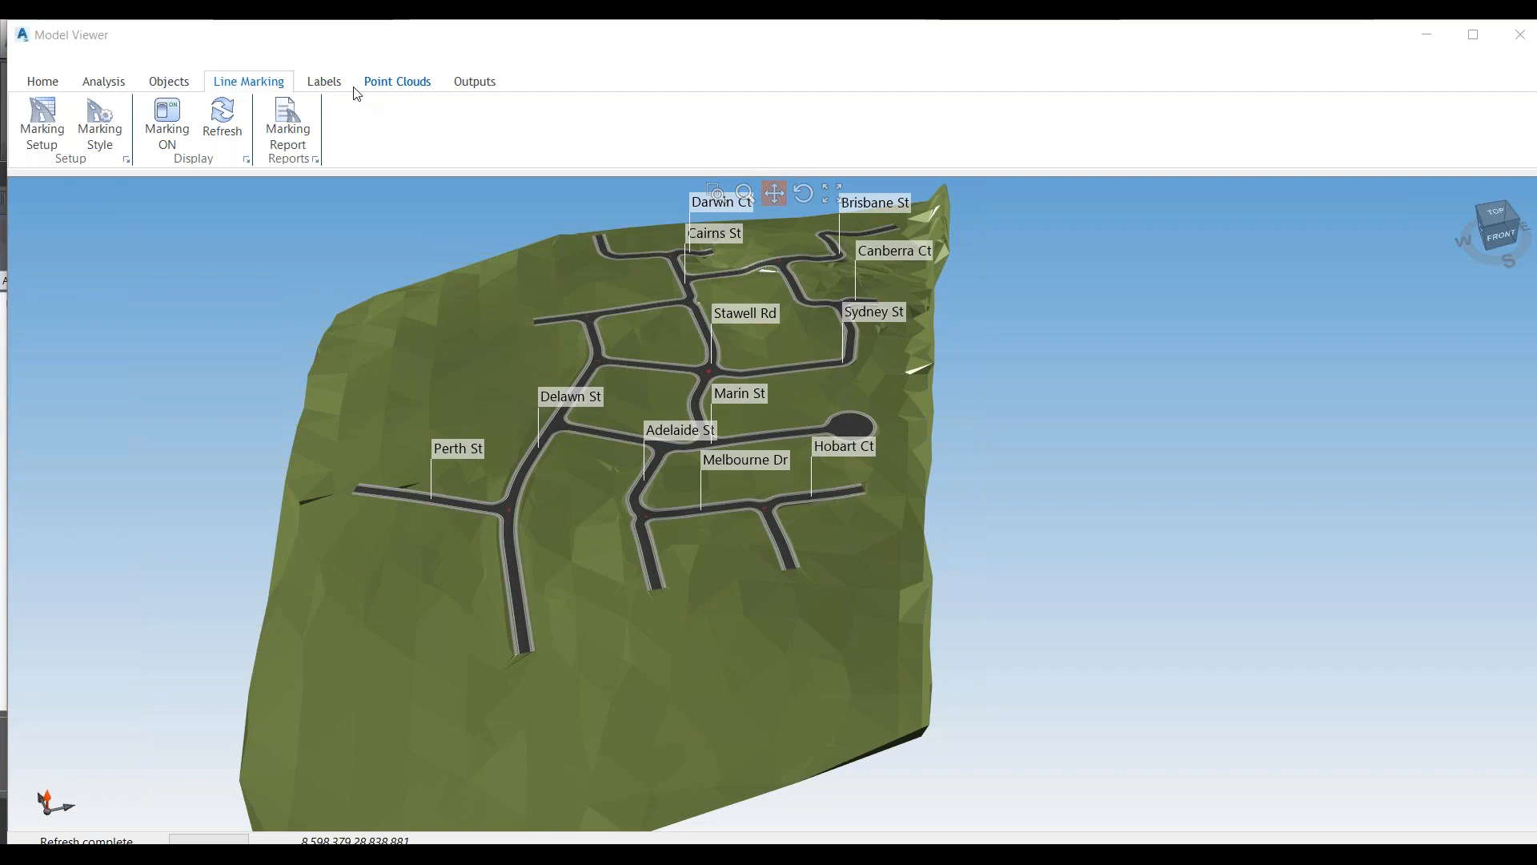
{"action": "left_click", "coordinate": [382, 82]}
{"action": "left_click", "coordinate": [477, 84]}
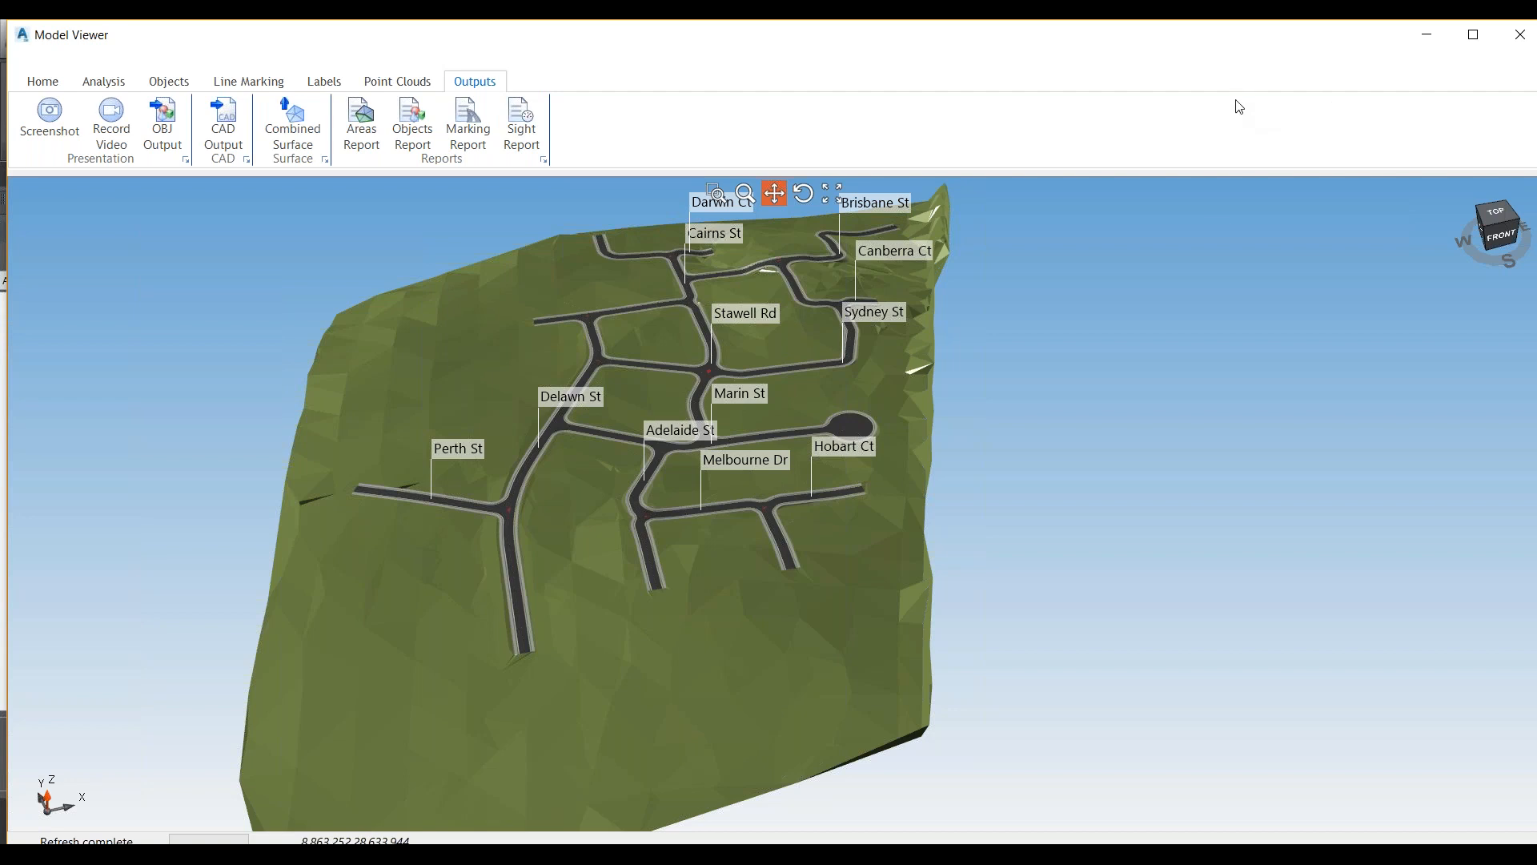
{"action": "key", "text": "alt+Tab"}
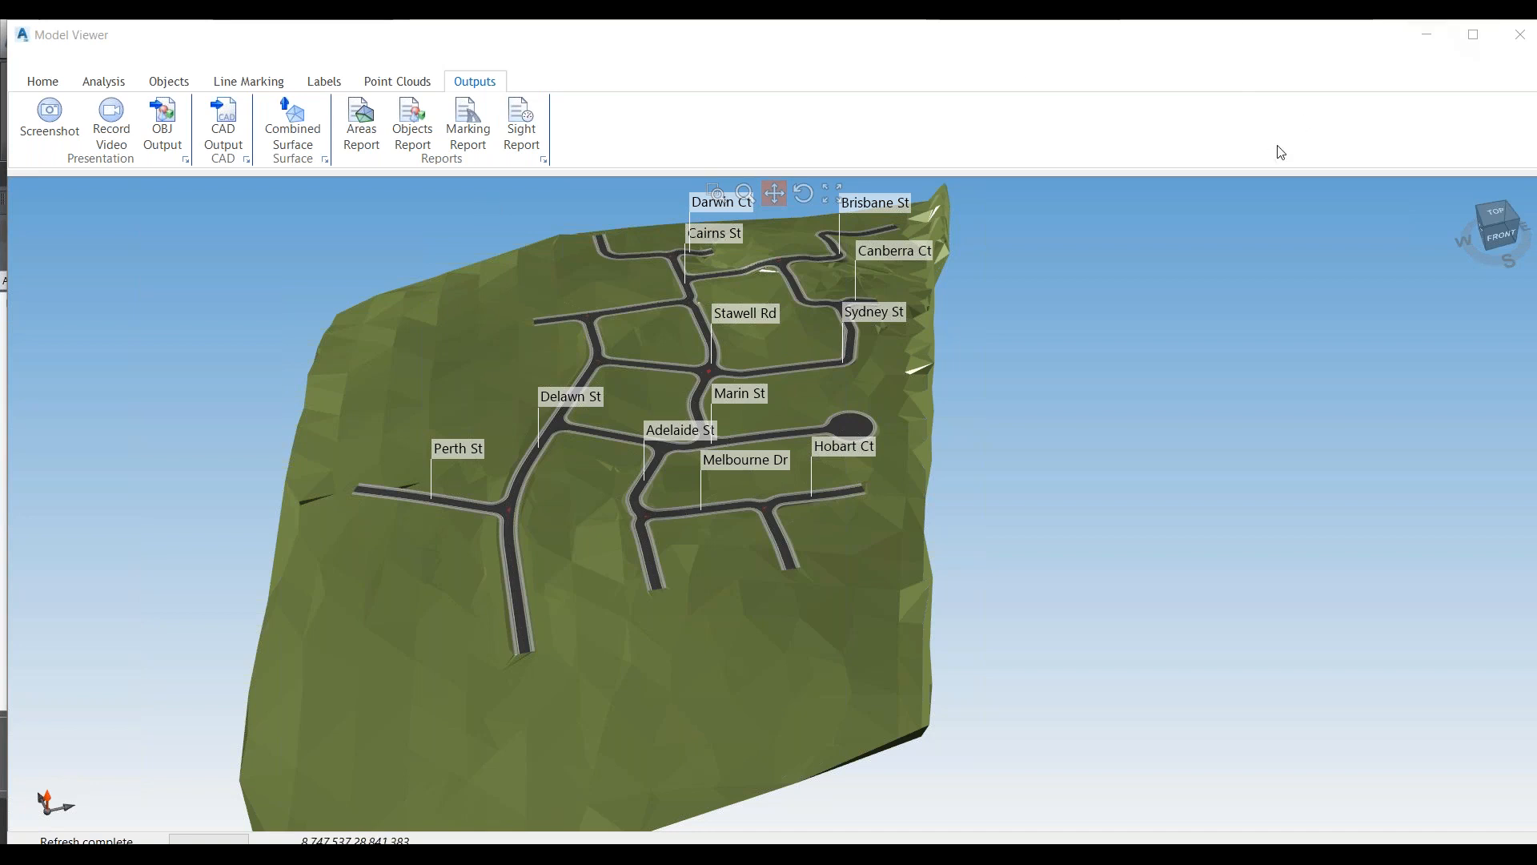
{"action": "left_click", "coordinate": [1519, 36]}
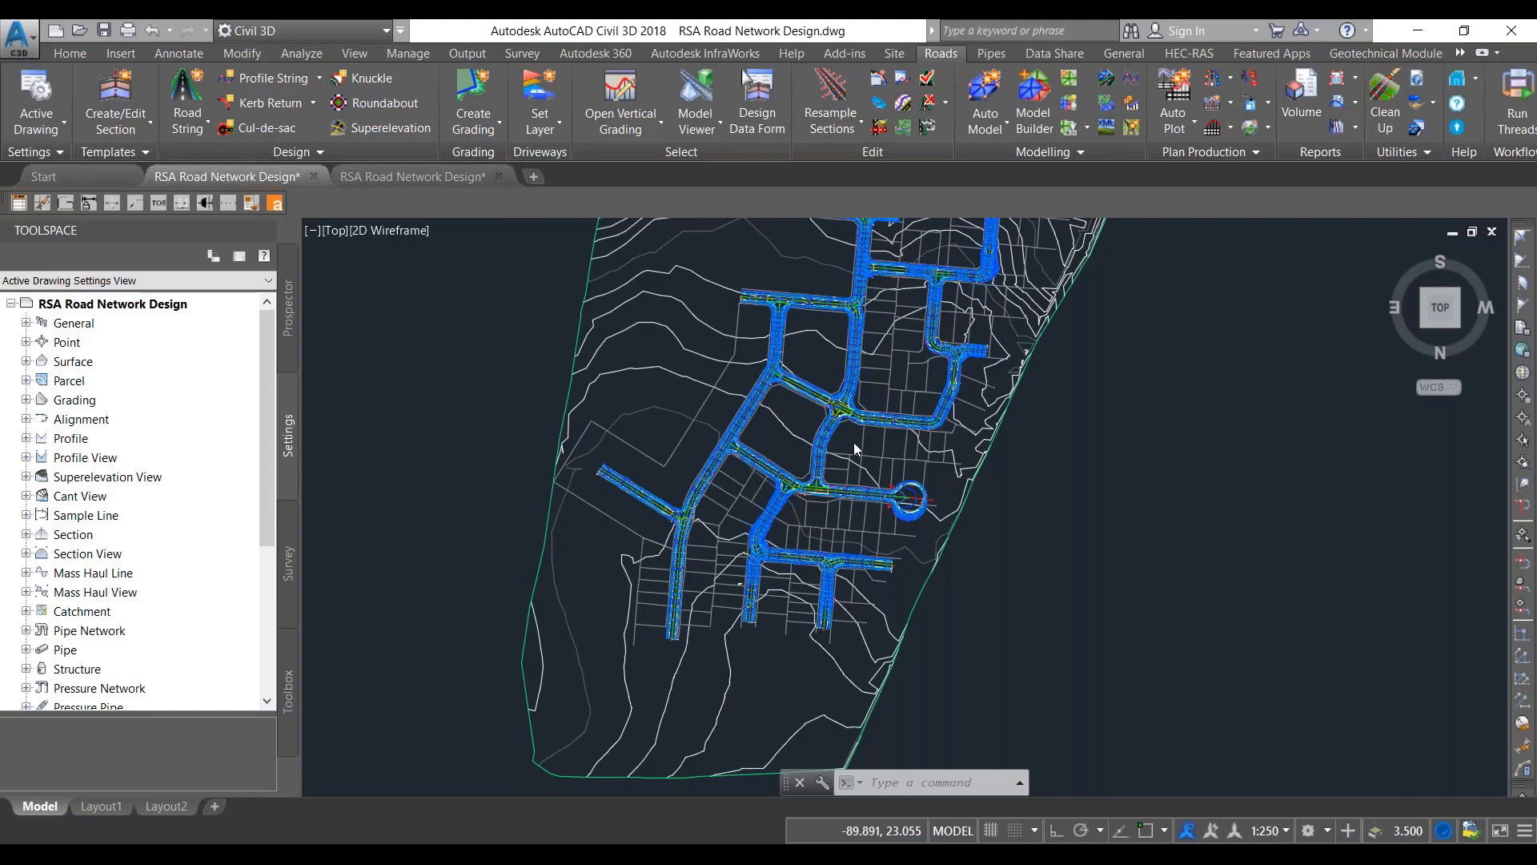
Step: Set the radius of the END-L kerb return at the Sydney St-Stawell Rd intersection to 15 and update its alignment
{"action": "scroll", "coordinate": [853, 442], "scroll_direction": "up", "scroll_amount": 2}
{"action": "scroll", "coordinate": [854, 442], "scroll_direction": "up", "scroll_amount": 4}
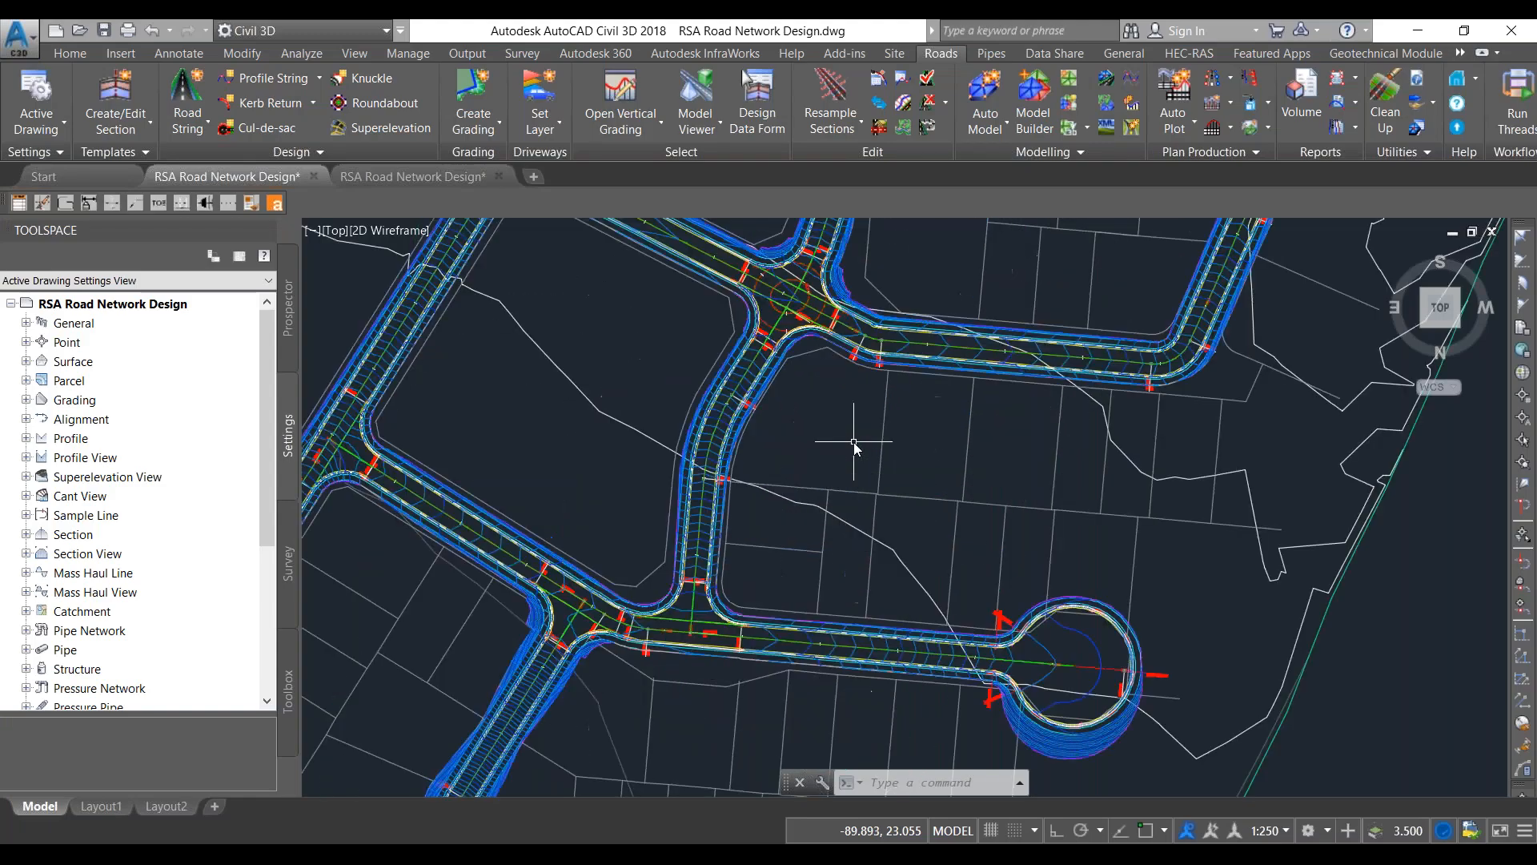
{"action": "scroll", "coordinate": [780, 421], "scroll_direction": "down", "scroll_amount": 3}
{"action": "scroll", "coordinate": [779, 421], "scroll_direction": "up", "scroll_amount": 8}
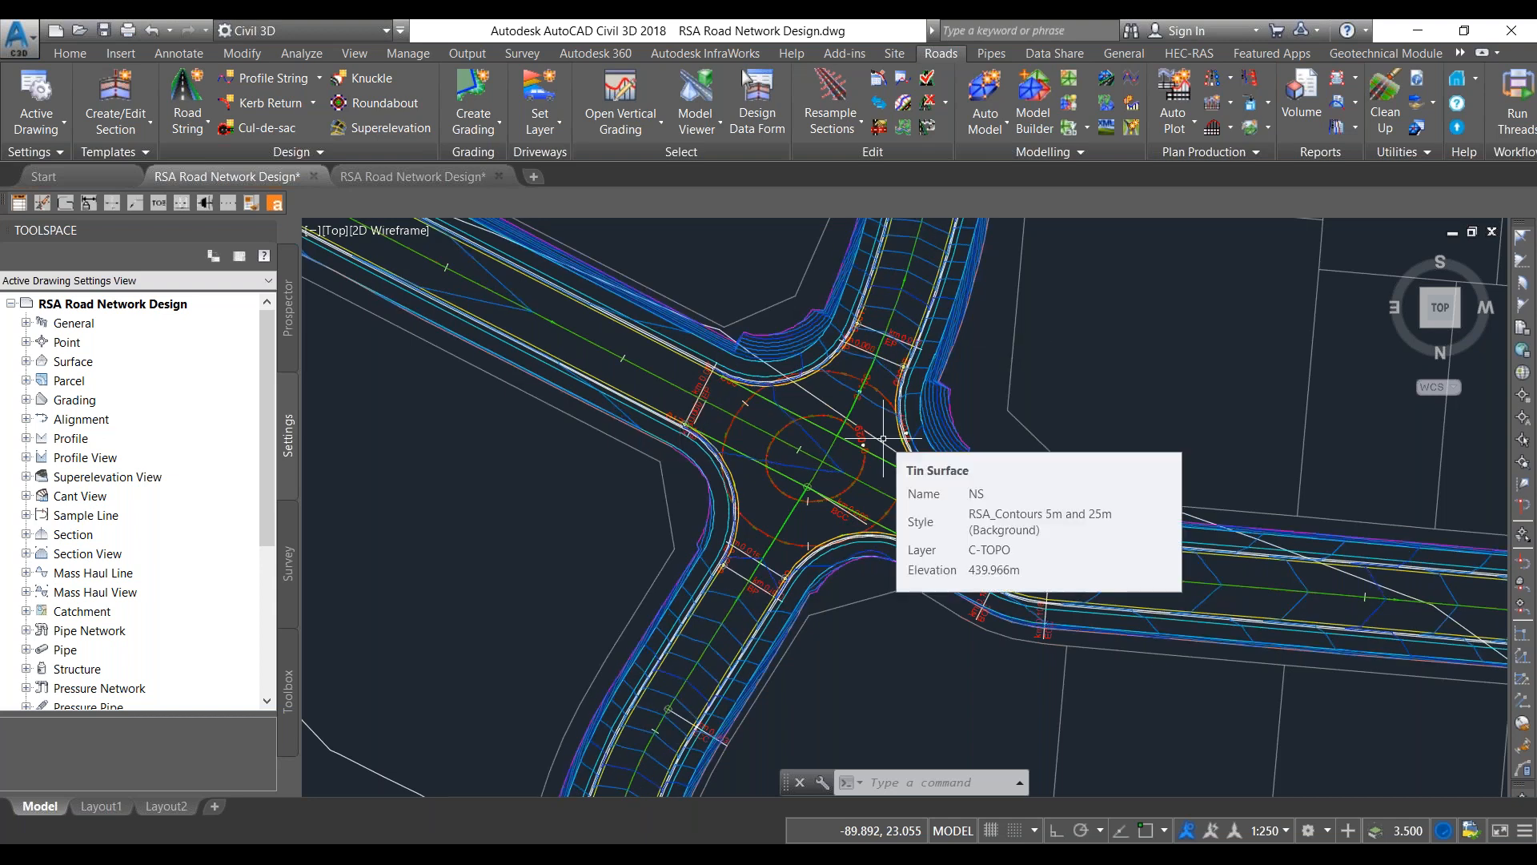
{"action": "left_click", "coordinate": [312, 103]}
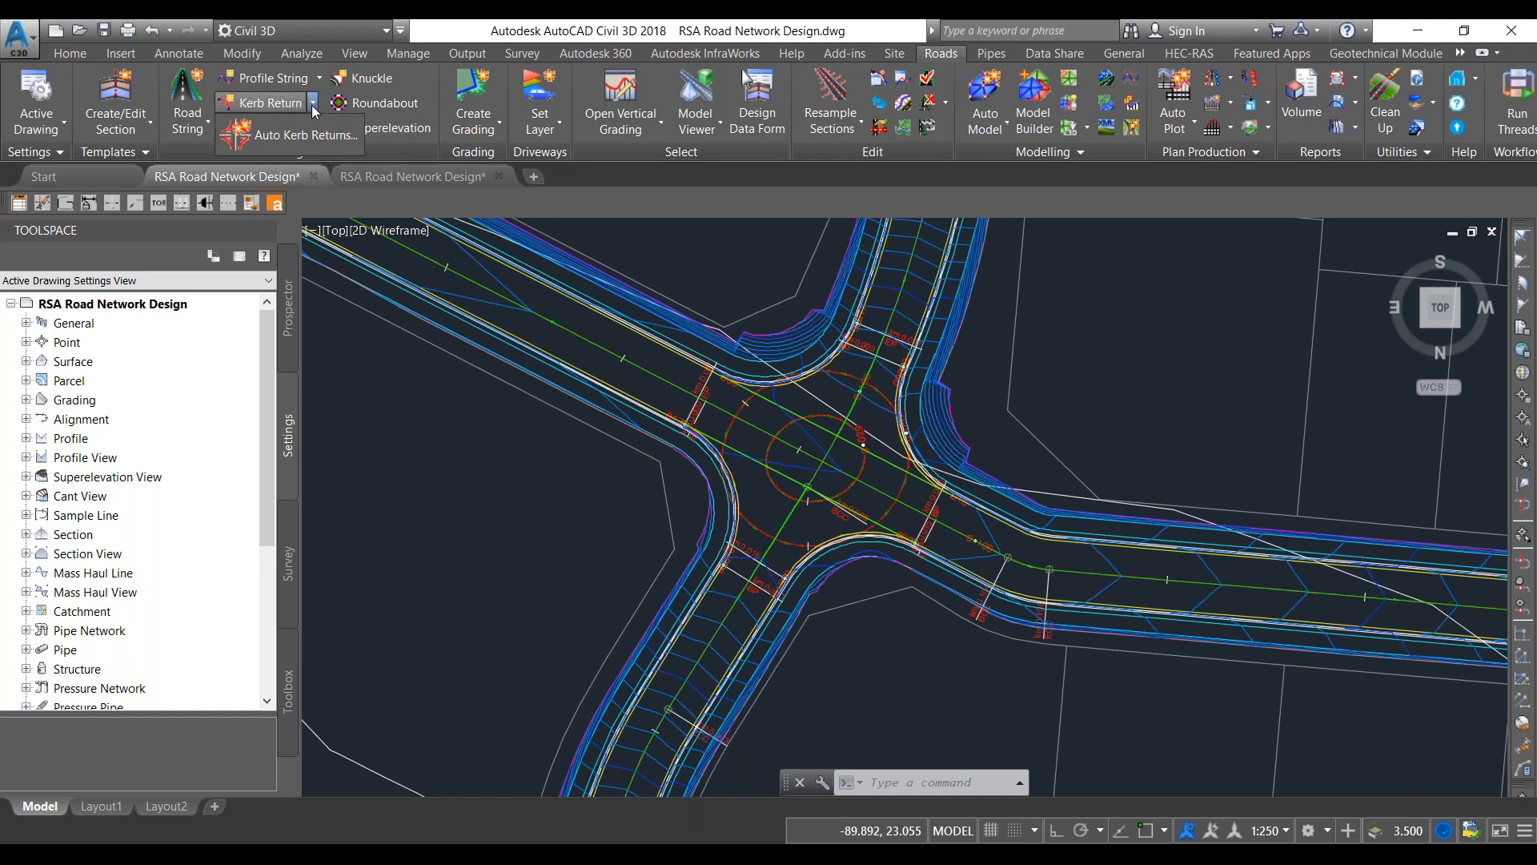
{"action": "left_click", "coordinate": [292, 122]}
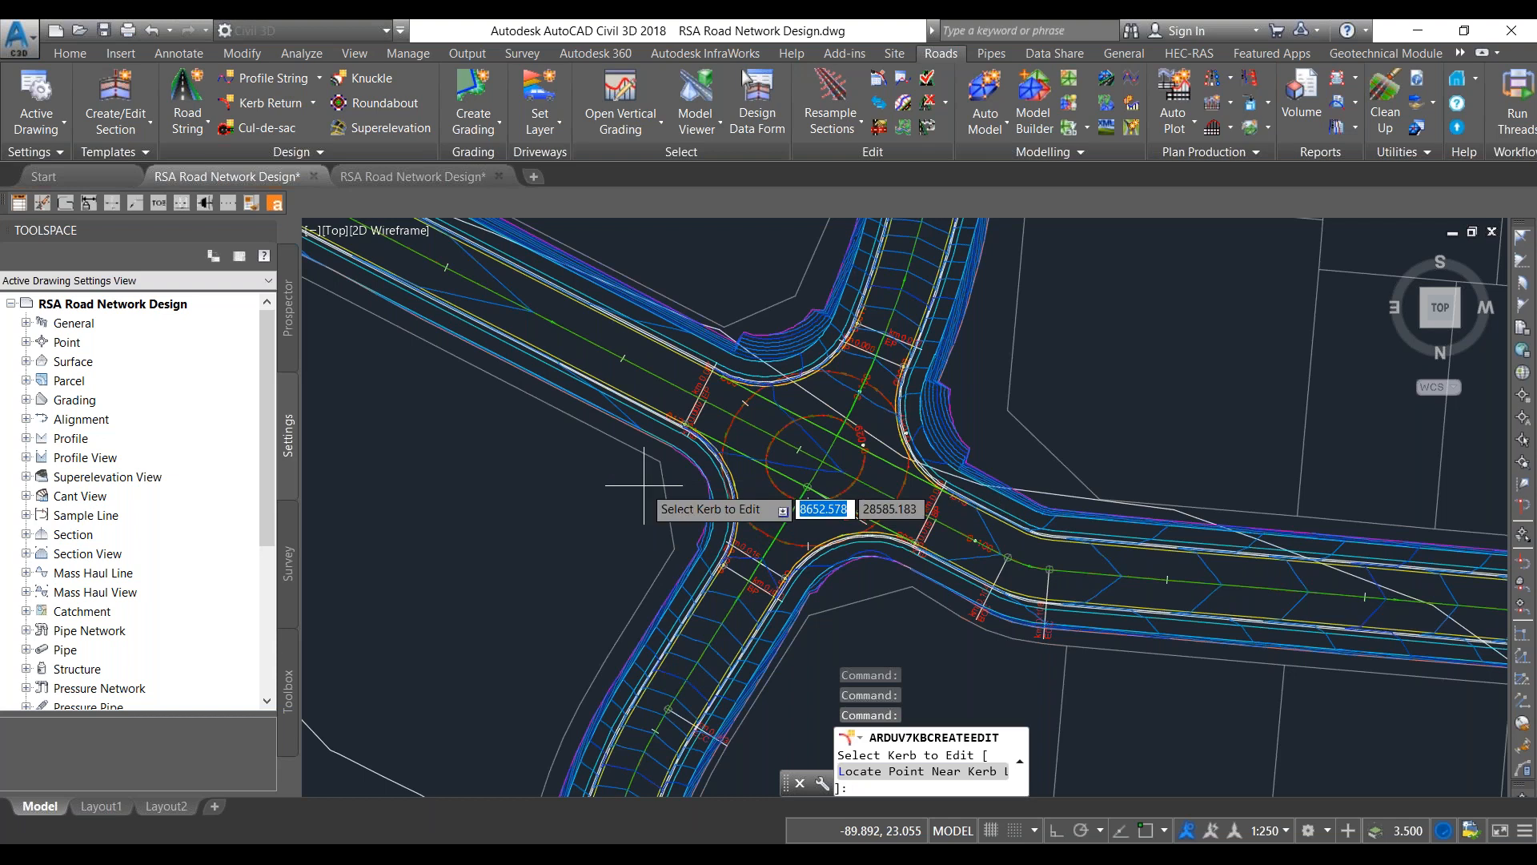
{"action": "left_click", "coordinate": [674, 482]}
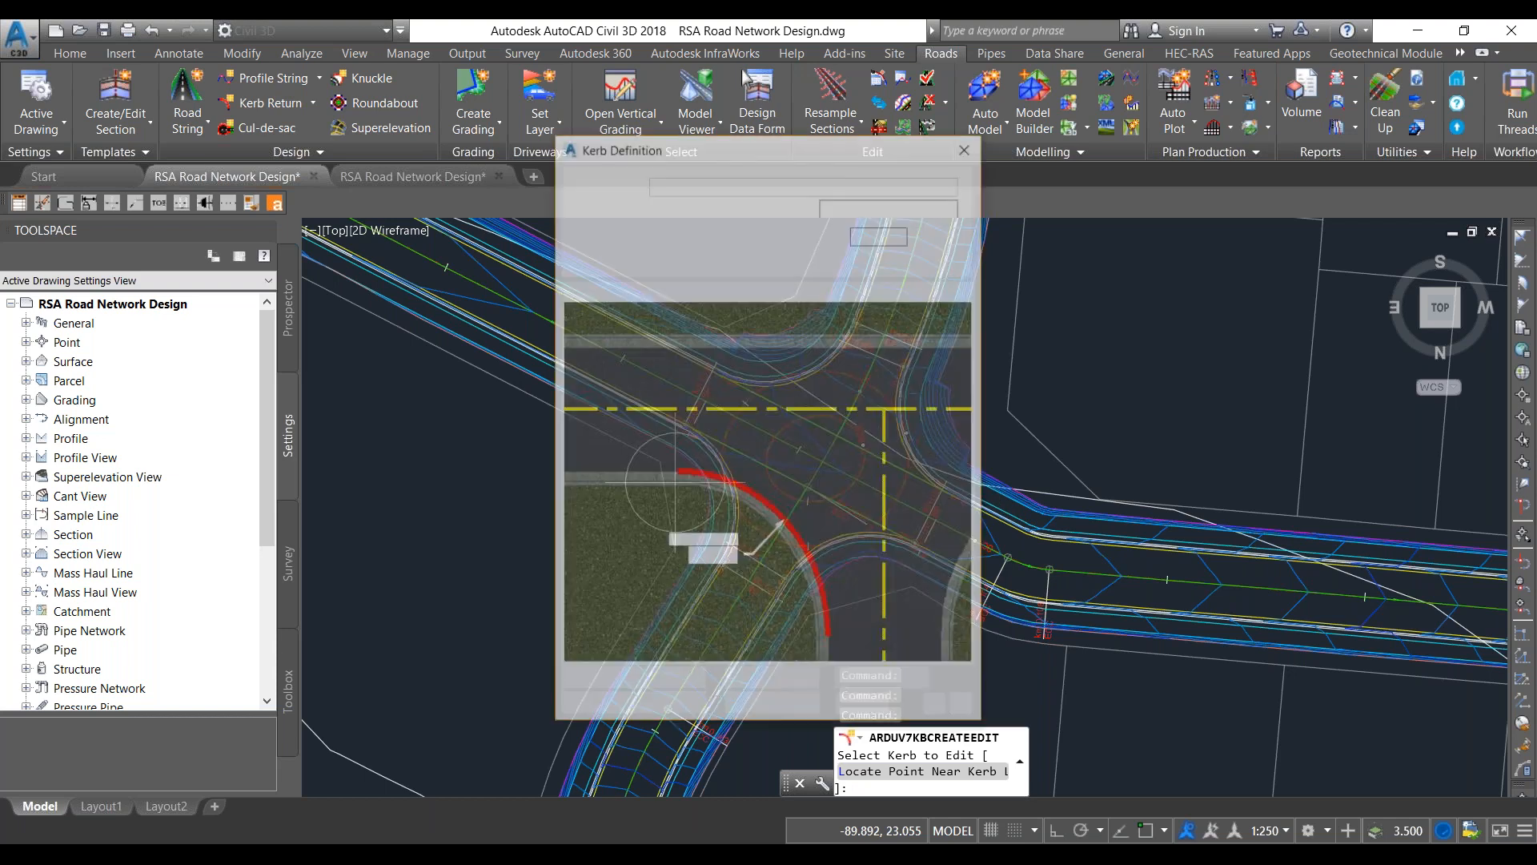
{"action": "left_click", "coordinate": [714, 558]}
{"action": "key", "text": "BackSpace"}
{"action": "type", "text": "5"}
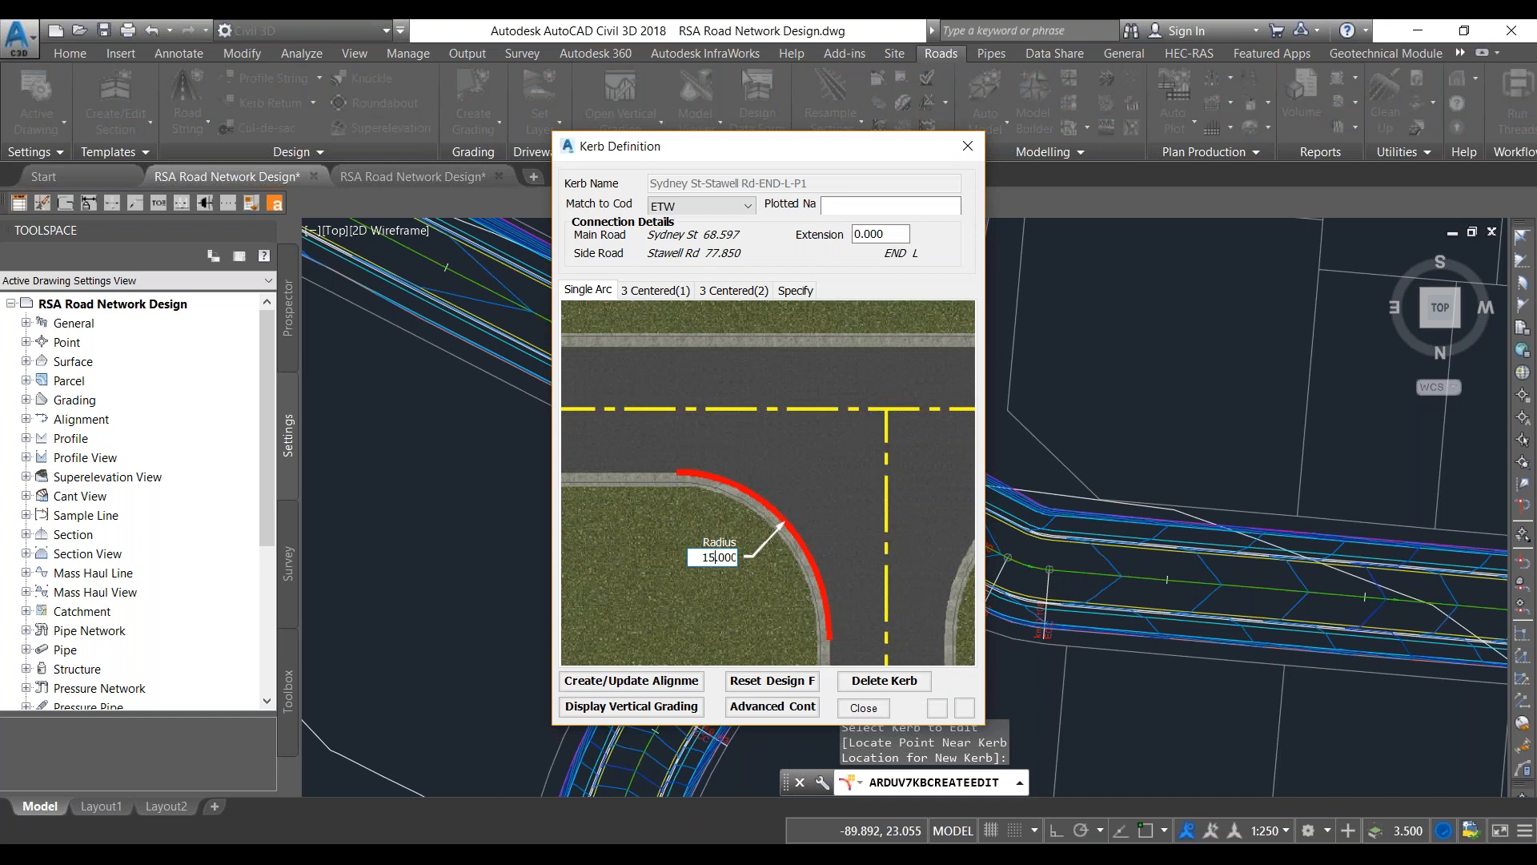
{"action": "left_click", "coordinate": [623, 679]}
{"action": "left_click", "coordinate": [865, 708]}
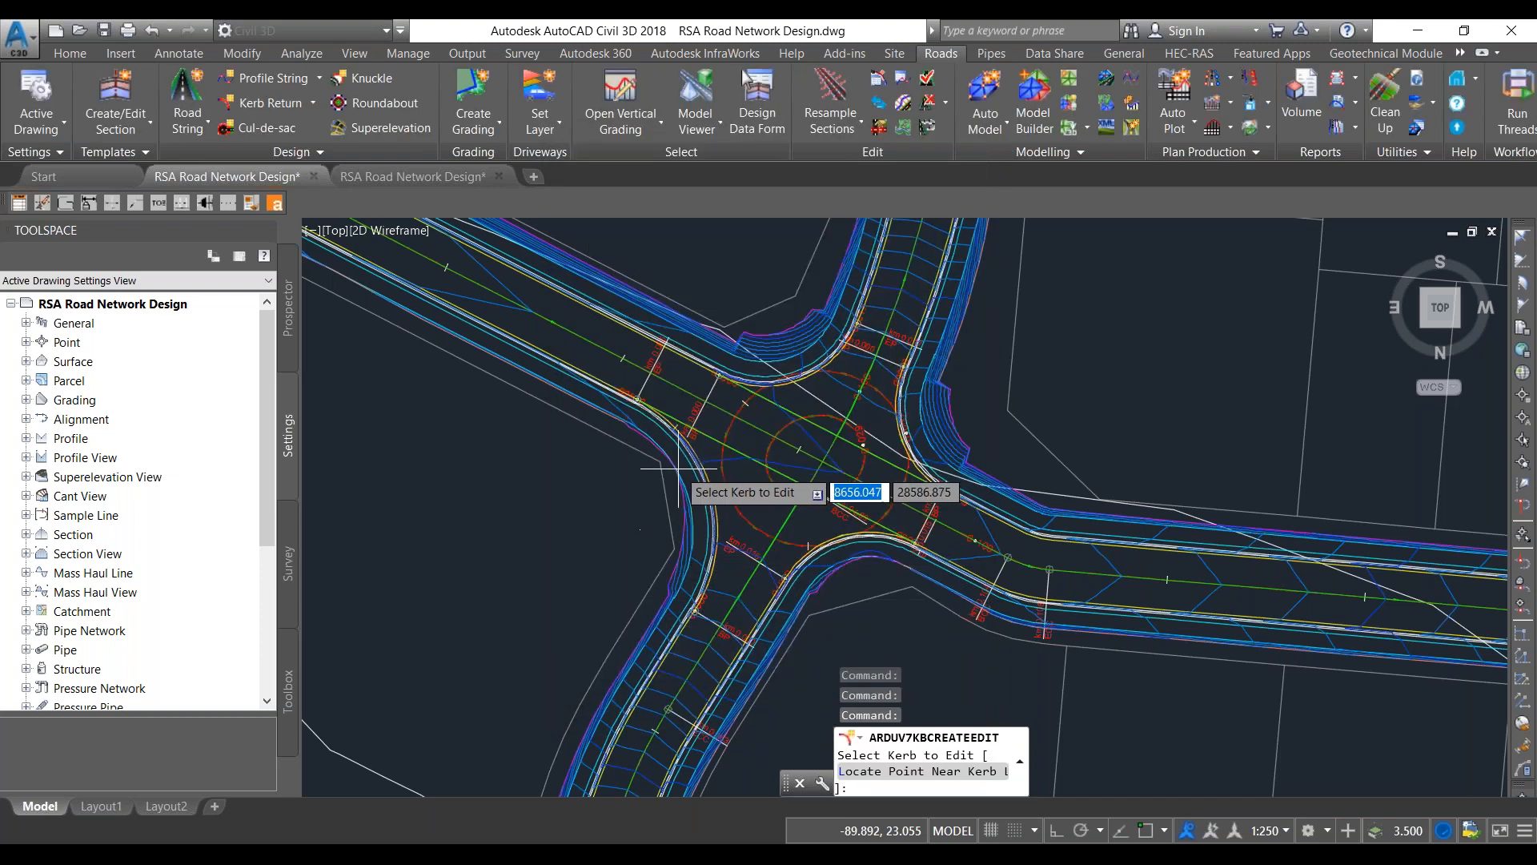
Step: Set the radius of the START-L kerb return at the Sydney St-Stawell Rd intersection to 15 and update its alignment
{"action": "scroll", "coordinate": [679, 468], "scroll_direction": "up", "scroll_amount": 2}
{"action": "scroll", "coordinate": [678, 467], "scroll_direction": "up", "scroll_amount": 2}
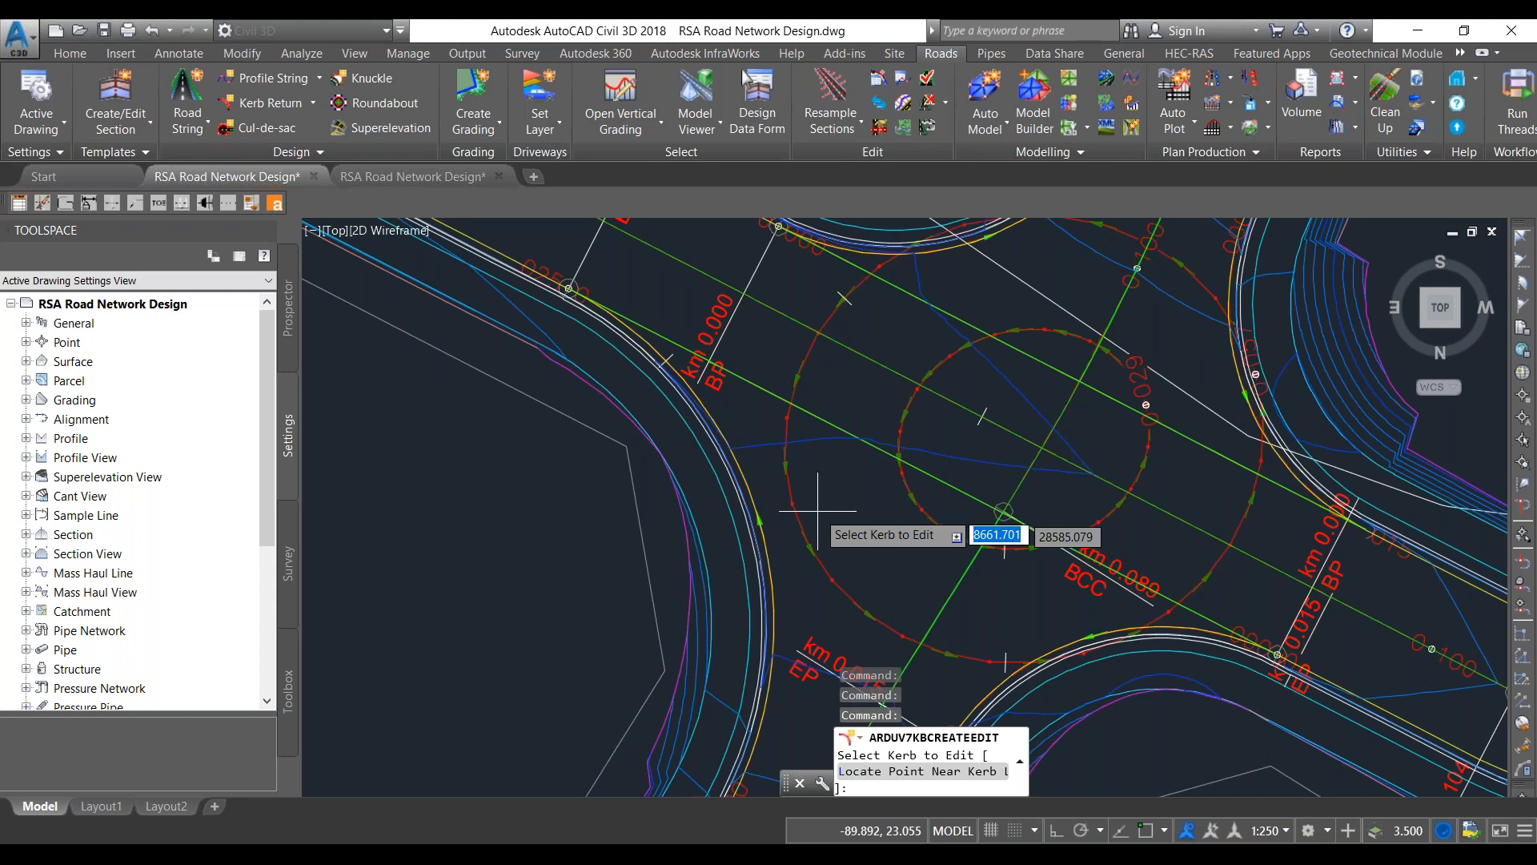
{"action": "scroll", "coordinate": [808, 502], "scroll_direction": "down", "scroll_amount": 2}
{"action": "scroll", "coordinate": [684, 397], "scroll_direction": "down", "scroll_amount": 2}
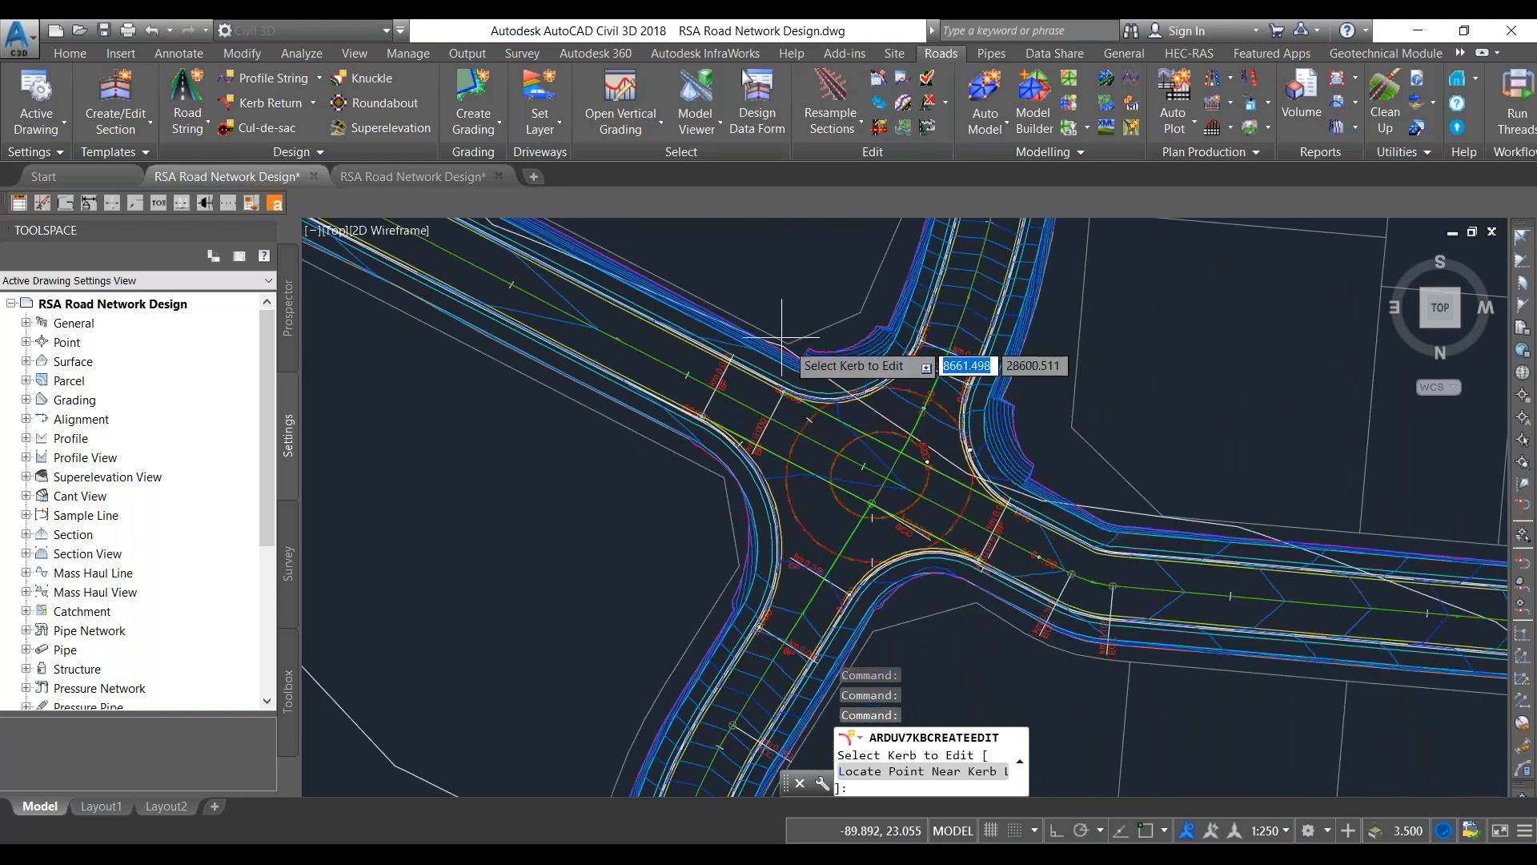
{"action": "left_click", "coordinate": [827, 328]}
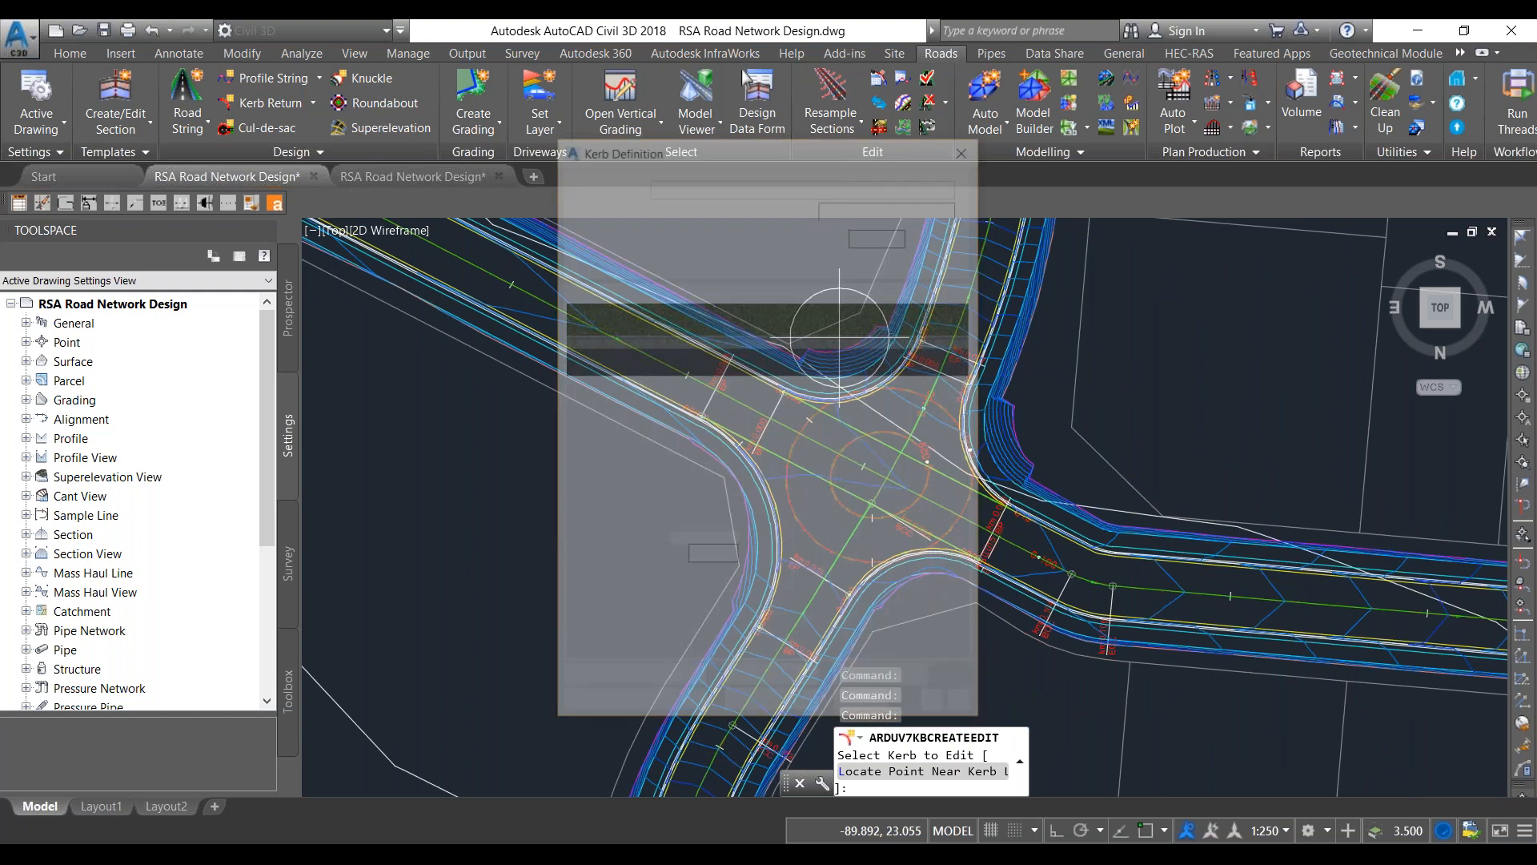
{"action": "left_click", "coordinate": [718, 557]}
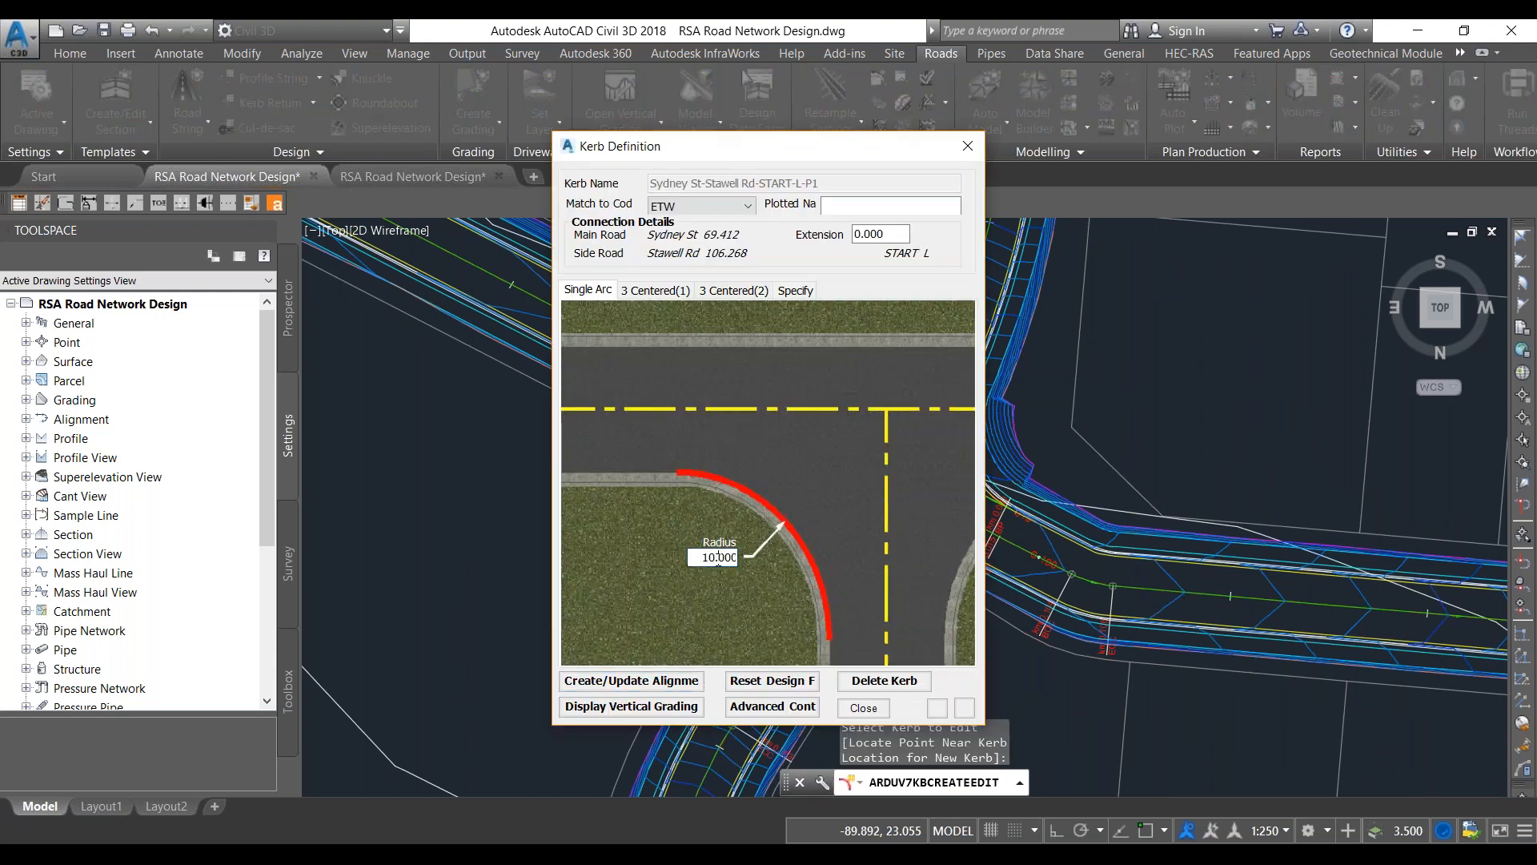
{"action": "key", "text": "BackSpace"}
{"action": "type", "text": "5"}
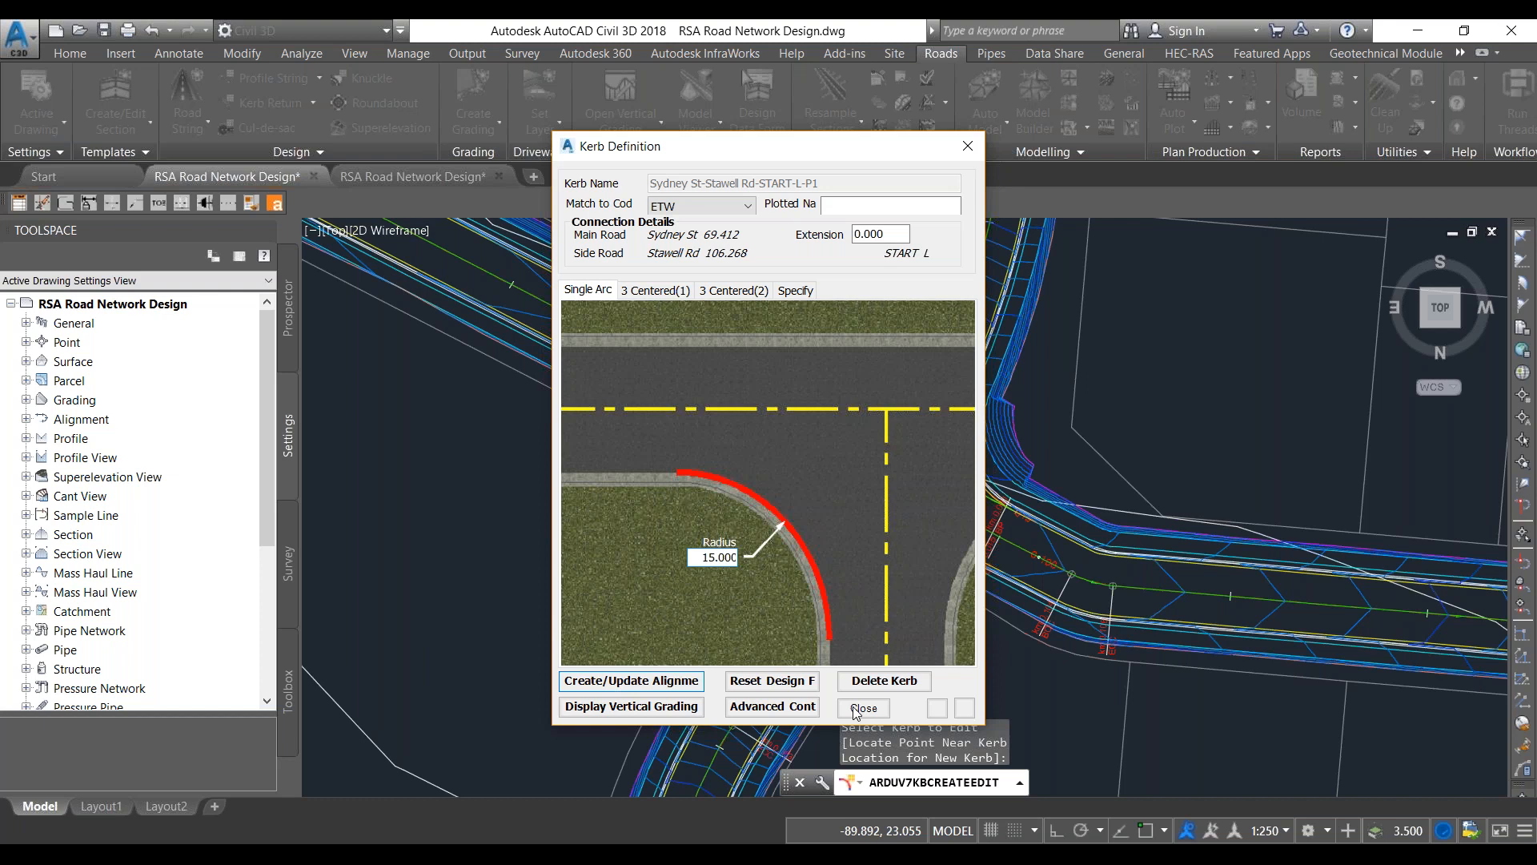
{"action": "left_click", "coordinate": [855, 708]}
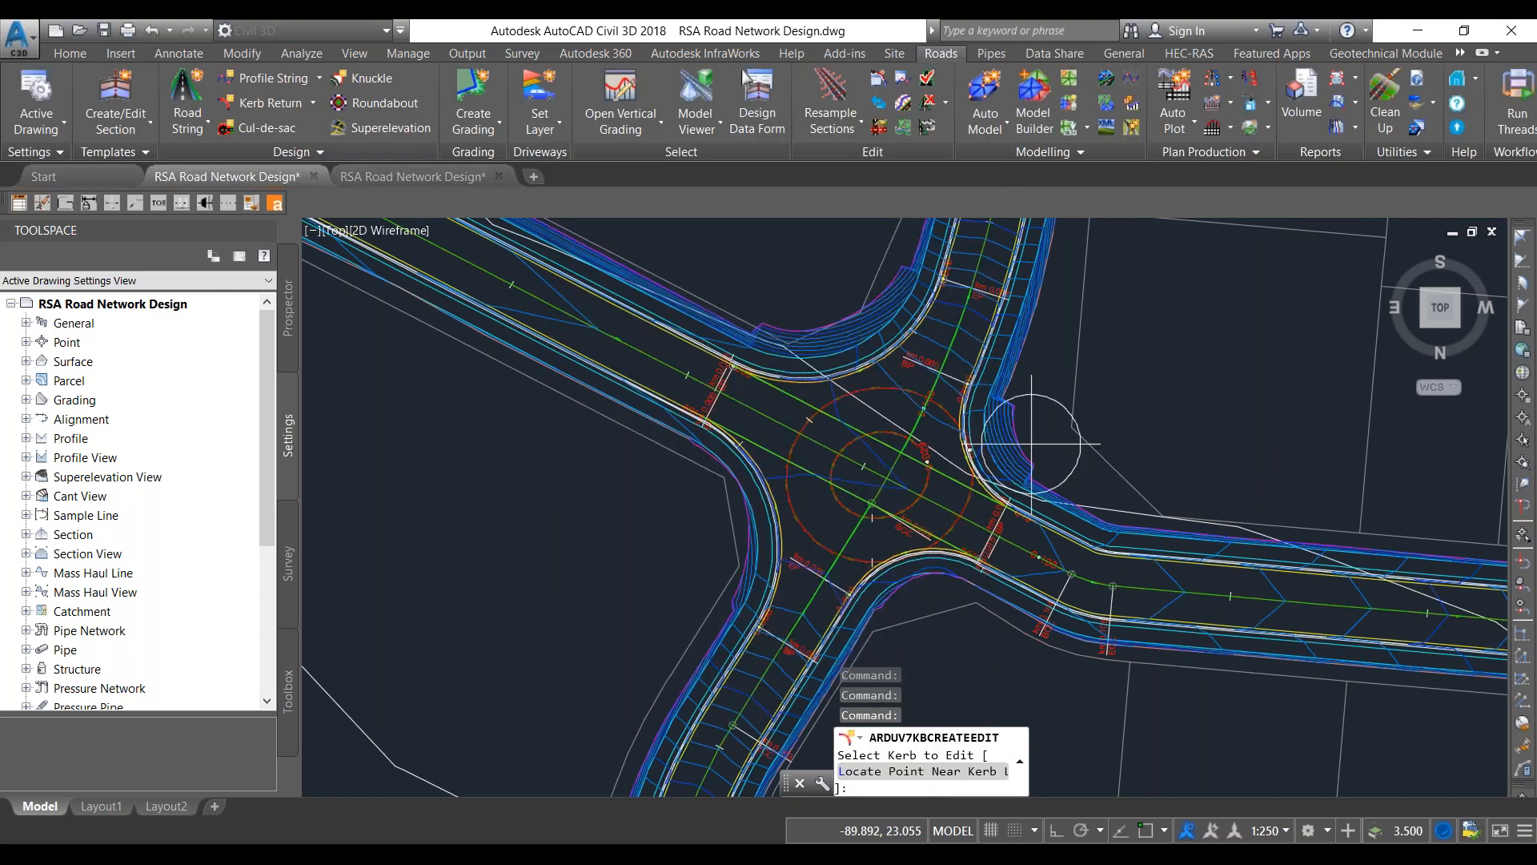
Step: Set the radius of the START-R and END-R kerb returns at Sydney St-Stawell Rd to 15, update their alignments and finish kerb editing
{"action": "left_click", "coordinate": [1031, 443]}
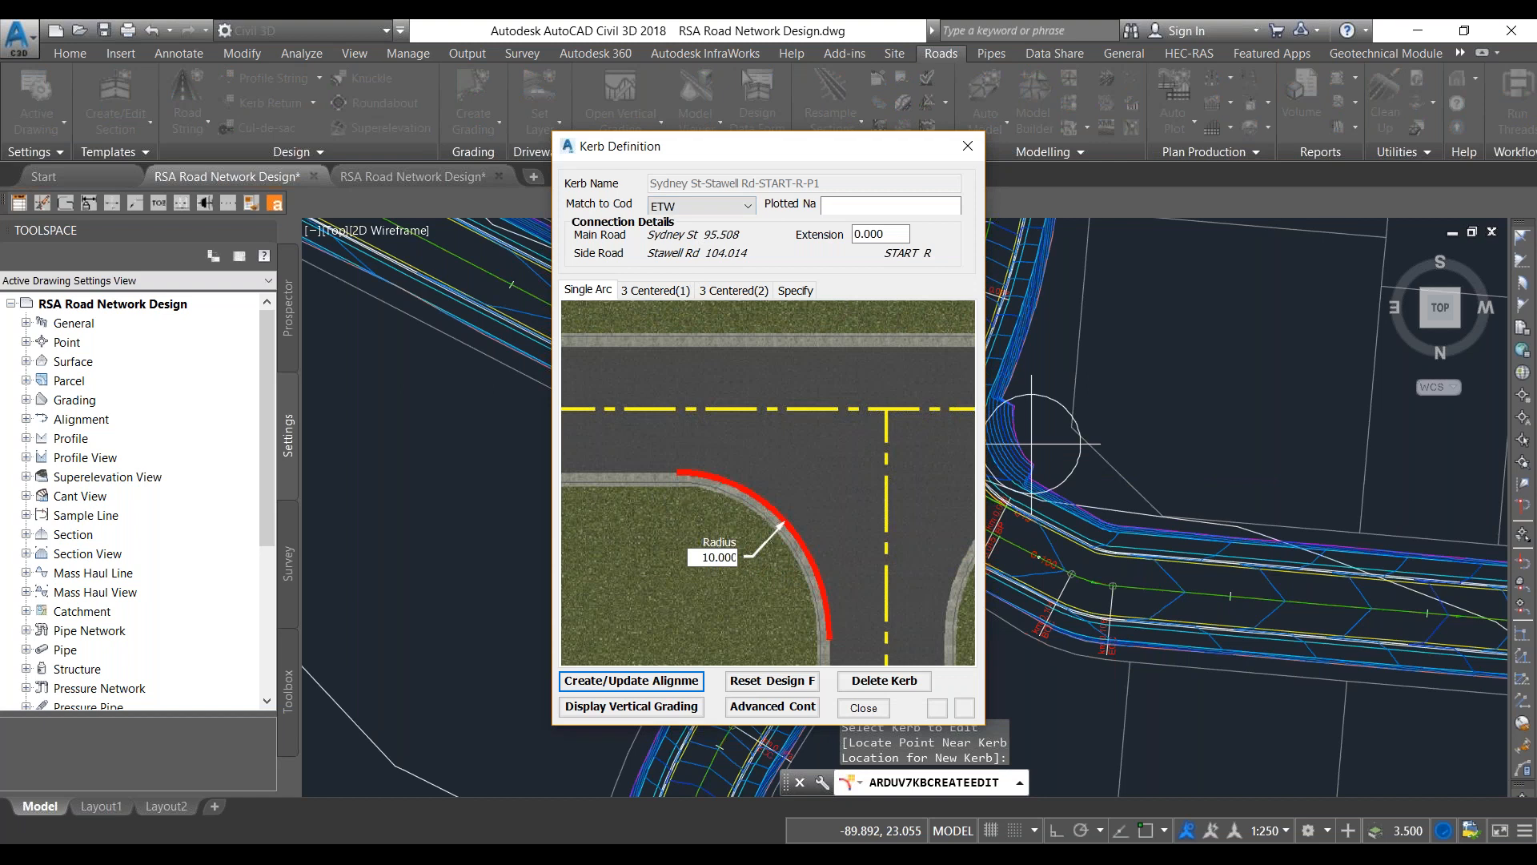
{"action": "left_click", "coordinate": [712, 558]}
{"action": "left_click", "coordinate": [628, 687]}
{"action": "left_click", "coordinate": [858, 707]}
{"action": "left_click", "coordinate": [932, 620]}
{"action": "left_click_drag", "start_coordinate": [715, 557], "coordinate": [709, 557]}
{"action": "type", "text": "5"}
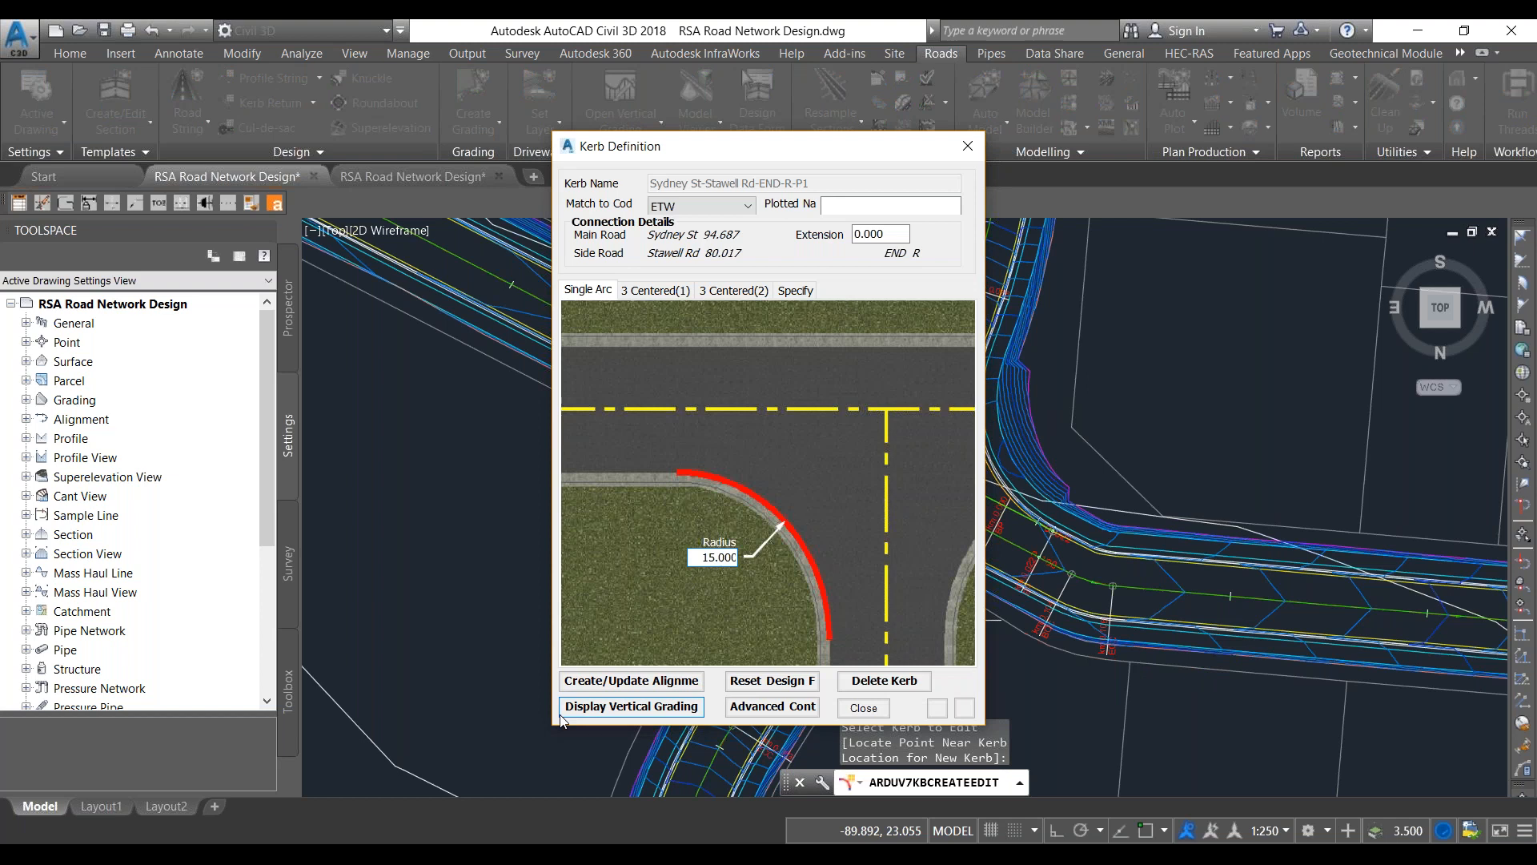
{"action": "left_click", "coordinate": [631, 682]}
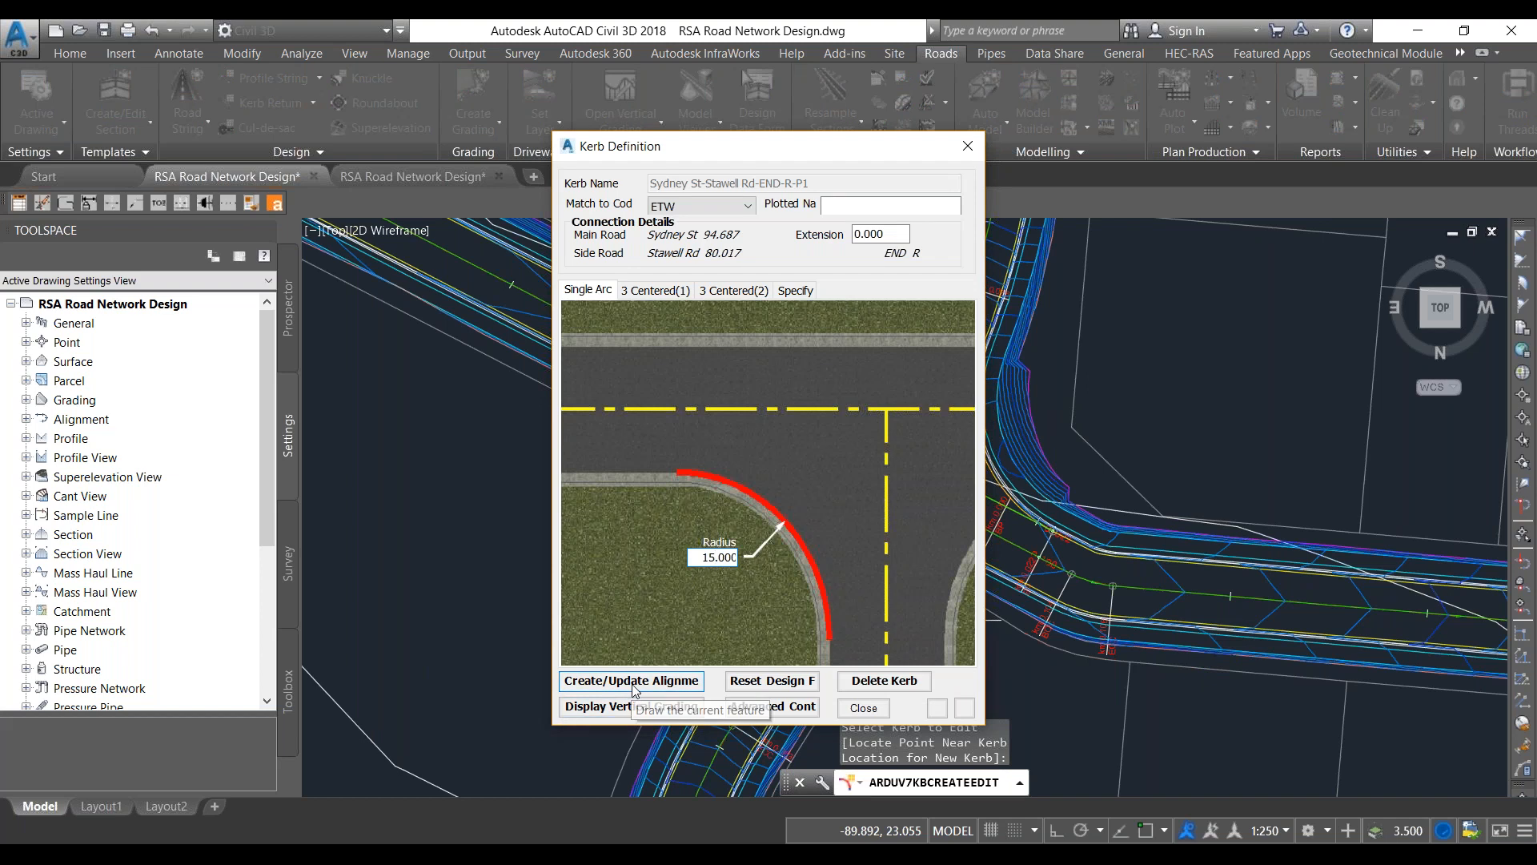
{"action": "left_click", "coordinate": [863, 708]}
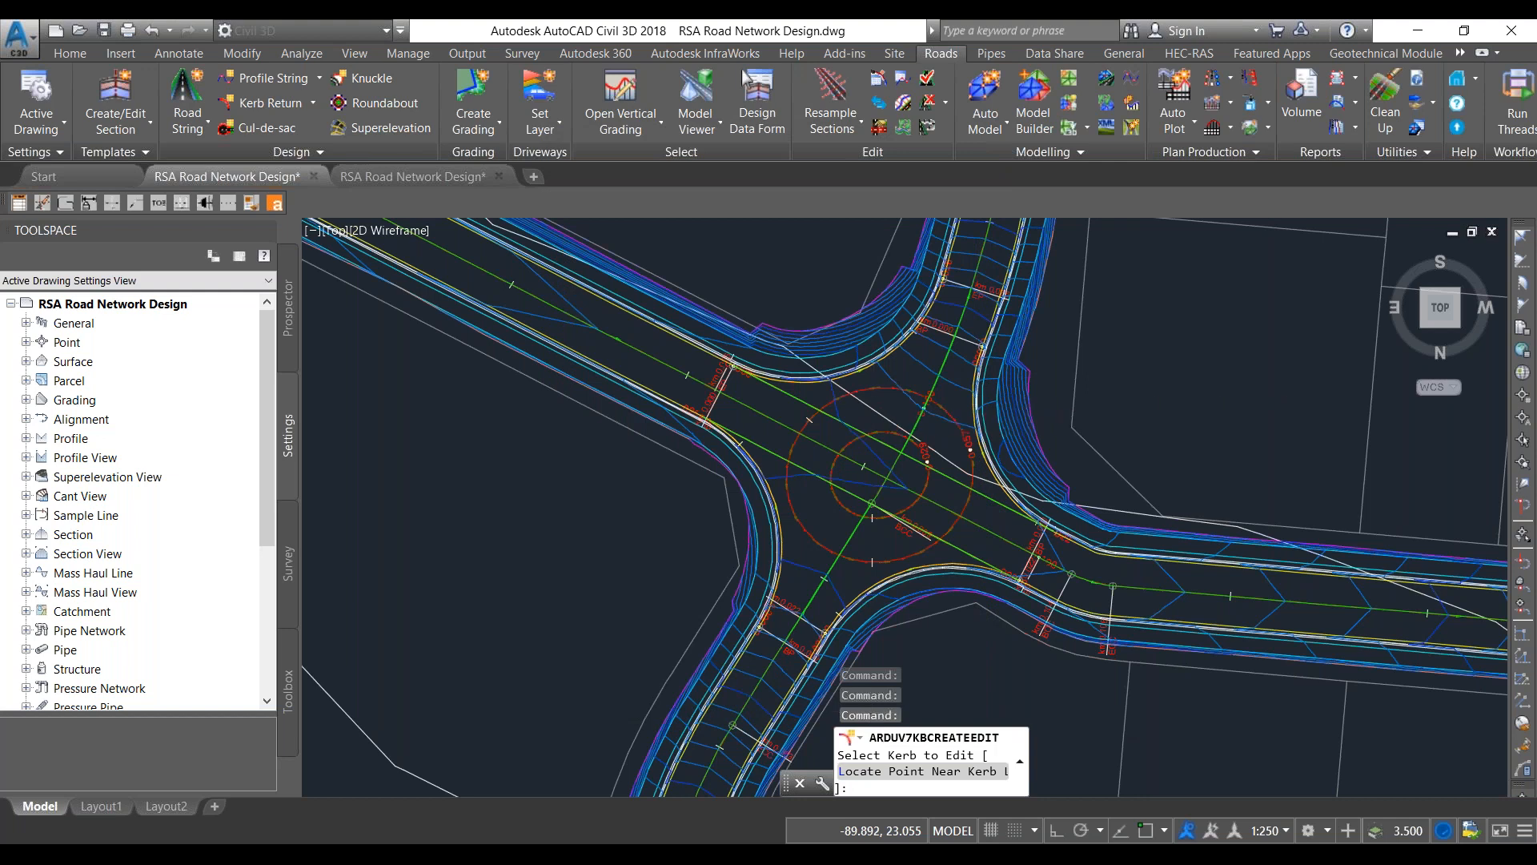
{"action": "key", "text": "Escape"}
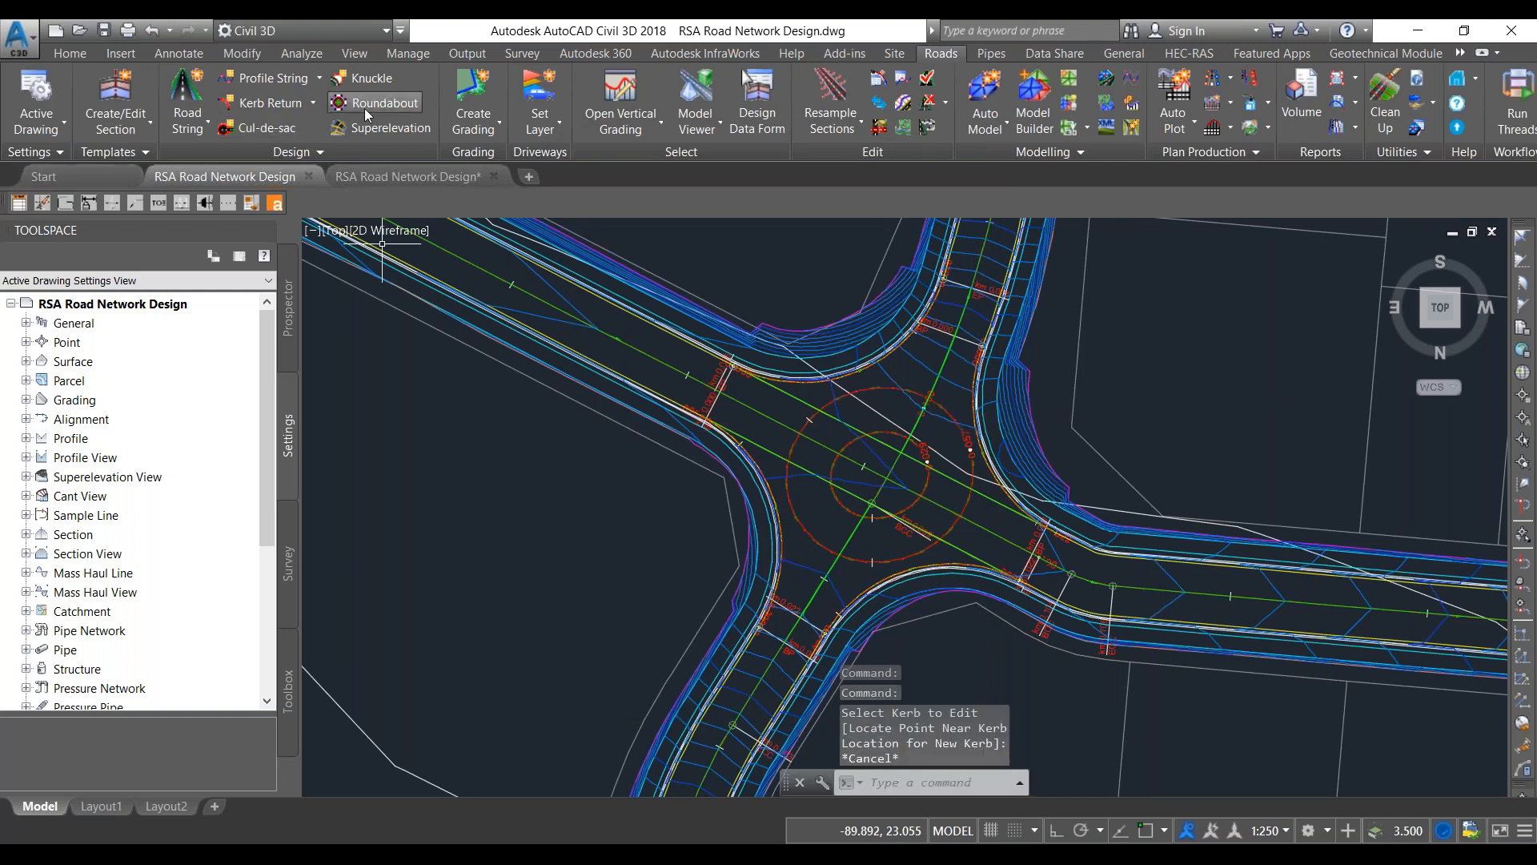
Step: Start a roundabout on the Inner Island alignment with the Metric Kerb-L SM template and a section spacing of 1
{"action": "left_click", "coordinate": [411, 107]}
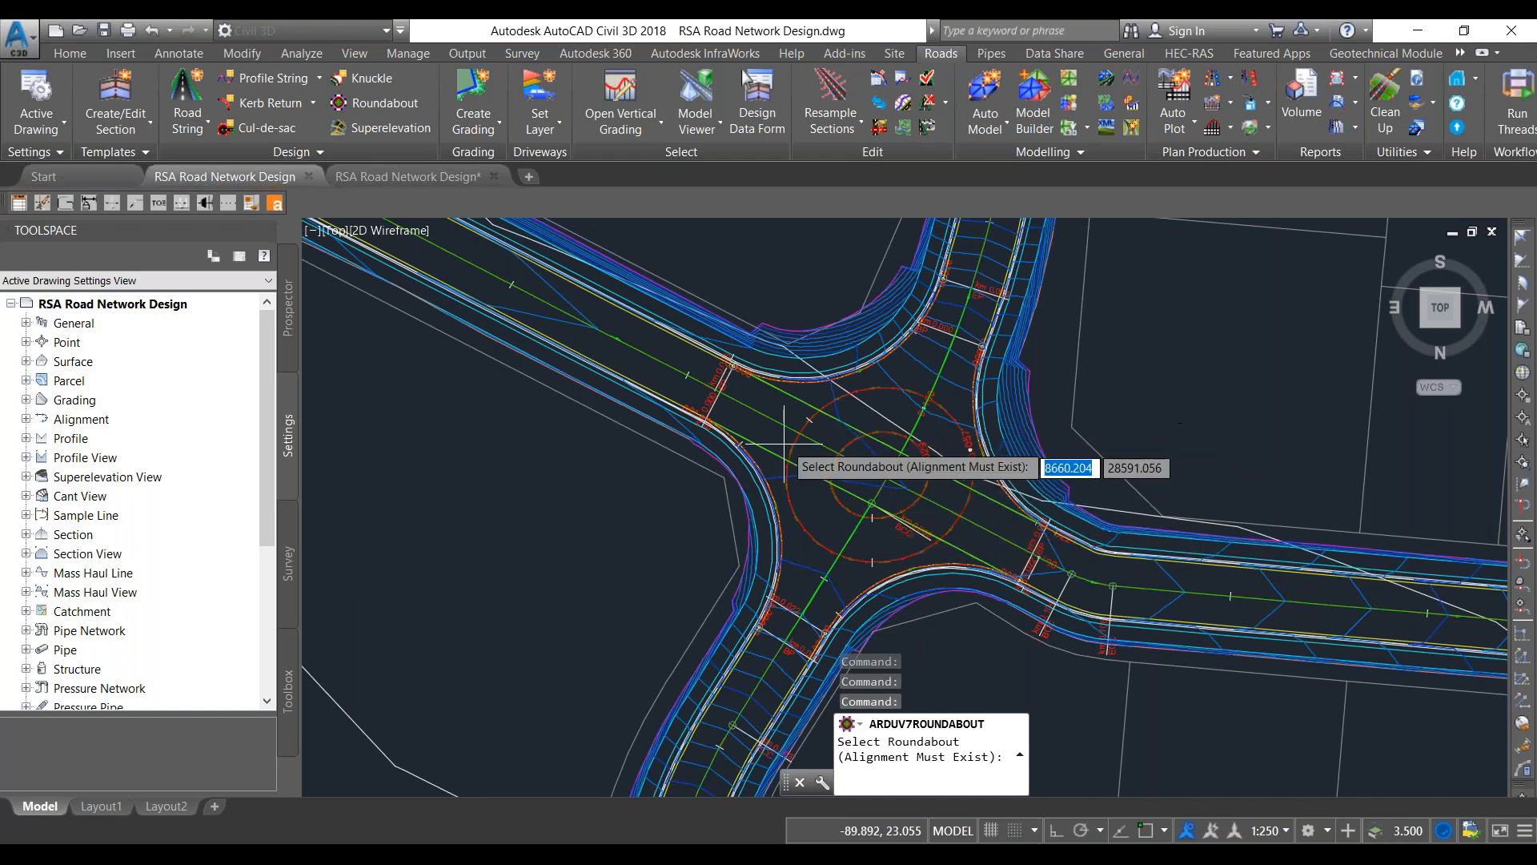
{"action": "left_click", "coordinate": [850, 446]}
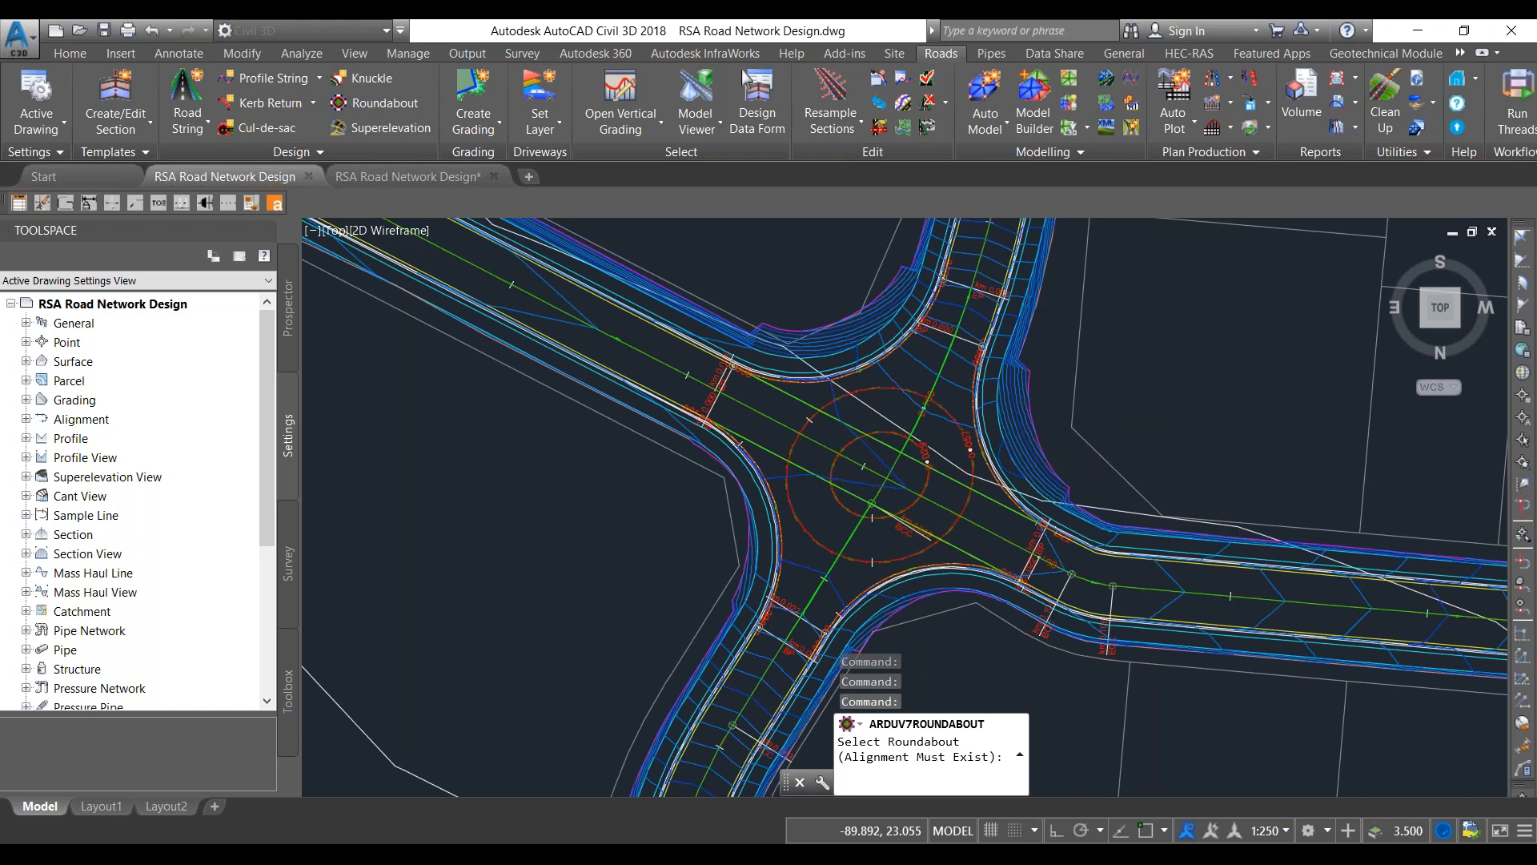
{"action": "left_click", "coordinate": [965, 314]}
{"action": "left_click", "coordinate": [899, 334]}
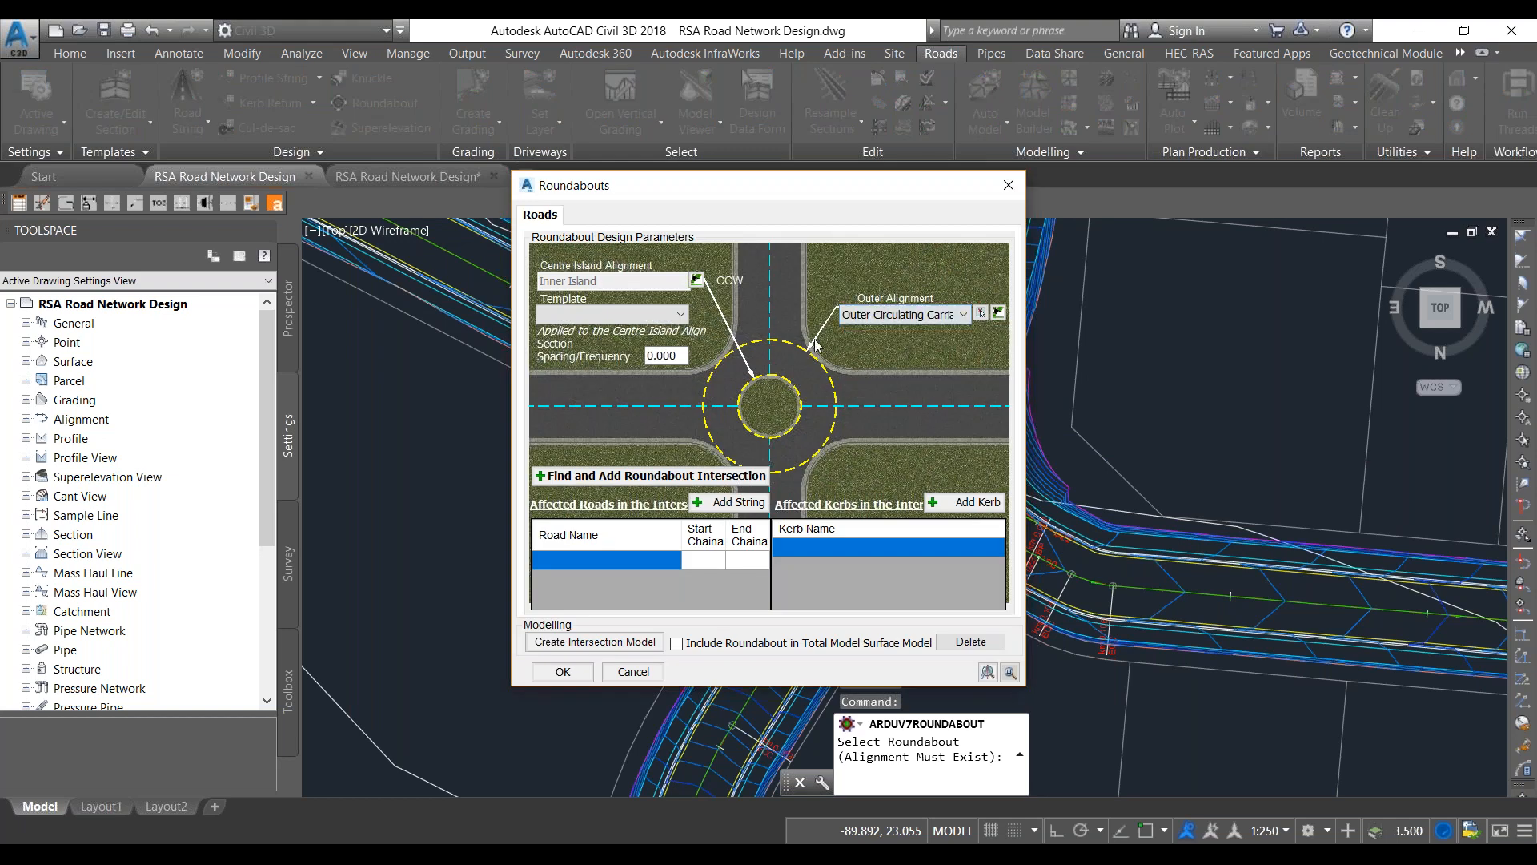
{"action": "left_click", "coordinate": [677, 316]}
{"action": "left_click", "coordinate": [578, 346]}
{"action": "type", "text": "1"}
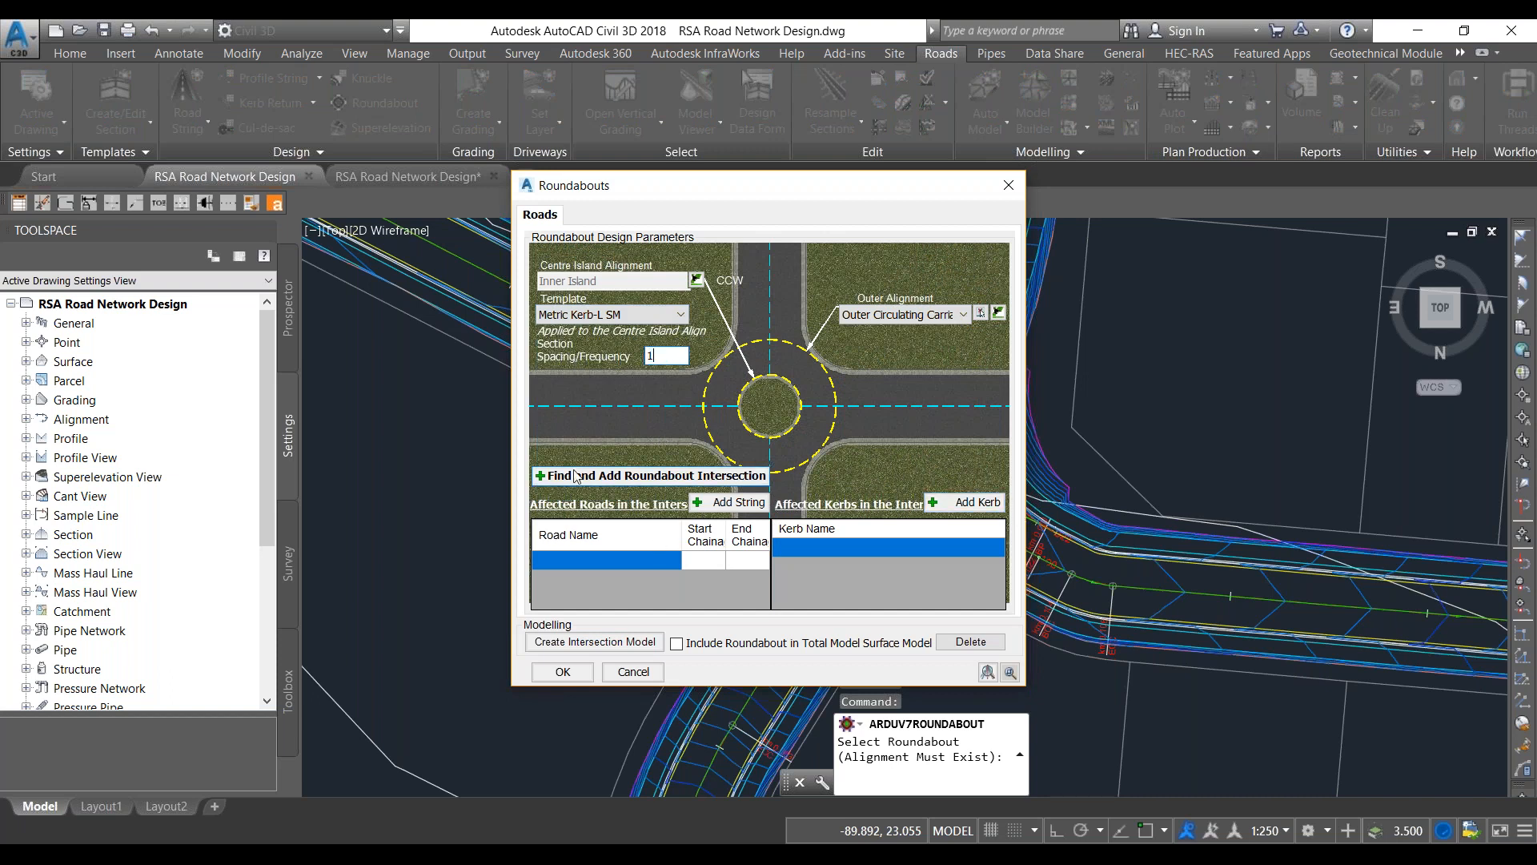
Step: Find and add the roundabout's intersecting roads and kerbs, include it in the total model surface and create the intersection model
{"action": "left_click", "coordinate": [767, 479]}
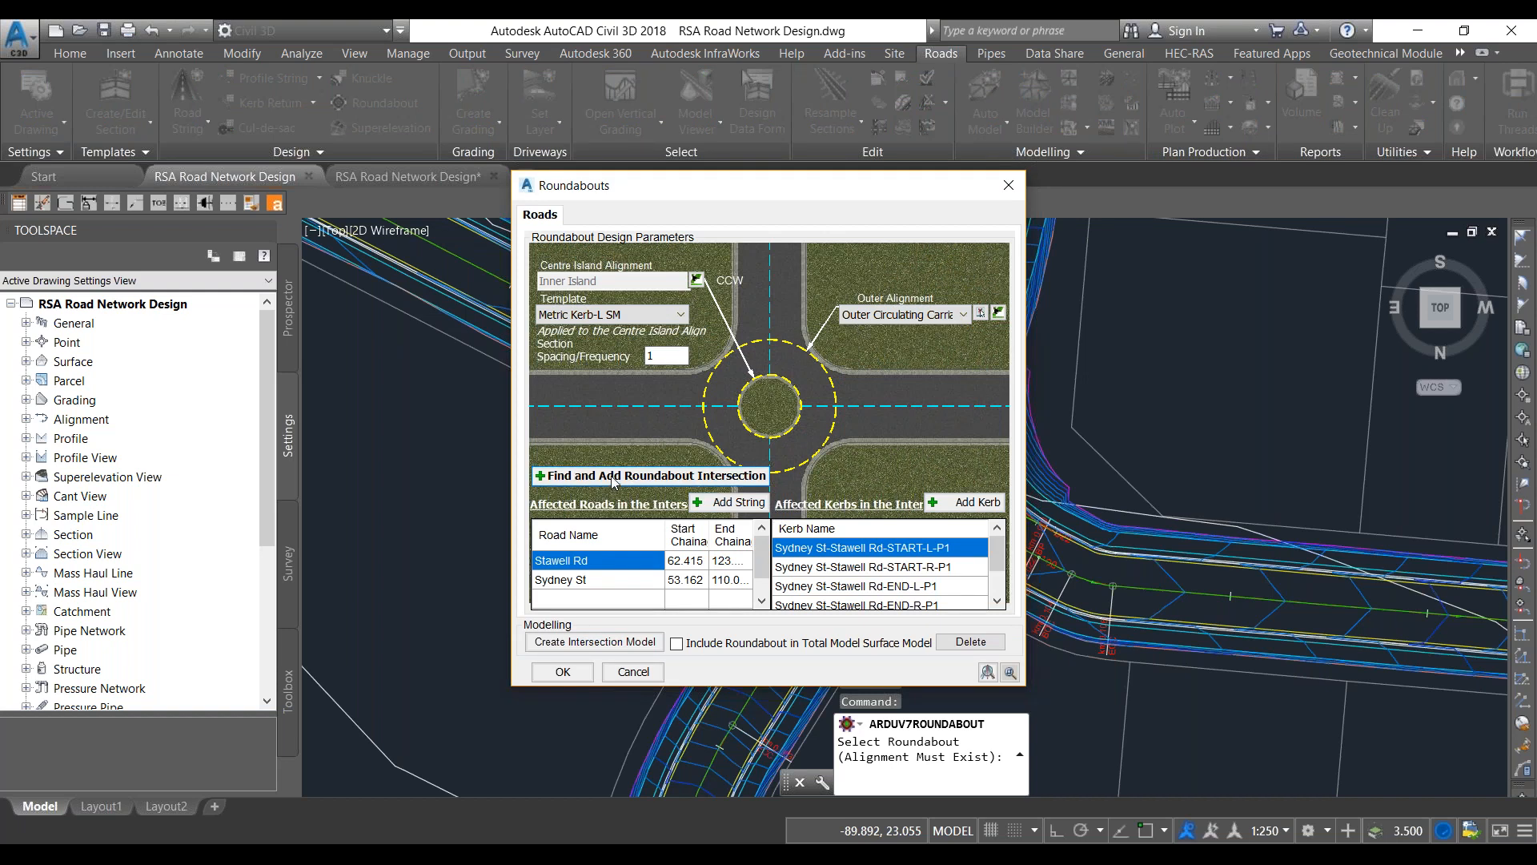
{"action": "left_click", "coordinate": [681, 645]}
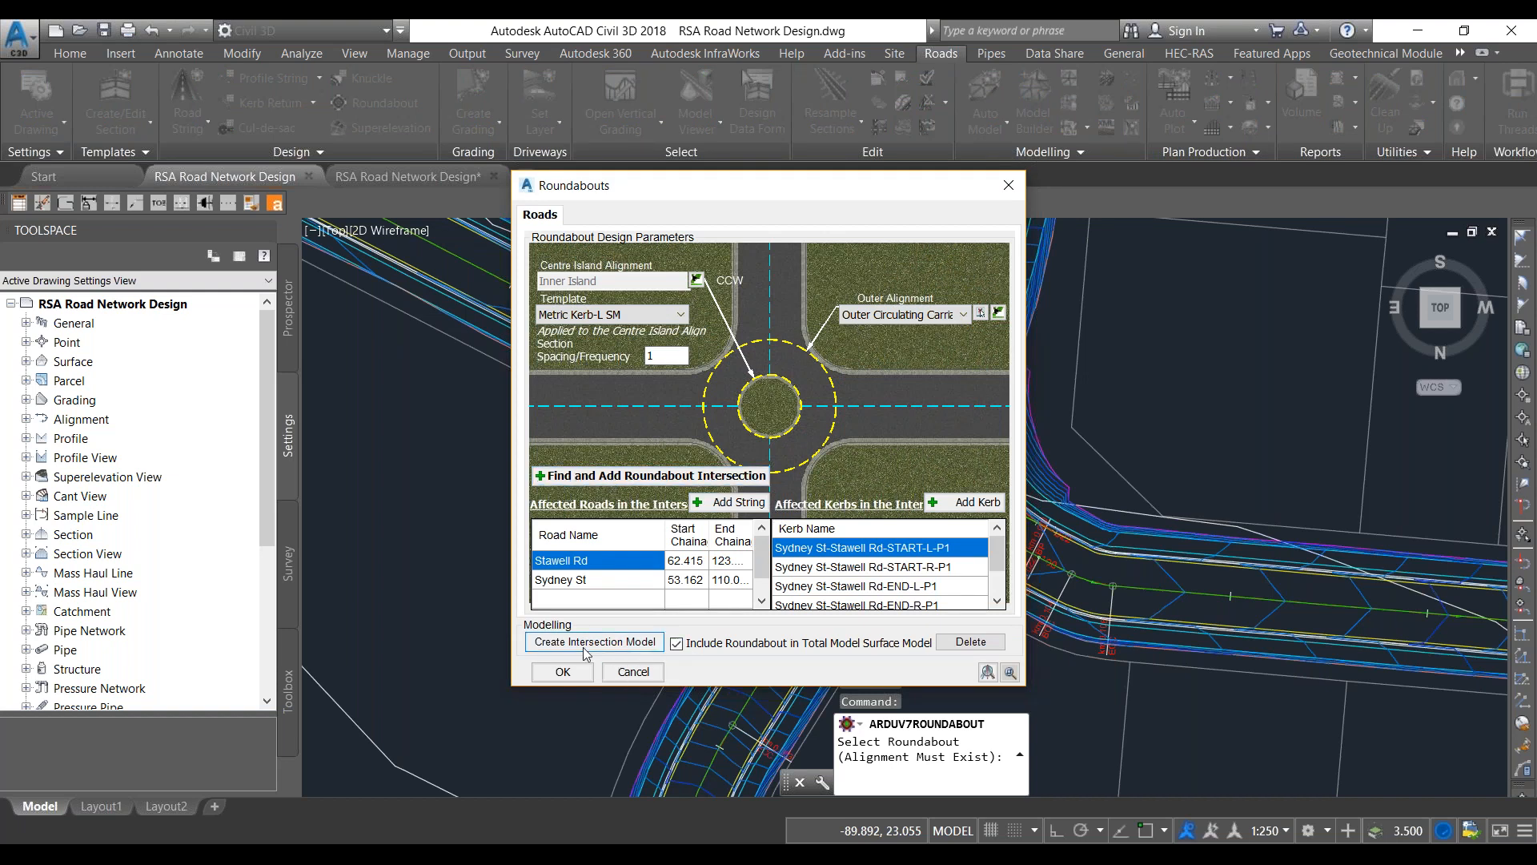
{"action": "left_click", "coordinate": [590, 649]}
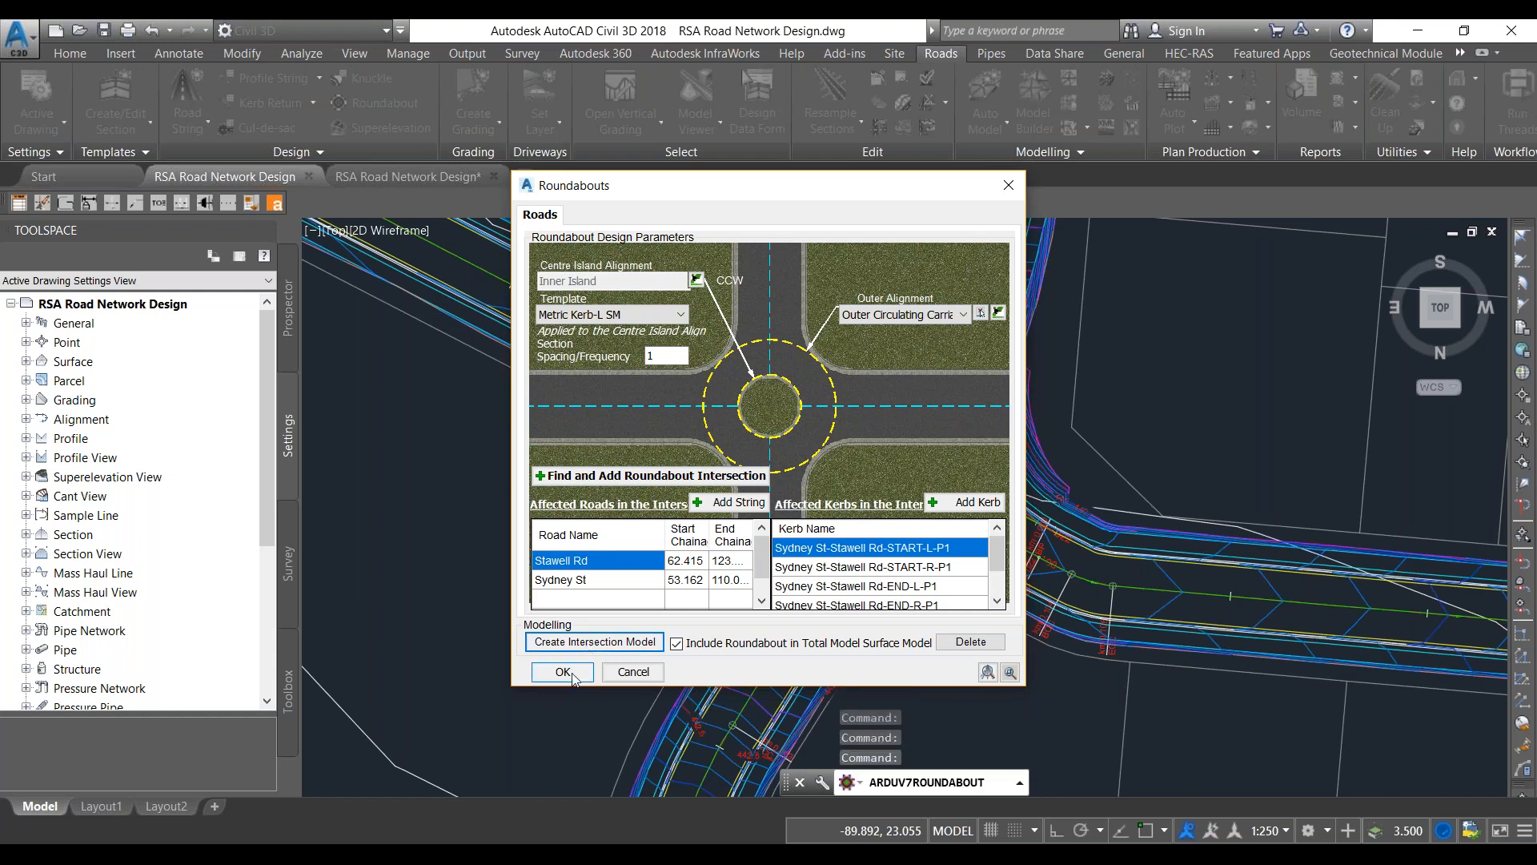
{"action": "left_click", "coordinate": [563, 671]}
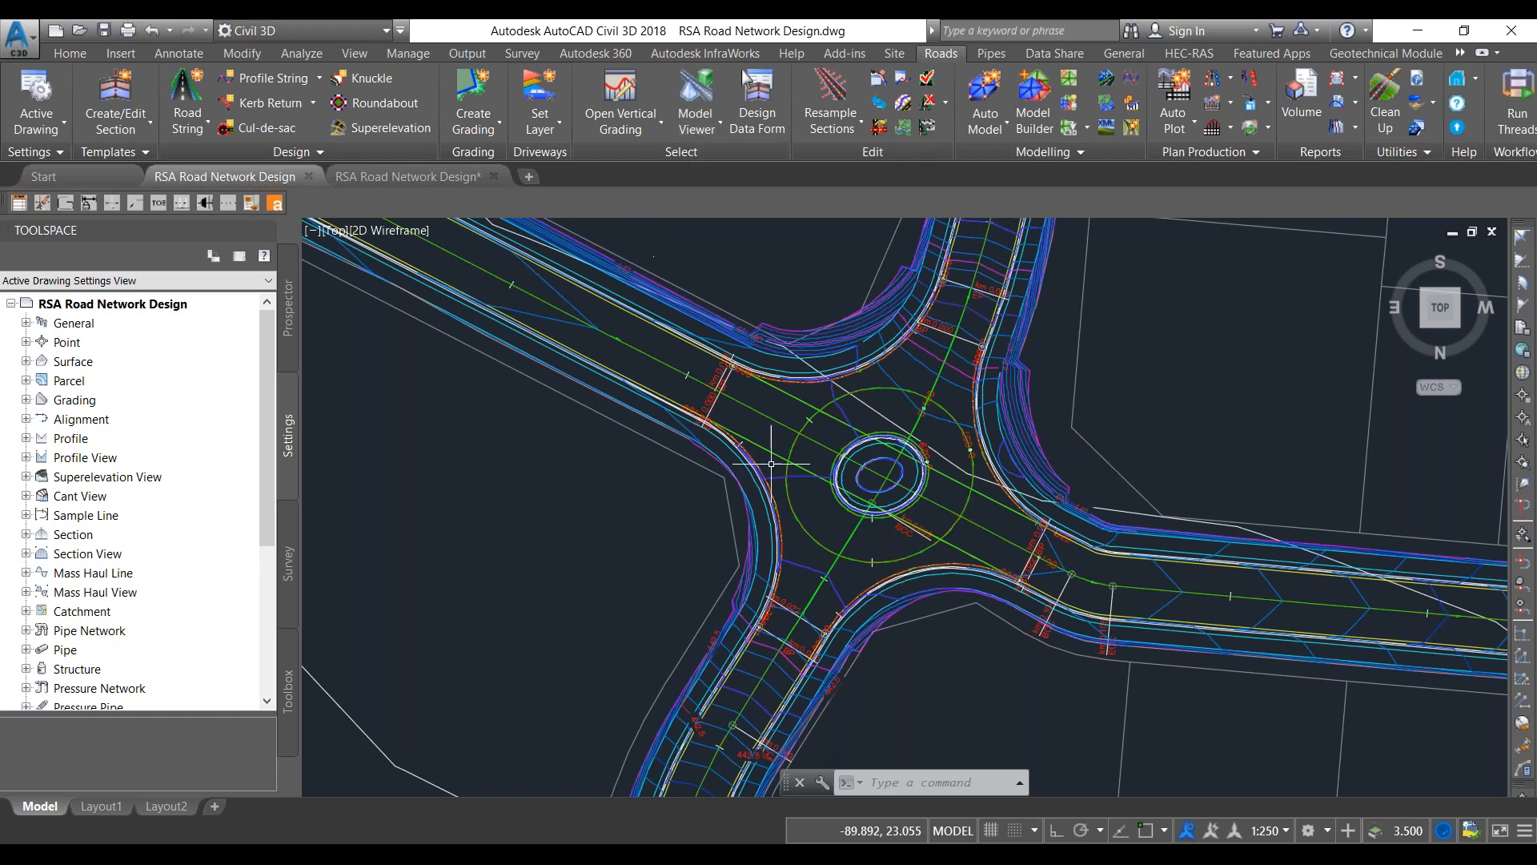
Step: Examine the modelled roundabout up close and within the whole road network
{"action": "mouse_move", "coordinate": [907, 449]}
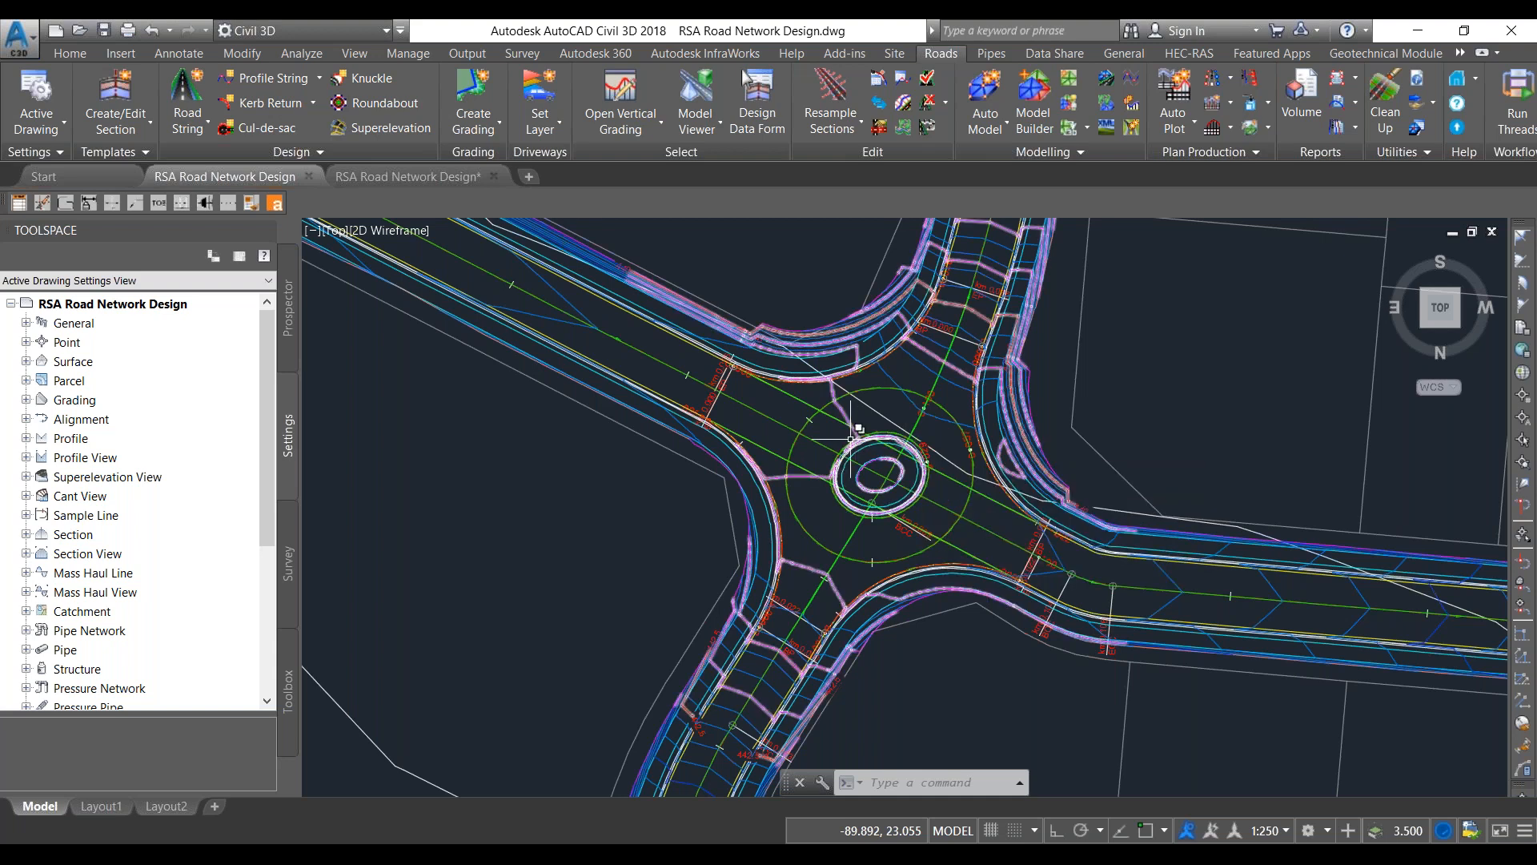
{"action": "scroll", "coordinate": [851, 438], "scroll_direction": "down", "scroll_amount": 3}
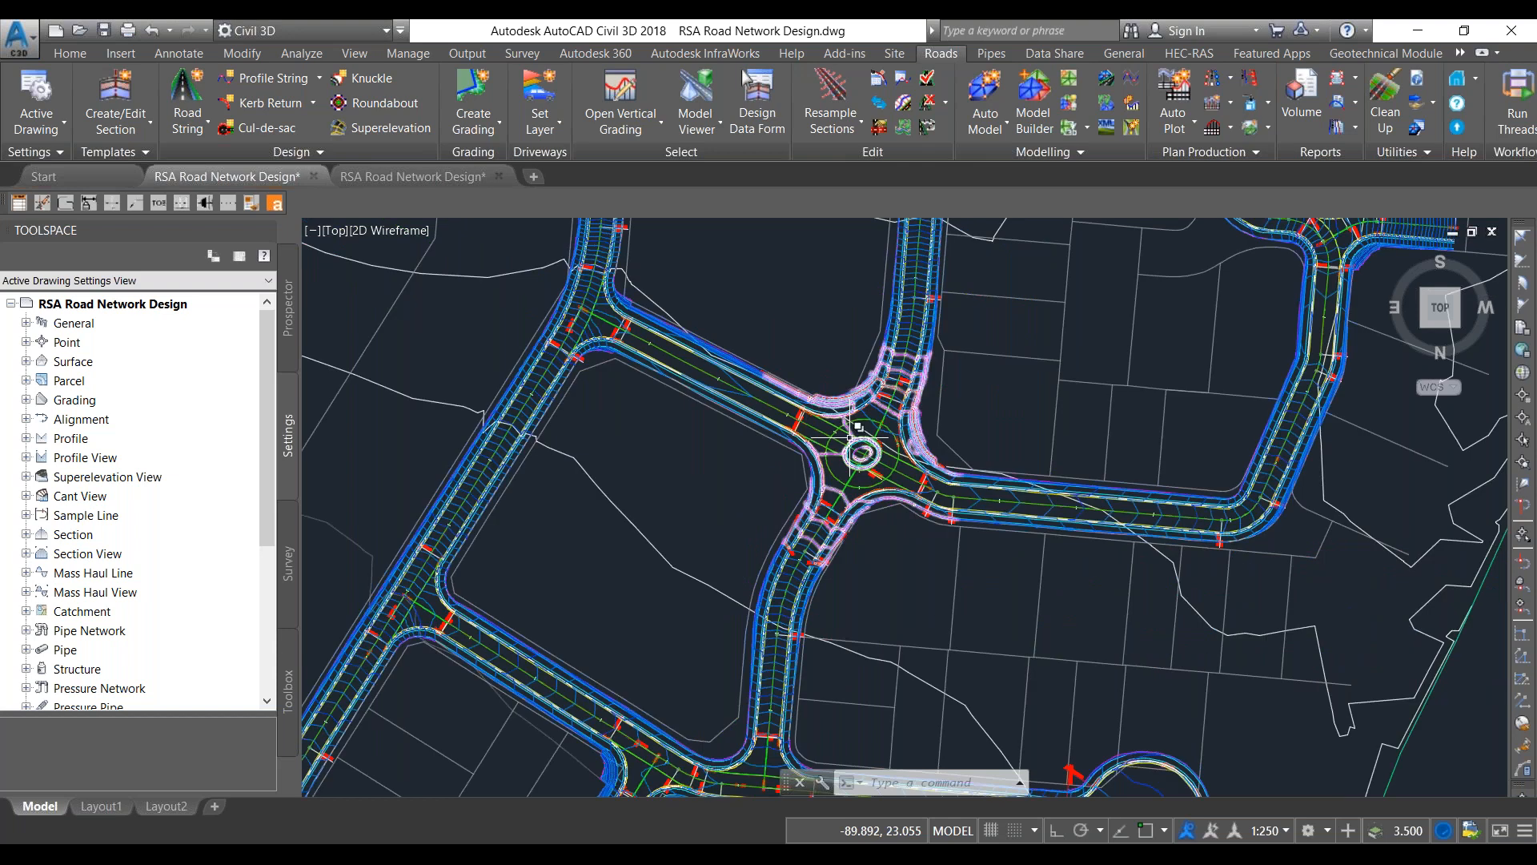
{"action": "scroll", "coordinate": [851, 438], "scroll_direction": "down", "scroll_amount": 8}
{"action": "middle_click_drag", "start_coordinate": [1072, 395], "coordinate": [1071, 494]}
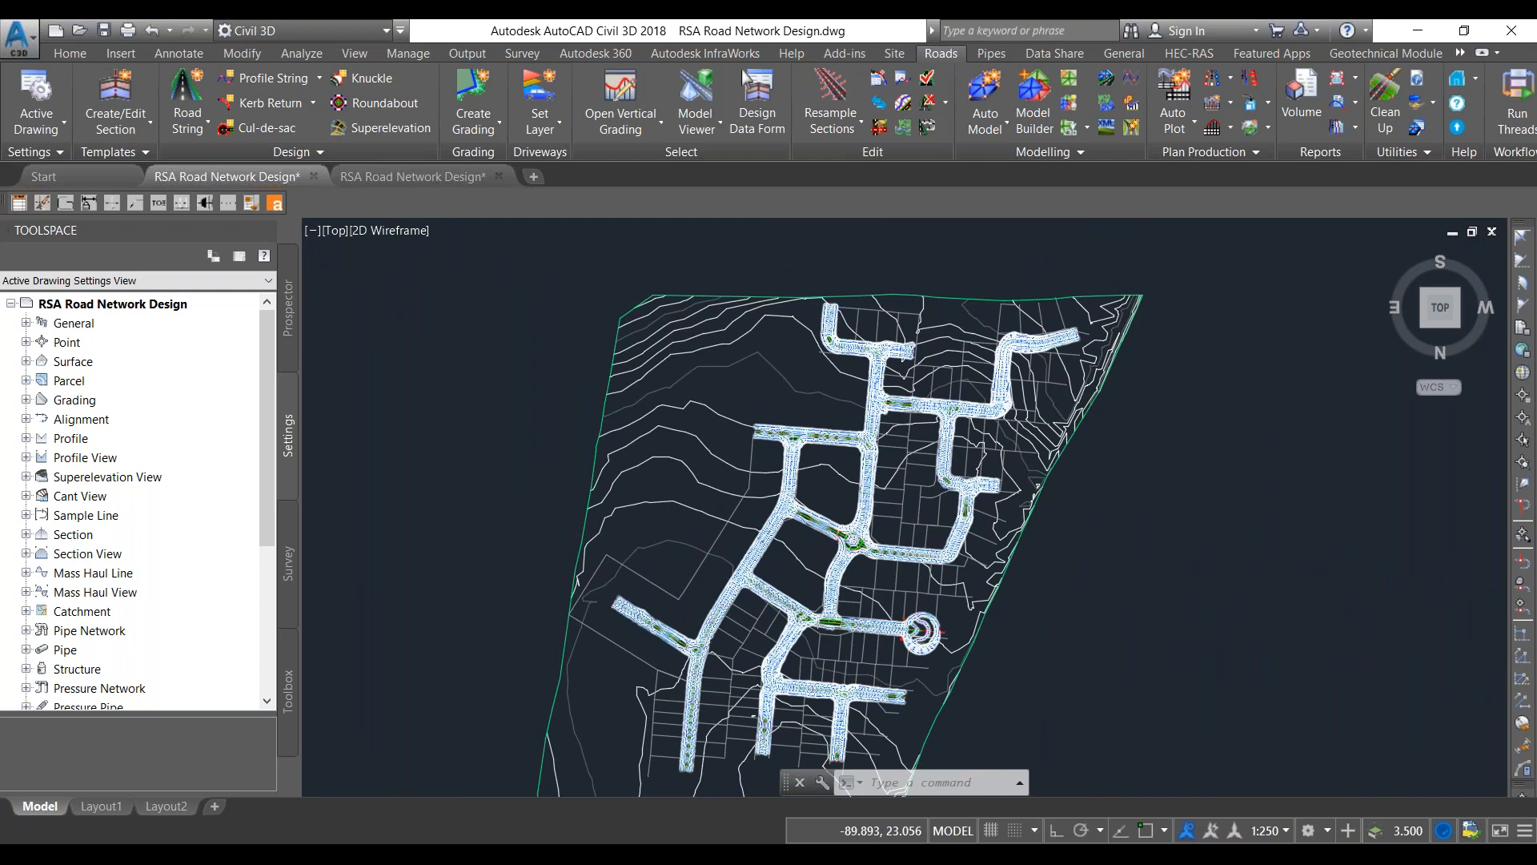
{"action": "scroll", "coordinate": [938, 636], "scroll_direction": "up", "scroll_amount": 4}
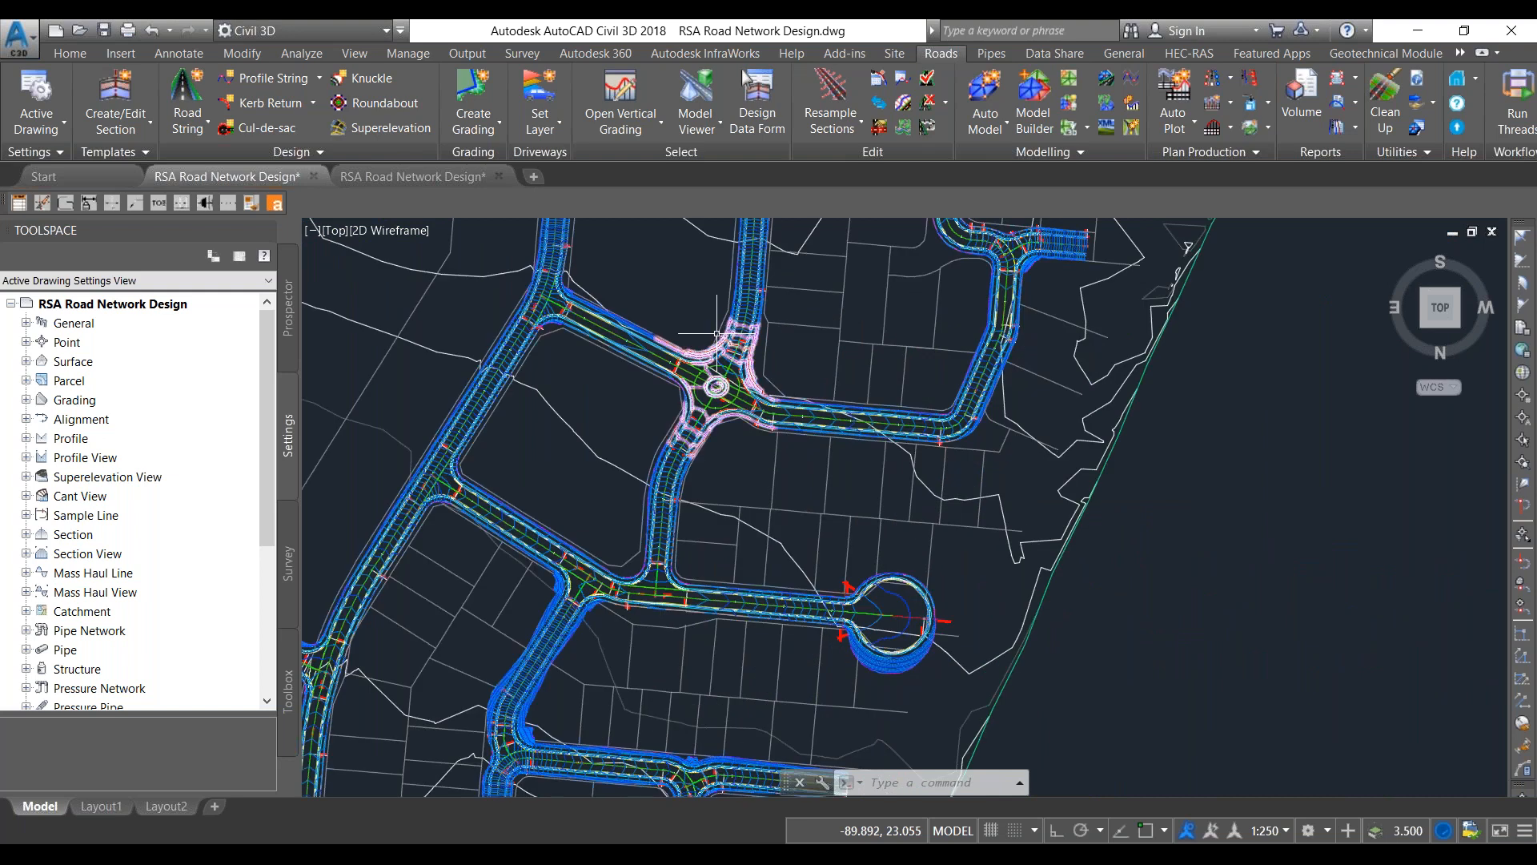
{"action": "scroll", "coordinate": [716, 333], "scroll_direction": "up", "scroll_amount": 2}
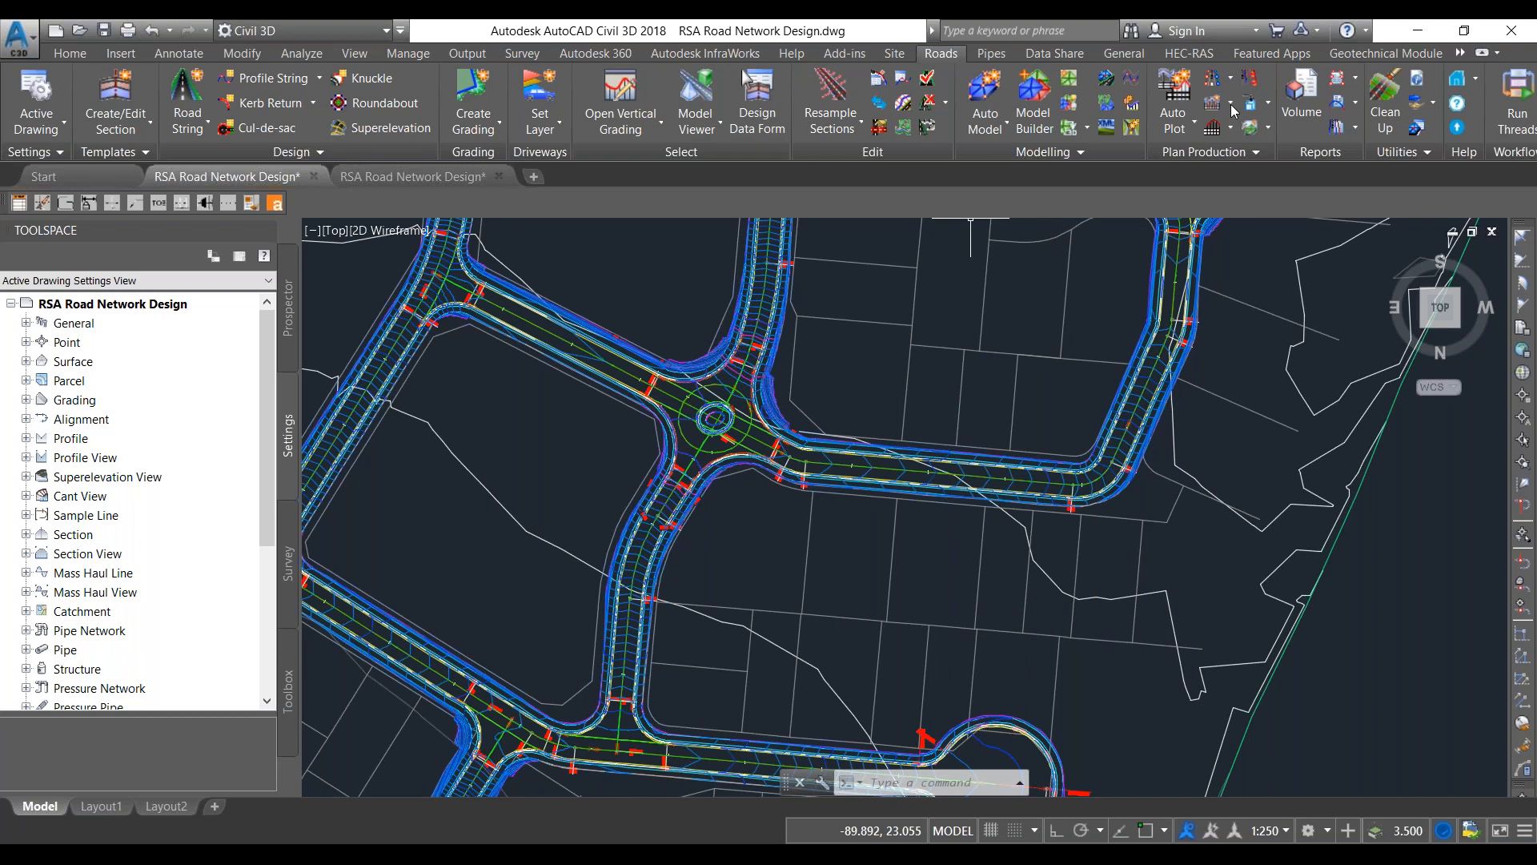
Step: Open the global drainage defaults from the Default.pipeDef settings file
{"action": "left_click", "coordinate": [992, 54]}
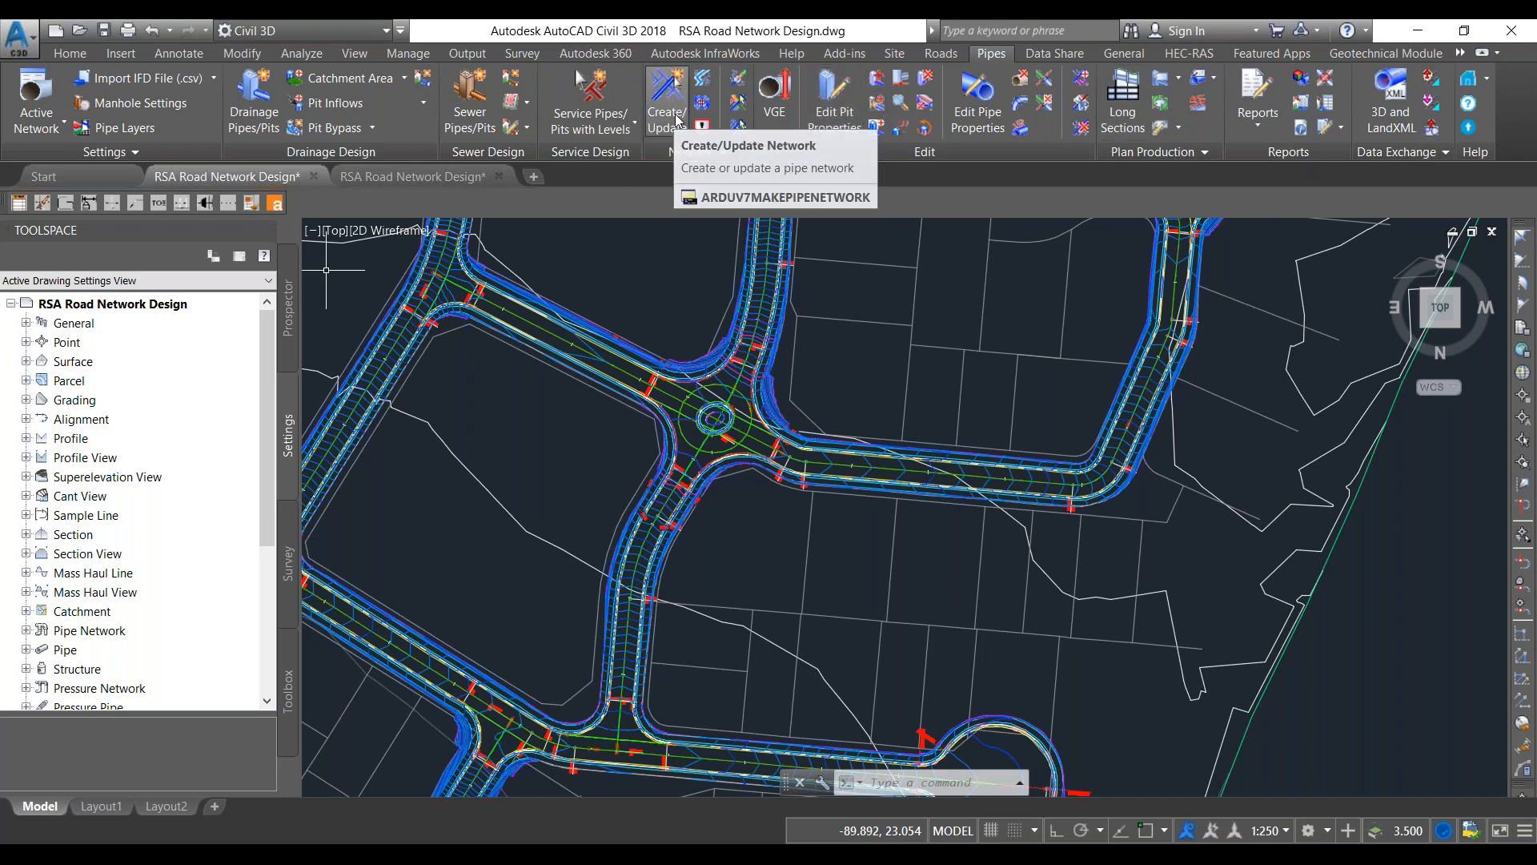
{"action": "left_click", "coordinate": [590, 102]}
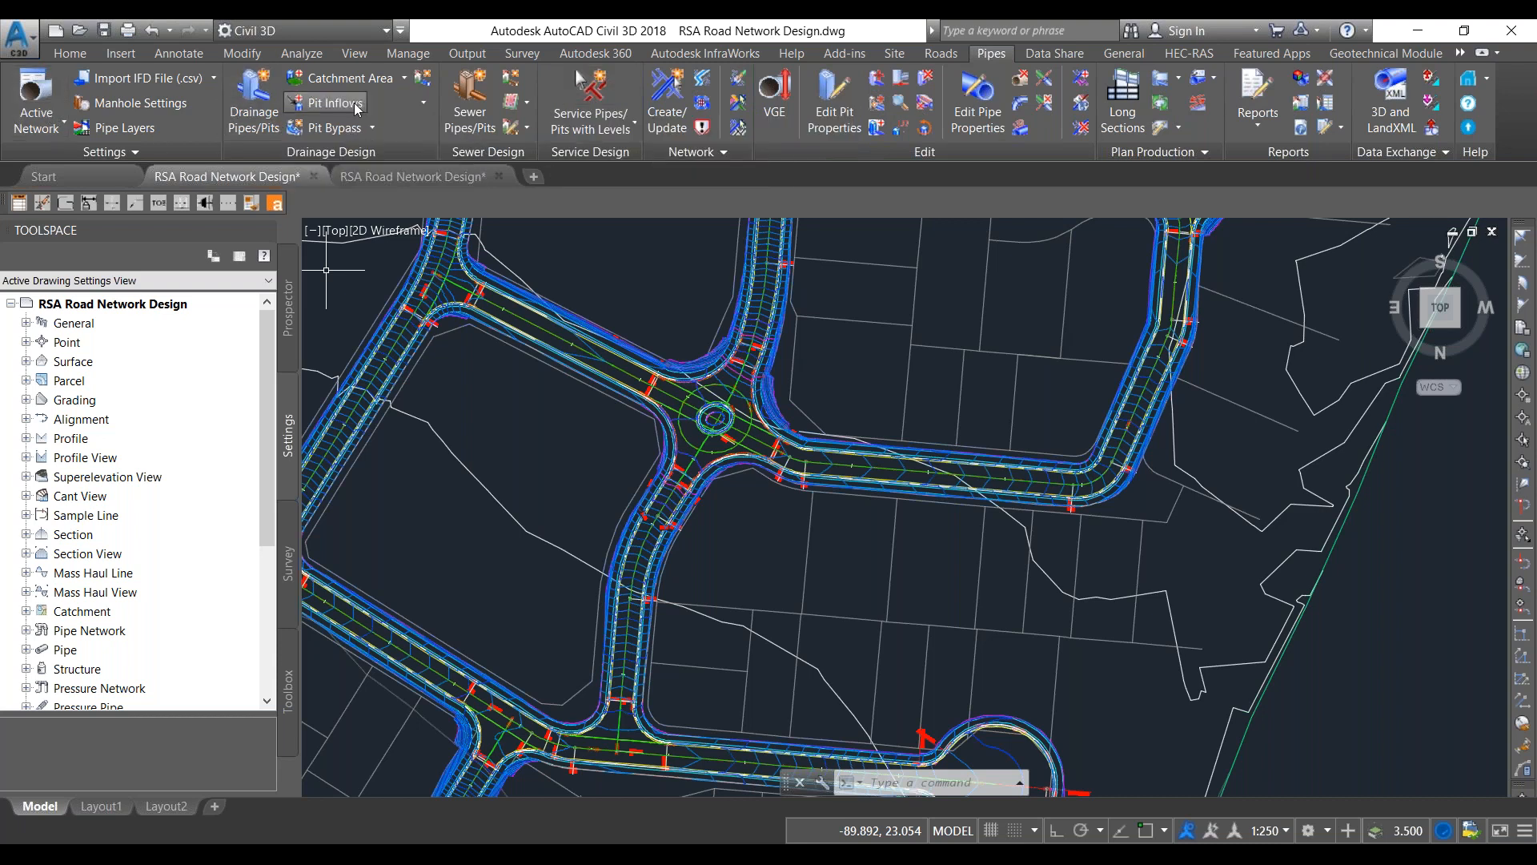
{"action": "left_click", "coordinate": [28, 124]}
{"action": "left_click", "coordinate": [160, 203]}
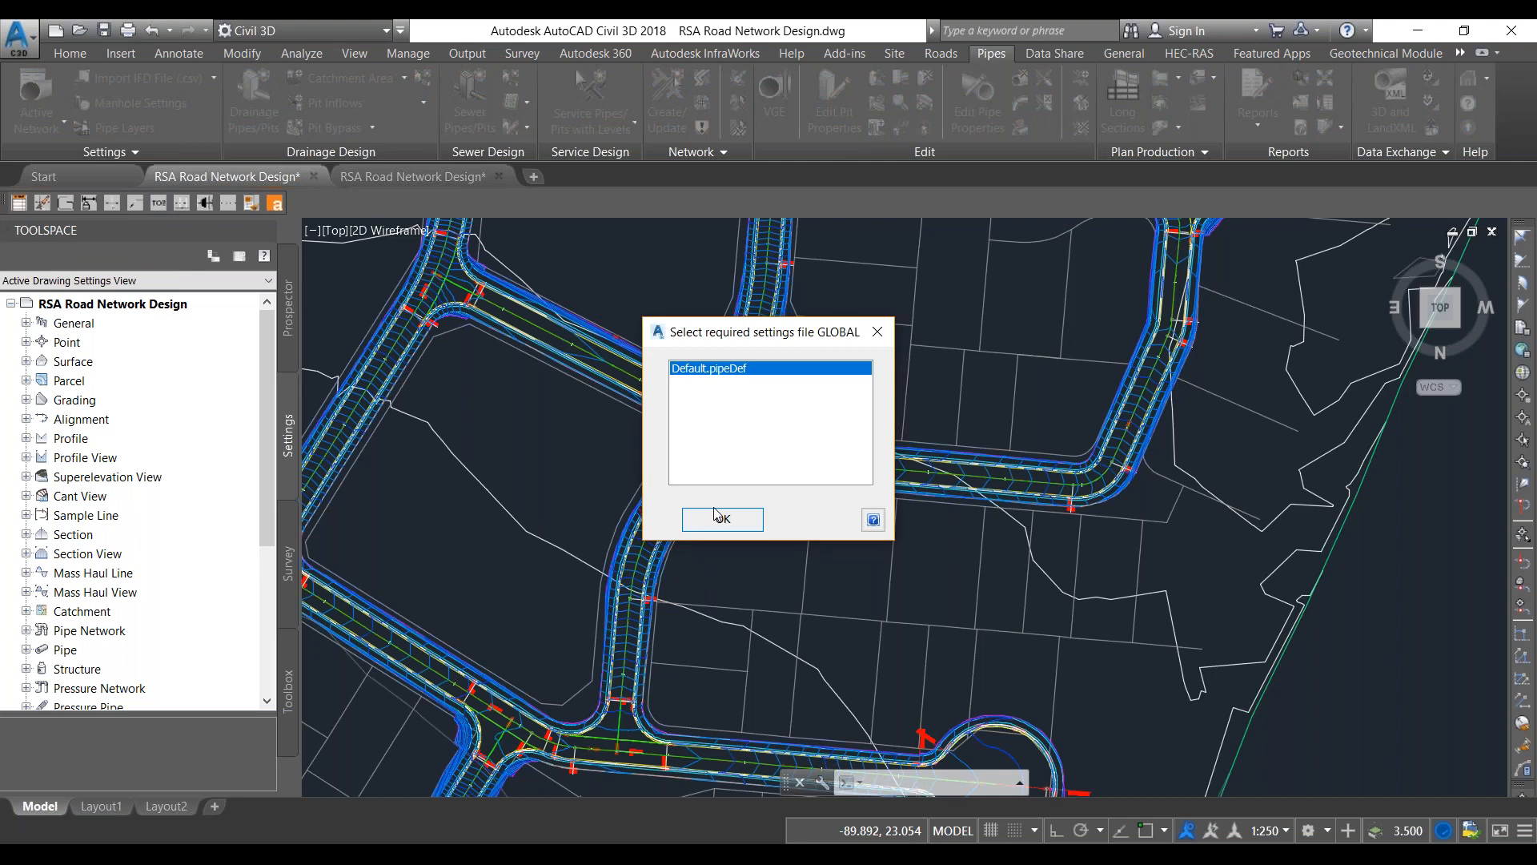
{"action": "left_click", "coordinate": [721, 518]}
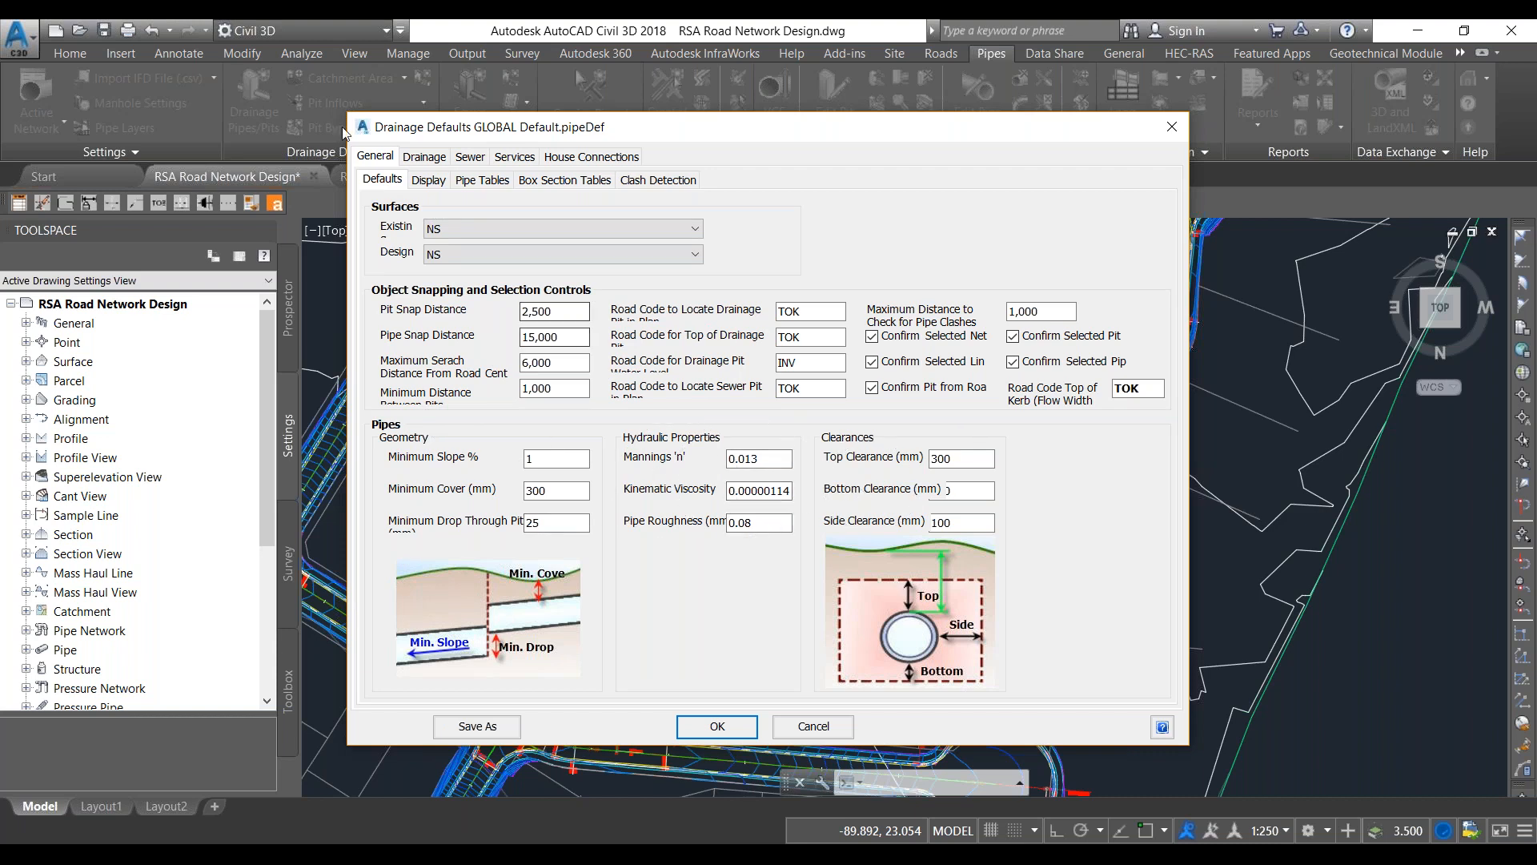
Step: Look through the general drainage defaults for display, pipe tables, box section tables and clash detection
{"action": "left_click", "coordinate": [429, 182]}
{"action": "left_click", "coordinate": [480, 184]}
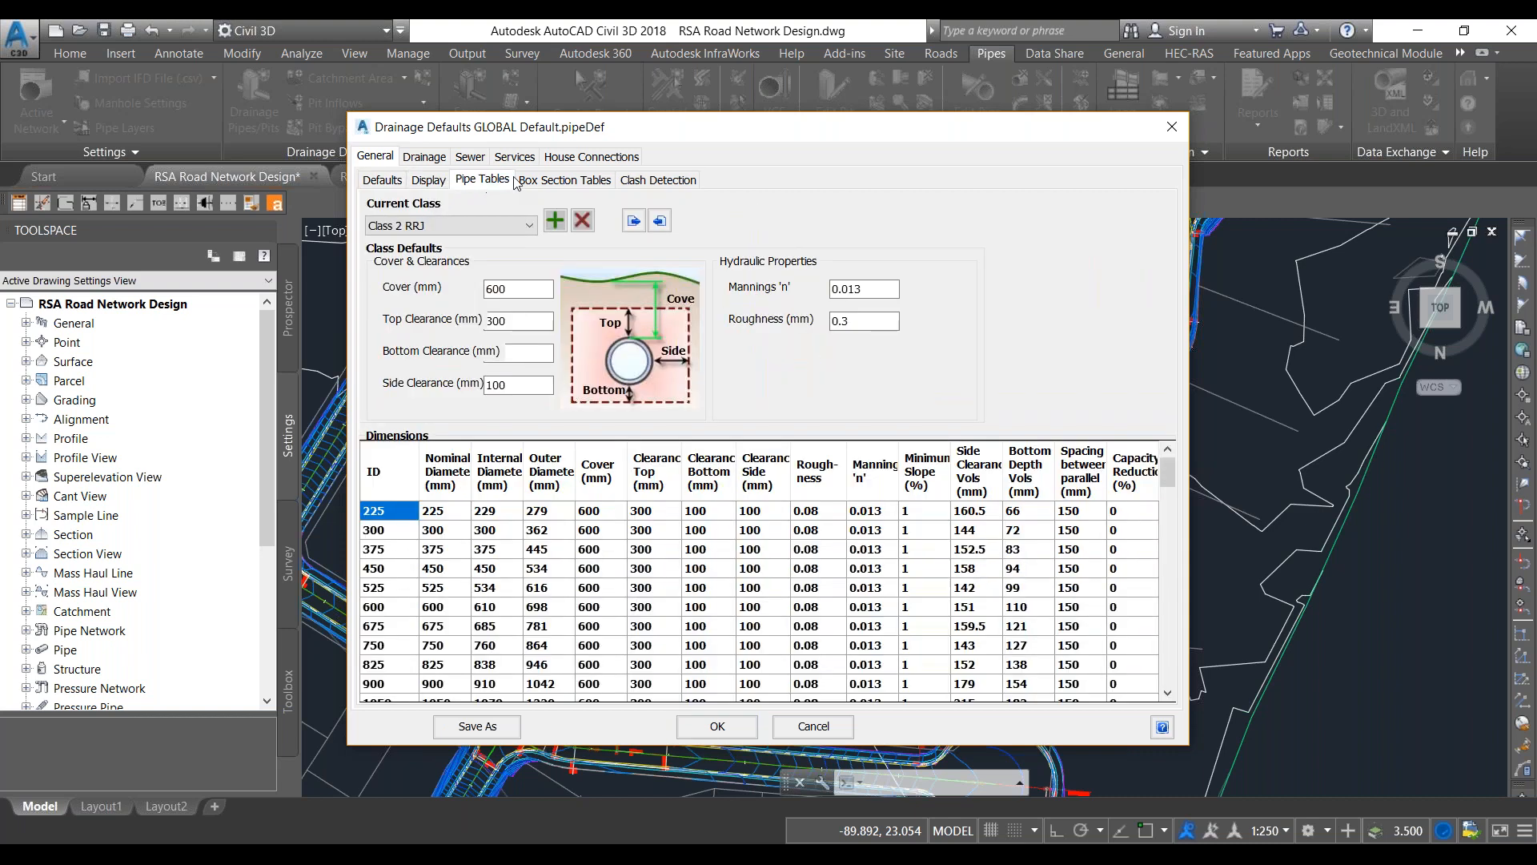
{"action": "left_click", "coordinate": [509, 184]}
{"action": "left_click", "coordinate": [572, 181]}
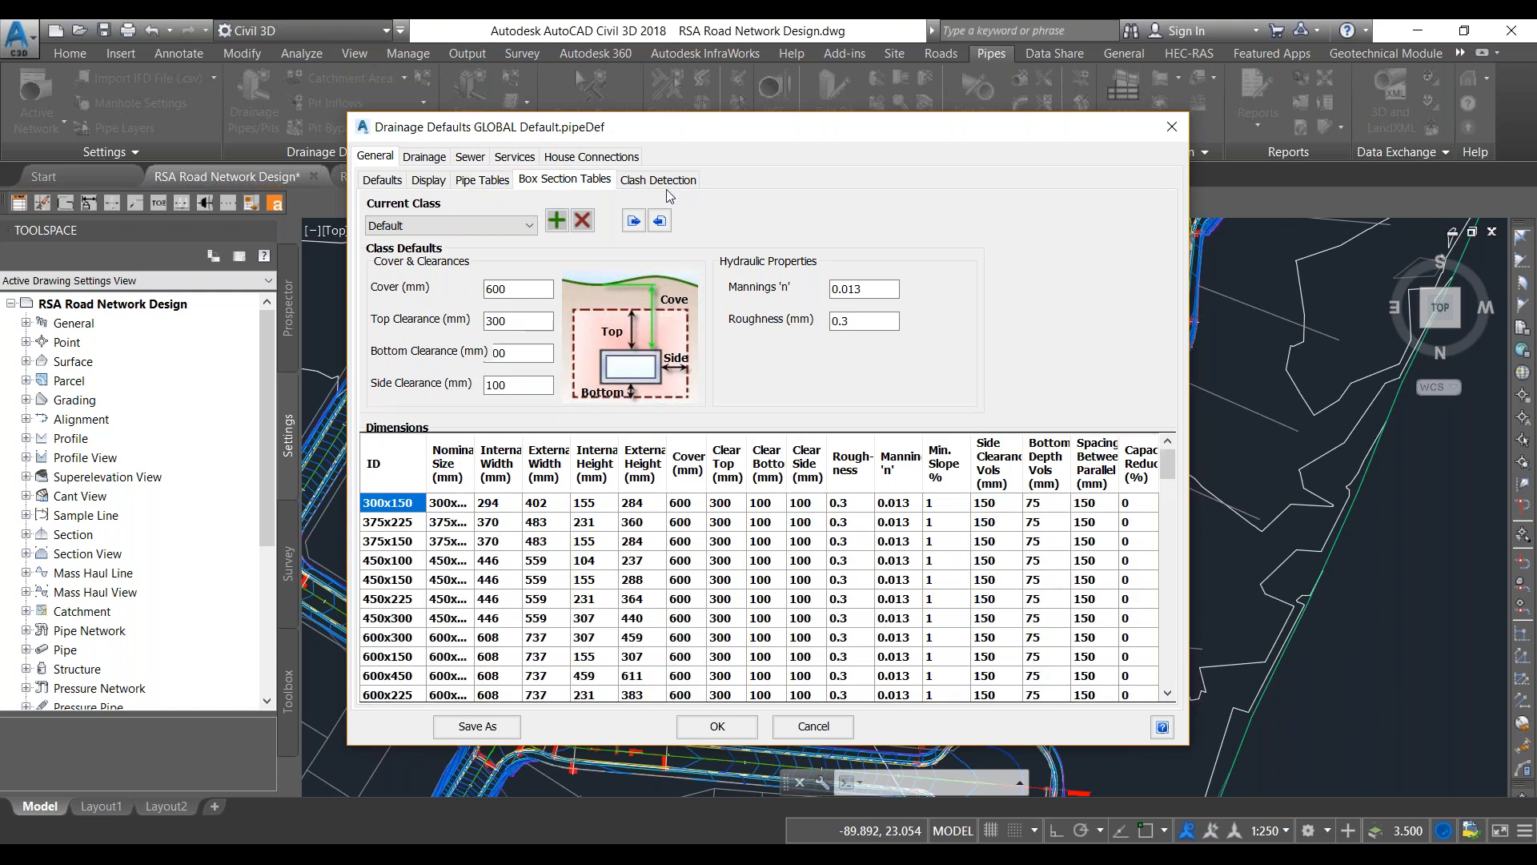
{"action": "left_click", "coordinate": [664, 180]}
{"action": "left_click", "coordinate": [408, 304]}
{"action": "left_click", "coordinate": [574, 181]}
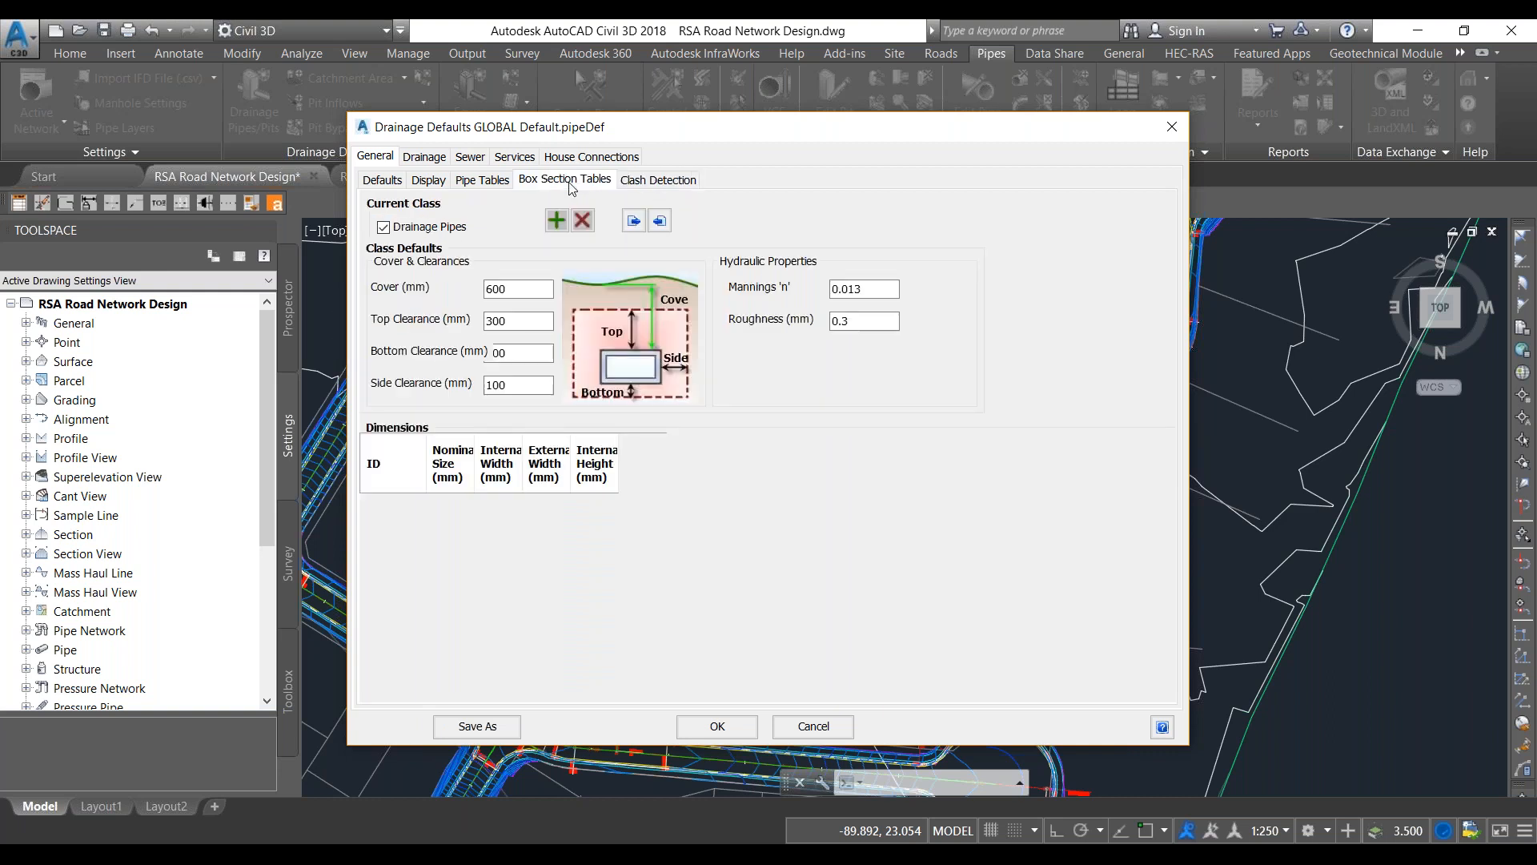
Step: Review the house connection, services and sewer defaults, return to the general defaults and close the drainage settings without saving
{"action": "left_click", "coordinate": [578, 160]}
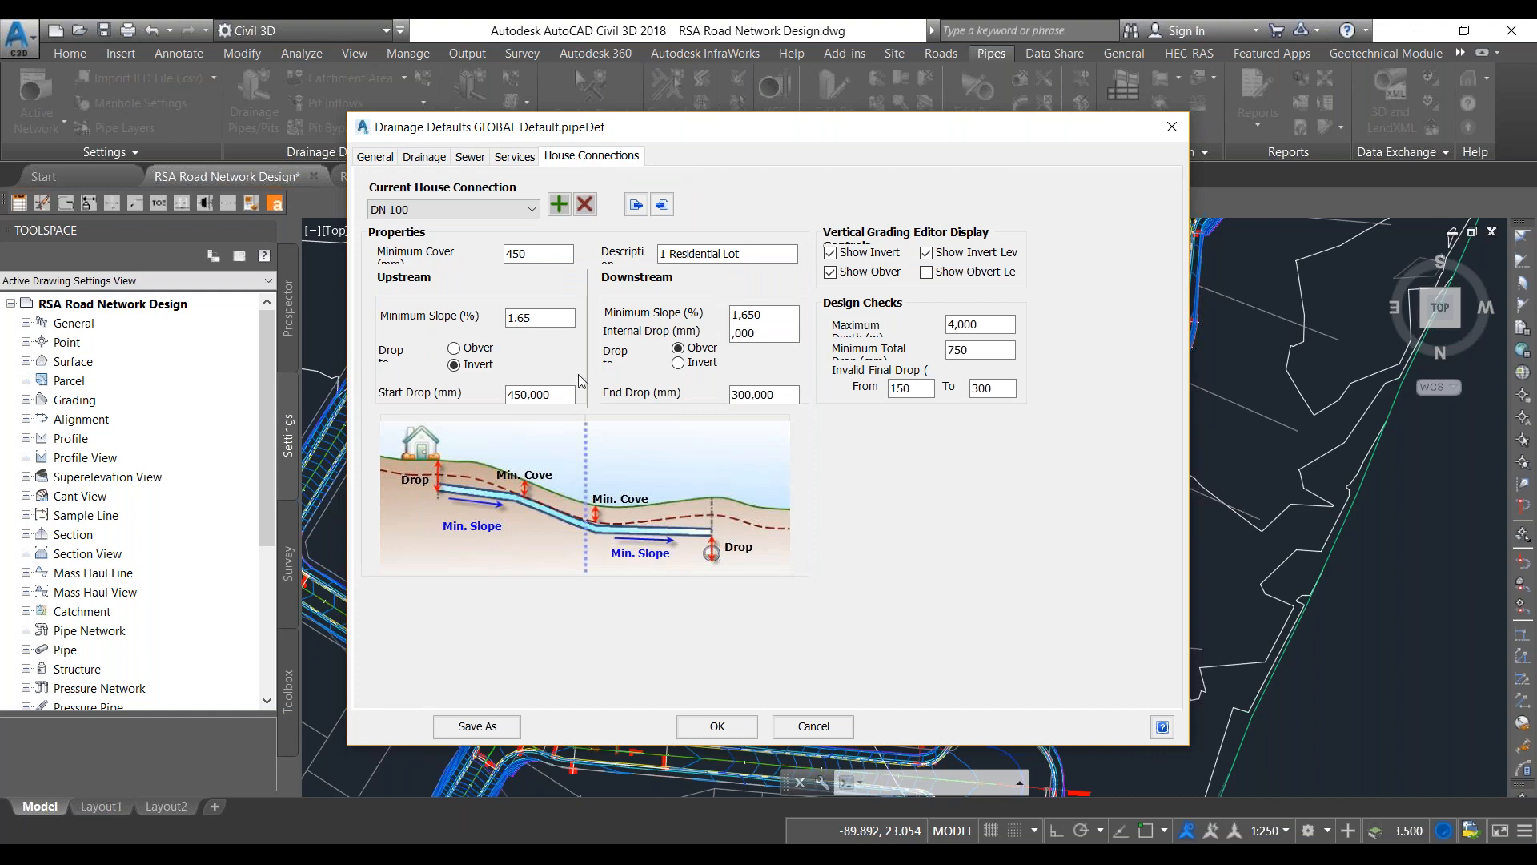
{"action": "left_click", "coordinate": [525, 159]}
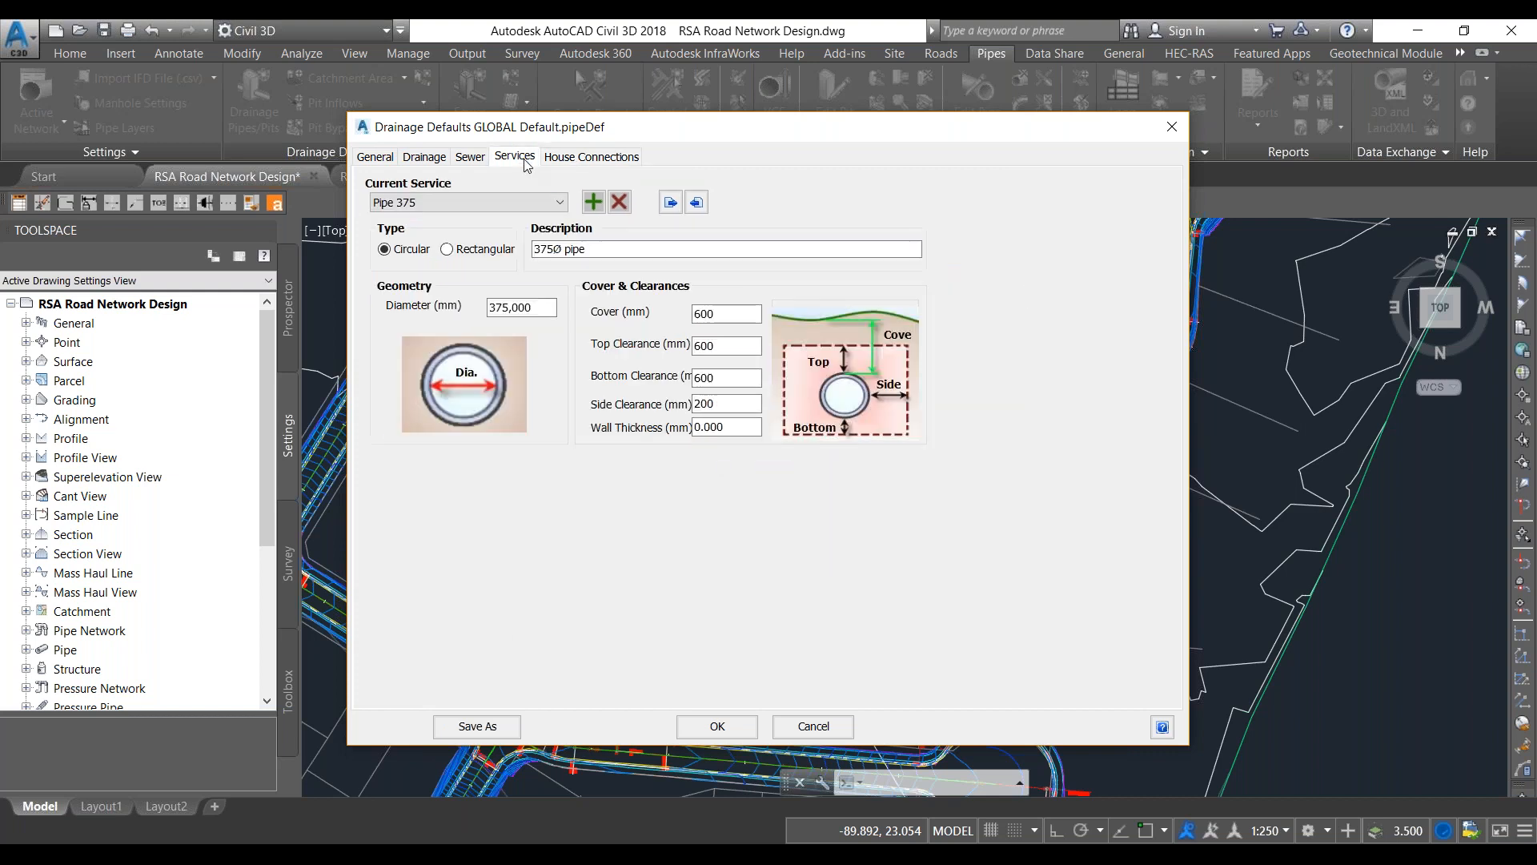
{"action": "left_click", "coordinate": [428, 160]}
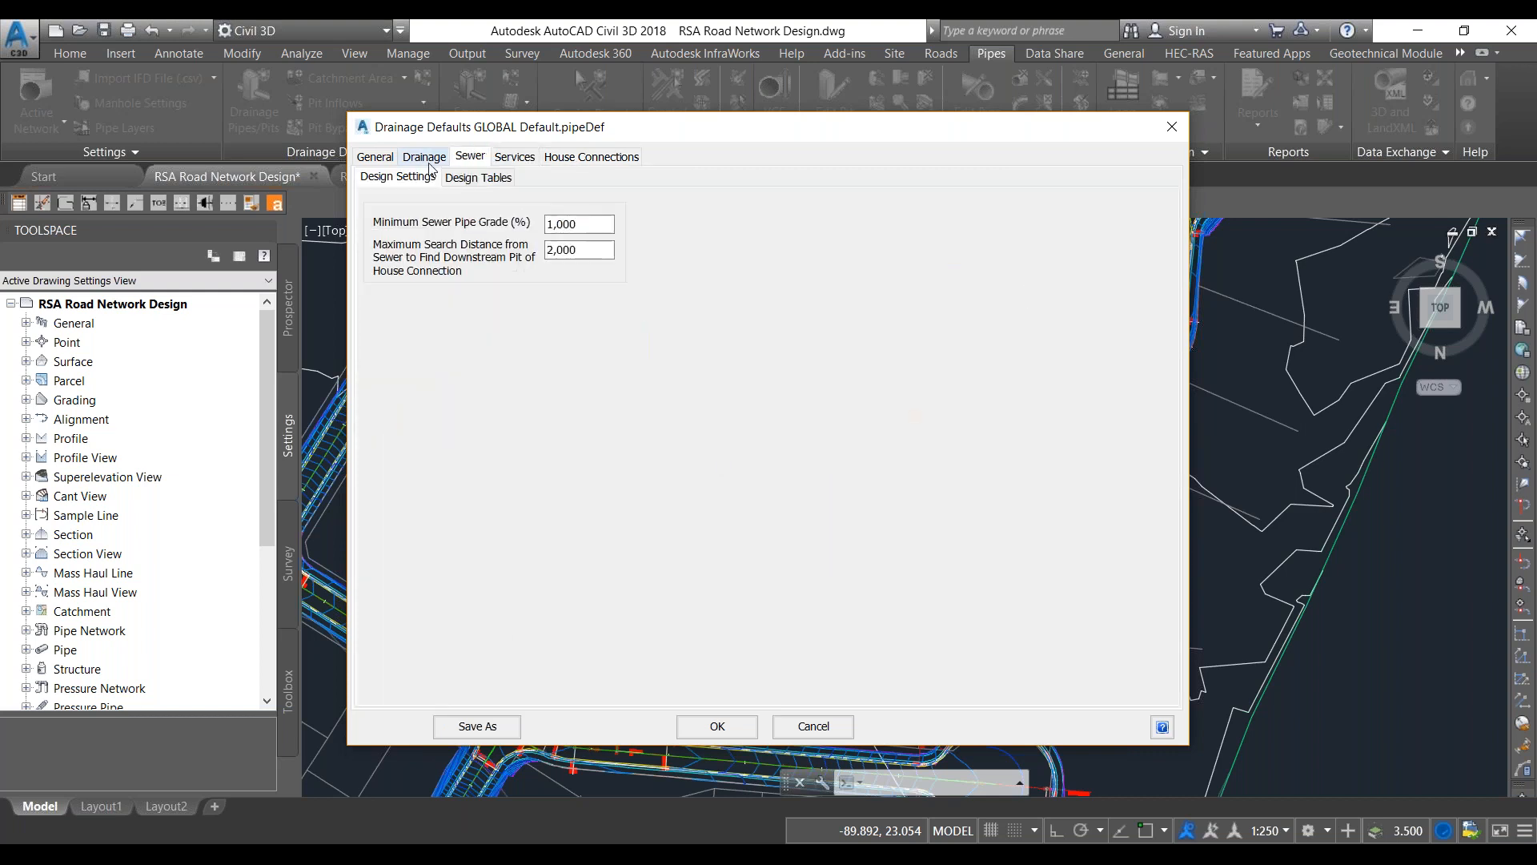
{"action": "left_click", "coordinate": [388, 161]}
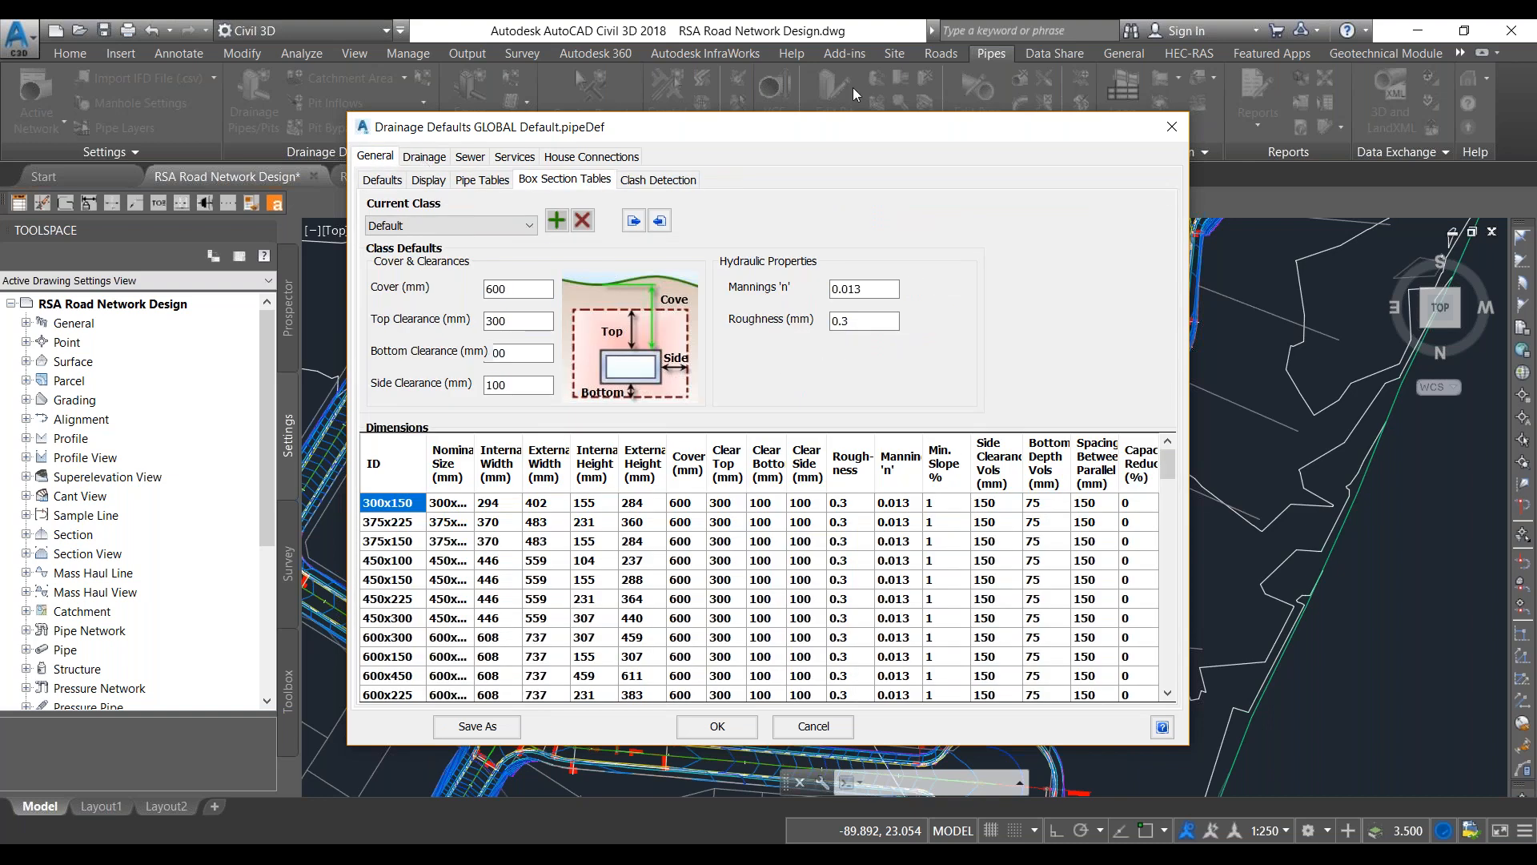
{"action": "left_click", "coordinate": [1177, 127]}
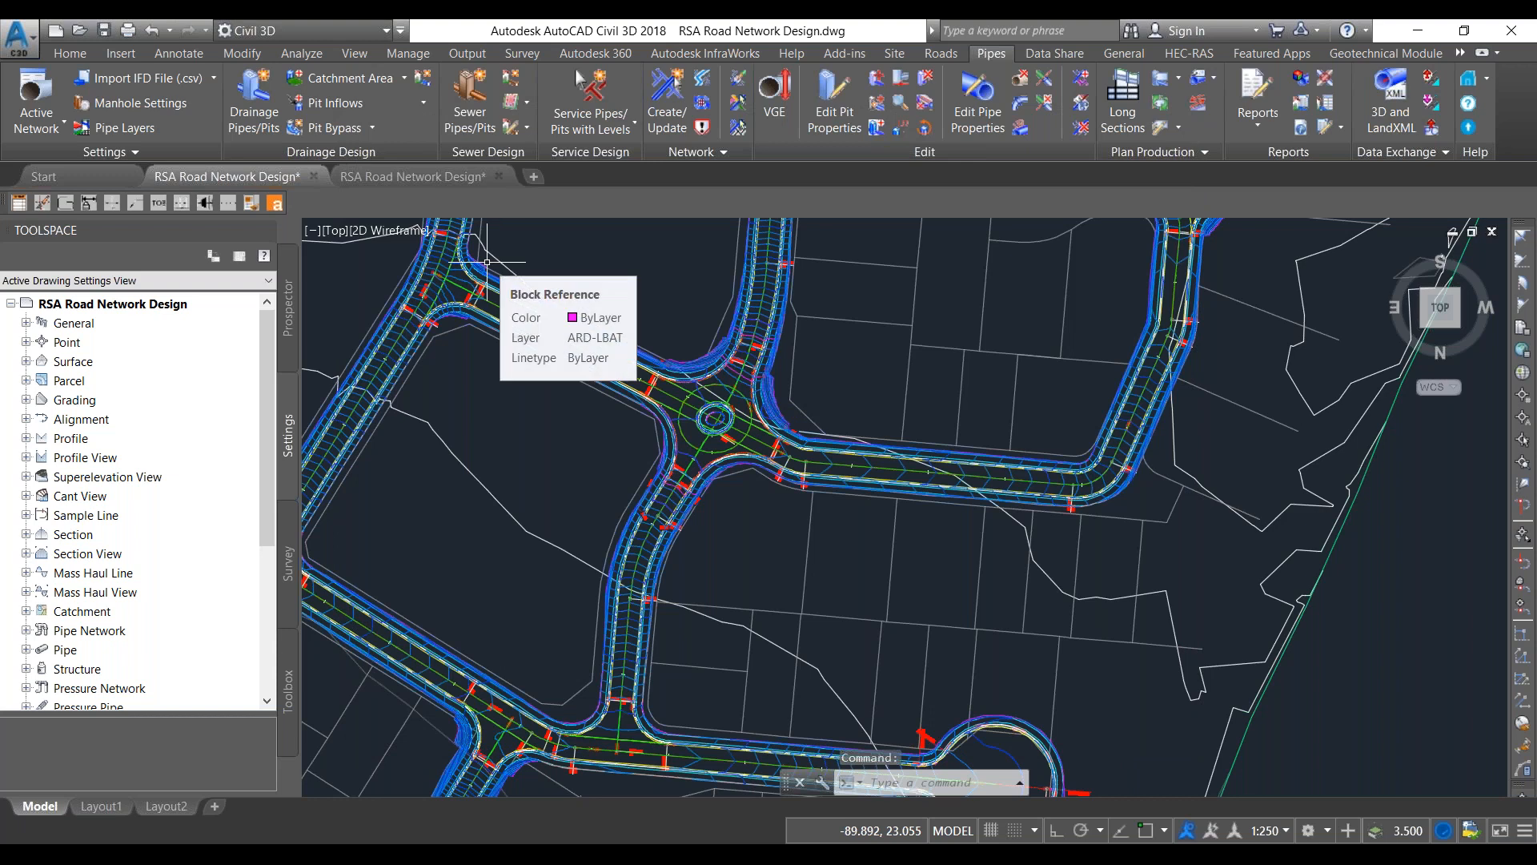